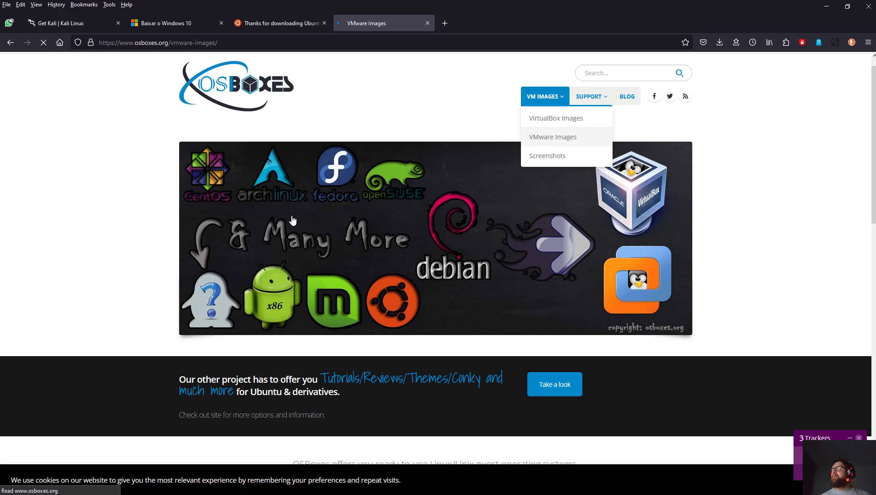
# Expand the Android x86 entry on OSBoxes and open its VMware image page.
pyautogui.scroll(-10, 291, 216)
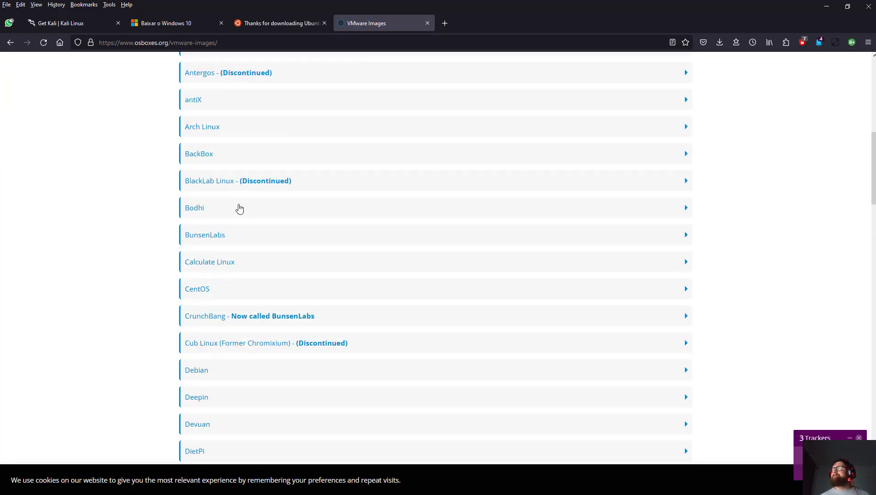
pyautogui.scroll(4, 220, 215)
pyautogui.click(253, 233)
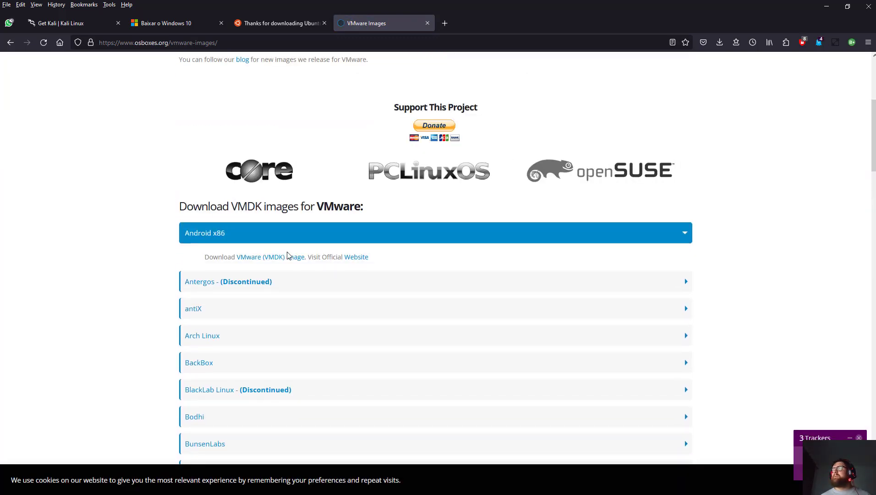
pyautogui.click(274, 258)
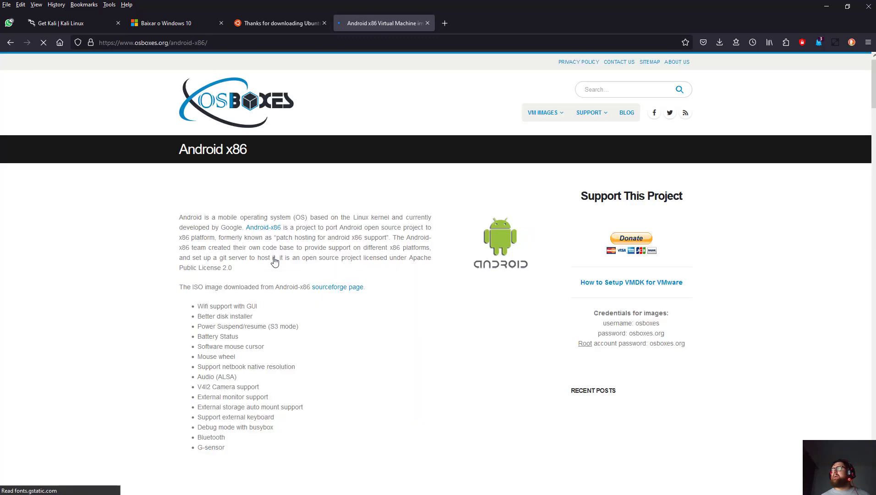
# Download the 64-bit VMware image for Android-x86 9.0-R2.
pyautogui.scroll(-6, 252, 183)
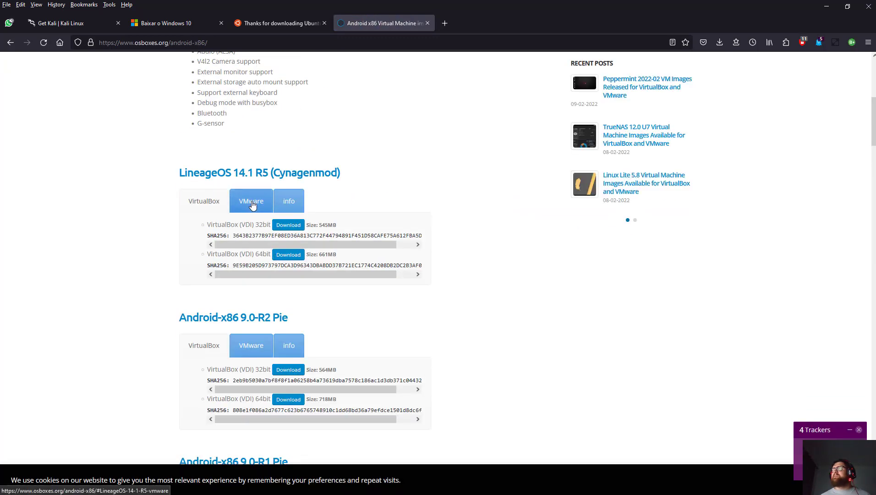
pyautogui.click(250, 201)
pyautogui.click(256, 344)
pyautogui.scroll(-2, 259, 321)
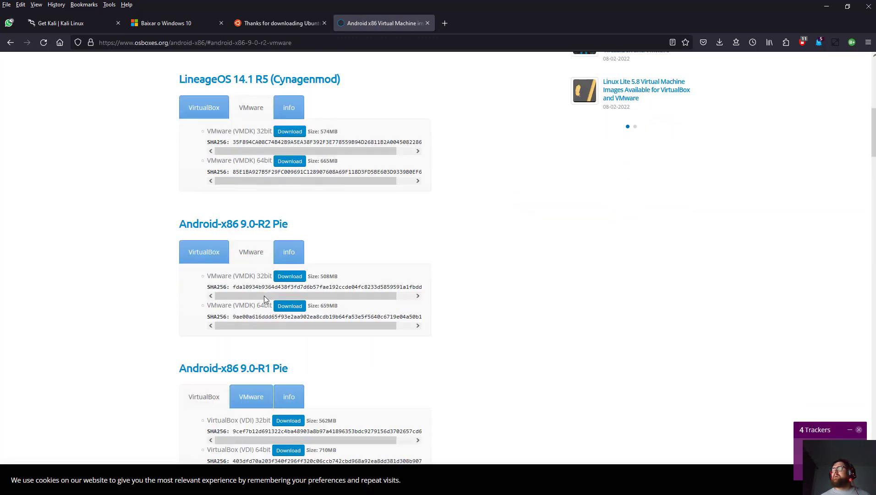
pyautogui.click(289, 306)
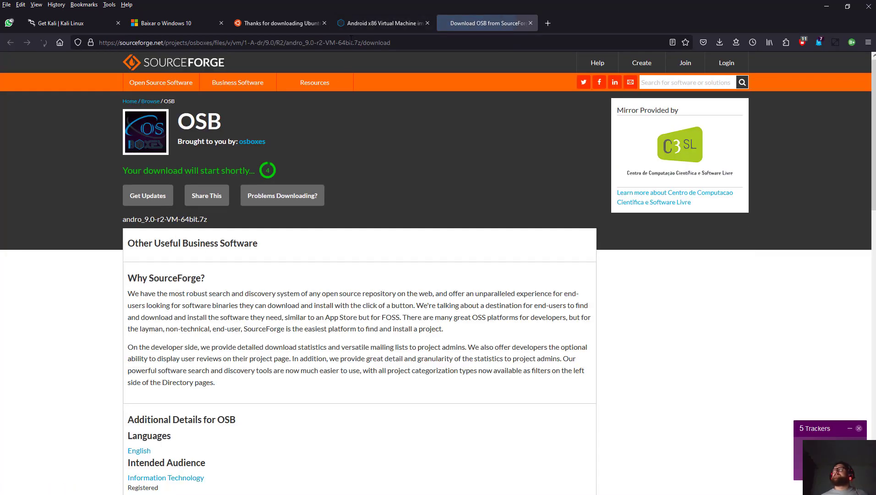
# Confirm saving the andro_9.0-r2-VM-64bit.7z archive.
pyautogui.doubleClick(353, 43)
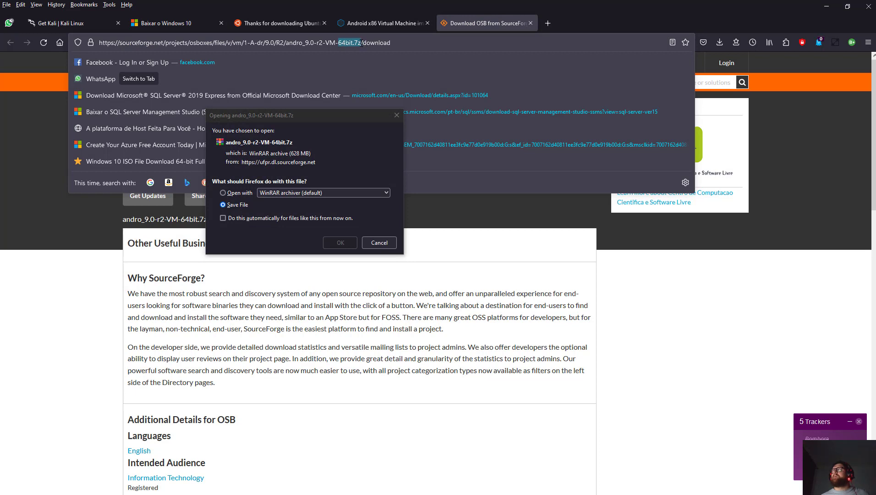
pyautogui.click(286, 137)
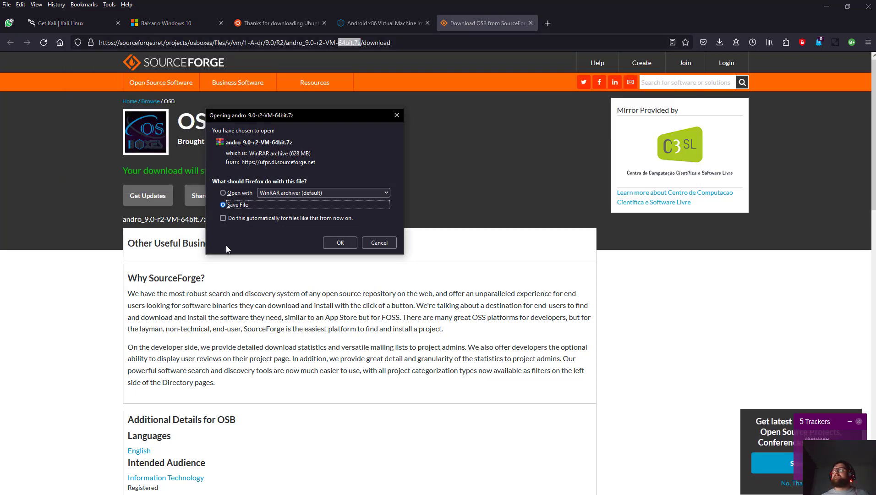
pyautogui.click(345, 241)
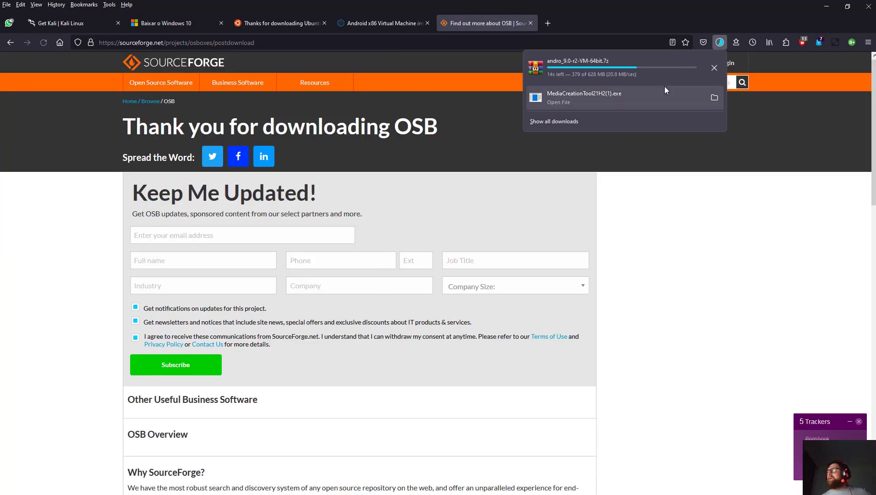
# Cancel the download, remove it from the download history, and close the SourceForge tab.
pyautogui.click(715, 67)
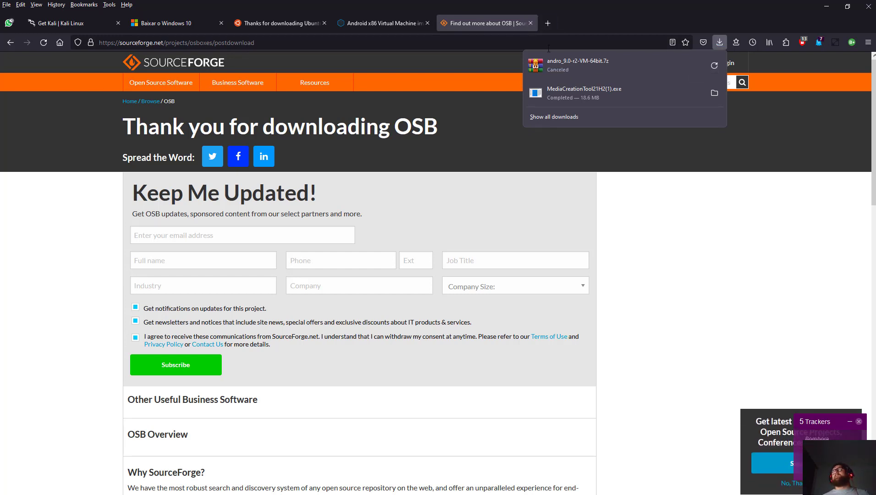
pyautogui.rightClick(544, 67)
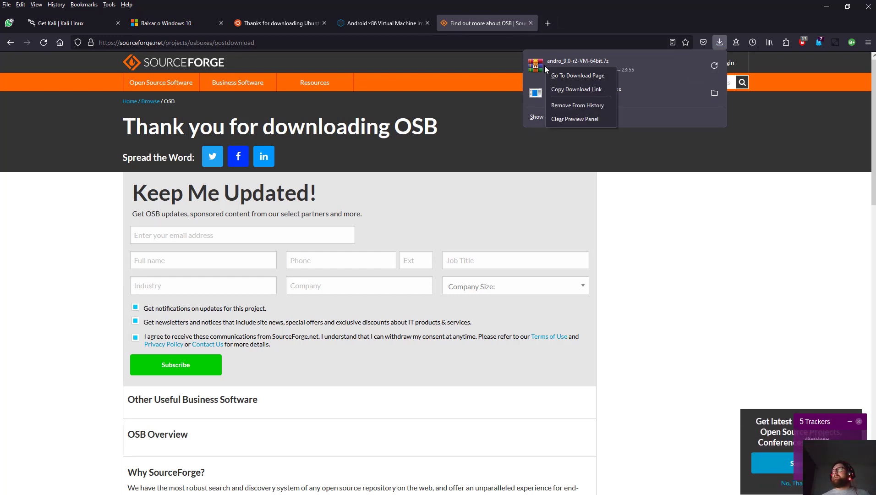
pyautogui.click(570, 55)
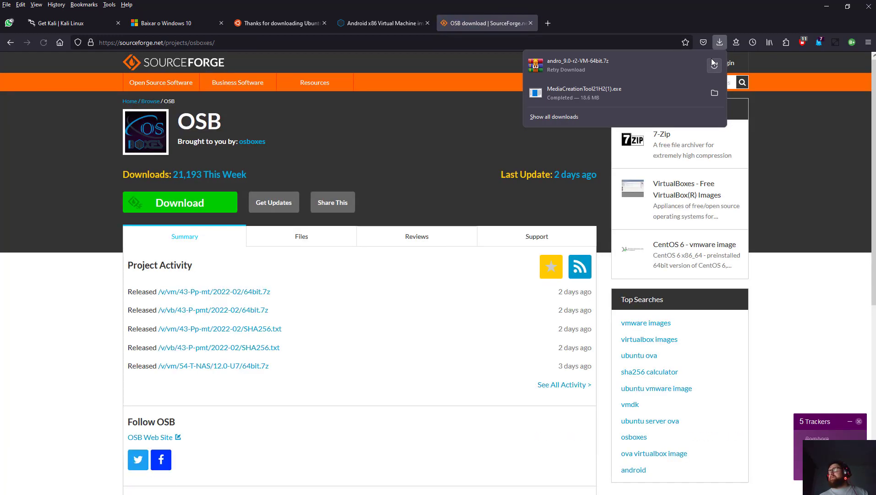
pyautogui.rightClick(611, 64)
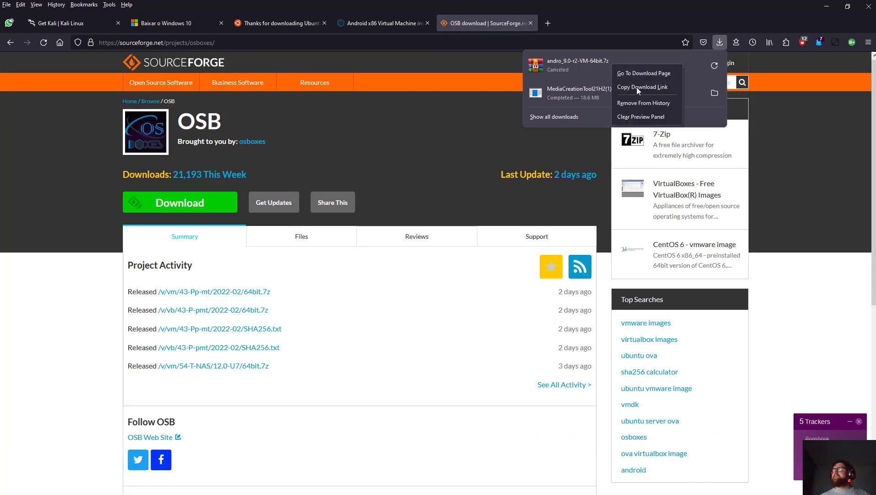
pyautogui.click(641, 103)
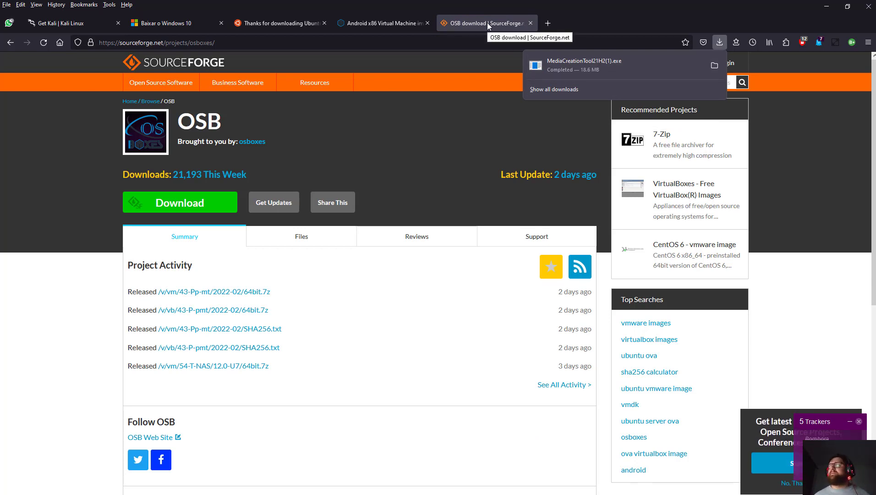
pyautogui.click(530, 23)
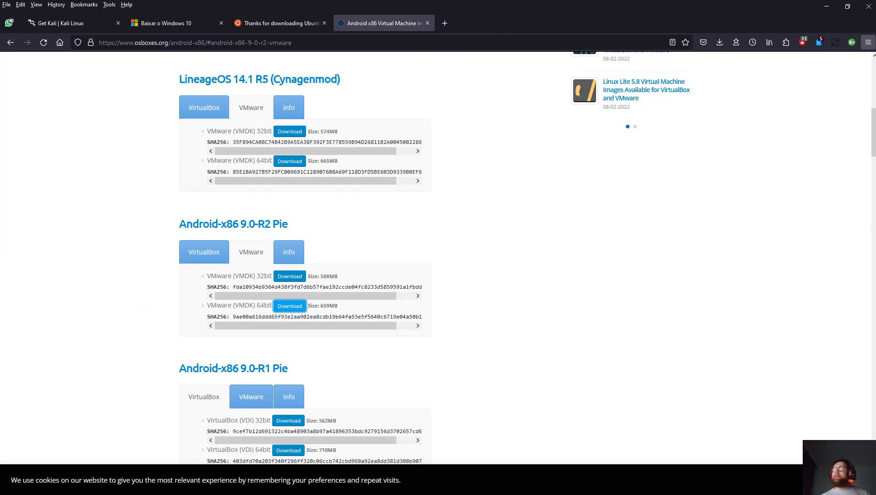
# Minimize Firefox and accept the Windows 10 Setup license terms.
pyautogui.click(826, 6)
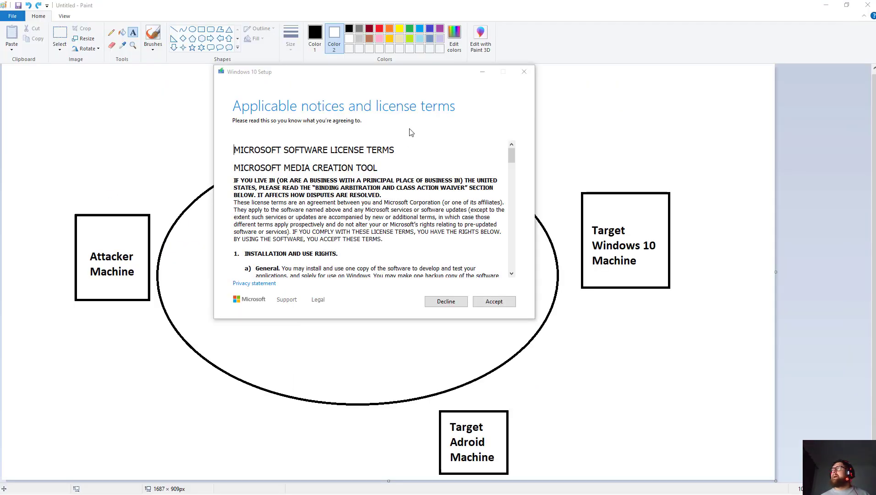
pyautogui.scroll(-4, 341, 200)
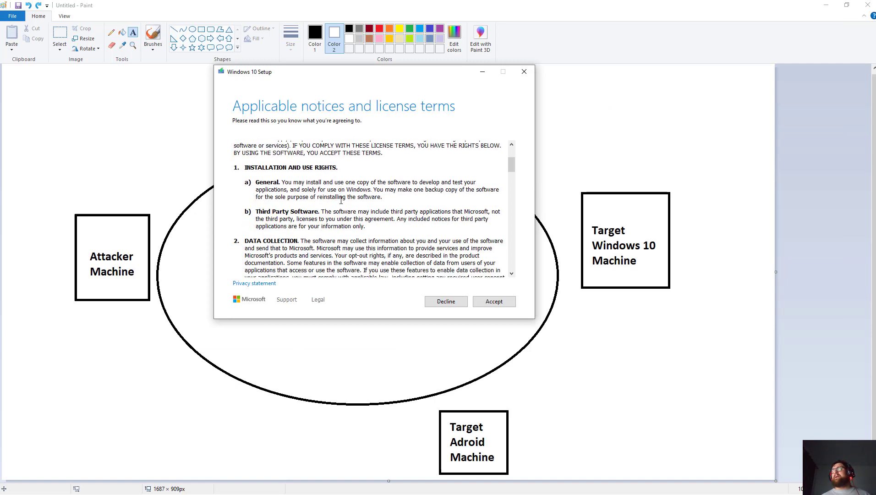
pyautogui.scroll(2, 341, 200)
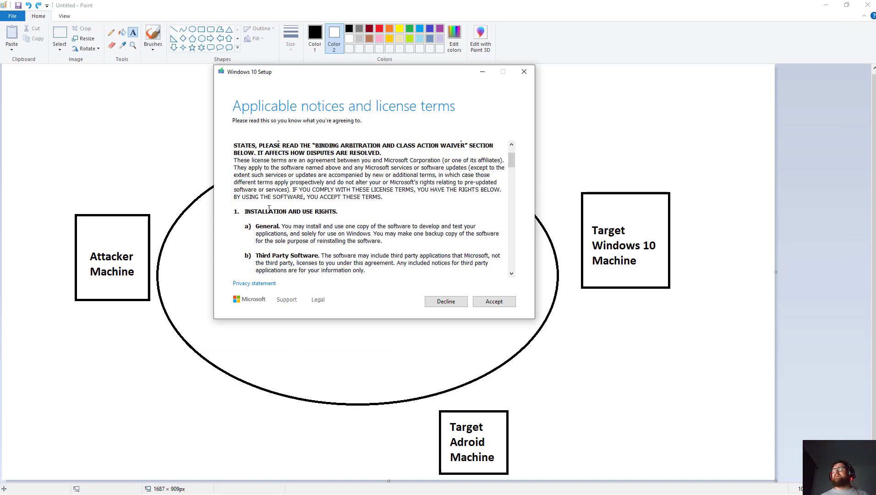
pyautogui.scroll(-10, 269, 208)
pyautogui.scroll(-15, 268, 209)
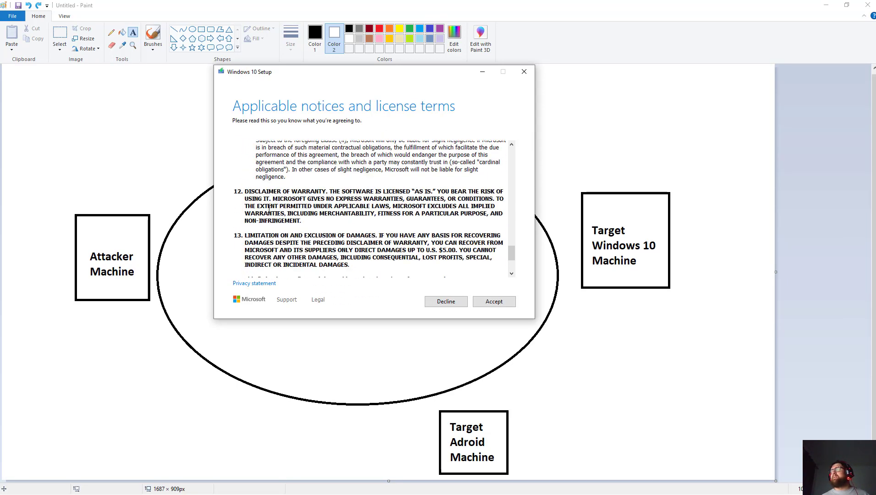
pyautogui.click(486, 299)
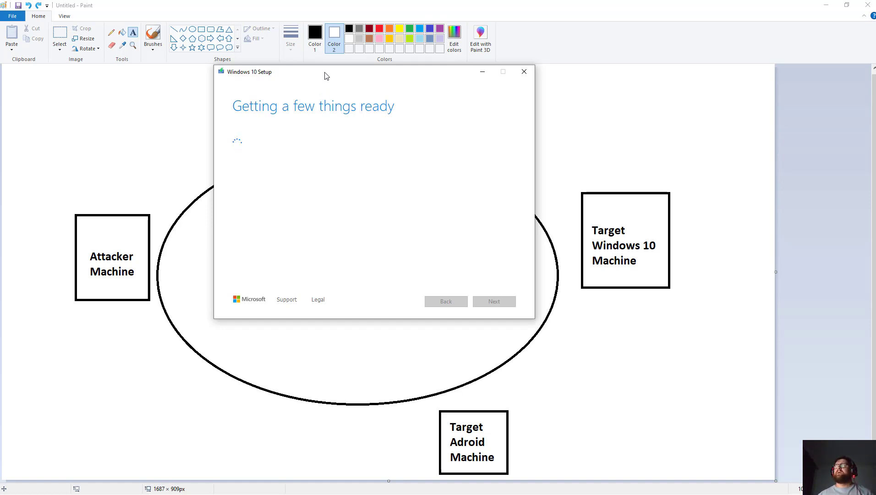
# Close Paint without saving the network diagram, then refresh the desktop.
pyautogui.moveTo(325, 76); pyautogui.dragTo(508, 125)
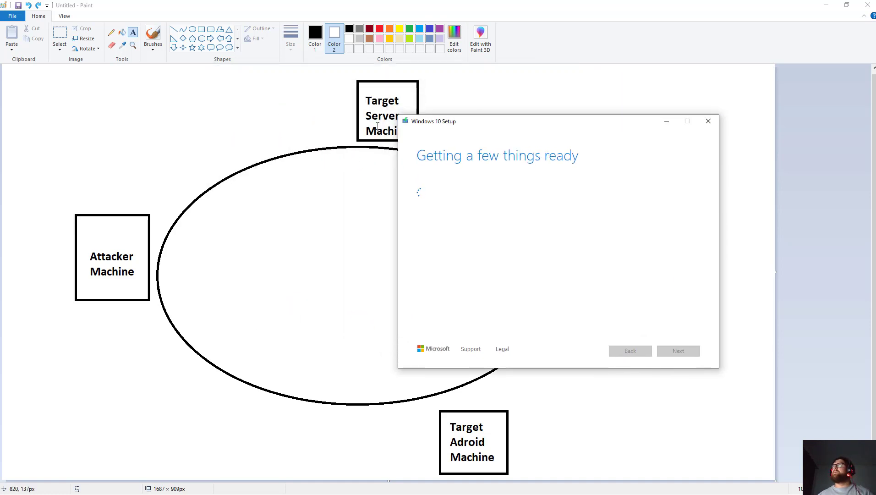
pyautogui.click(866, 4)
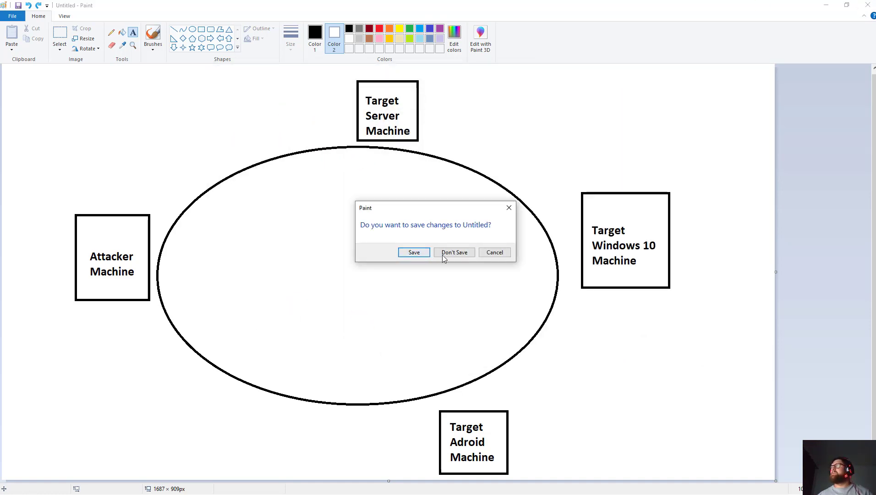
pyautogui.click(451, 254)
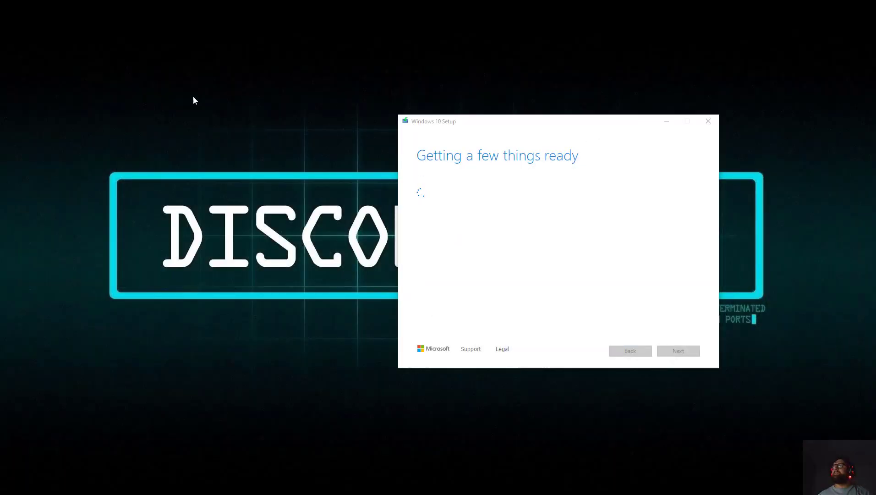
pyautogui.rightClick(193, 96)
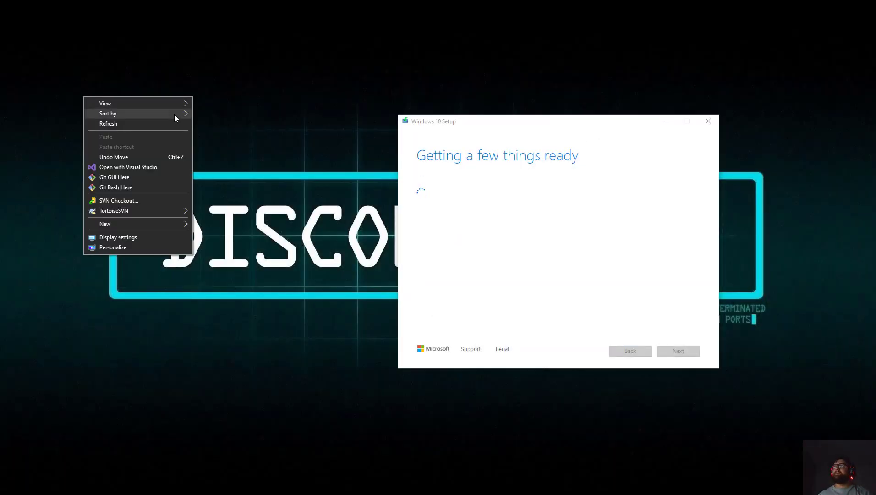
pyautogui.click(161, 123)
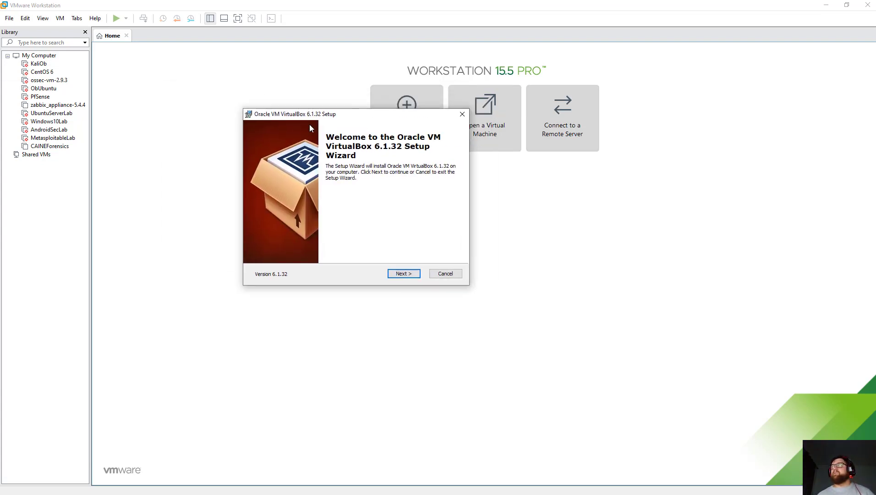
# Install VirtualBox 6.1.32 with default features, no desktop shortcut, accepting the network reset warning.
pyautogui.click(280, 300)
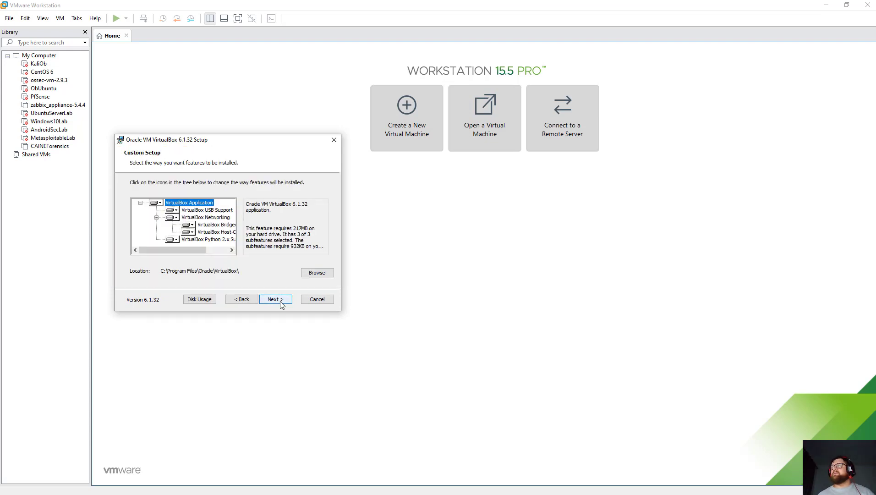
pyautogui.click(280, 300)
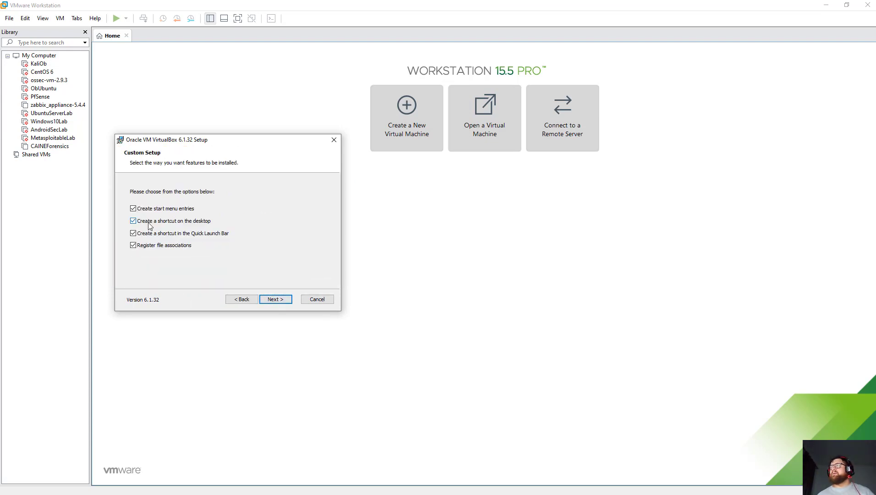
pyautogui.click(134, 219)
pyautogui.click(284, 301)
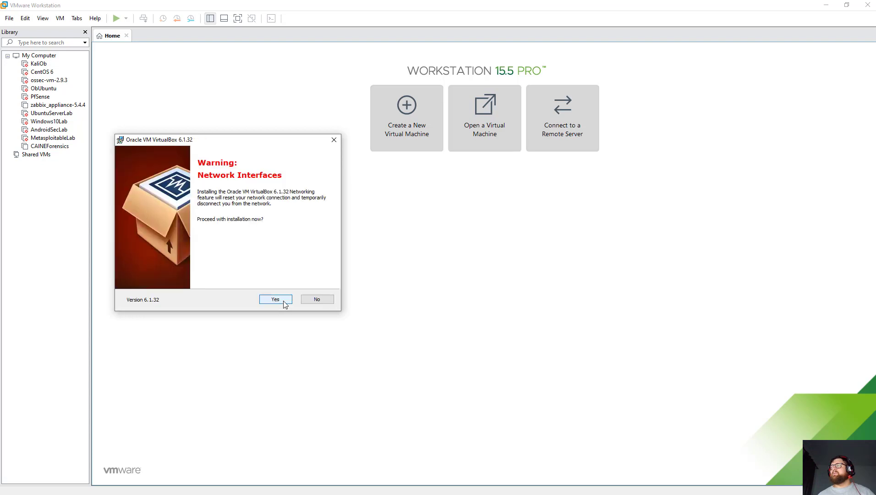
pyautogui.click(283, 300)
pyautogui.click(283, 301)
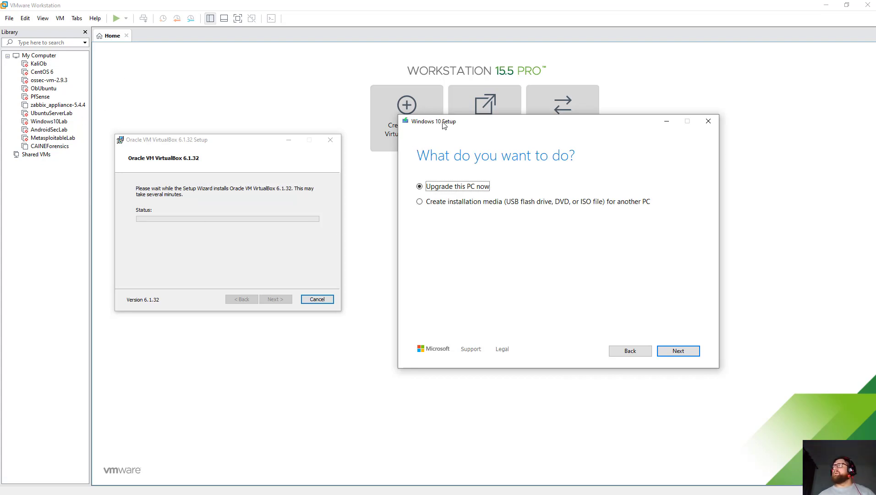
# Choose to create installation media for another PC in Windows 10 Setup.
pyautogui.moveTo(443, 126); pyautogui.dragTo(400, 118)
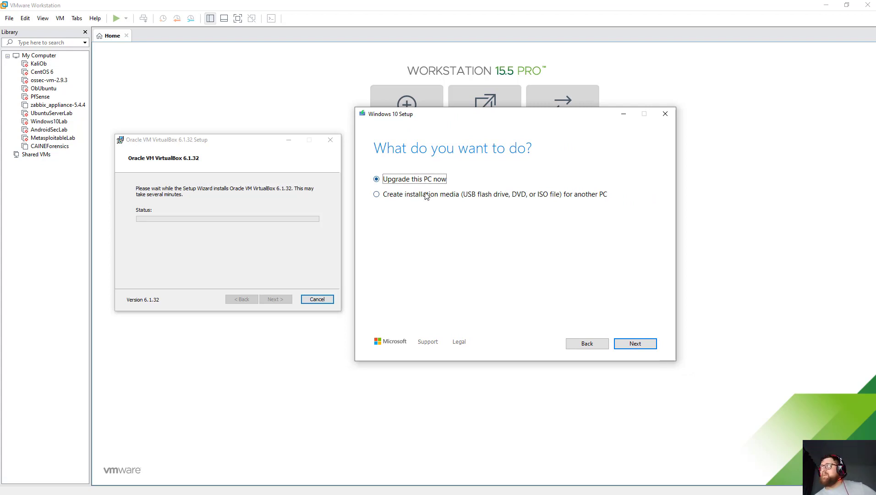
pyautogui.click(425, 196)
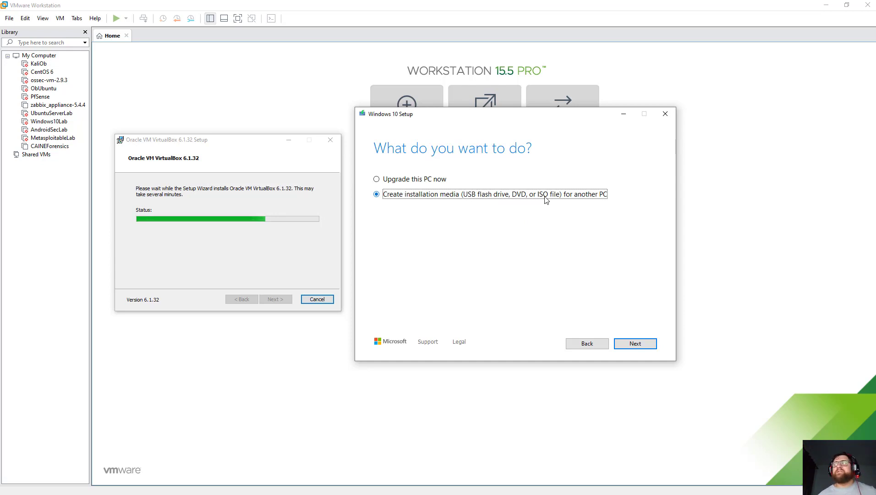
pyautogui.click(635, 345)
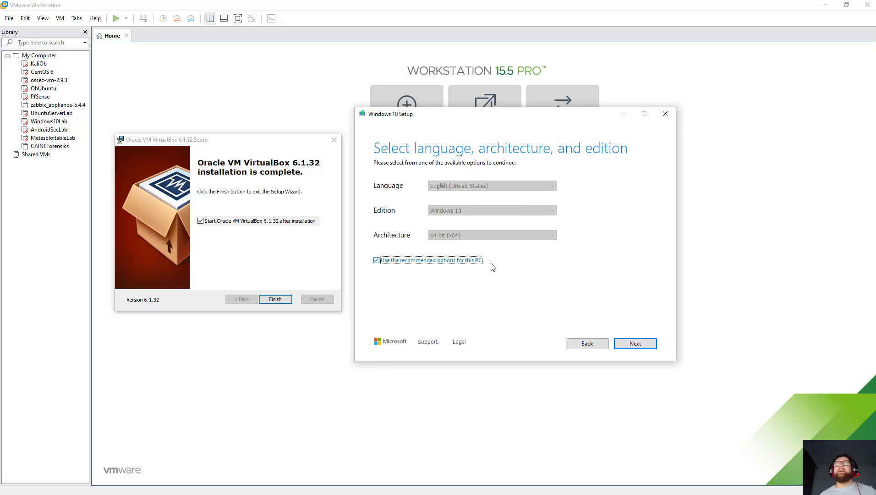
# Untick the recommended options, keeping English (United States), Windows 10 and 64-bit (x64).
pyautogui.click(430, 263)
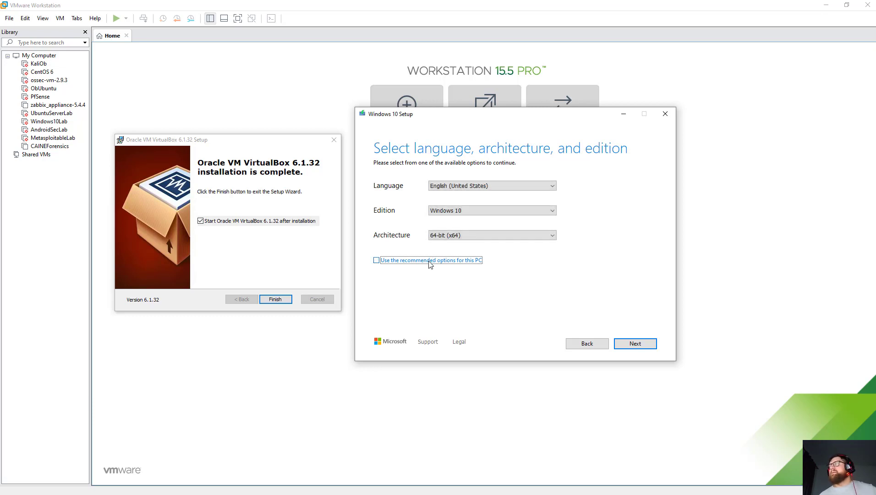
pyautogui.click(499, 238)
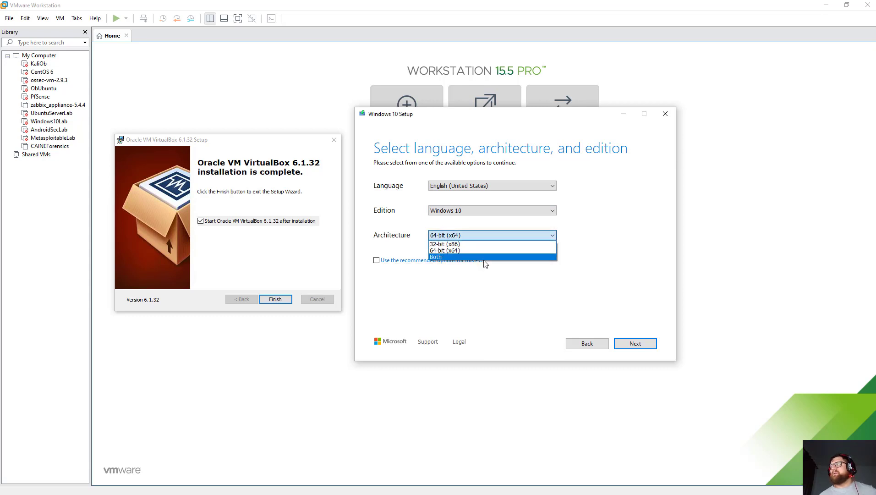
pyautogui.click(574, 202)
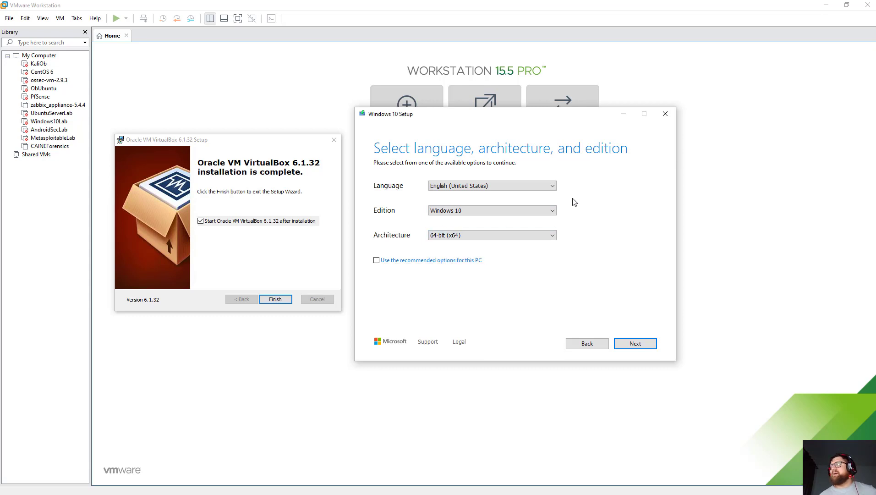
pyautogui.click(506, 188)
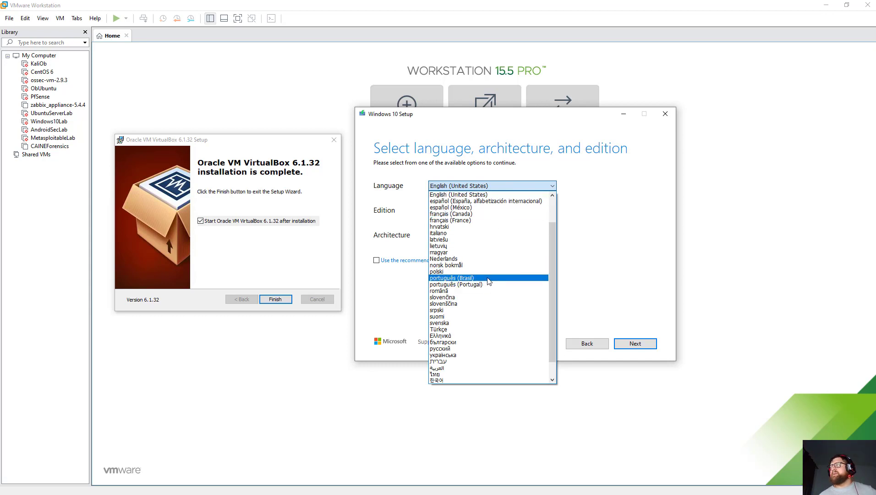
pyautogui.click(595, 235)
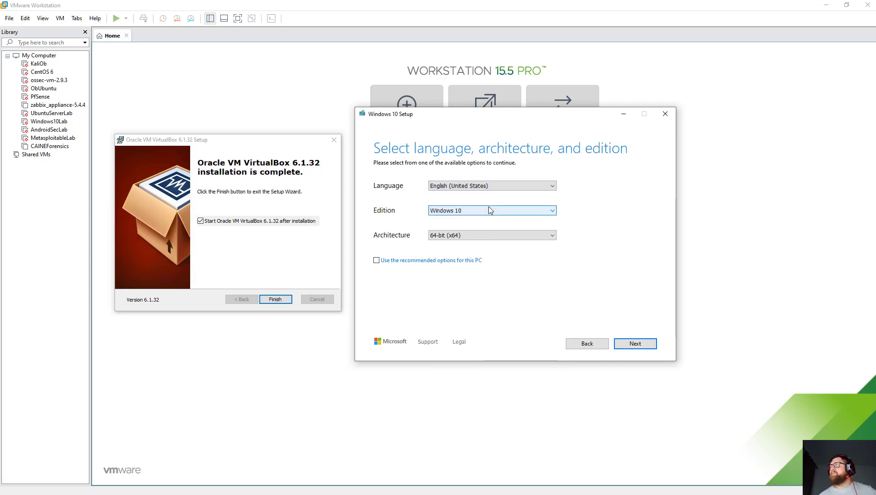
pyautogui.click(490, 210)
pyautogui.click(578, 228)
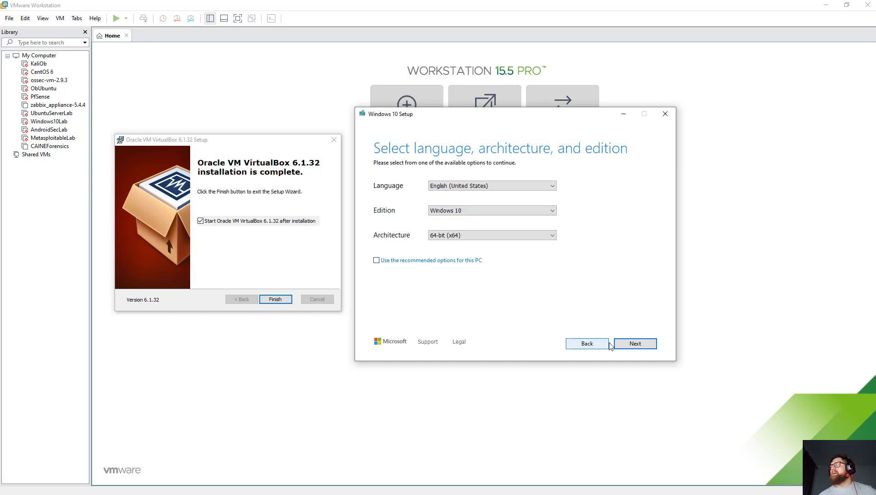
# Select ISO file as the media and save it as Windows.iso in Documents.
pyautogui.click(623, 344)
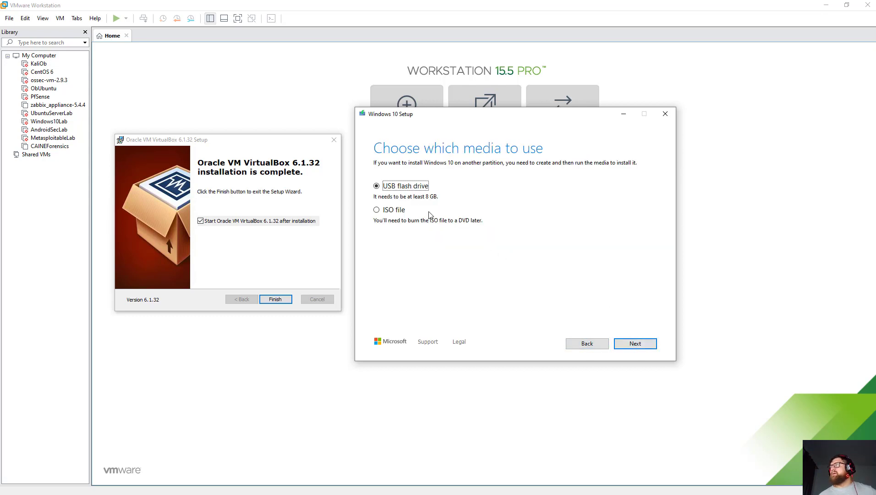
pyautogui.click(377, 211)
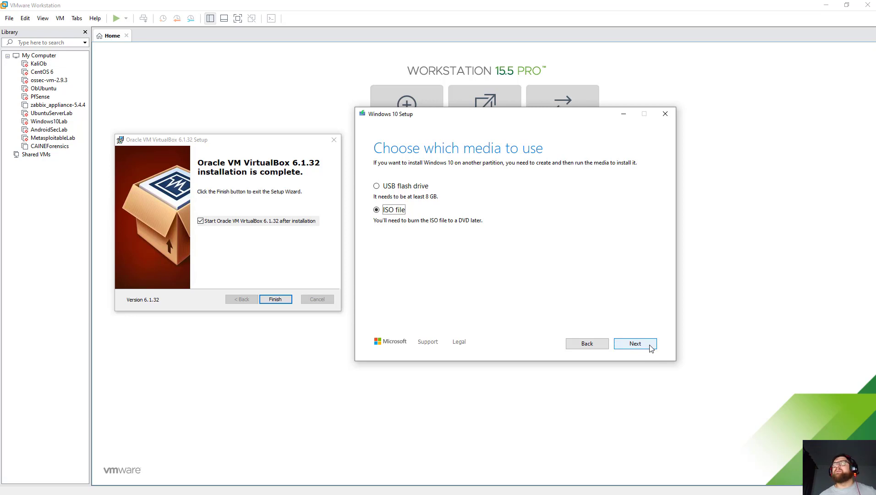
pyautogui.click(635, 344)
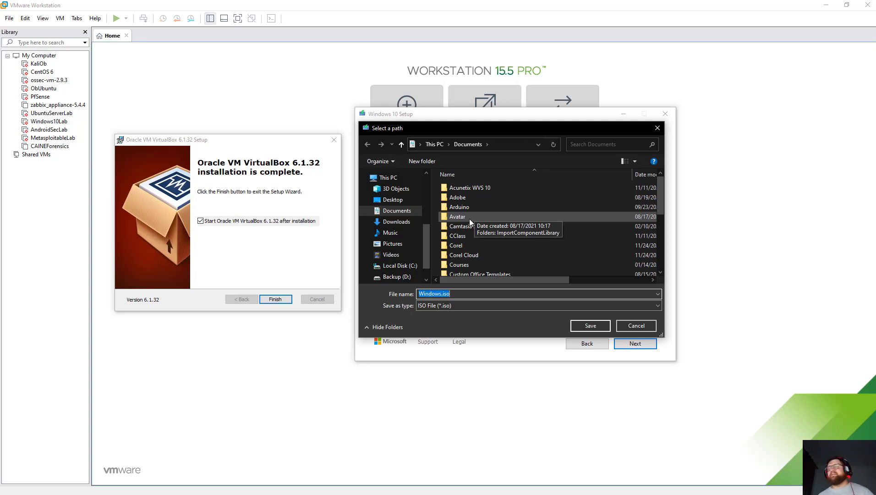
pyautogui.click(631, 326)
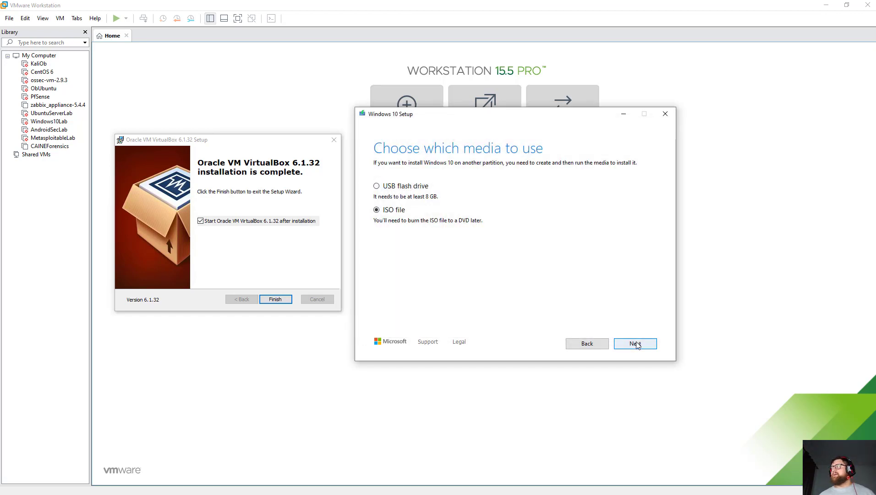
pyautogui.click(665, 113)
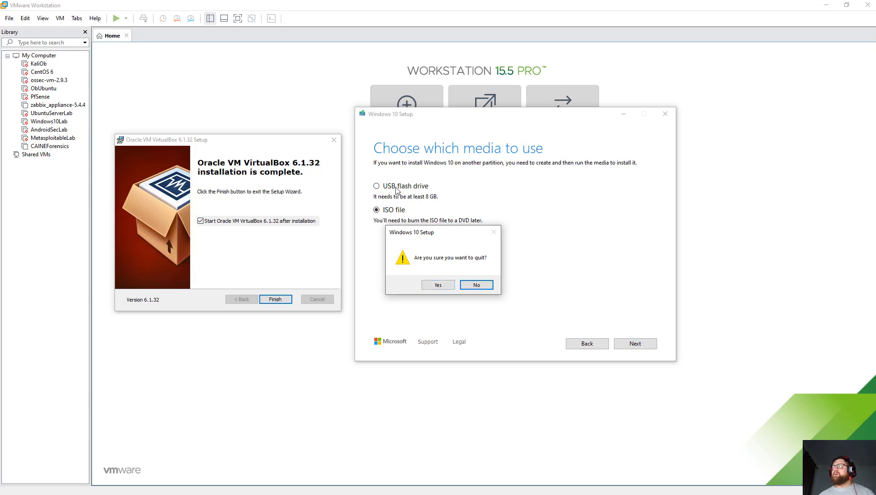
pyautogui.click(475, 285)
pyautogui.click(633, 342)
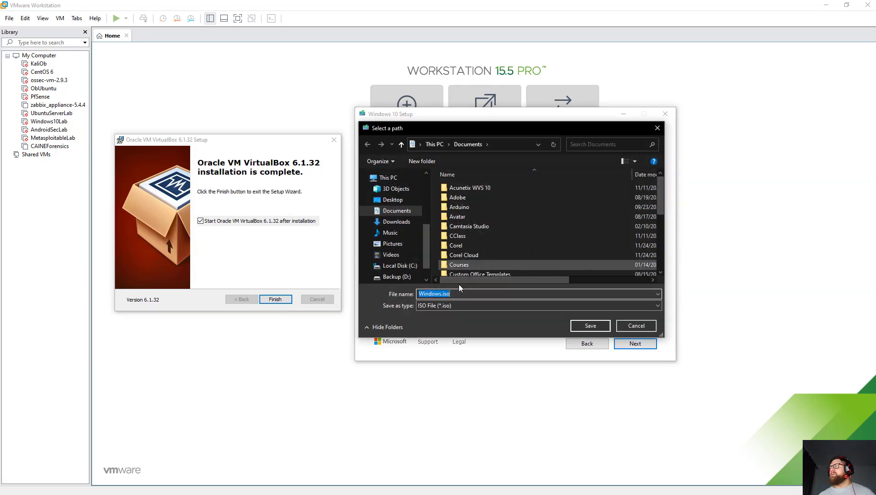
pyautogui.click(590, 325)
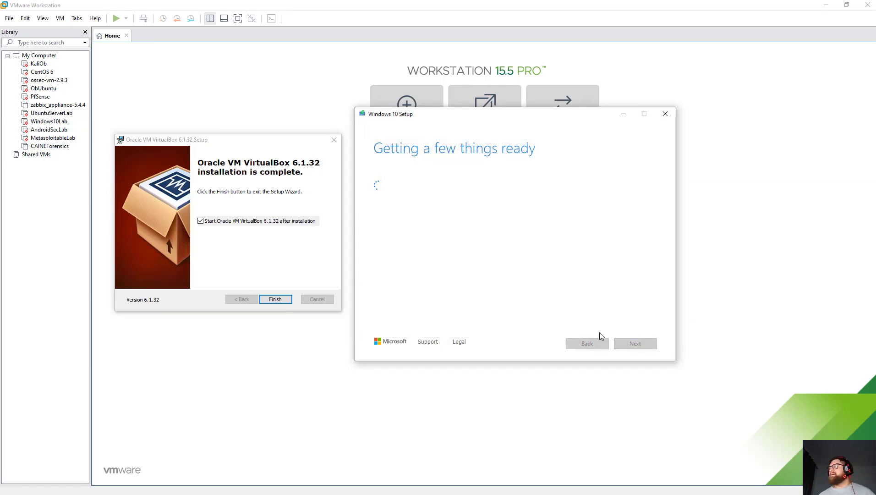
# Quit the Media Creation Tool and close its 0x80200001 - 0x90019 error message.
pyautogui.click(665, 114)
pyautogui.click(438, 285)
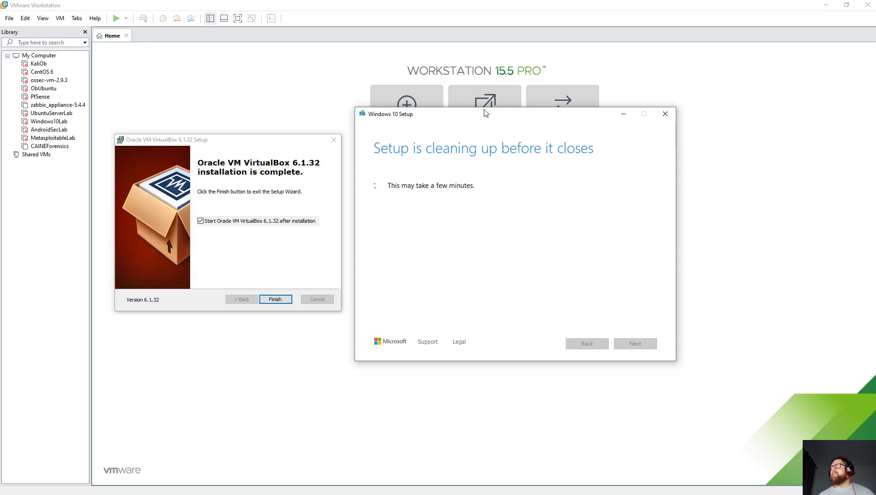
pyautogui.moveTo(485, 113); pyautogui.dragTo(579, 162)
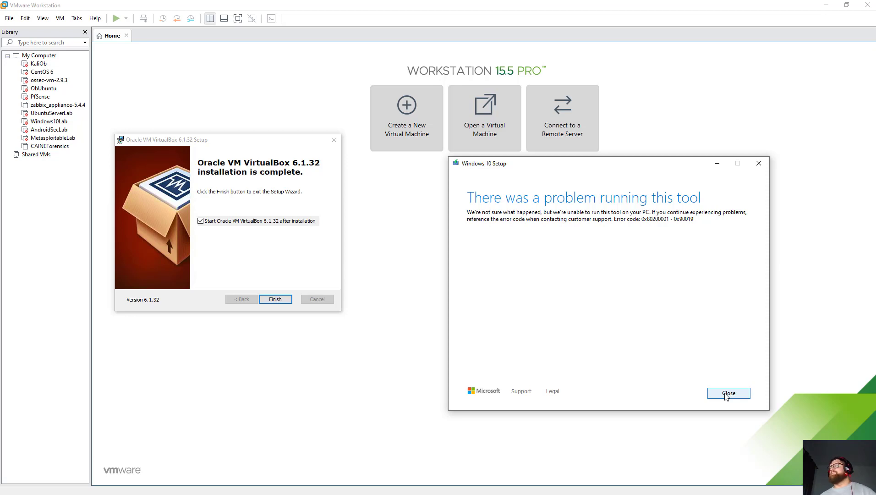
pyautogui.click(725, 394)
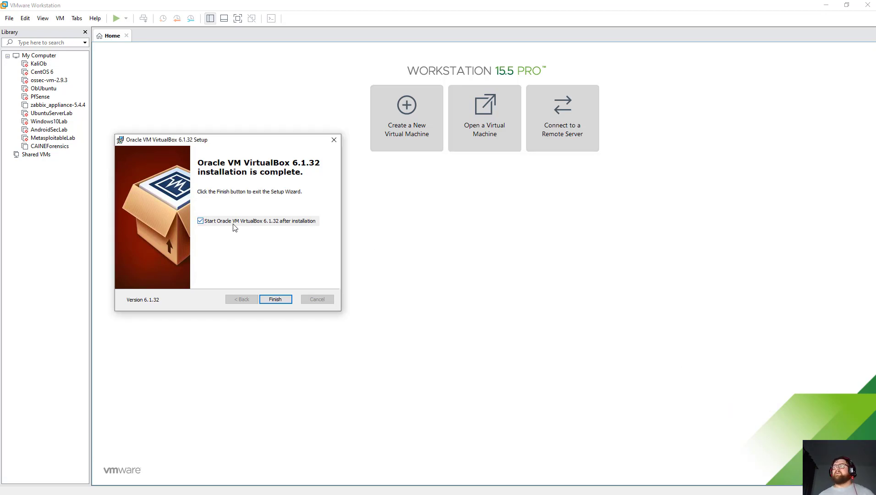
# Finish the installer to launch VirtualBox and download the latest Extension Pack.
pyautogui.click(280, 299)
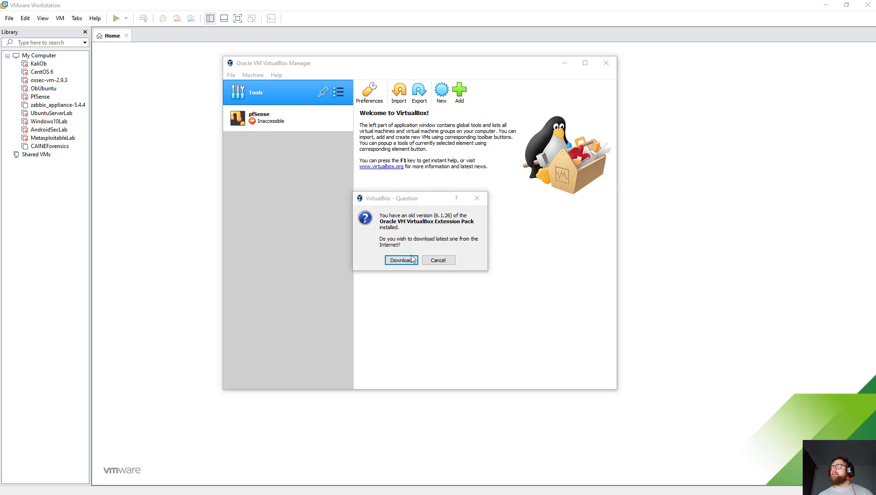
pyautogui.click(400, 260)
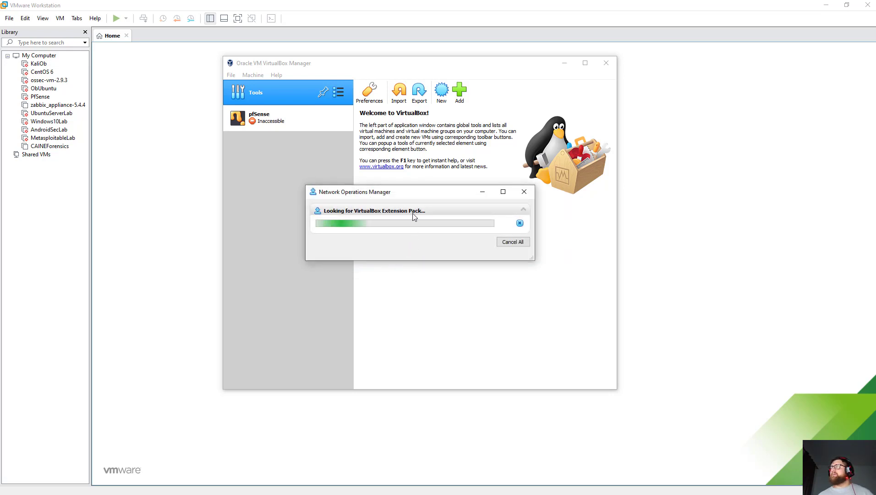
pyautogui.click(407, 269)
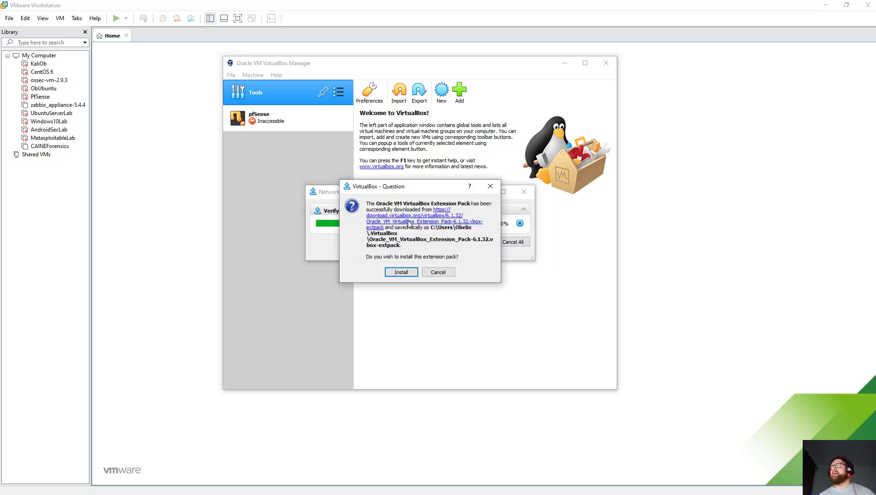
# Upgrade to Extension Pack 6.1.32, accept its license, and delete both extpack files.
pyautogui.click(400, 271)
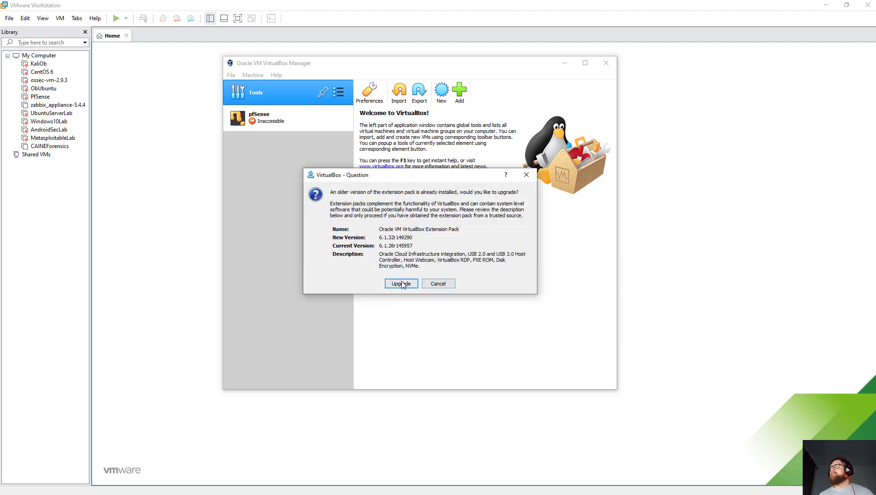
pyautogui.click(403, 284)
pyautogui.moveTo(548, 158); pyautogui.dragTo(553, 289)
pyautogui.click(498, 324)
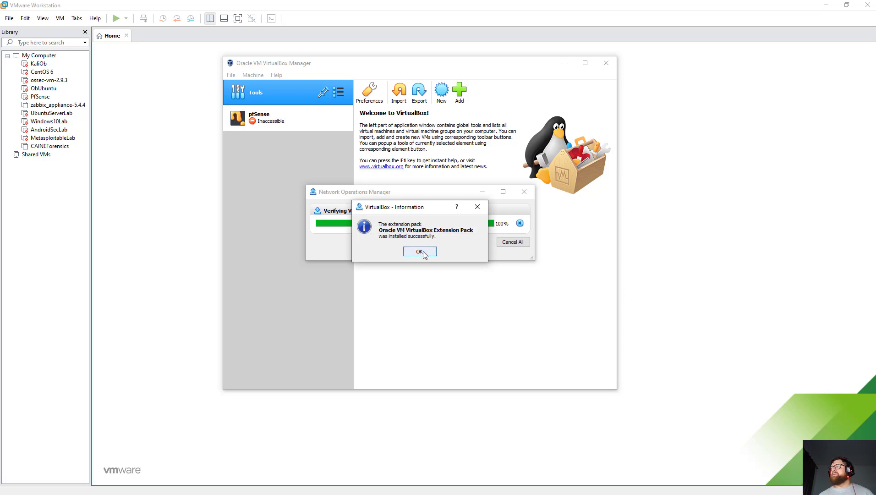
pyautogui.click(417, 252)
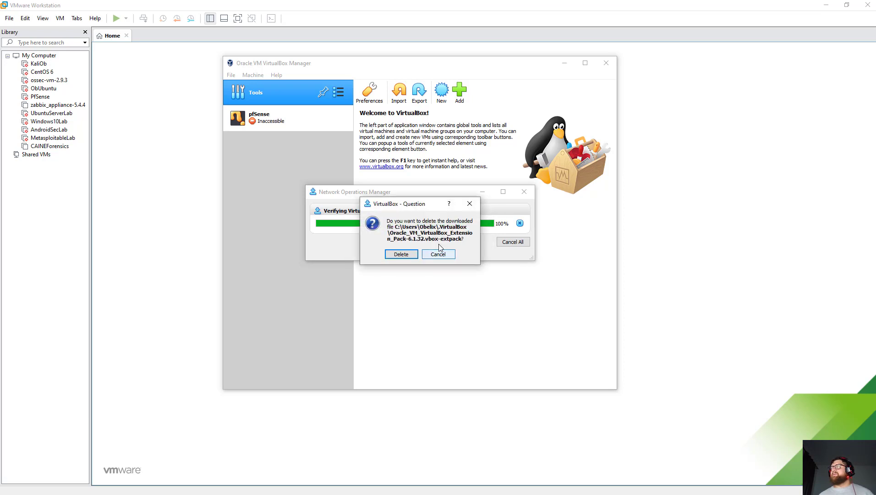
pyautogui.click(402, 255)
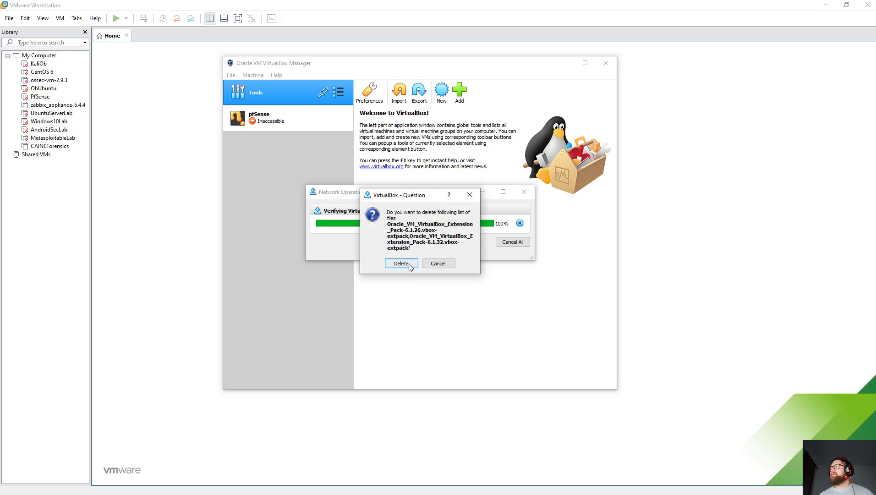
pyautogui.click(408, 265)
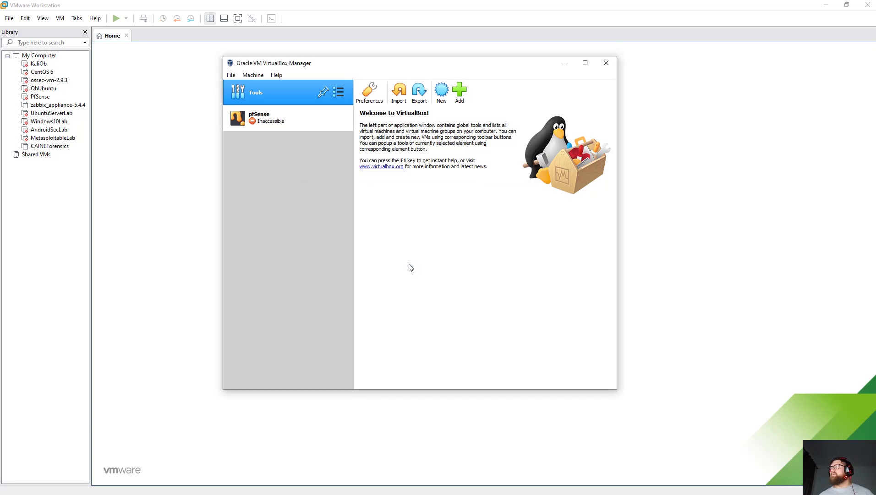
# Remove the inaccessible pfSense machine from the VirtualBox list.
pyautogui.rightClick(288, 128)
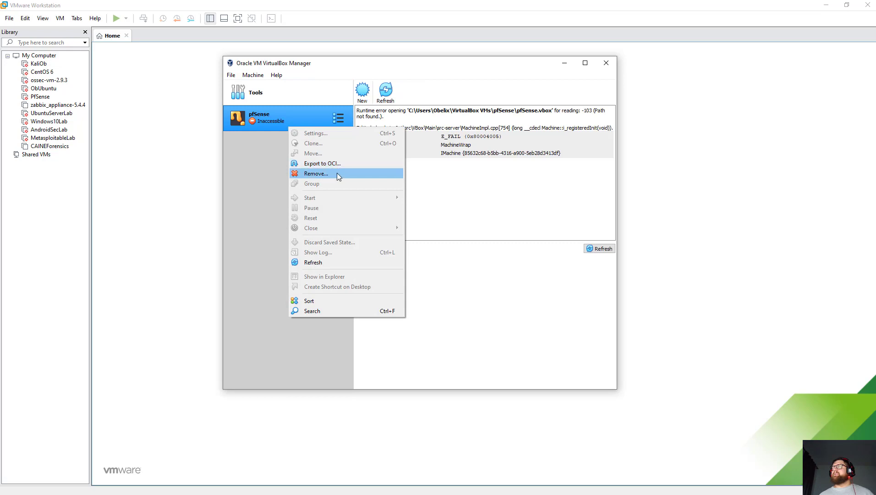
pyautogui.click(337, 173)
pyautogui.click(399, 260)
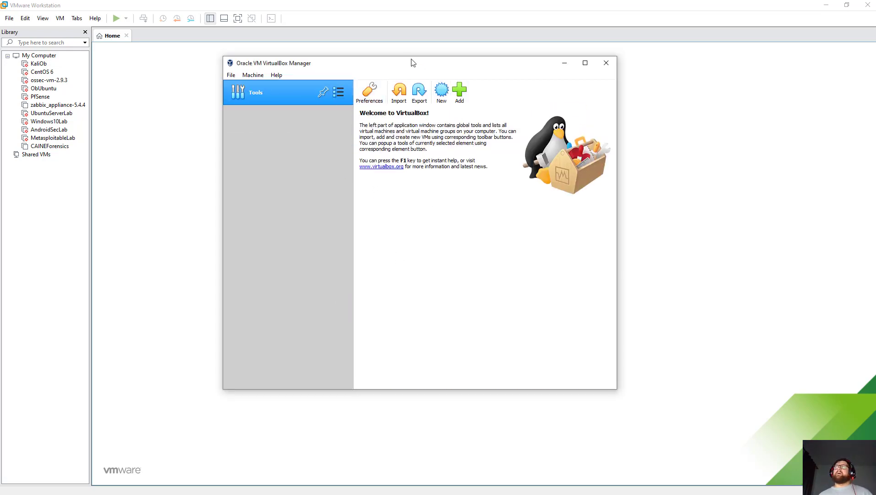
# Restore VMware Workstation to a window and move it to the right of VirtualBox.
pyautogui.moveTo(408, 67); pyautogui.dragTo(312, 88)
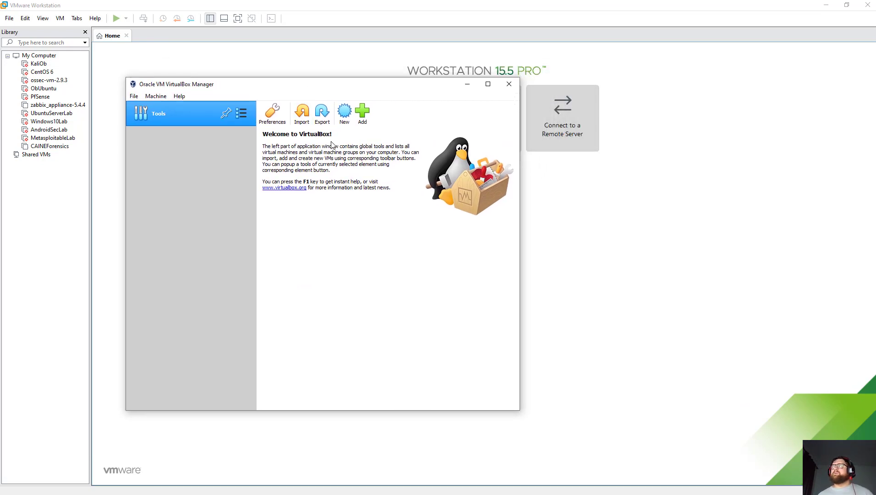
pyautogui.click(846, 5)
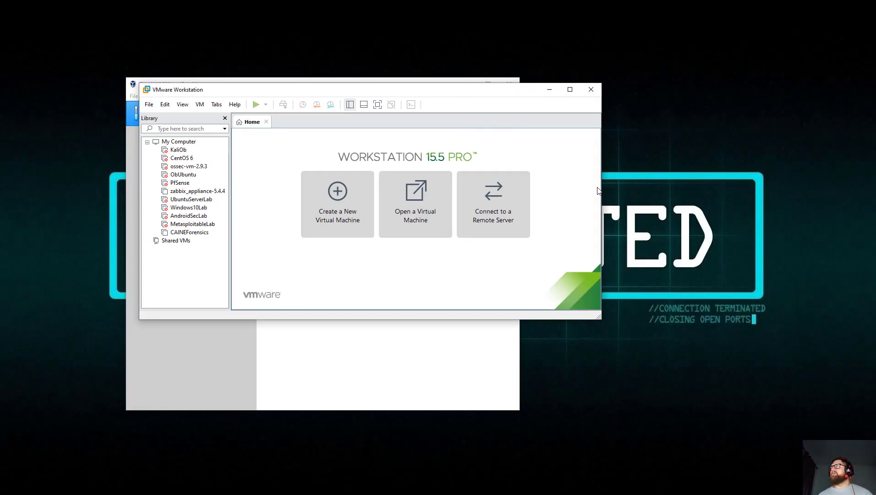
pyautogui.moveTo(601, 188); pyautogui.dragTo(490, 184)
pyautogui.moveTo(473, 322); pyautogui.dragTo(489, 424)
pyautogui.moveTo(394, 94); pyautogui.dragTo(741, 94)
# Resize the VirtualBox and VMware Workstation windows so they sit side by side.
pyautogui.moveTo(415, 88); pyautogui.dragTo(303, 36)
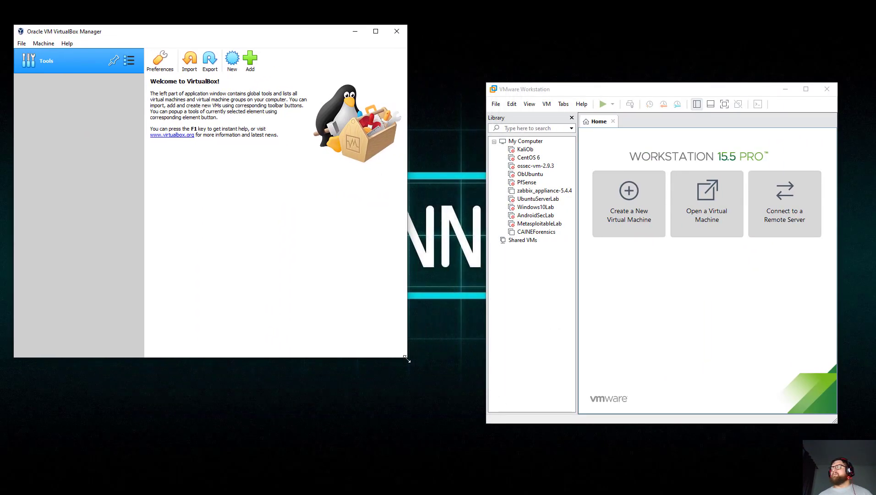
pyautogui.moveTo(405, 358); pyautogui.dragTo(438, 402)
pyautogui.moveTo(552, 90); pyautogui.dragTo(506, 21)
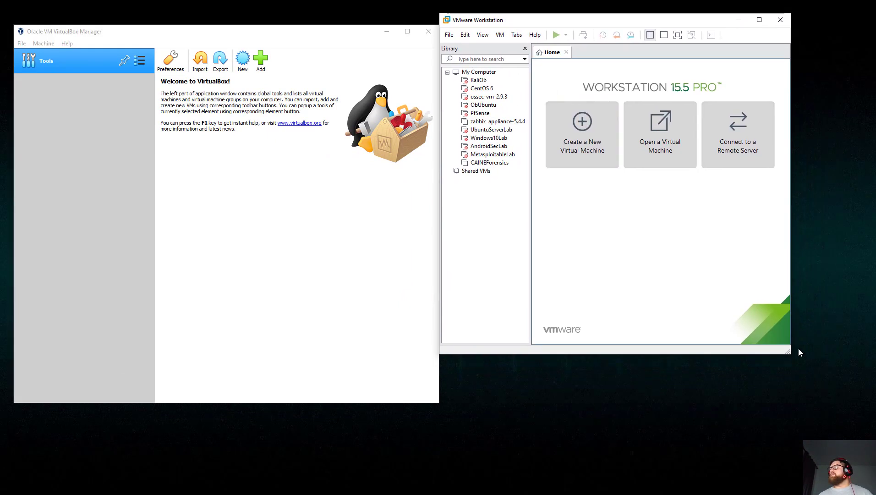
pyautogui.moveTo(835, 412); pyautogui.dragTo(872, 464)
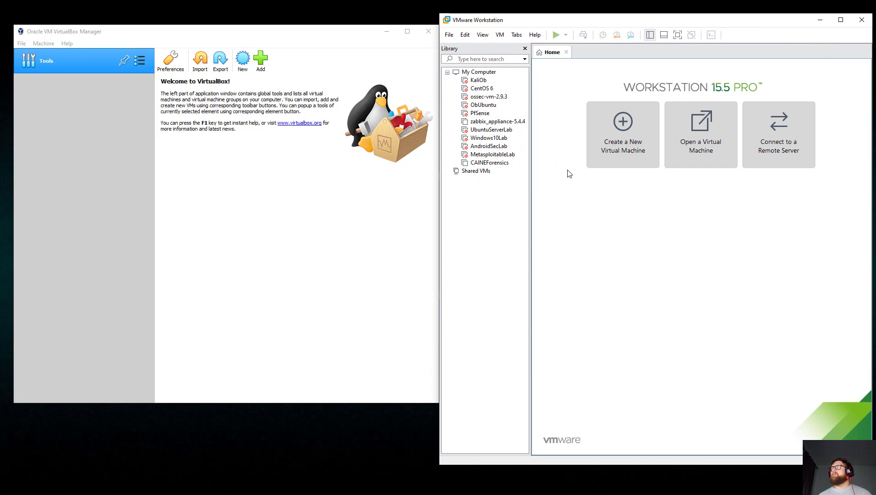
pyautogui.click(275, 214)
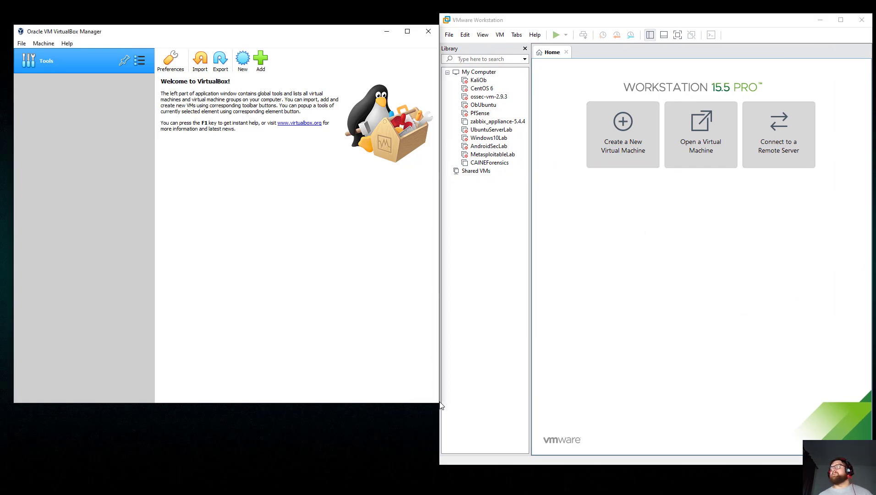
pyautogui.moveTo(439, 401); pyautogui.dragTo(406, 396)
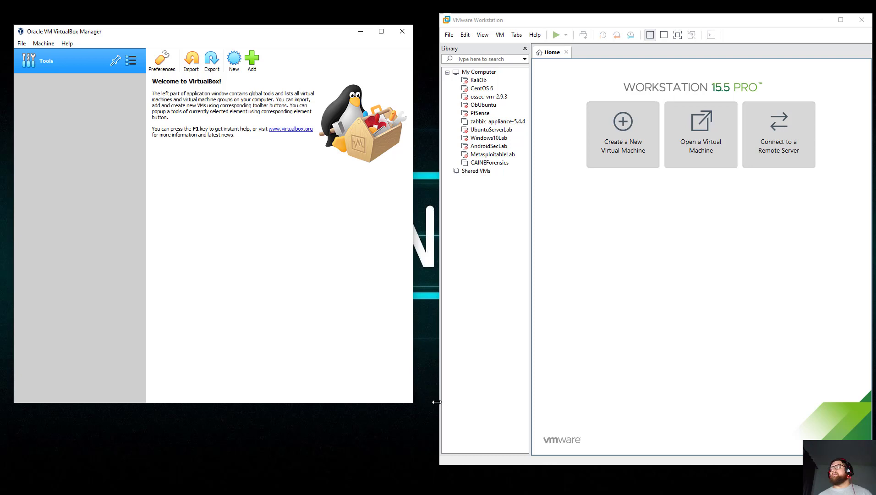
pyautogui.moveTo(438, 402); pyautogui.dragTo(412, 401)
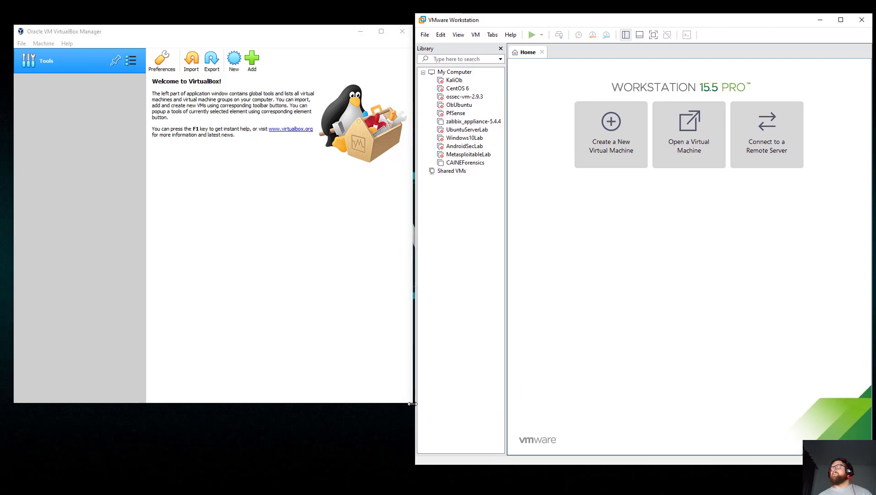
pyautogui.click(235, 226)
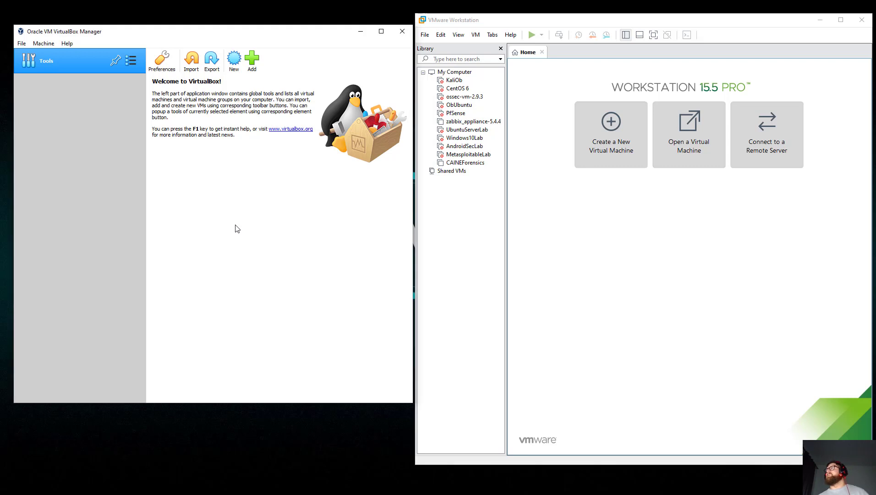
# Create a new VirtualBox machine named KaliLAb with type Linux and version Debian (64-bit).
pyautogui.click(232, 58)
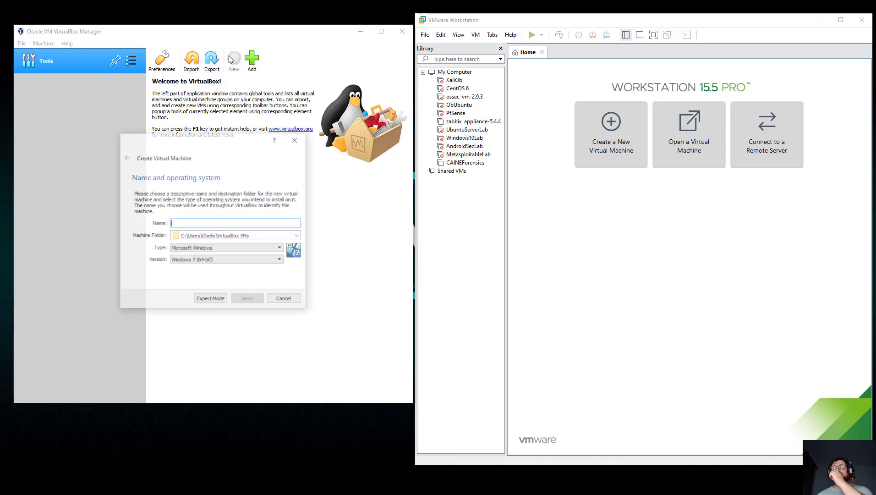
pyautogui.click(215, 223)
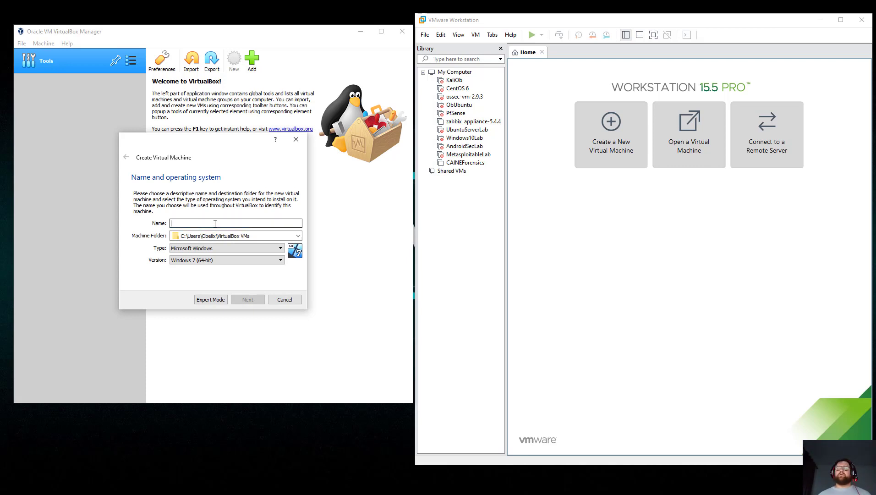
pyautogui.write('KaliLAb')
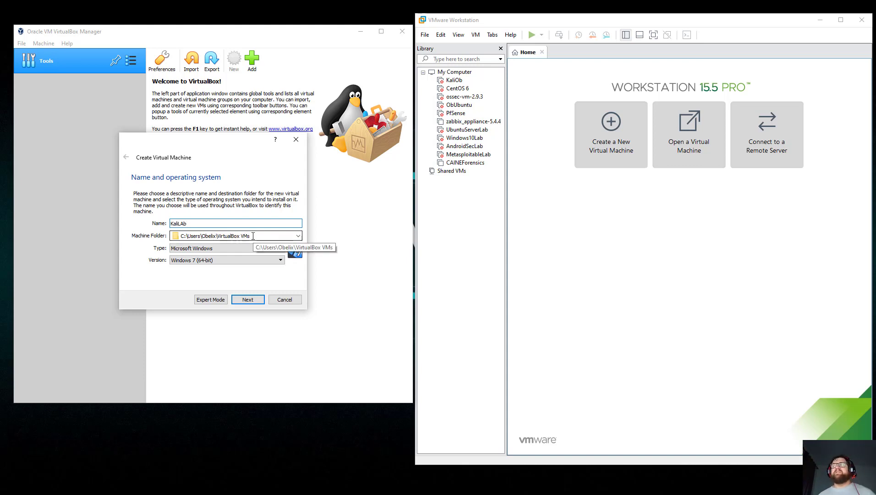
pyautogui.click(262, 247)
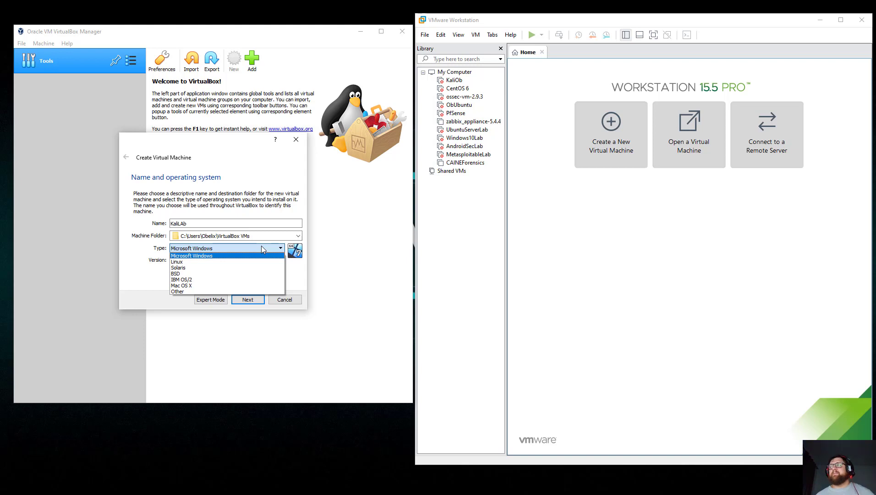
pyautogui.click(236, 261)
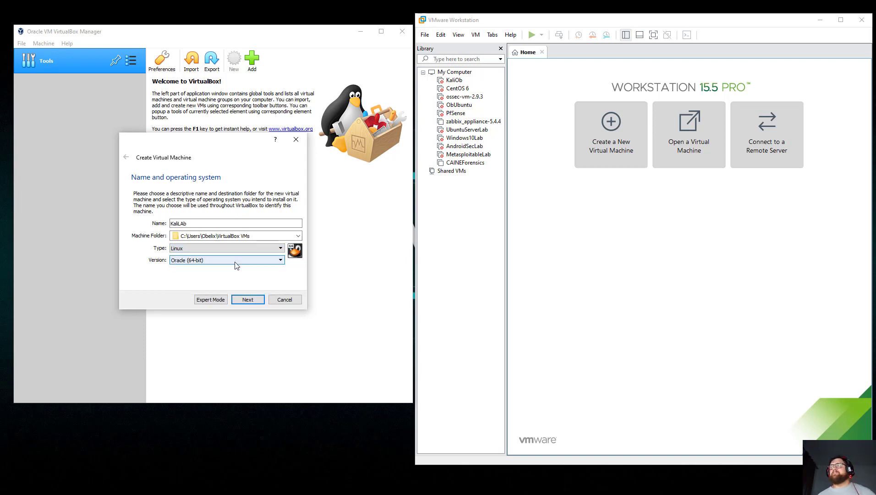
pyautogui.click(245, 260)
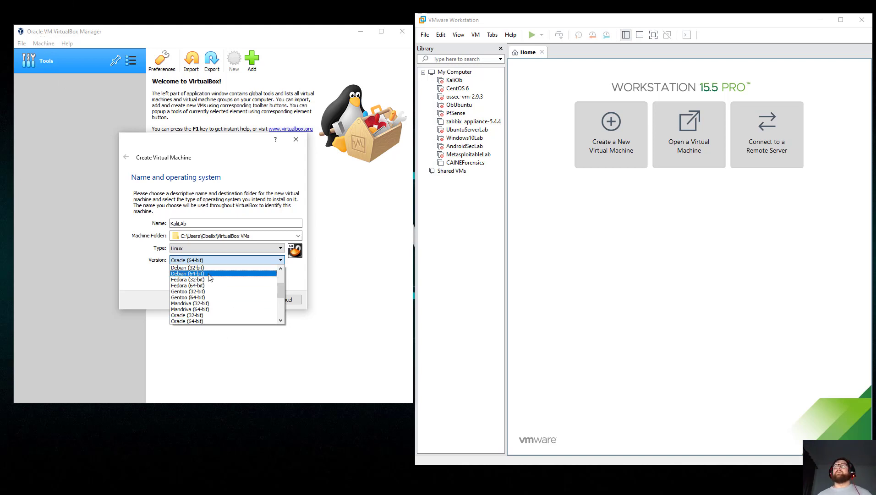
pyautogui.scroll(3, 210, 277)
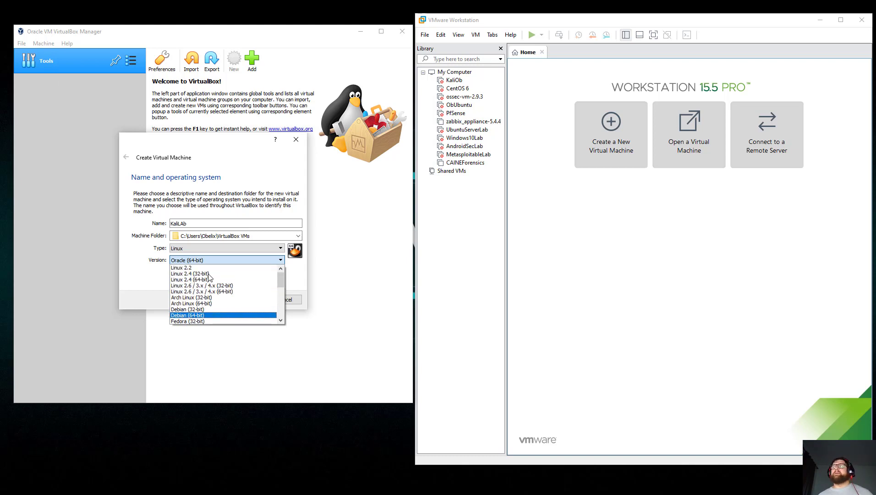
pyautogui.scroll(-1, 209, 277)
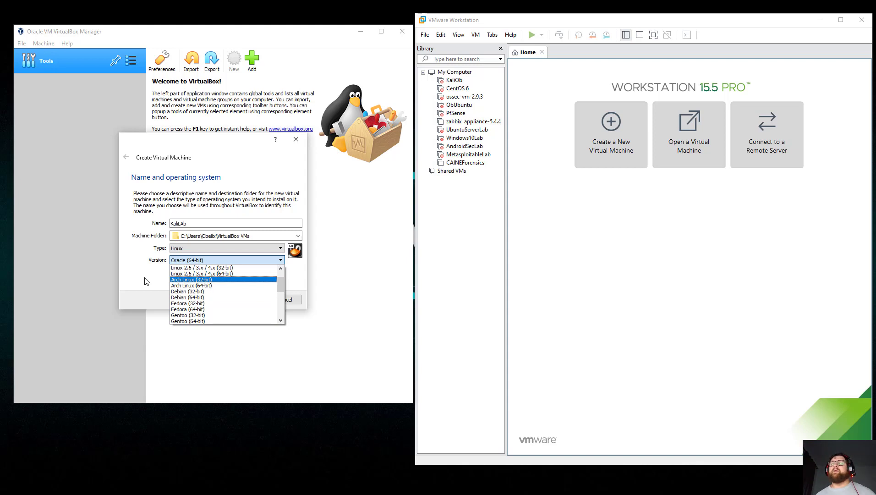
pyautogui.click(187, 299)
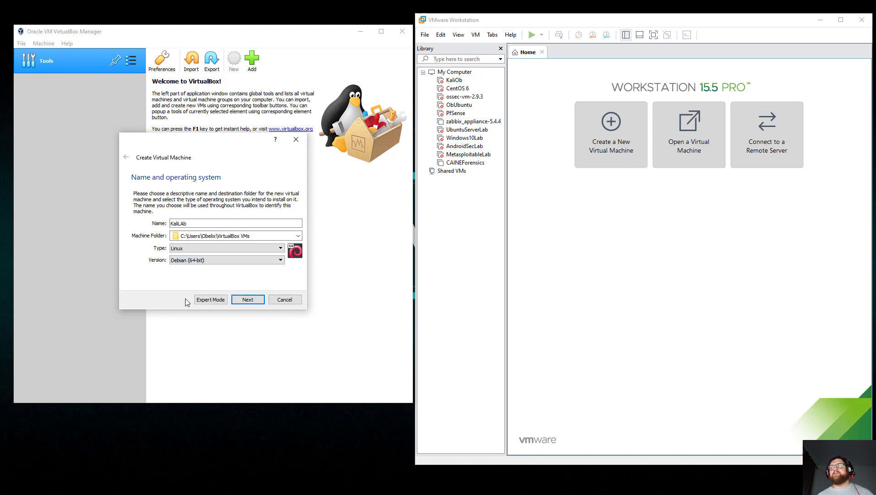
pyautogui.click(252, 300)
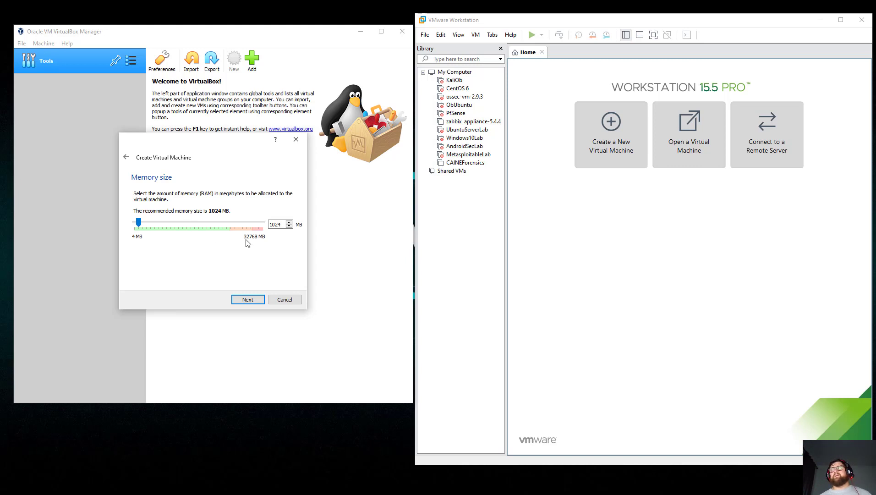
# Raise KaliLAb's memory to 7168 MB and choose to create a new virtual hard disk.
pyautogui.click(182, 223)
pyautogui.click(182, 222)
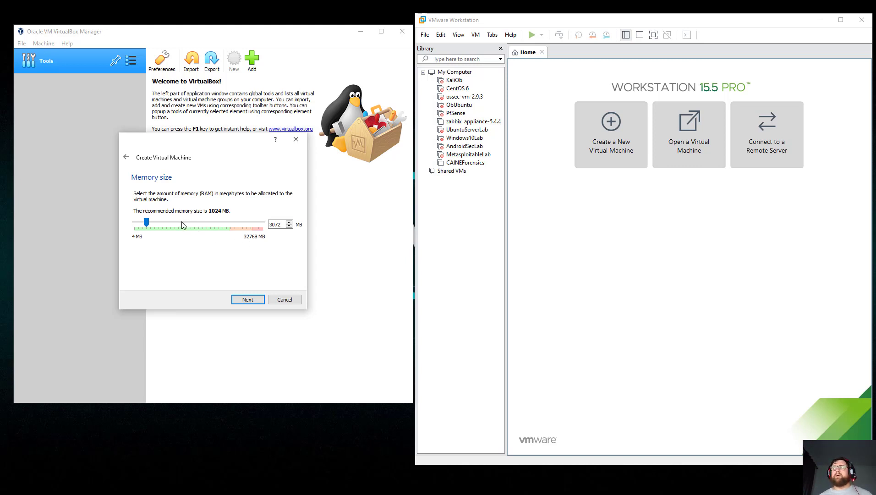
pyautogui.click(181, 222)
pyautogui.click(181, 222)
pyautogui.click(182, 221)
pyautogui.click(182, 223)
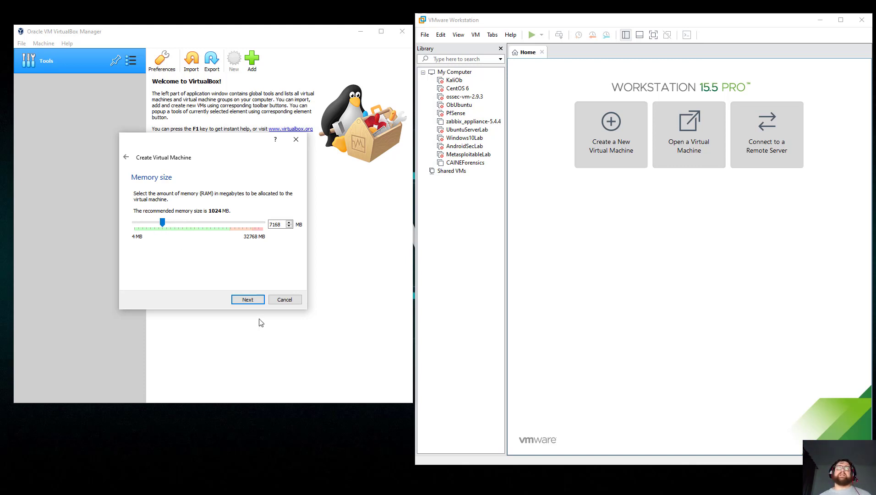
pyautogui.click(258, 303)
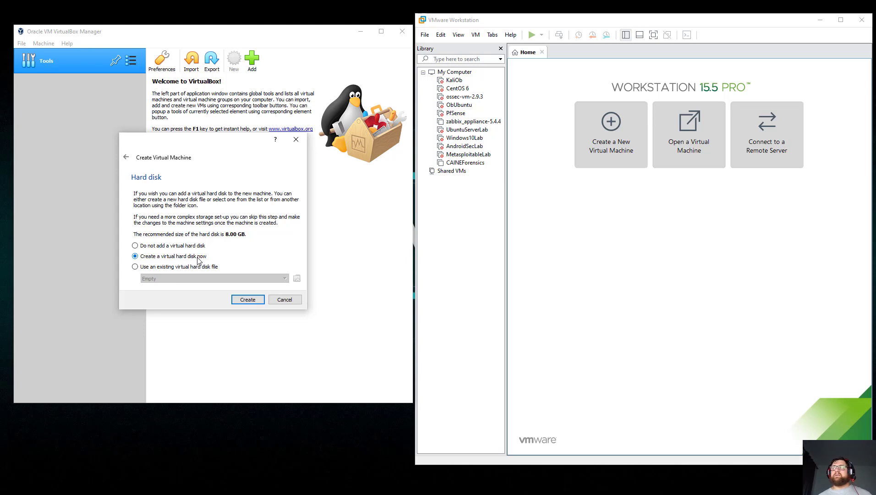
pyautogui.click(247, 300)
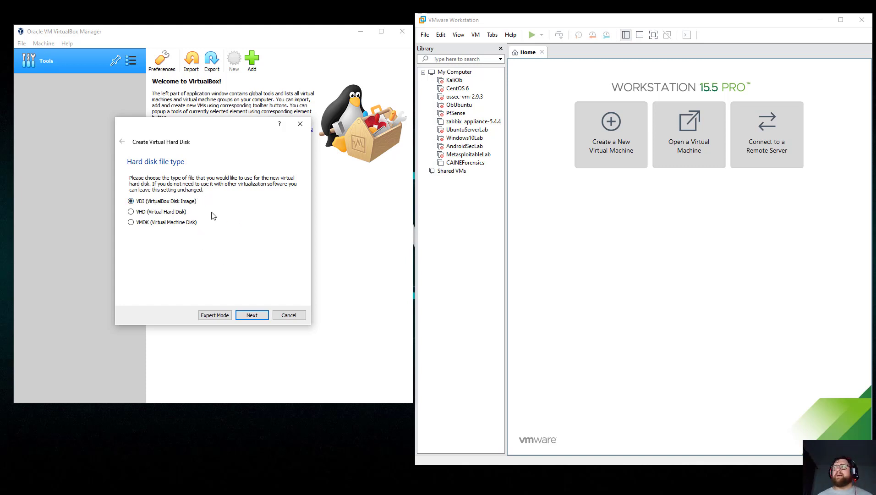
# Create a fixed-size 96.34 GB VDI virtual disk for KaliLAb.
pyautogui.click(243, 316)
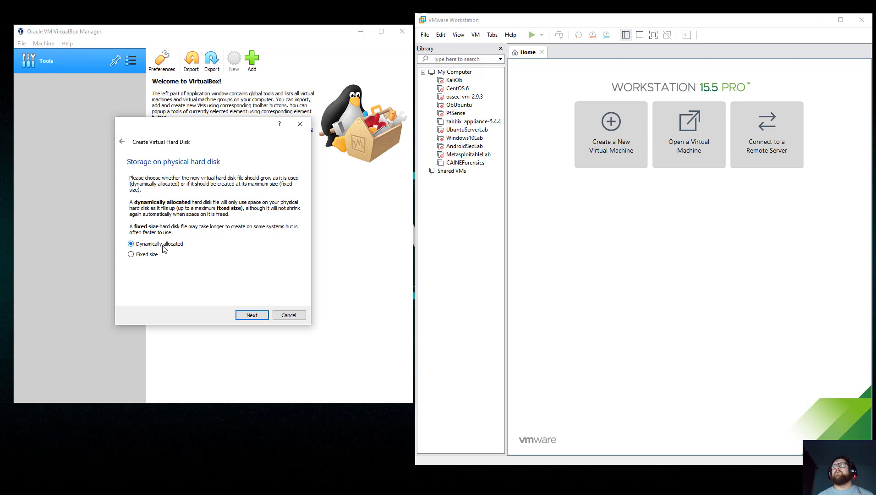
pyautogui.click(252, 315)
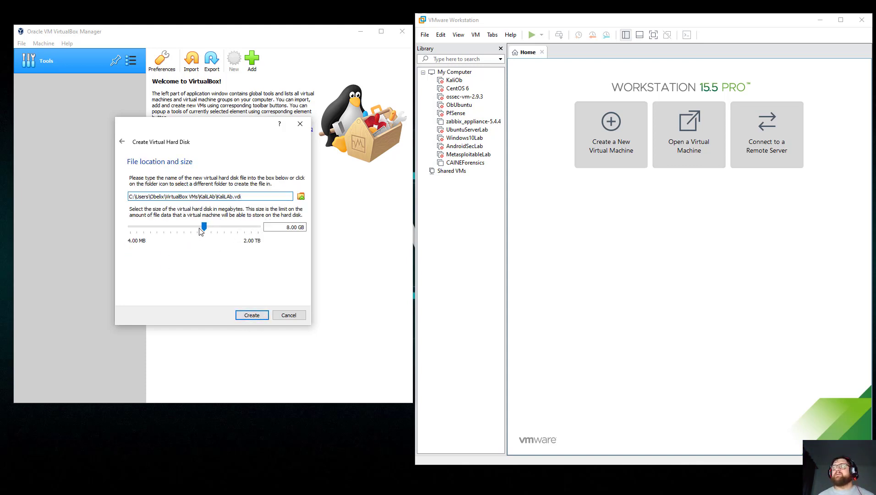
pyautogui.moveTo(205, 226); pyautogui.dragTo(230, 228)
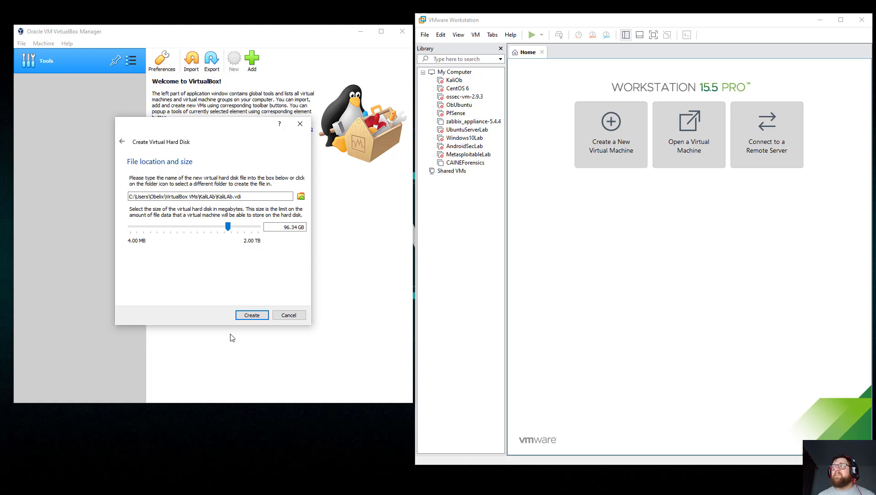
pyautogui.click(250, 319)
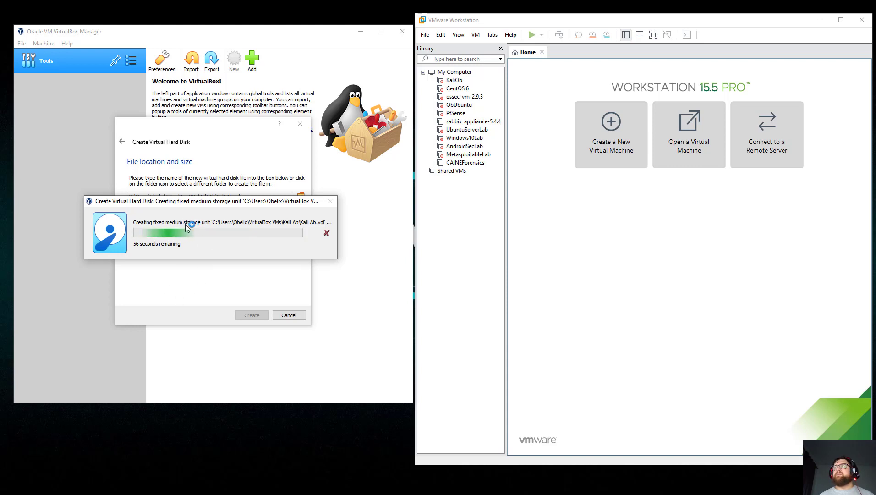
pyautogui.click(460, 23)
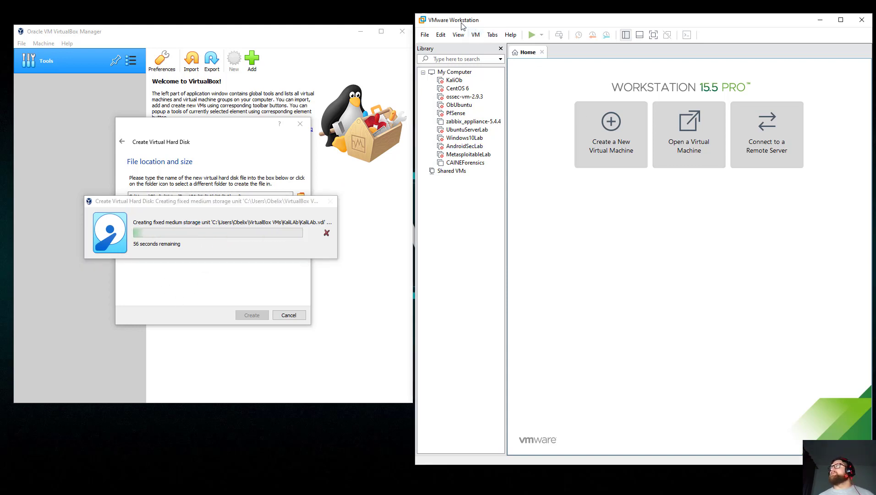
# Start a Typical new VMware virtual machine that installs from an installer disc image (ISO).
pyautogui.click(603, 138)
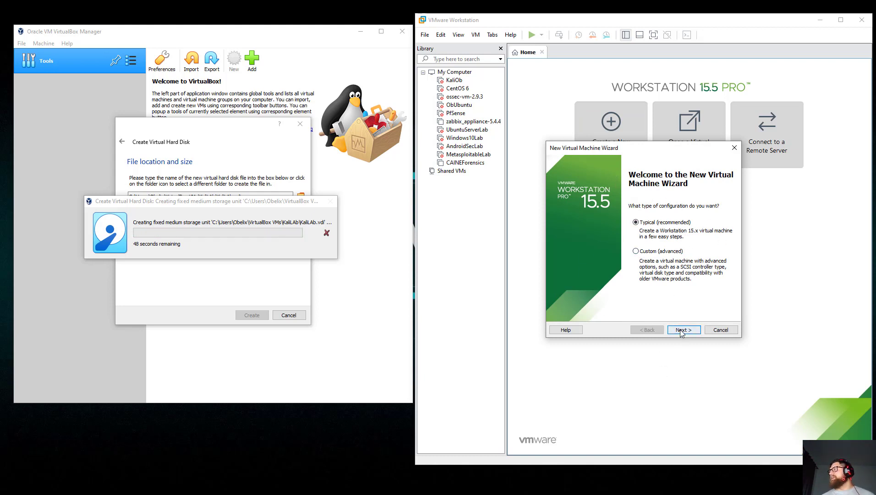
pyautogui.click(680, 330)
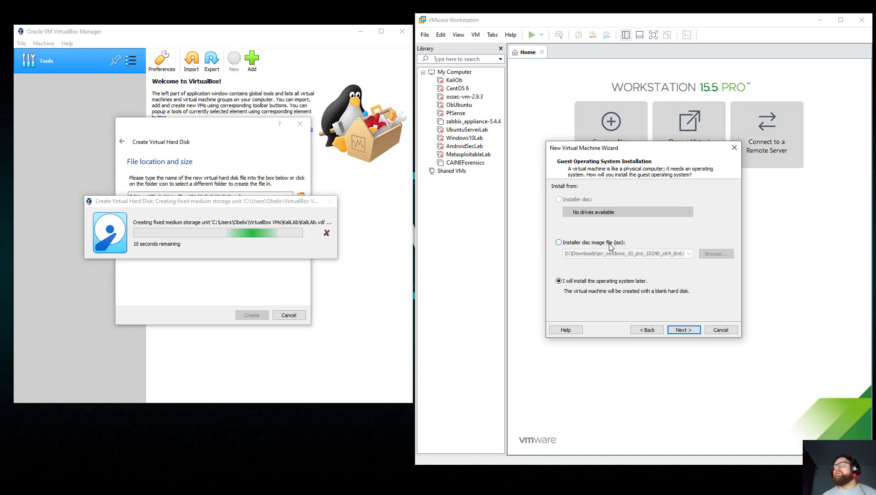
pyautogui.click(610, 244)
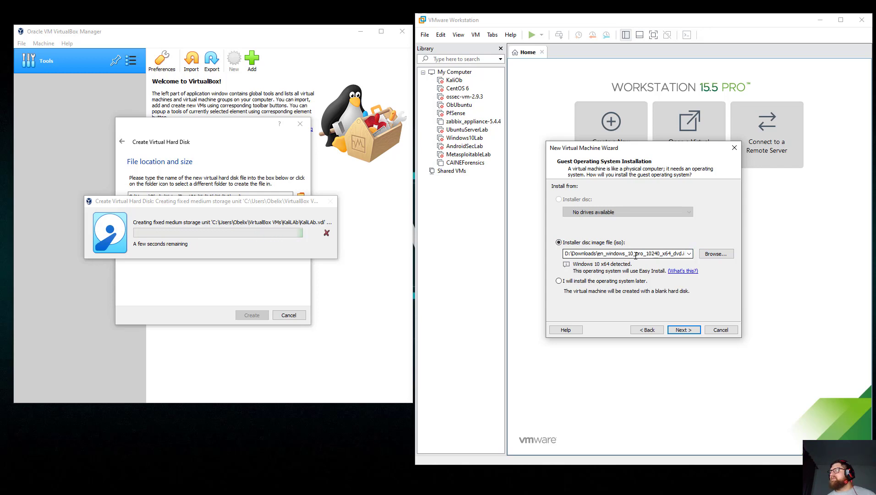
pyautogui.click(688, 255)
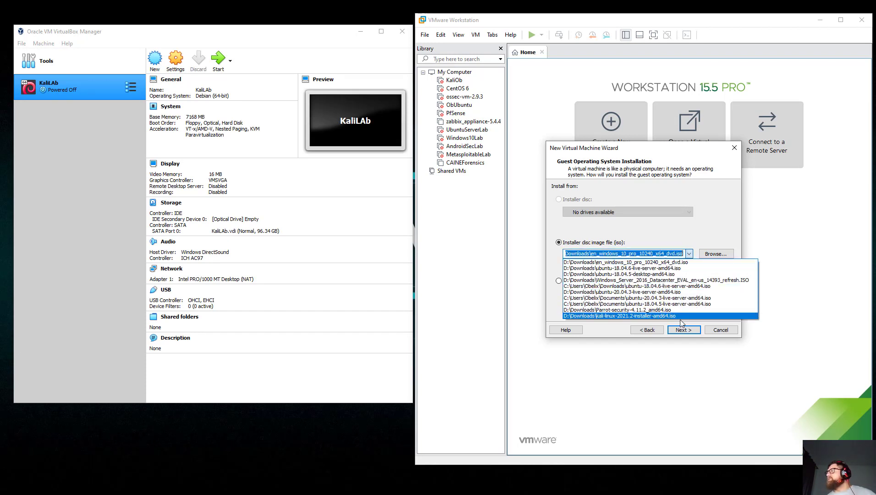
pyautogui.click(699, 232)
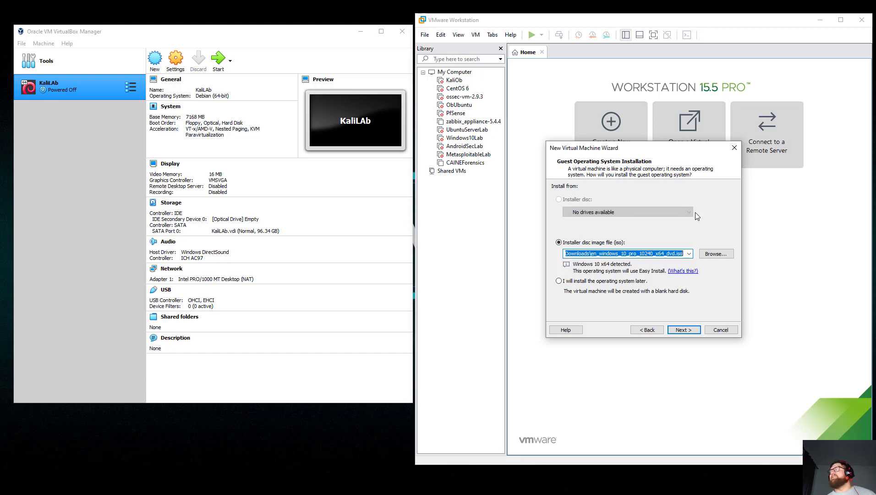
# Select kali-linux-2021-W43-live-amd64.iso from Downloads as the installer image.
pyautogui.click(716, 256)
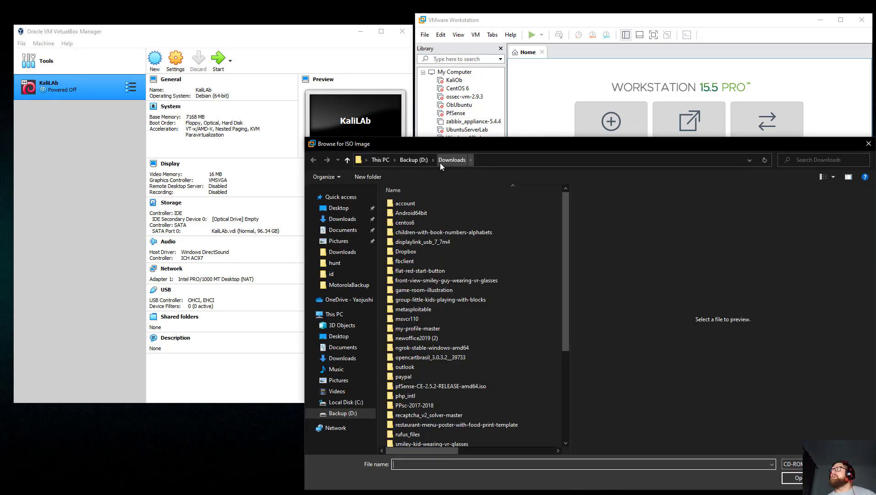
pyautogui.scroll(-5, 437, 336)
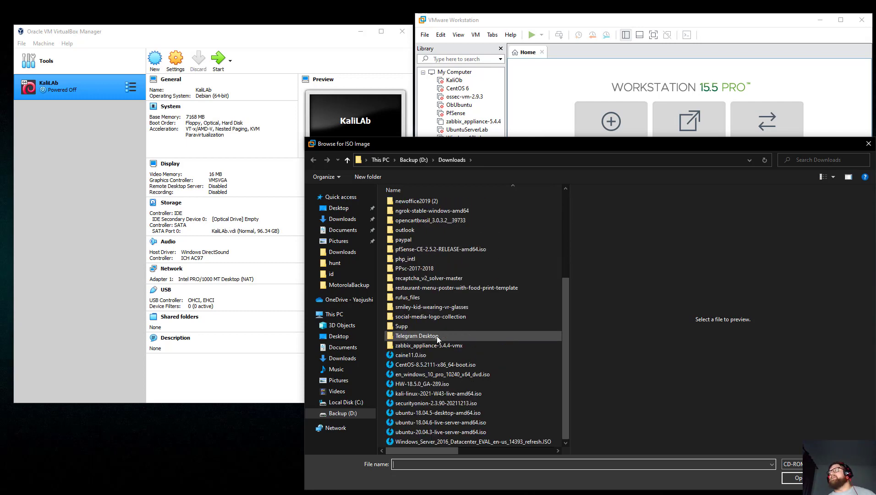
pyautogui.click(440, 393)
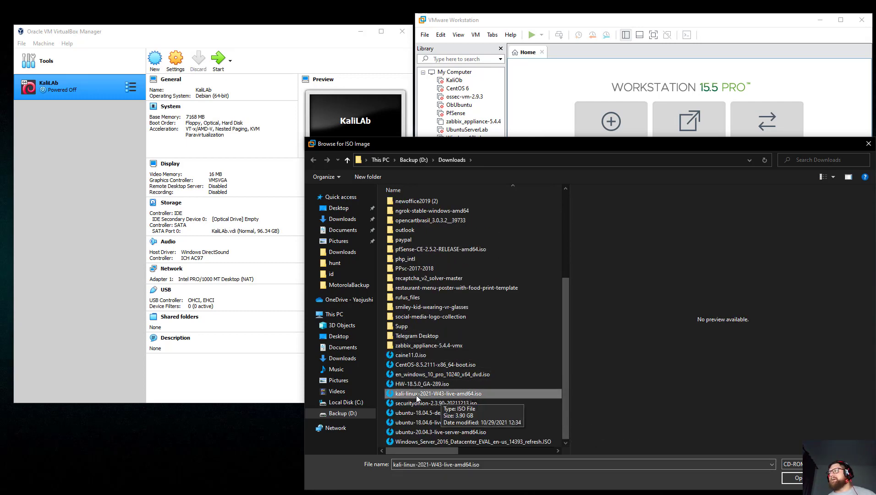
pyautogui.click(795, 477)
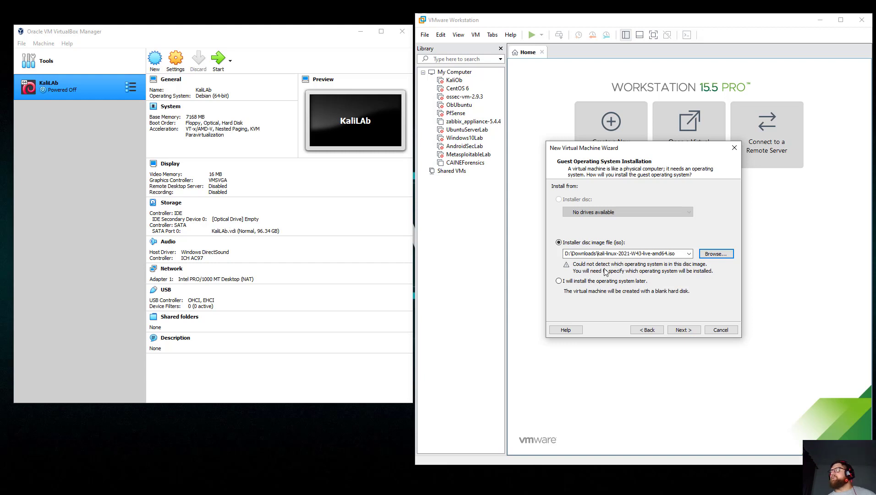
pyautogui.click(683, 330)
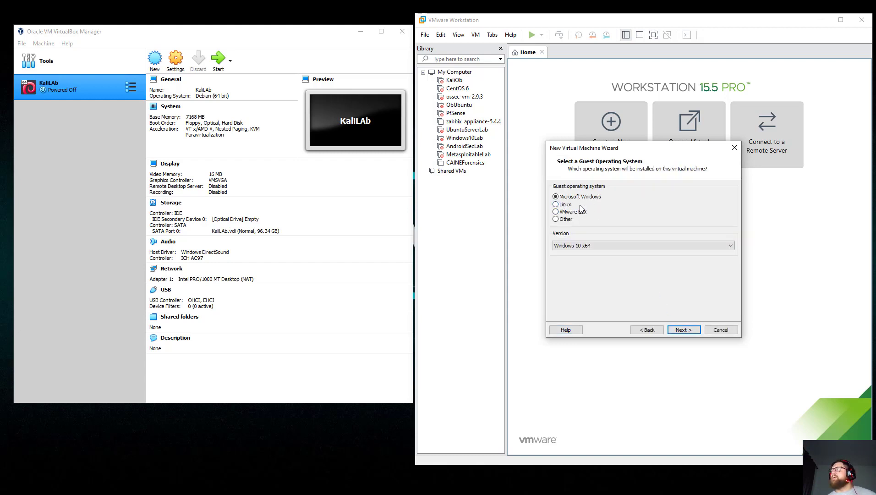
# Choose Linux as the guest OS, with version Debian 10.x 64-bit.
pyautogui.click(555, 204)
pyautogui.click(584, 245)
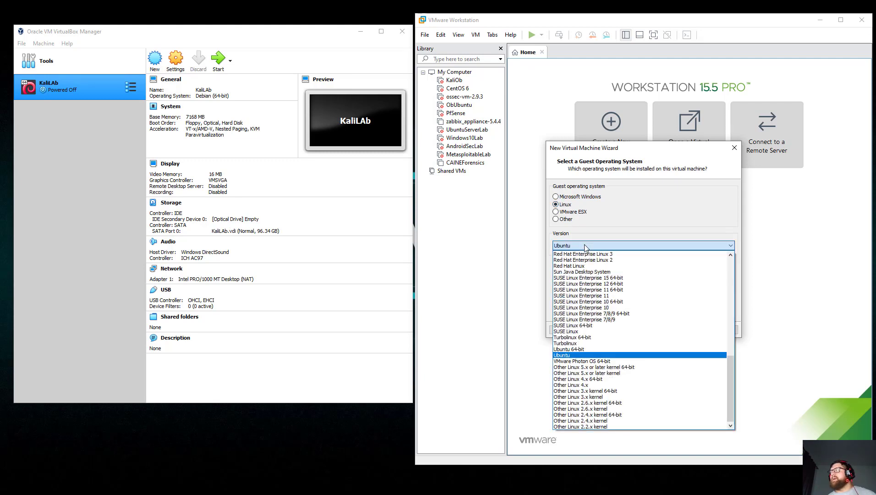
pyautogui.scroll(14, 610, 357)
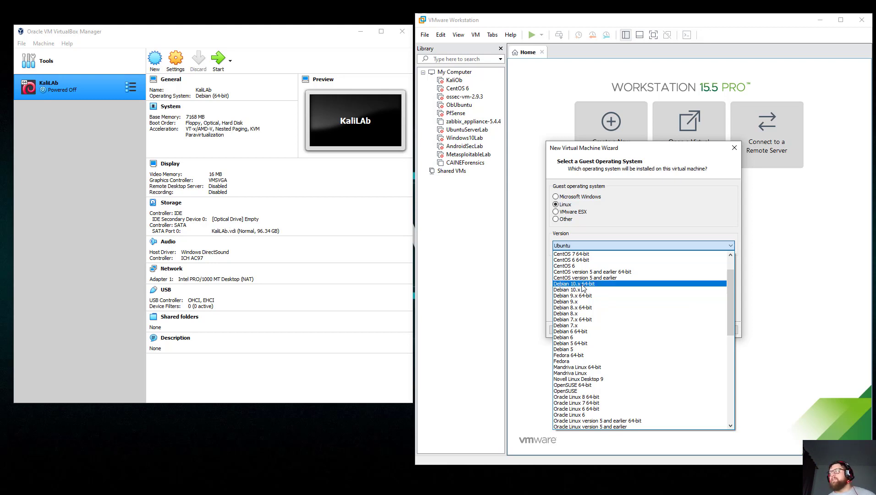
pyautogui.click(581, 284)
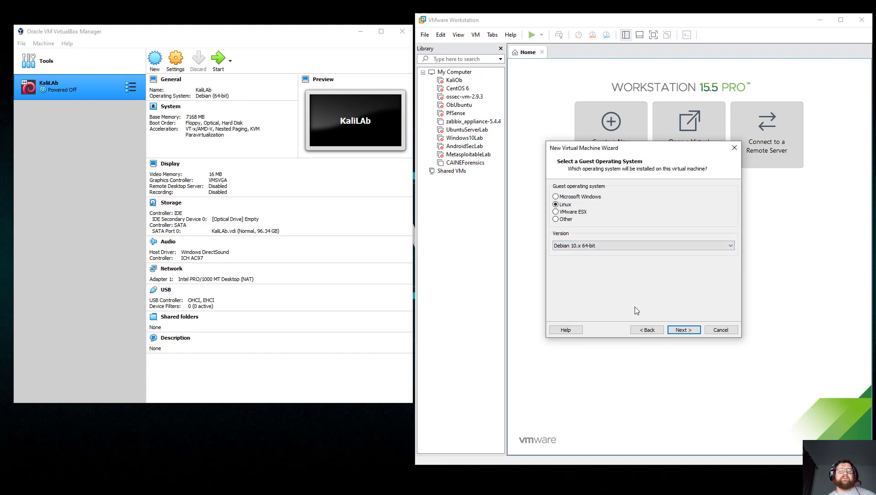
# Name the VM KaliLab and give it a 90 GB disk stored as a single file.
pyautogui.click(683, 329)
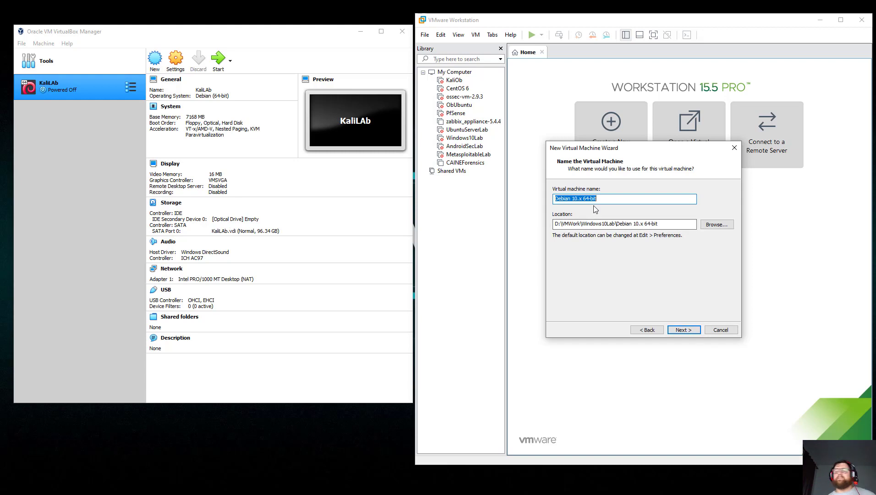
pyautogui.write('Kali')
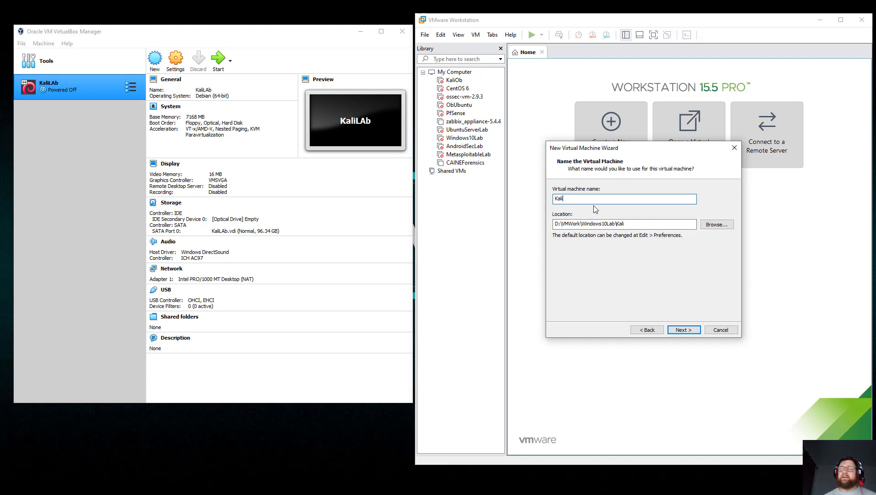
pyautogui.write('Lab')
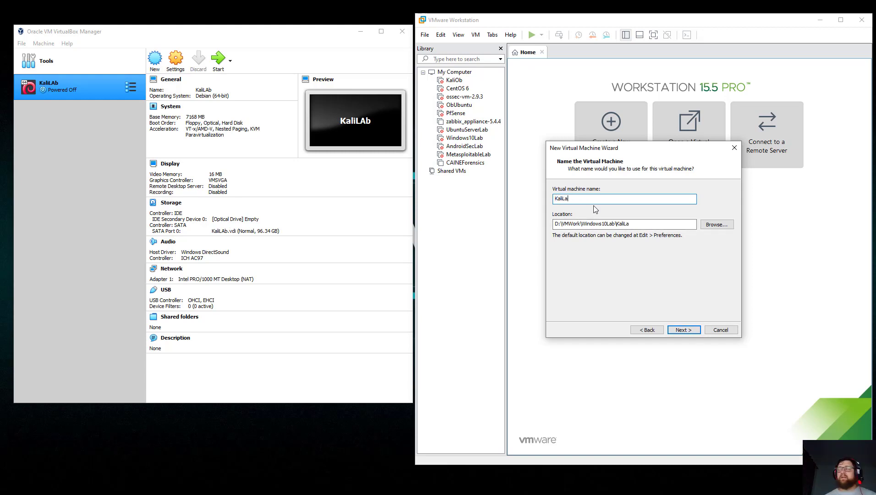
pyautogui.click(696, 330)
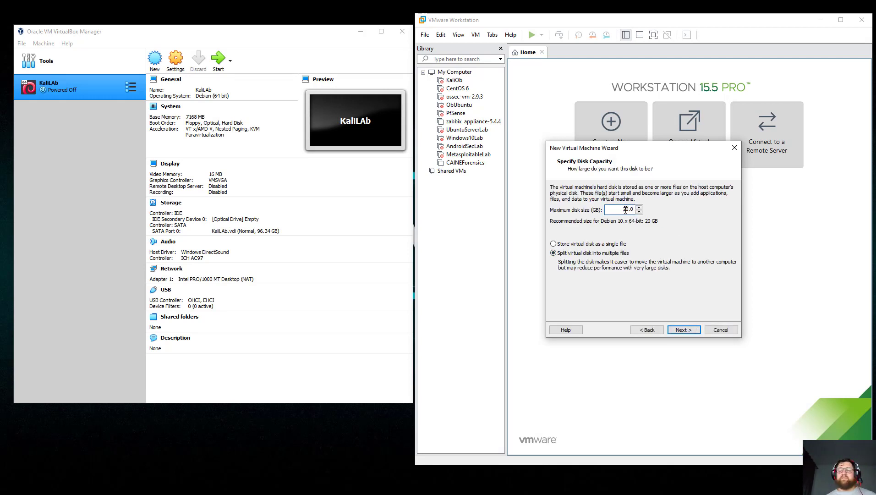
pyautogui.write('8')
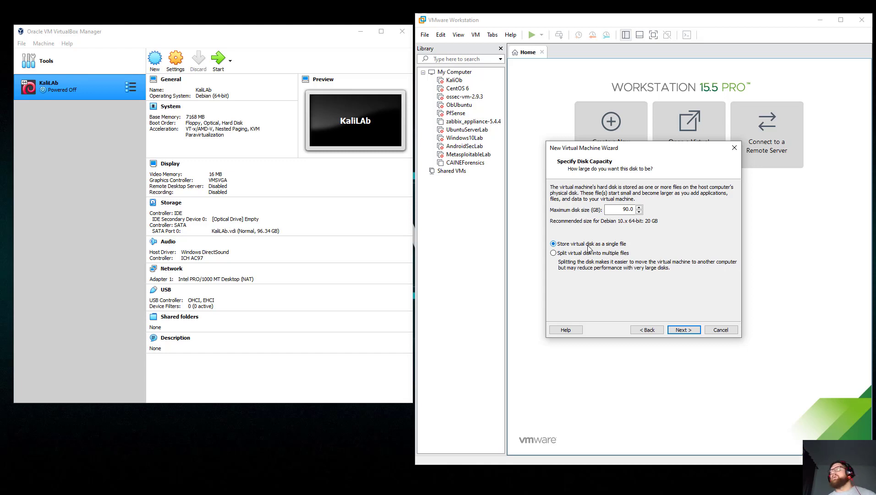
pyautogui.click(683, 329)
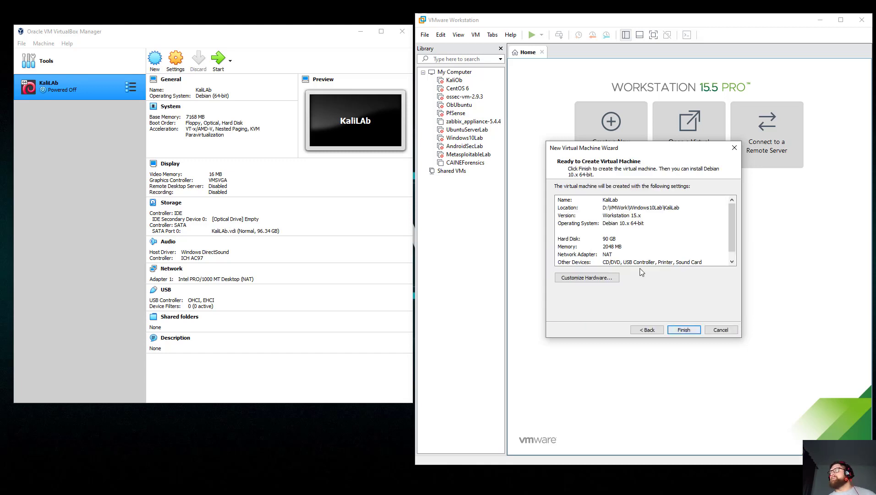
# In Customize Hardware, raise KaliLab's memory to 8 GB and set 2 processors.
pyautogui.click(593, 280)
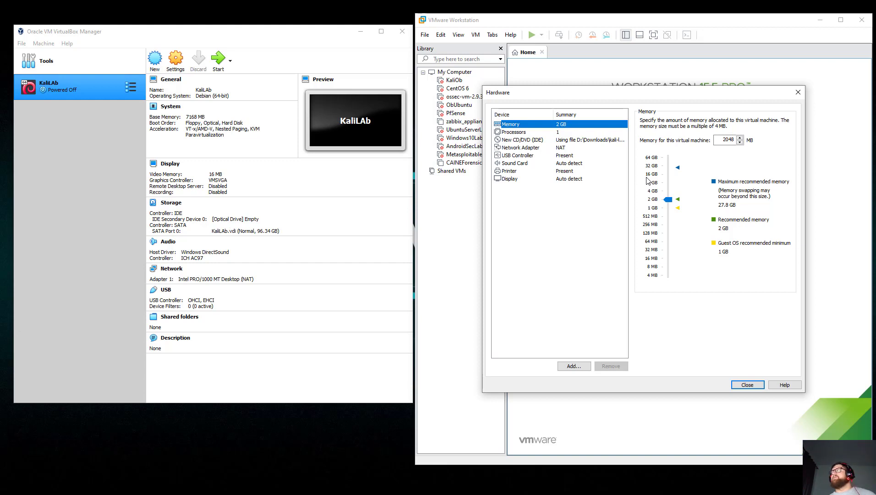
pyautogui.moveTo(666, 198); pyautogui.dragTo(666, 183)
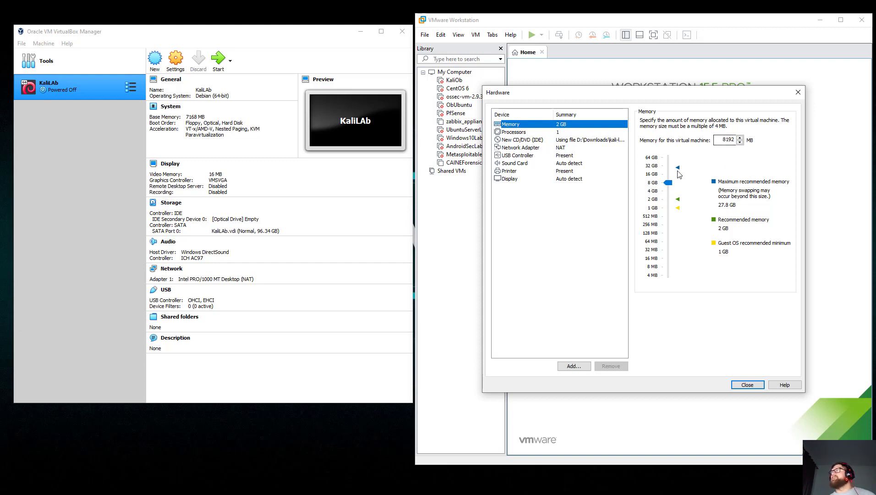
pyautogui.click(567, 133)
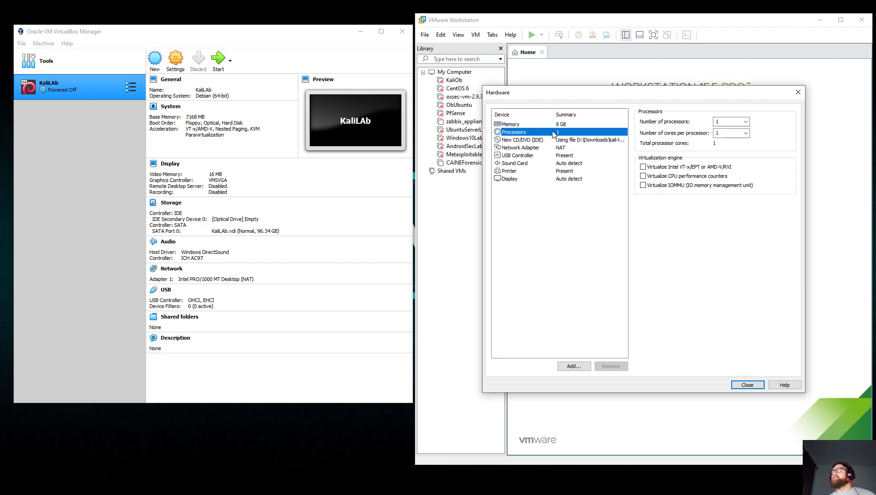
pyautogui.click(745, 122)
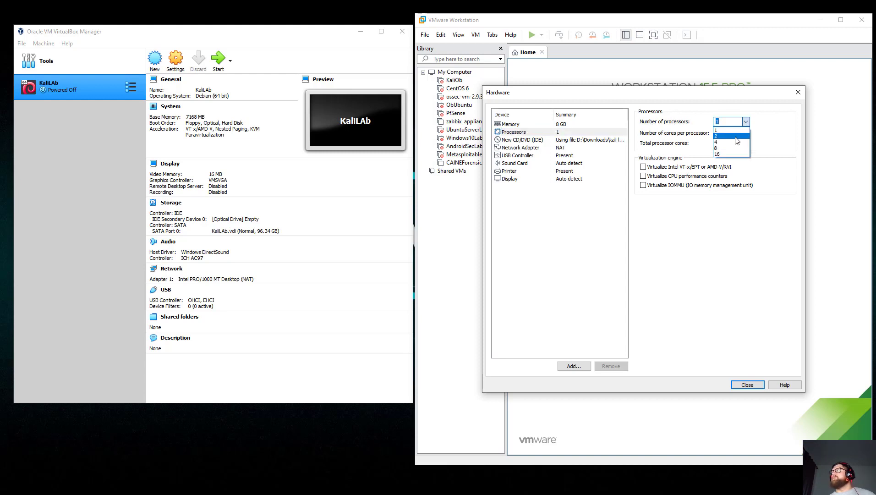
pyautogui.click(738, 136)
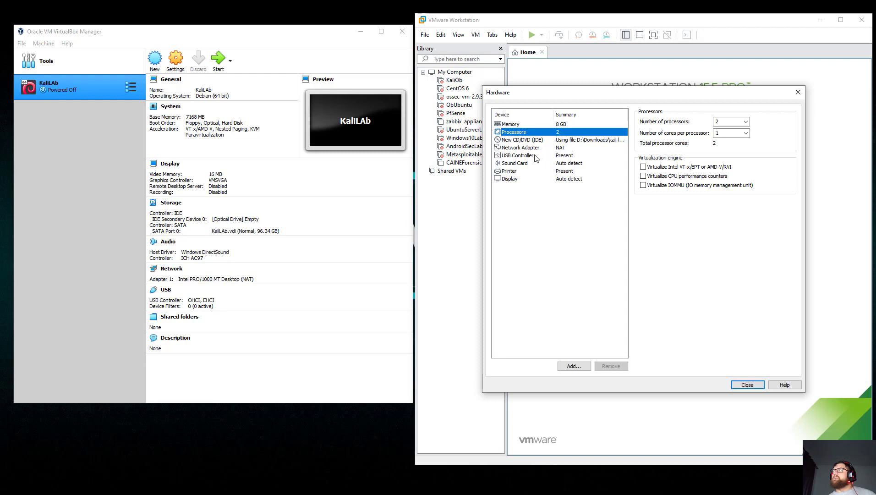
# Remove the virtual printer from KaliLab's hardware.
pyautogui.click(568, 173)
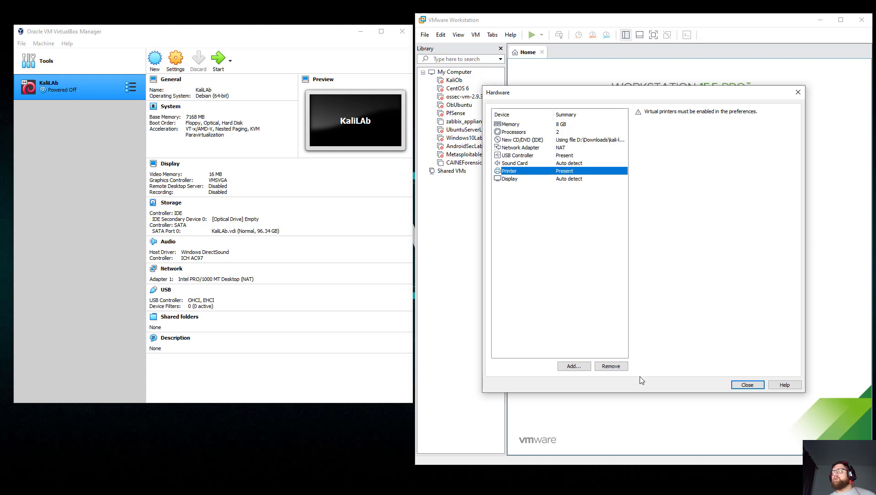
pyautogui.click(616, 366)
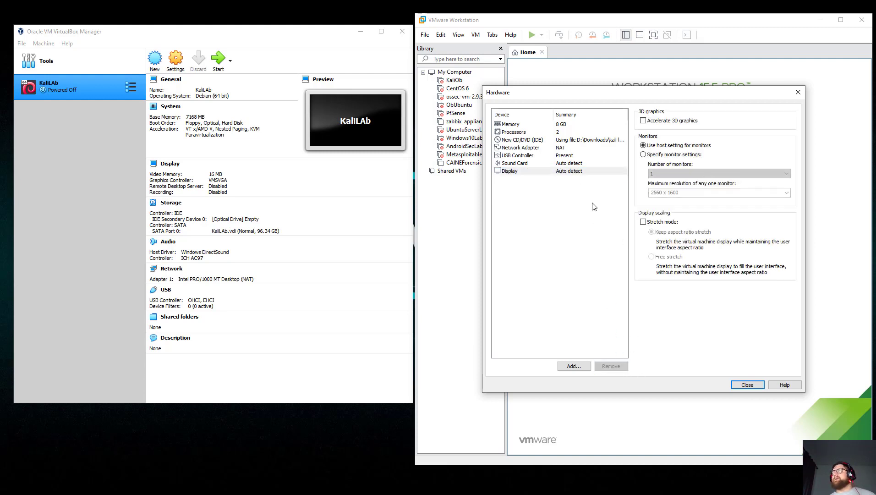
pyautogui.click(557, 148)
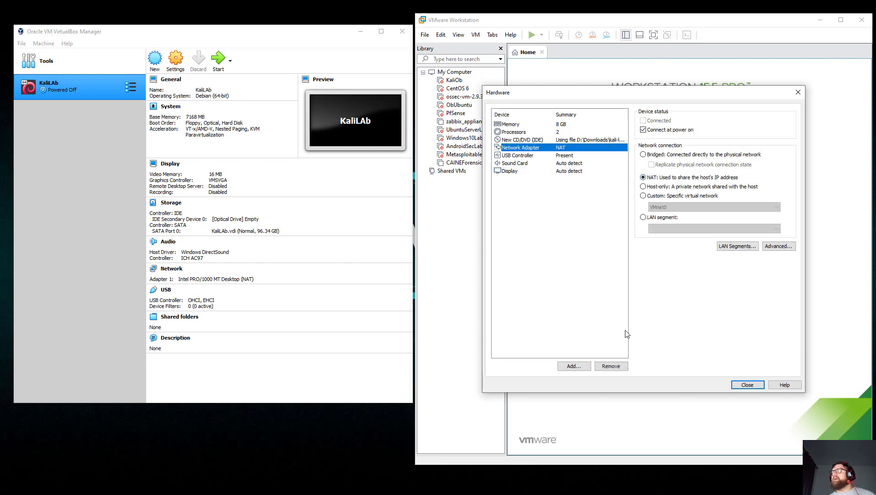
pyautogui.click(746, 385)
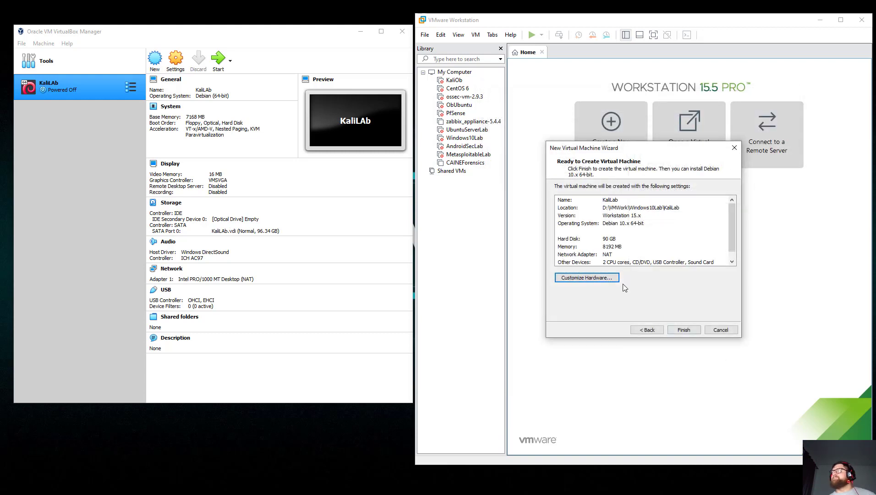
# Finish creating KaliLab with 8 GB memory, 2 processors, a 90 GB disk and NAT.
pyautogui.click(681, 330)
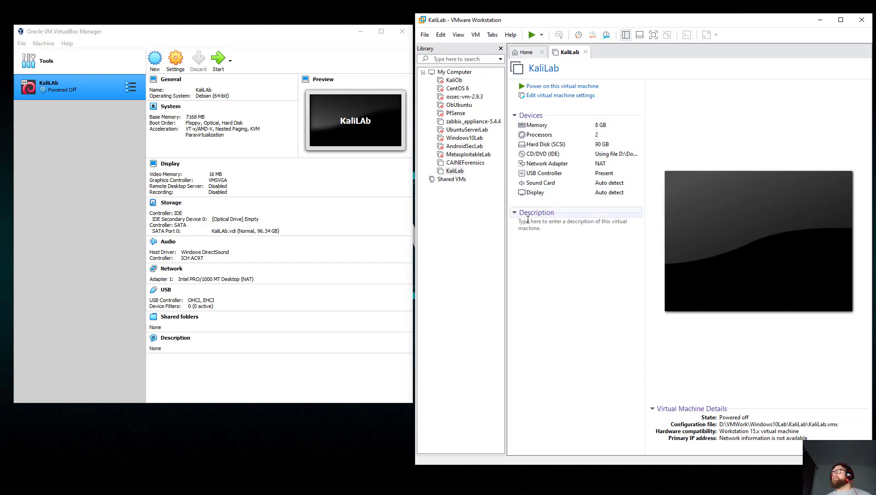
pyautogui.click(78, 202)
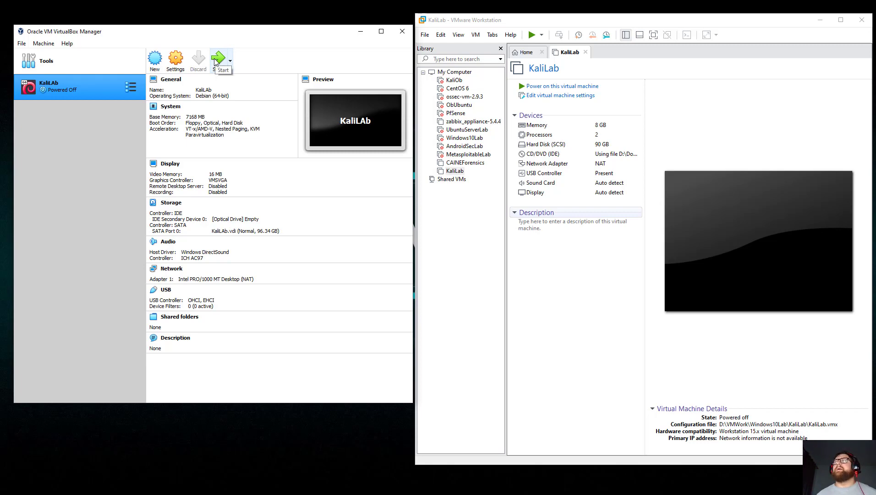
# Open the KaliLab VM's settings on the General Advanced page.
pyautogui.click(180, 62)
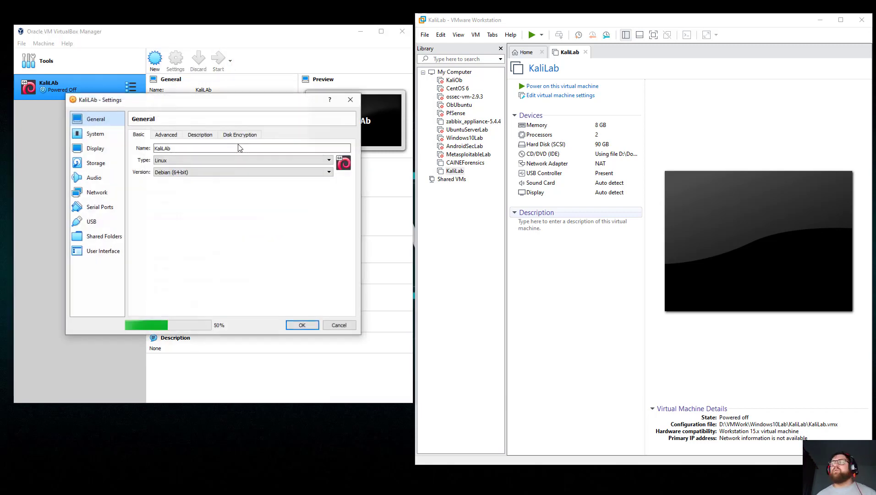
pyautogui.moveTo(192, 100); pyautogui.dragTo(219, 114)
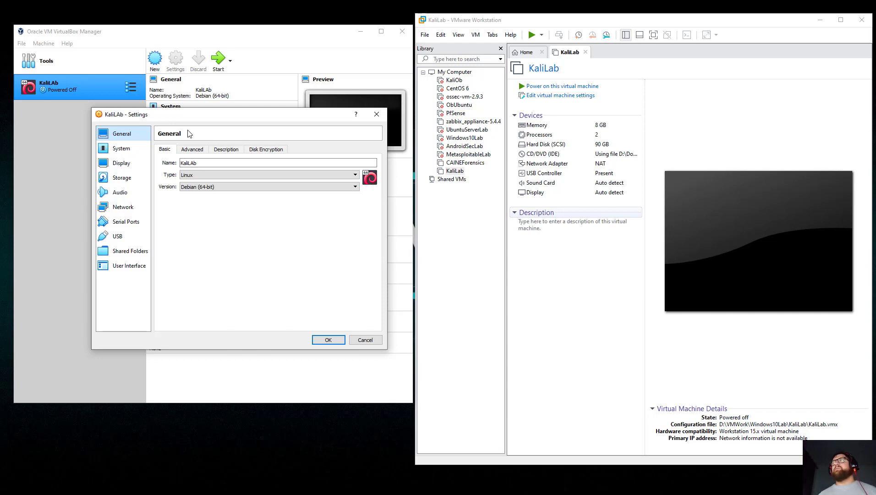
pyautogui.click(208, 165)
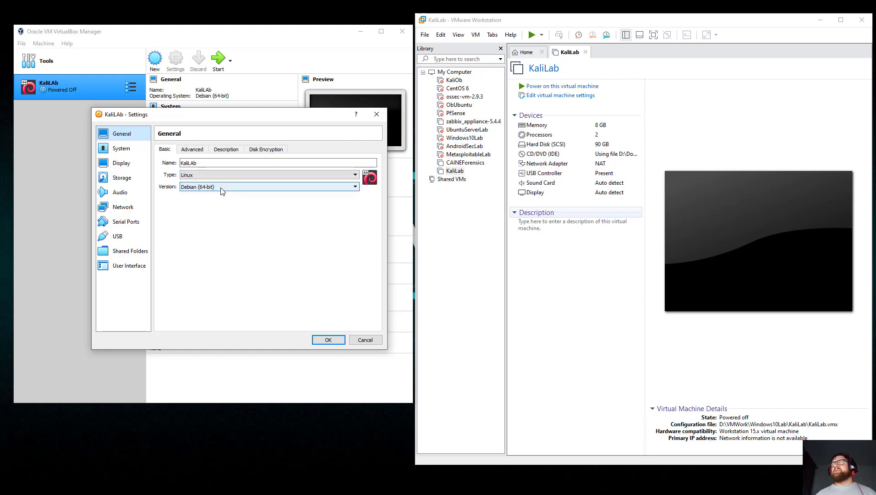
pyautogui.click(192, 149)
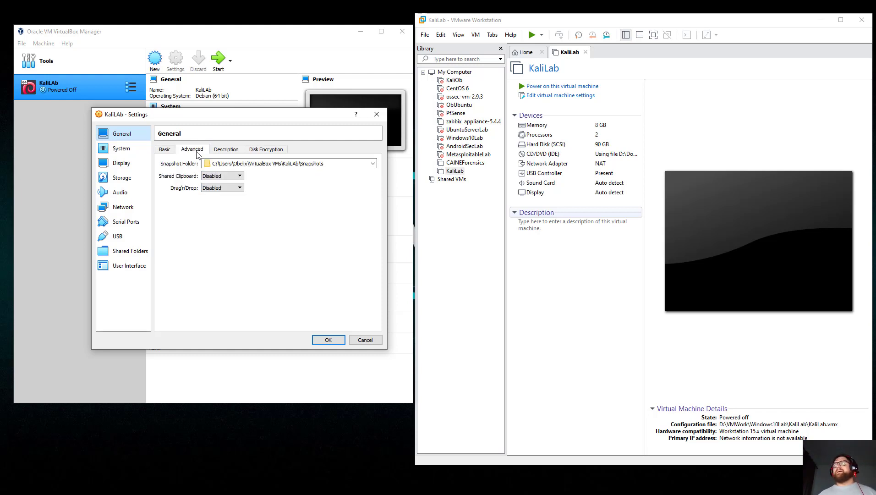
# Set Shared Clipboard and Drag'n'Drop to Bidirectional, then view the Disk Encryption options.
pyautogui.click(238, 177)
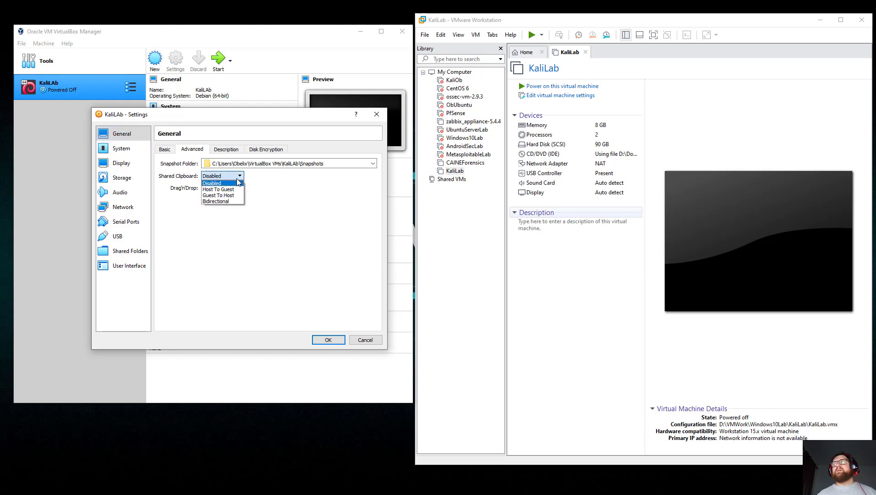
pyautogui.click(228, 201)
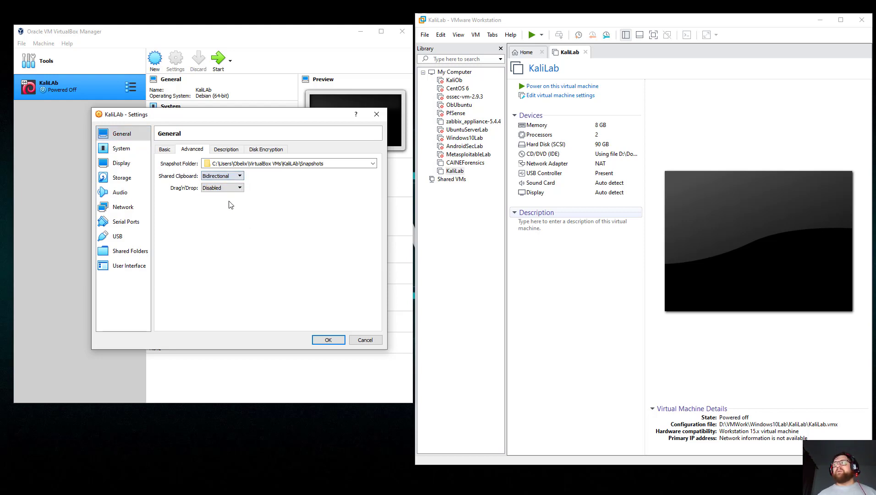
pyautogui.click(232, 189)
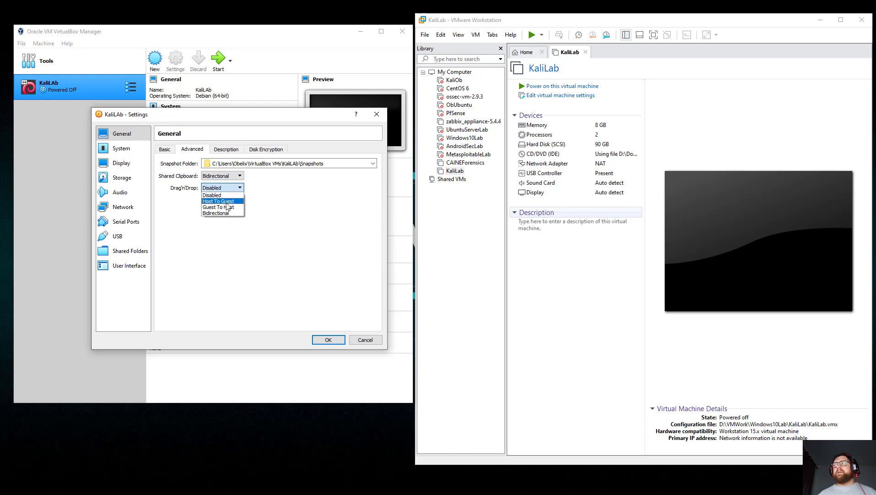
pyautogui.click(225, 209)
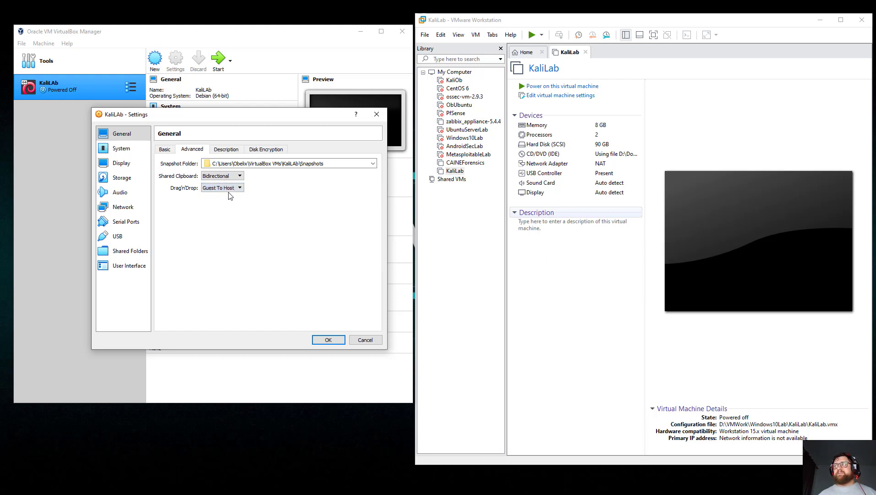
pyautogui.click(230, 188)
pyautogui.click(224, 214)
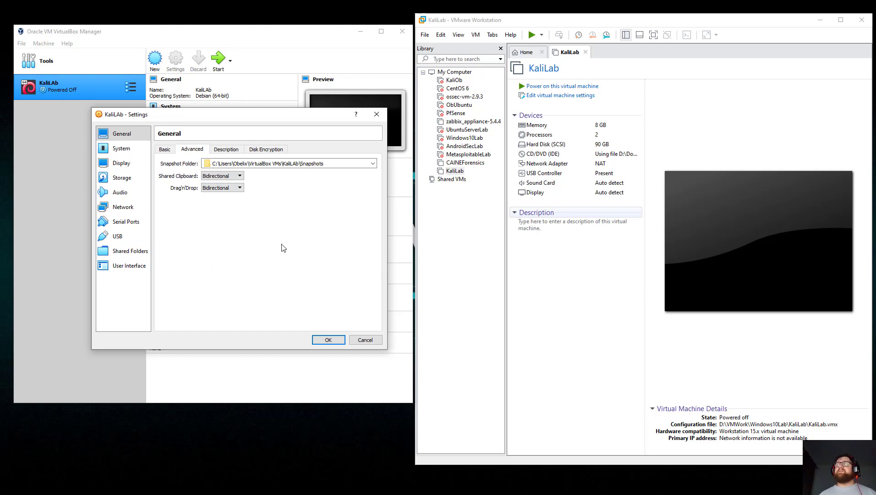
pyautogui.click(225, 149)
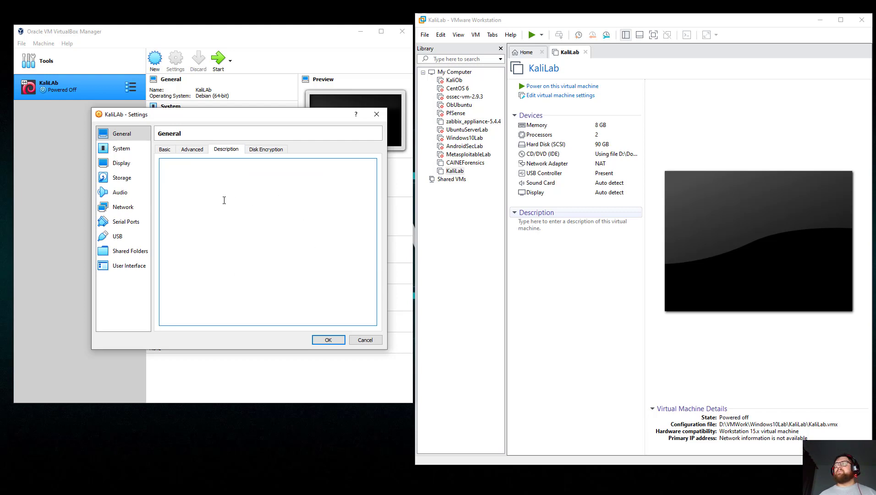
pyautogui.click(265, 149)
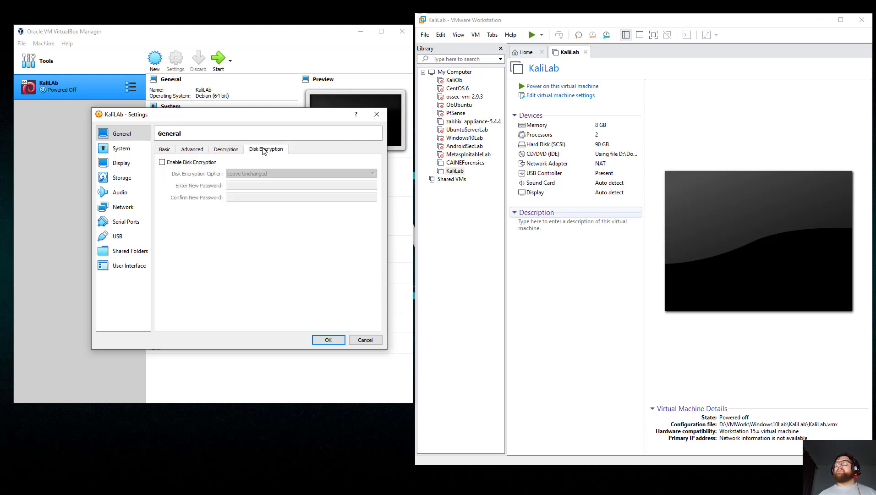
# Try the disk encryption options with the cipher left unchanged, then turn KaliLab's disk encryption back off.
pyautogui.click(168, 163)
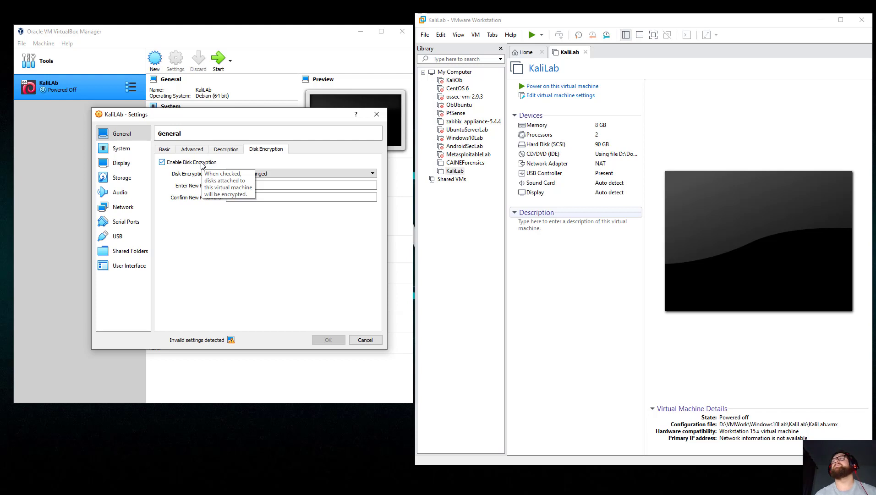
pyautogui.click(298, 173)
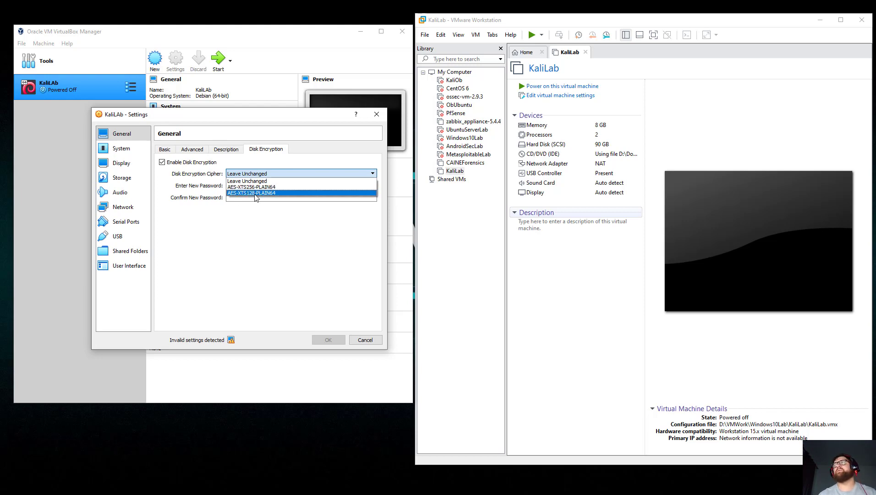
pyautogui.click(256, 203)
pyautogui.click(242, 185)
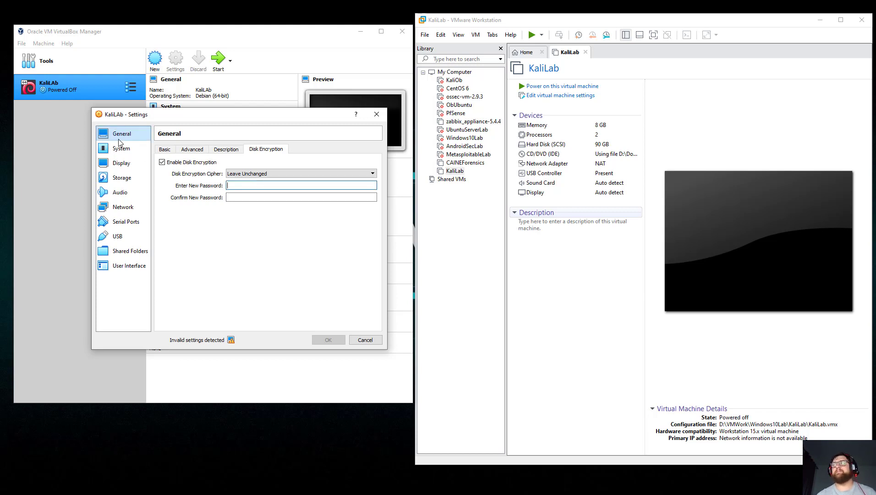
pyautogui.click(161, 151)
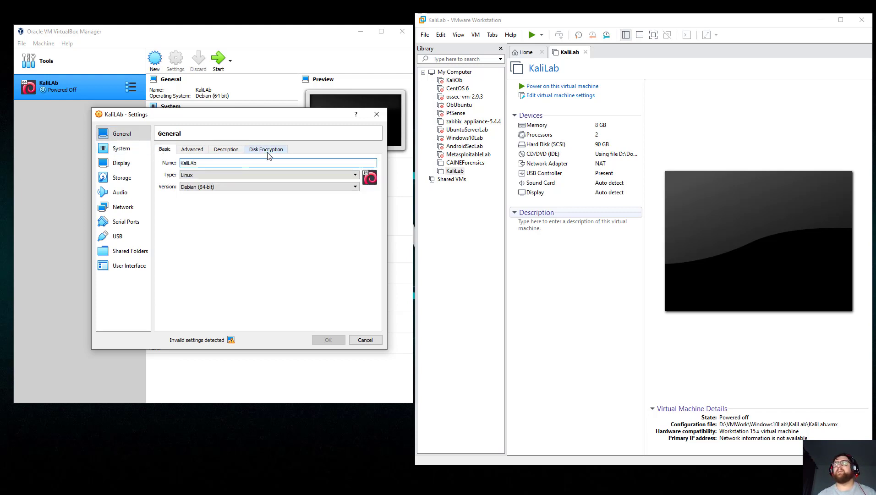
pyautogui.click(267, 151)
pyautogui.click(162, 162)
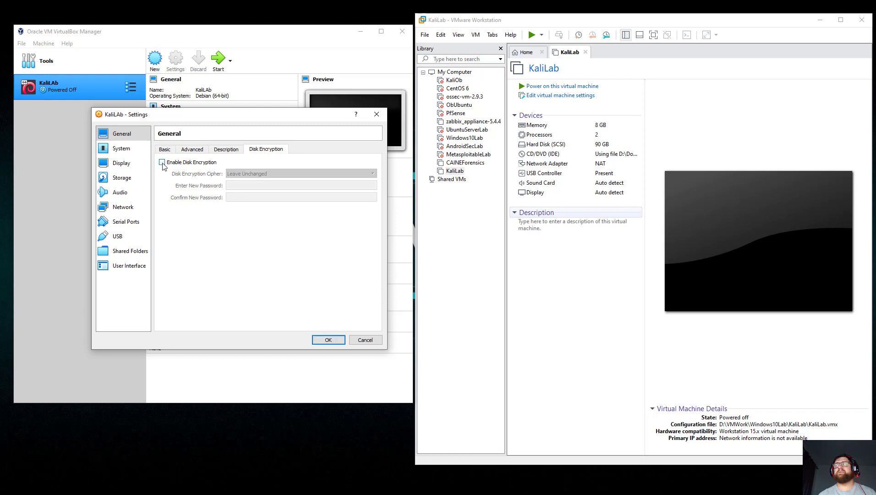
pyautogui.click(120, 148)
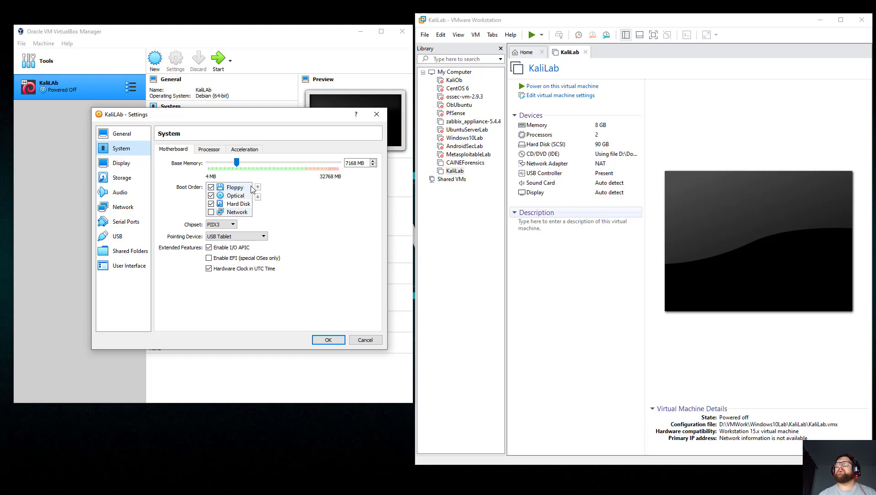
# Keep the PIIX3 chipset and set KaliLab's processor count back to 1 CPU.
pyautogui.click(229, 225)
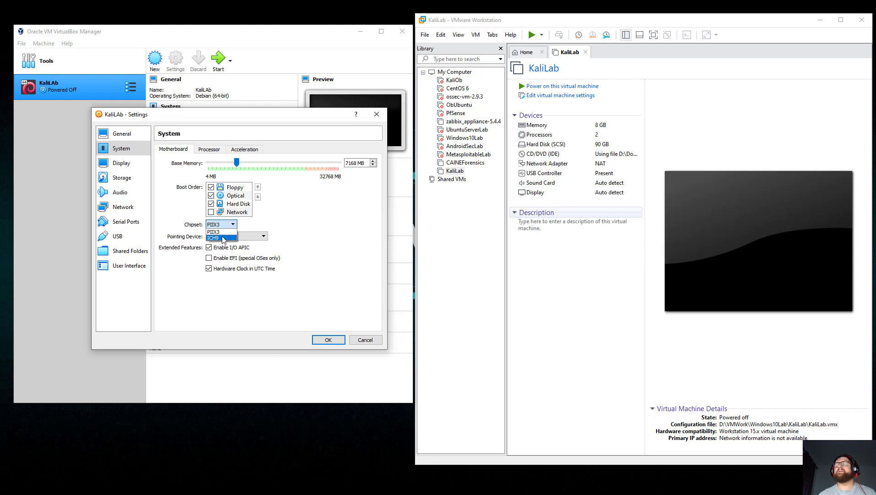
pyautogui.click(177, 205)
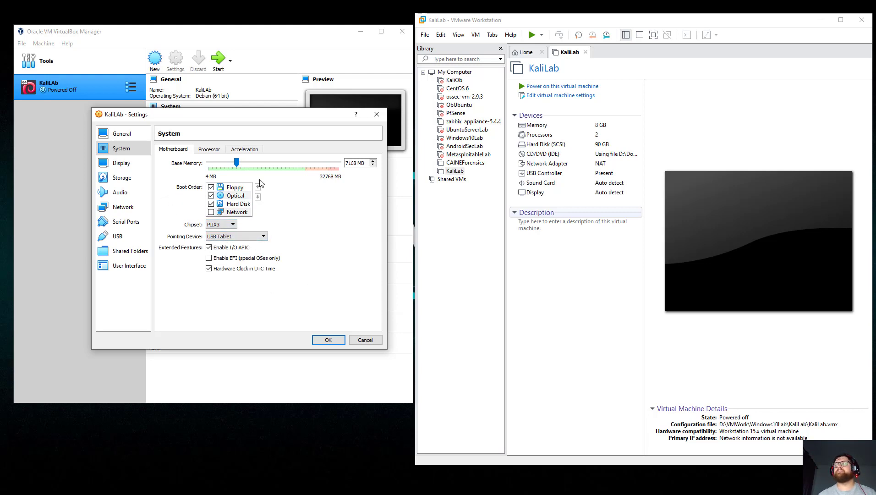
pyautogui.click(201, 150)
pyautogui.click(238, 163)
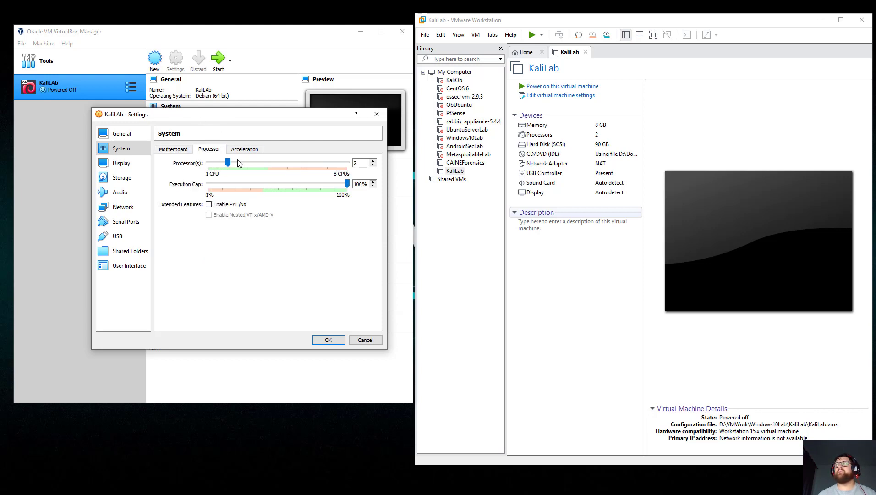
pyautogui.click(212, 163)
pyautogui.click(211, 169)
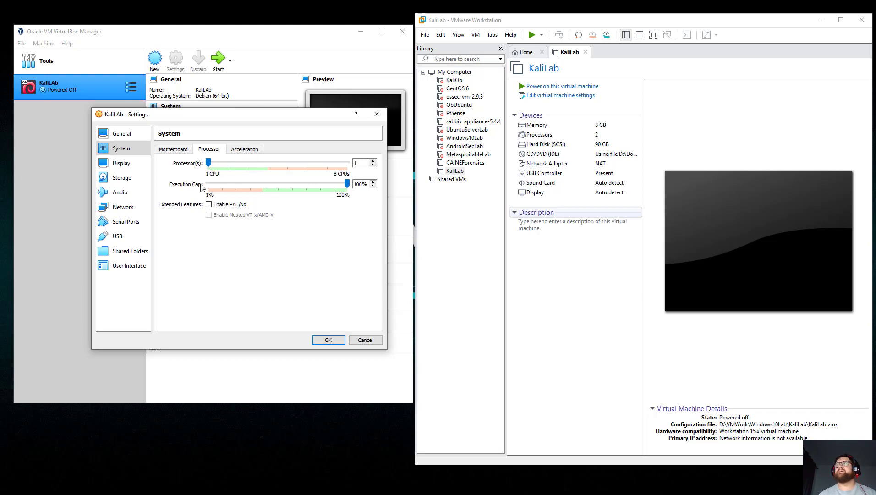
# Leave the paravirtualization interface at Default on the Acceleration tab.
pyautogui.click(241, 150)
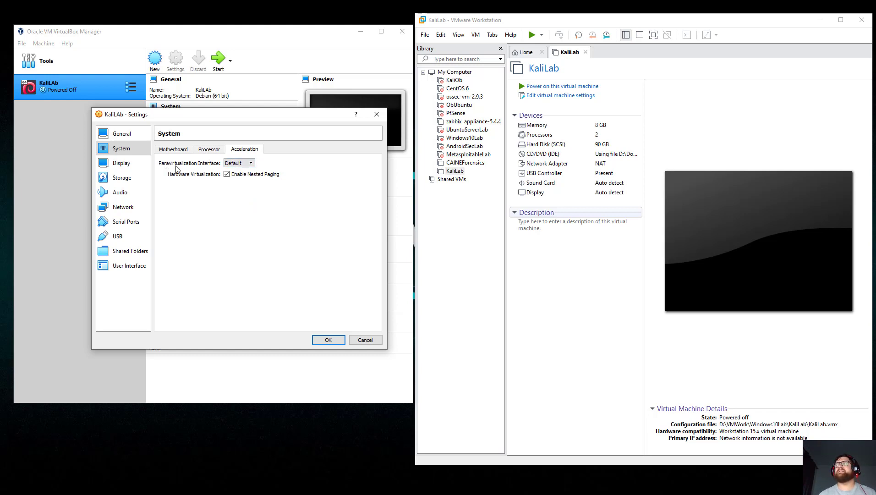
pyautogui.click(241, 164)
pyautogui.click(241, 164)
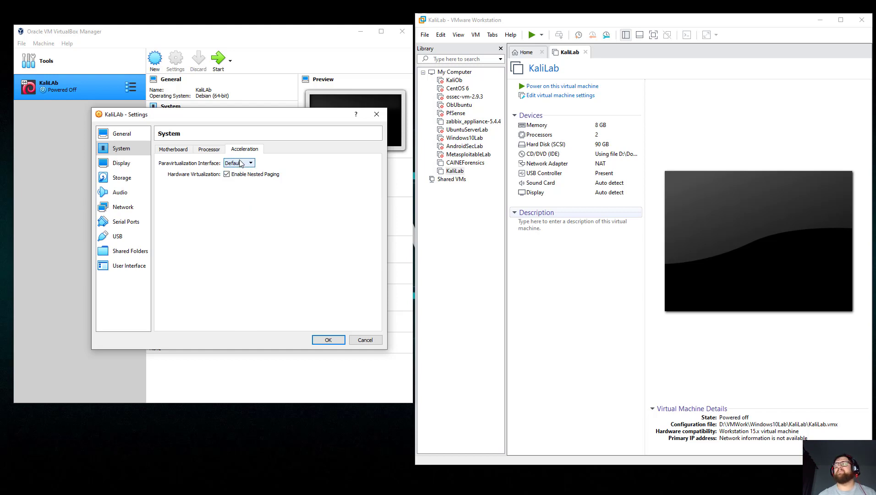
pyautogui.click(240, 163)
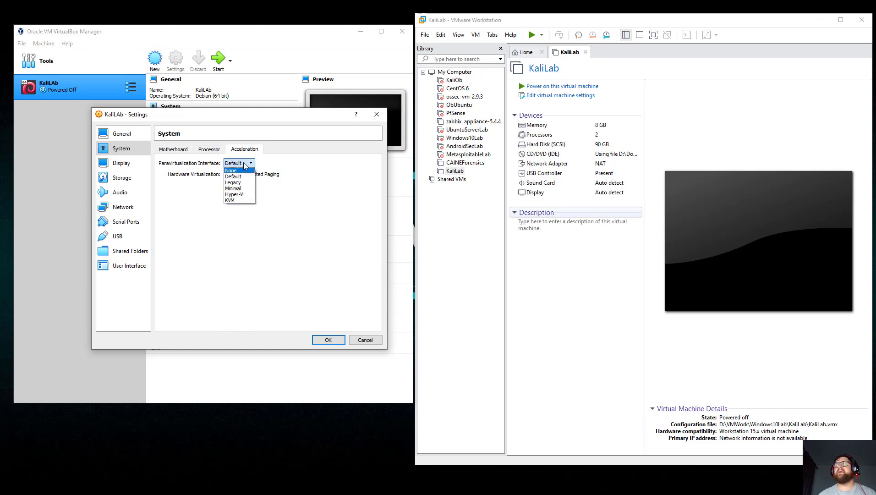
pyautogui.click(269, 186)
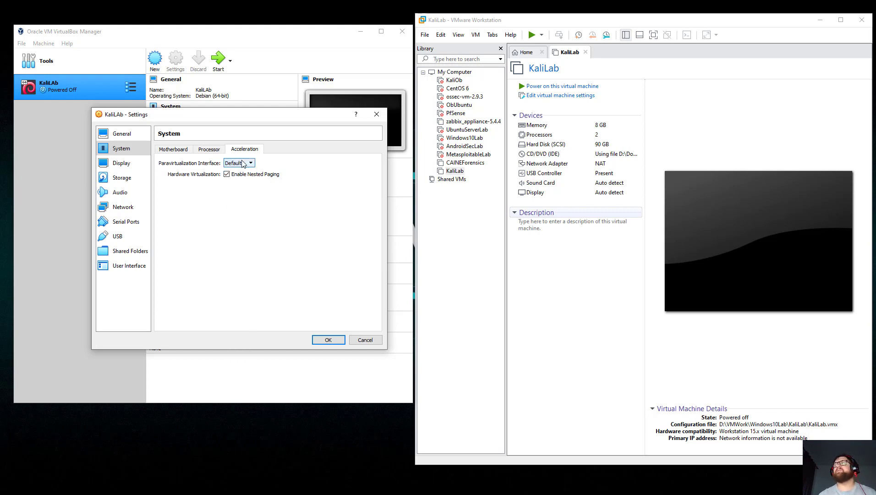
pyautogui.click(122, 164)
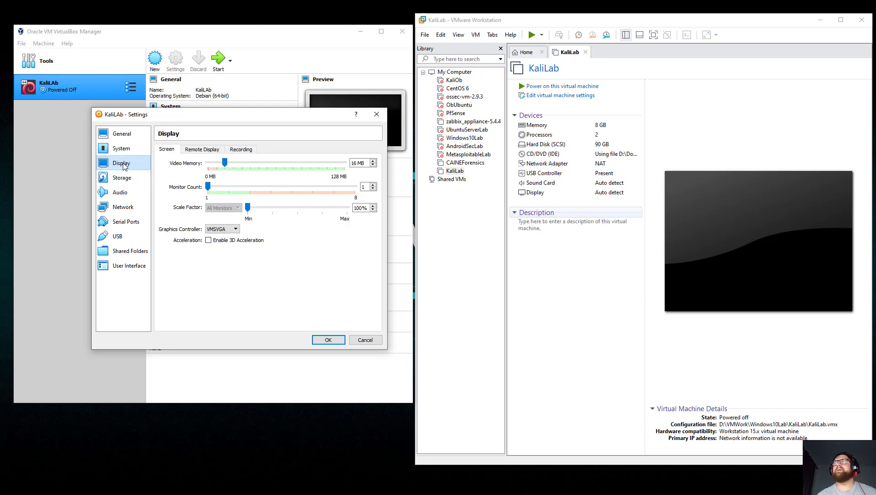
# Toggle the Remote Display server (port 3389) and Recording on and back off, leaving both disabled.
pyautogui.click(212, 150)
pyautogui.click(168, 162)
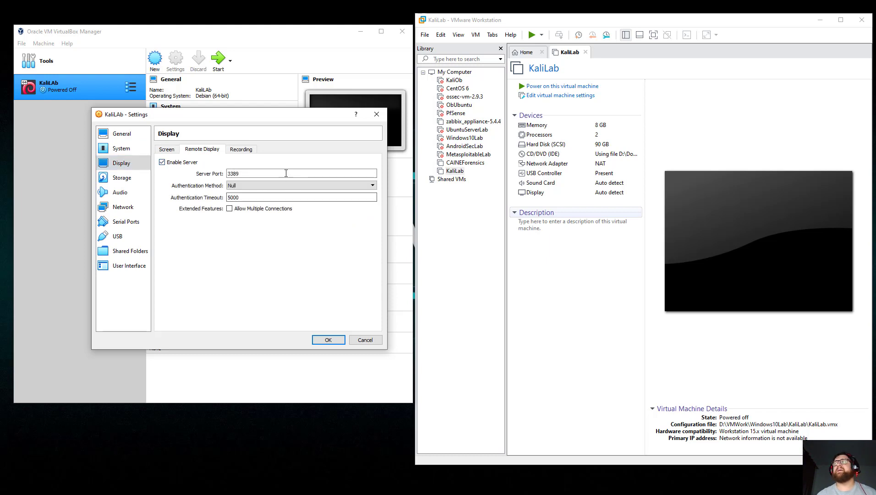
pyautogui.click(250, 176)
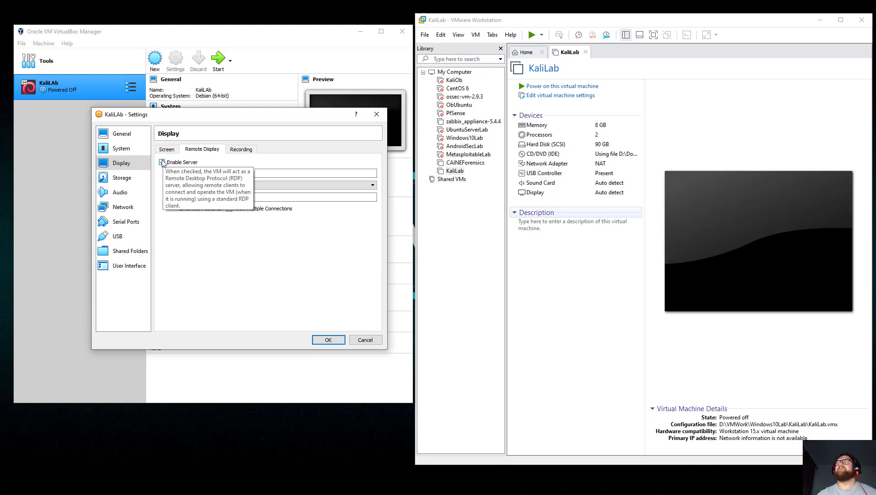
pyautogui.click(162, 162)
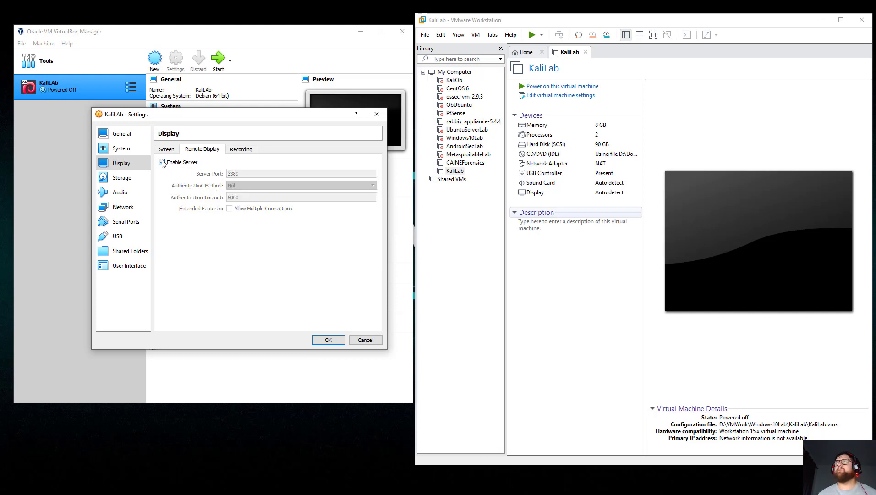
pyautogui.click(243, 150)
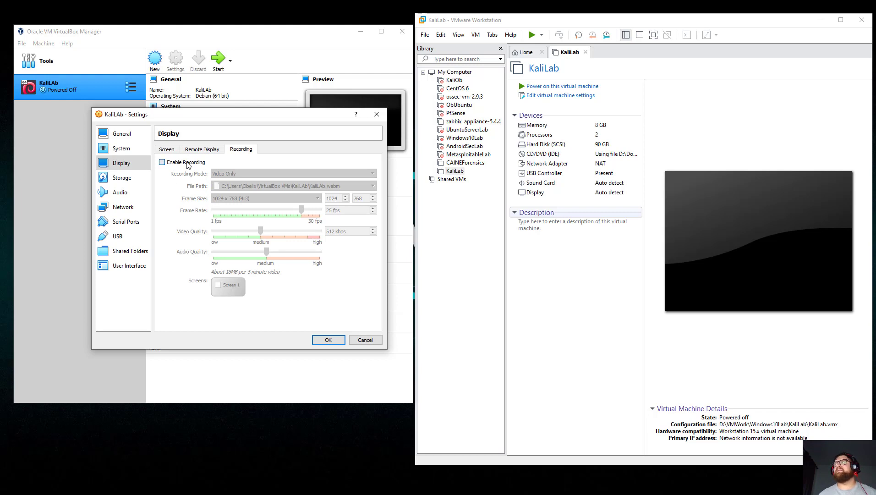
pyautogui.click(186, 163)
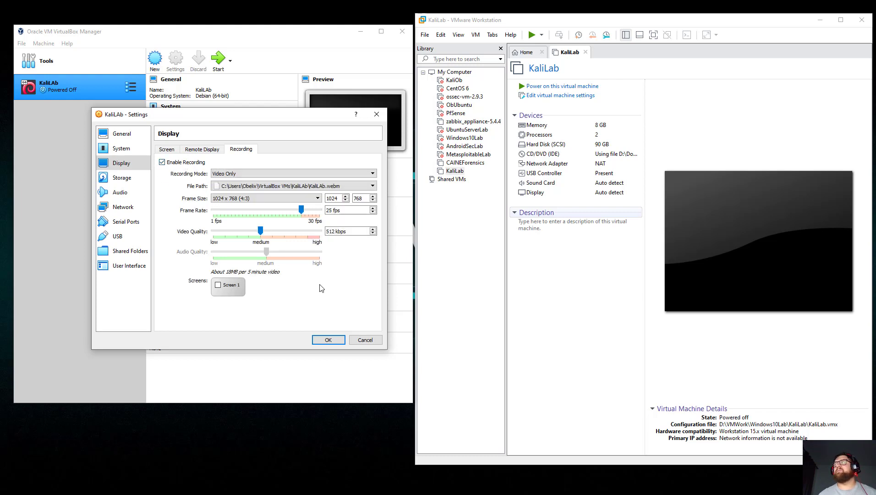
pyautogui.click(162, 163)
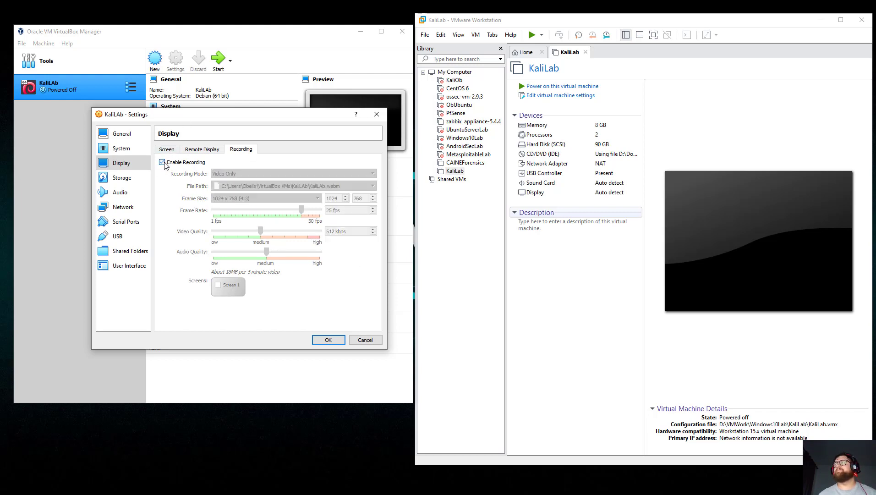
pyautogui.click(120, 180)
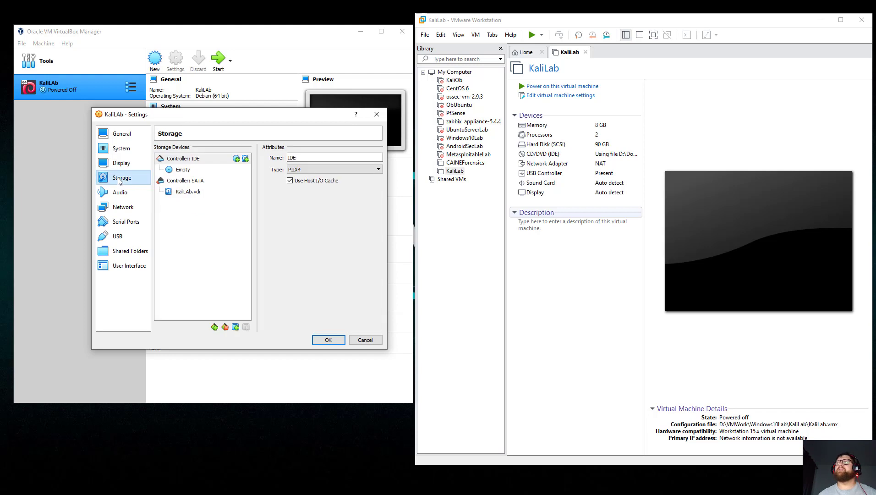
# Attach kali-linux-2021-W43-live-amd64.iso from Downloads to KaliLab's empty IDE optical drive.
pyautogui.click(198, 171)
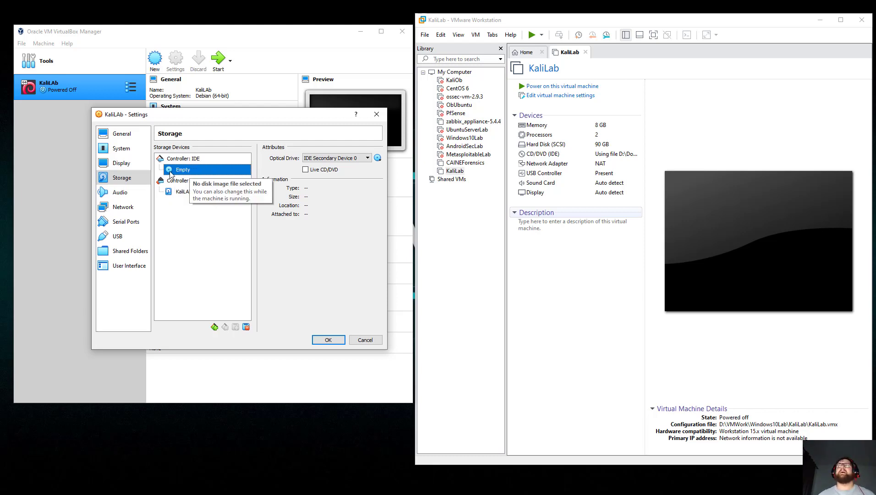
pyautogui.click(188, 193)
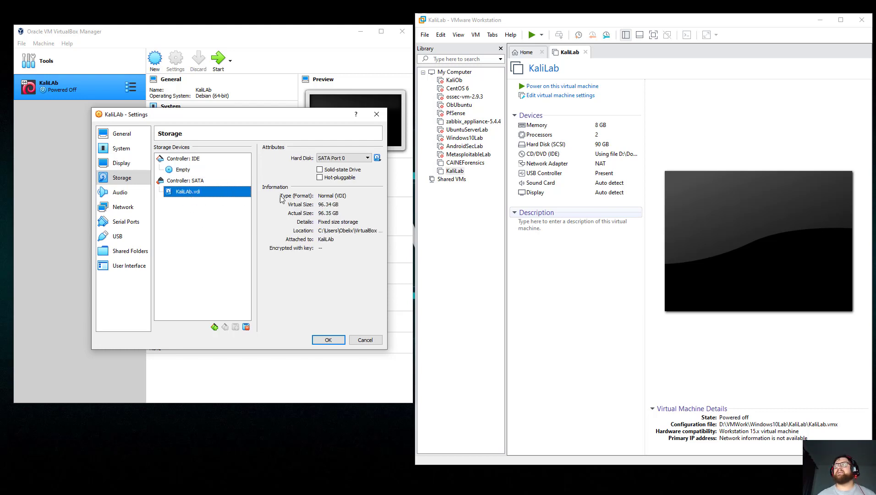
pyautogui.click(186, 175)
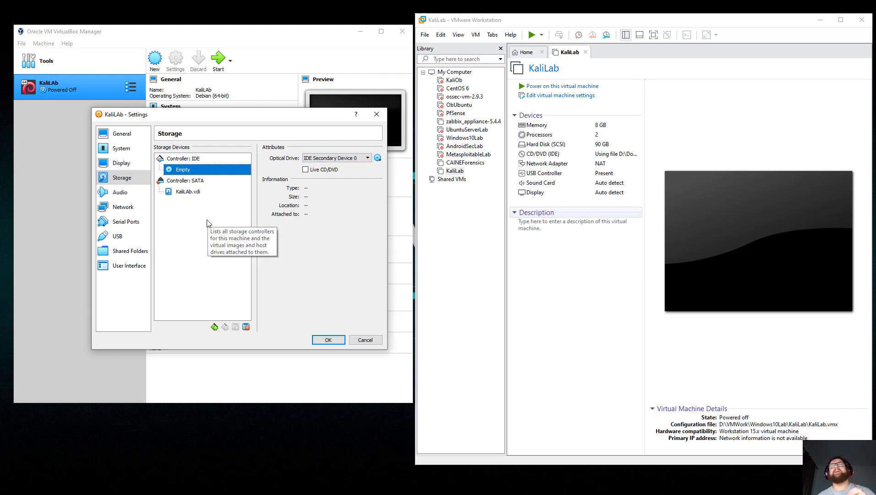
pyautogui.click(378, 159)
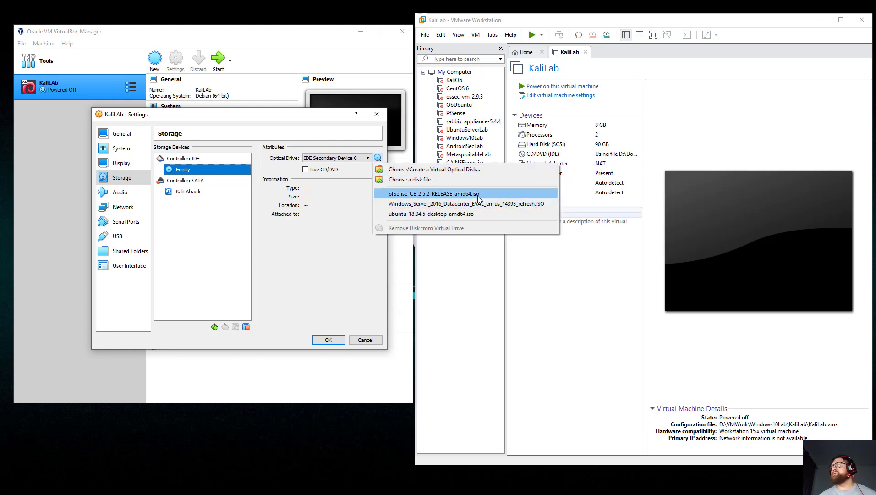
pyautogui.click(420, 183)
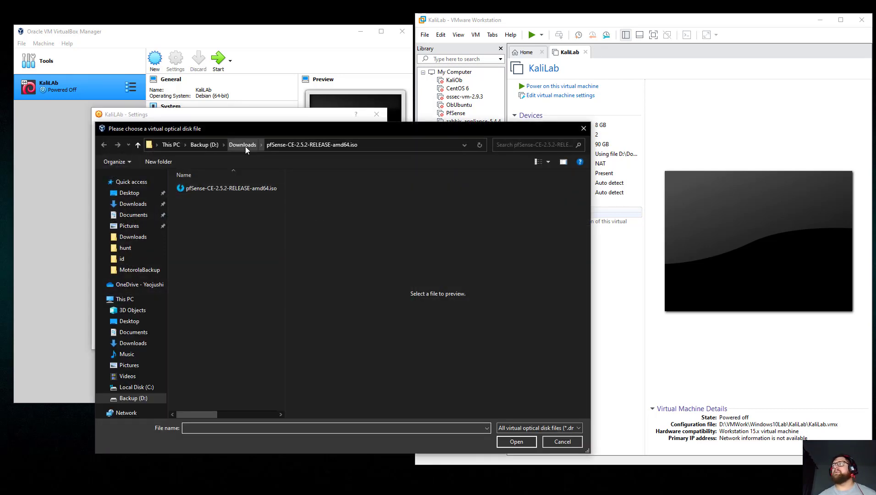
pyautogui.click(245, 146)
pyautogui.scroll(-2, 264, 250)
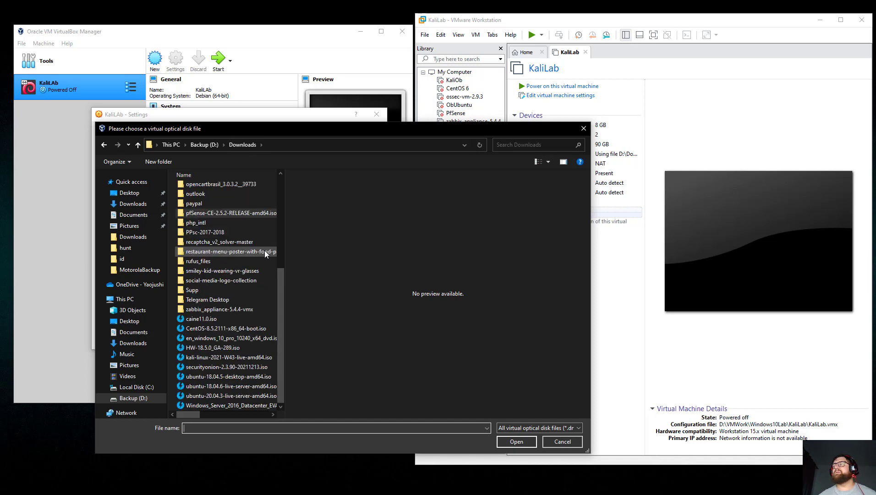
pyautogui.click(229, 357)
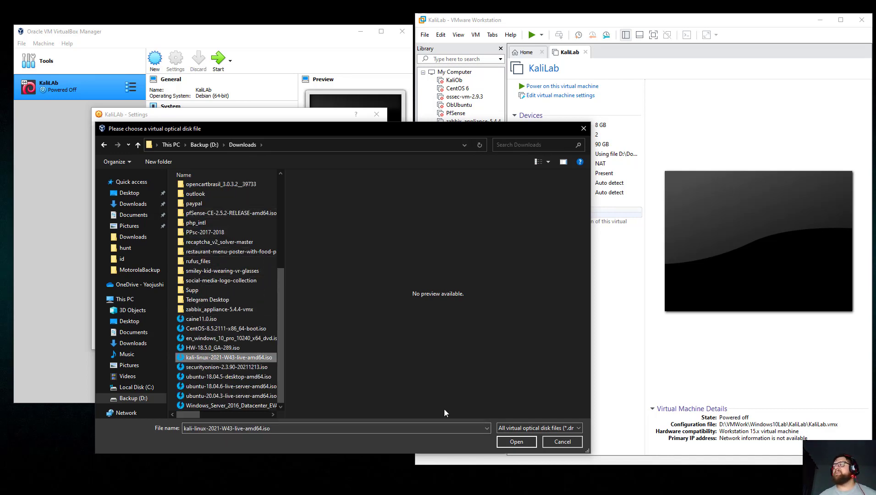
pyautogui.click(515, 442)
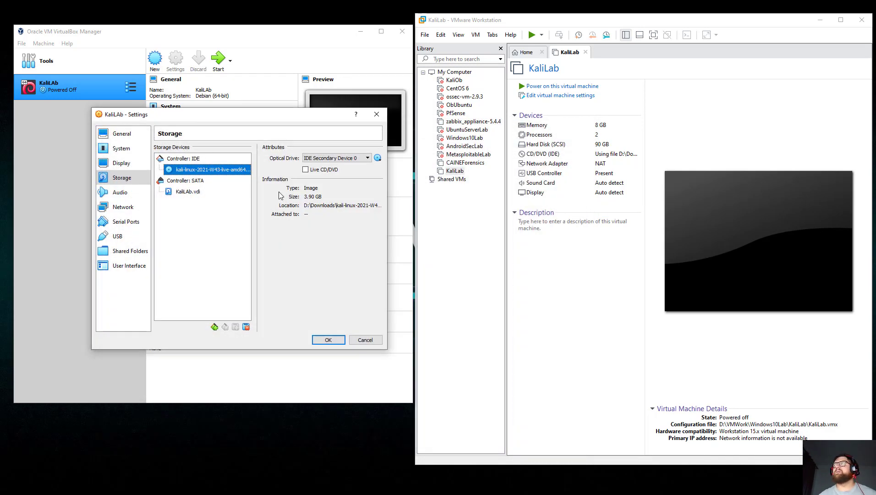
pyautogui.click(127, 197)
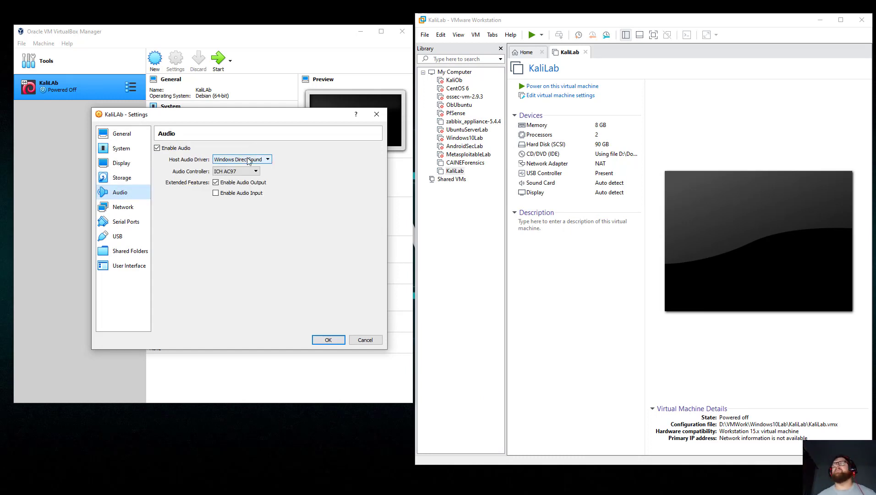
# Review Adapter 1's advanced options and port forwarding, keeping its NAT setup and adapter type.
pyautogui.click(122, 207)
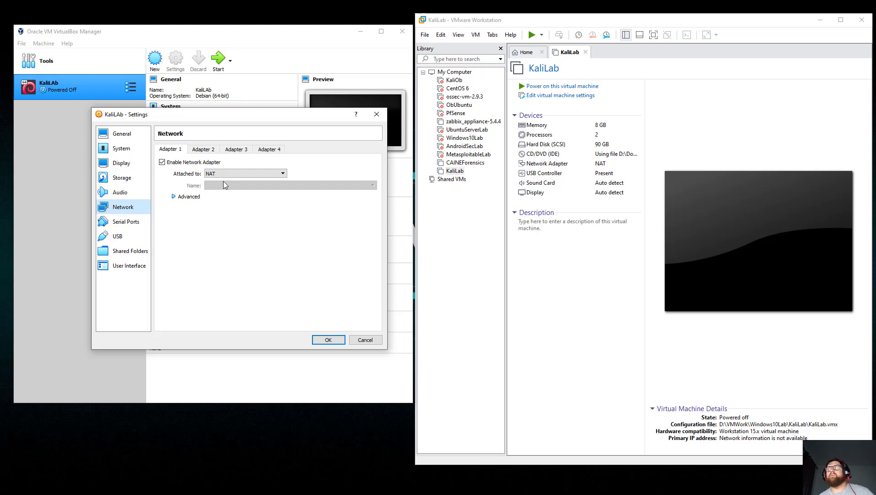
pyautogui.click(197, 200)
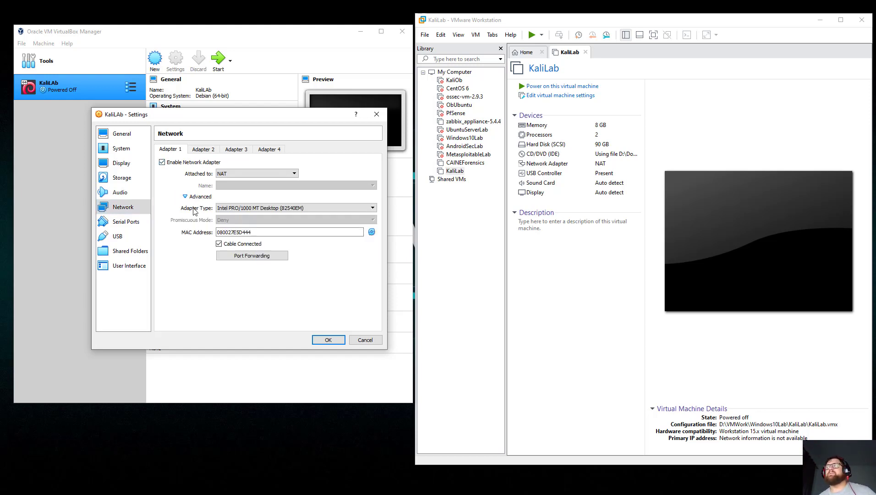
pyautogui.click(260, 209)
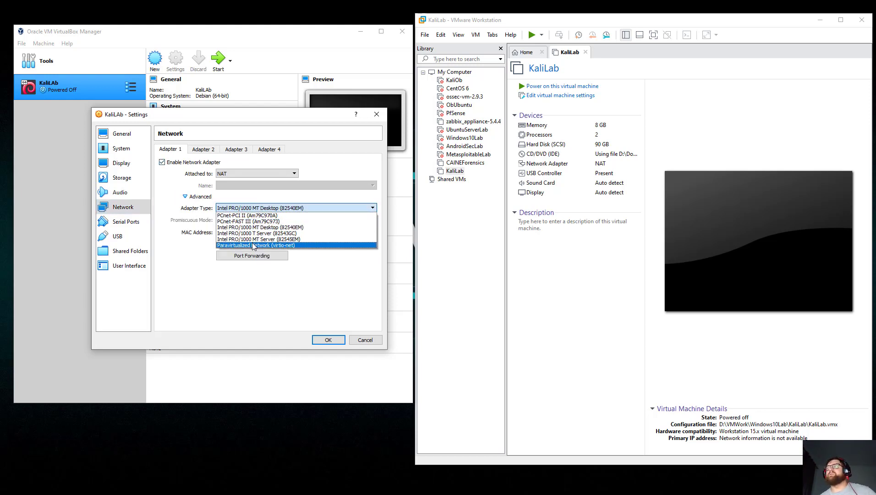
pyautogui.click(264, 201)
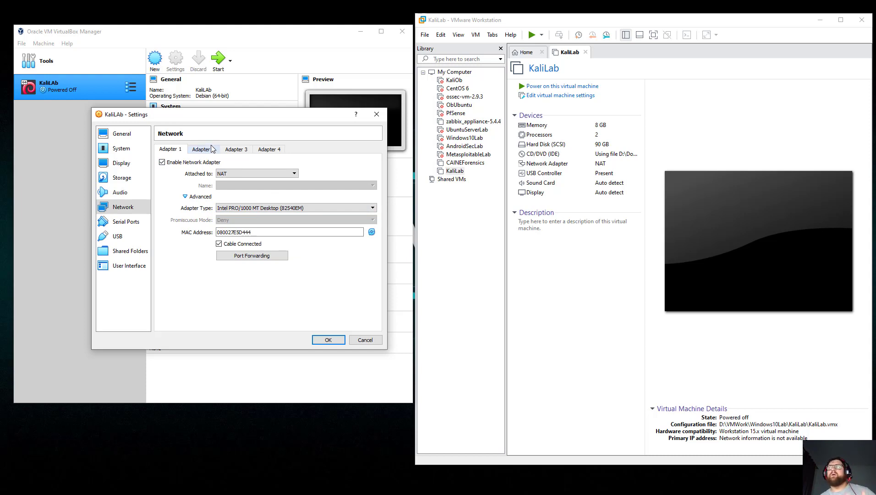
pyautogui.click(246, 256)
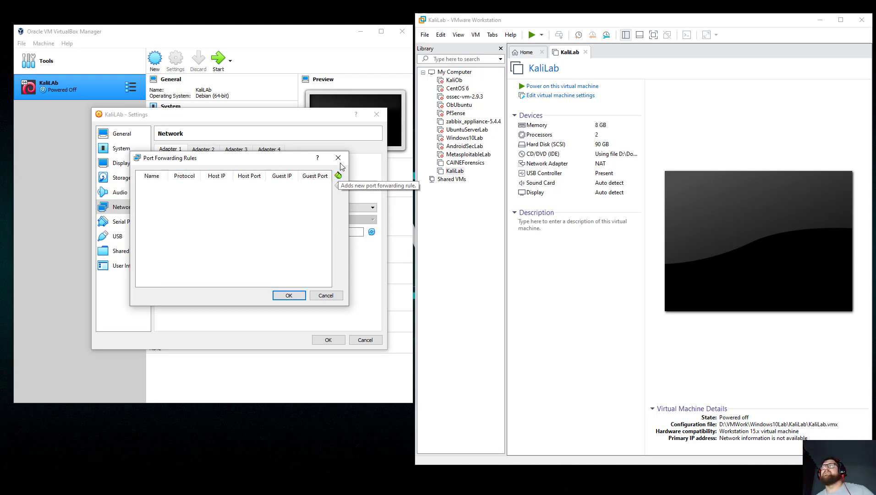
pyautogui.click(339, 163)
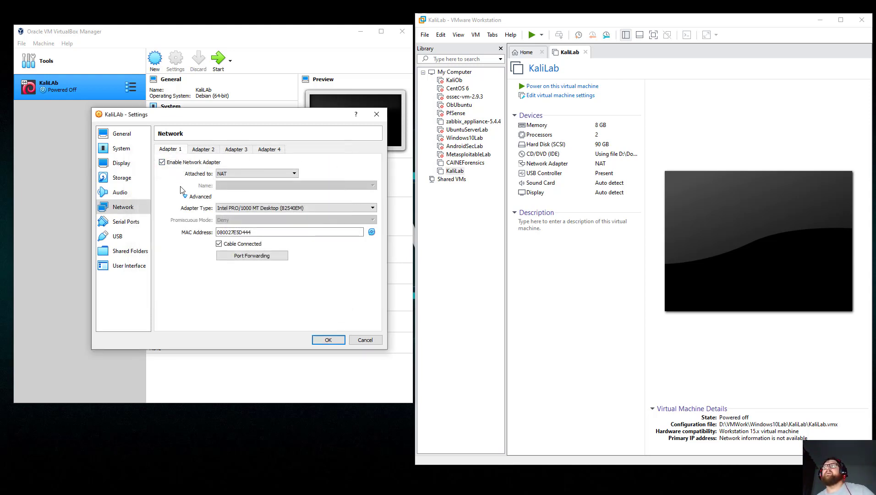
# Enable Network Adapter 2, leaving it attached to Not attached.
pyautogui.click(206, 149)
pyautogui.click(162, 163)
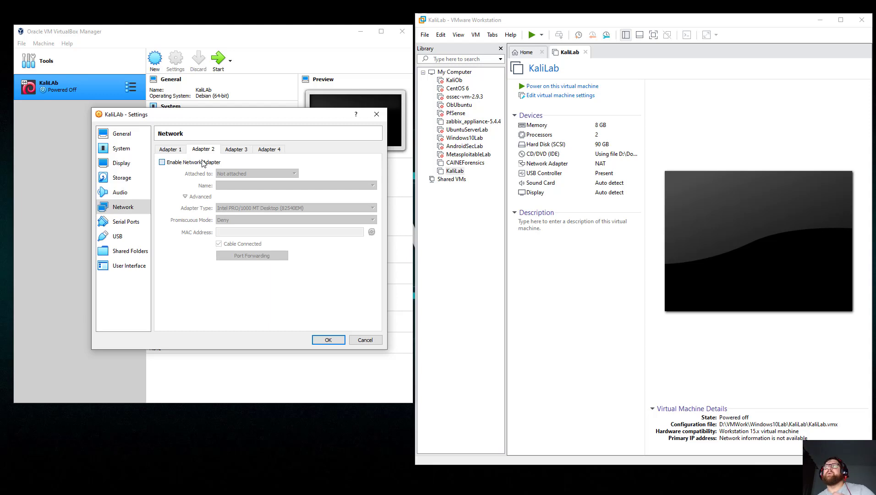
pyautogui.click(255, 176)
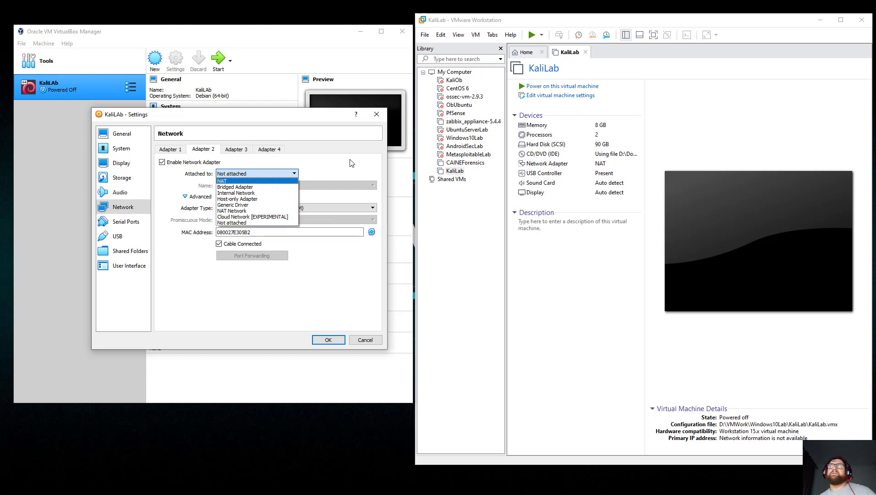
pyautogui.click(197, 164)
pyautogui.click(196, 164)
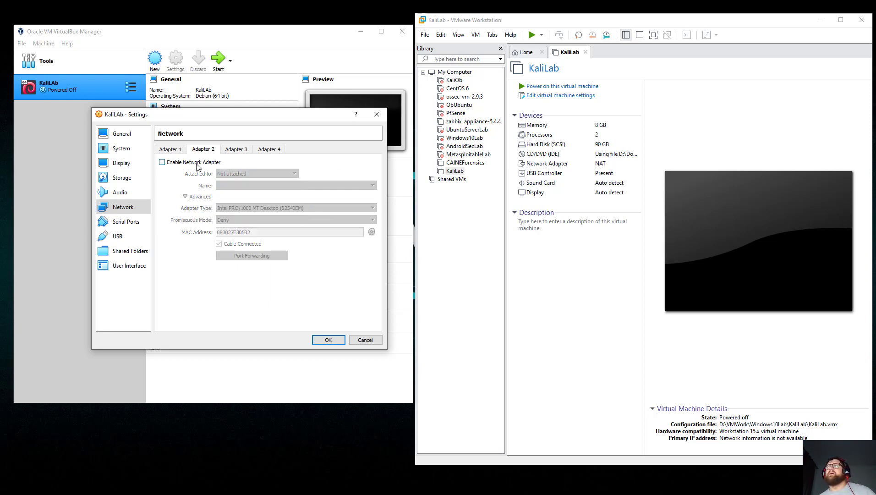
pyautogui.click(196, 165)
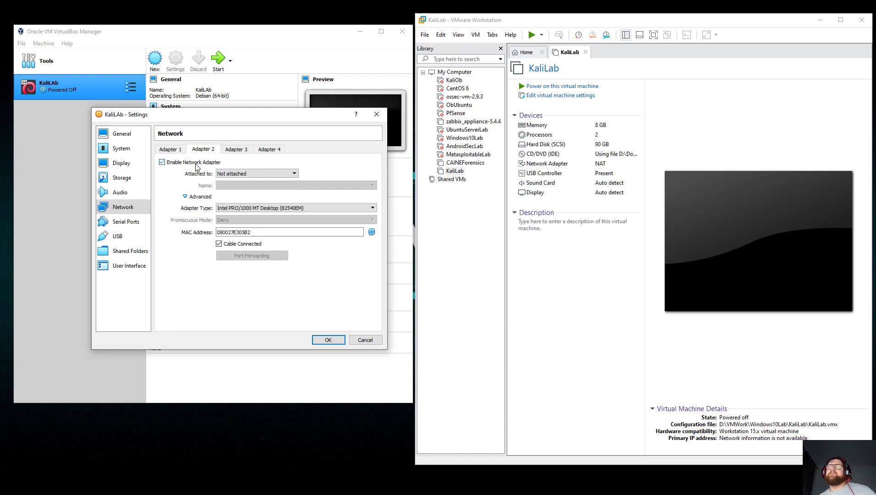
pyautogui.click(288, 173)
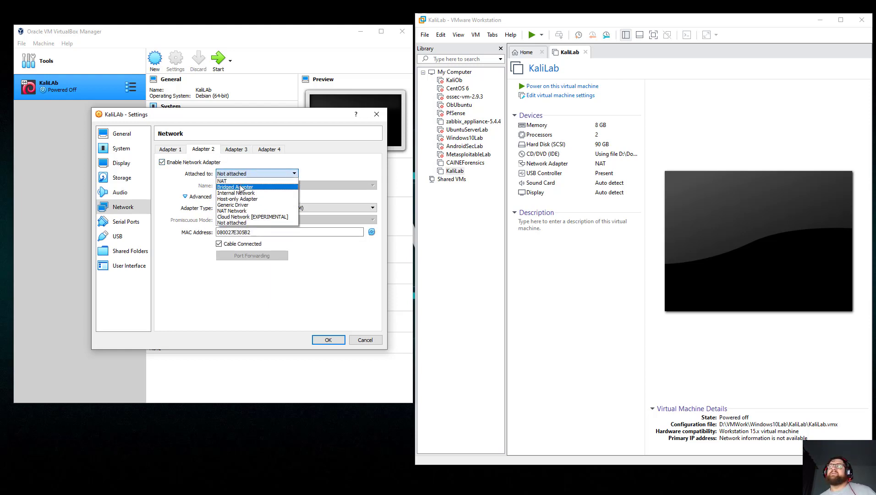
pyautogui.click(176, 186)
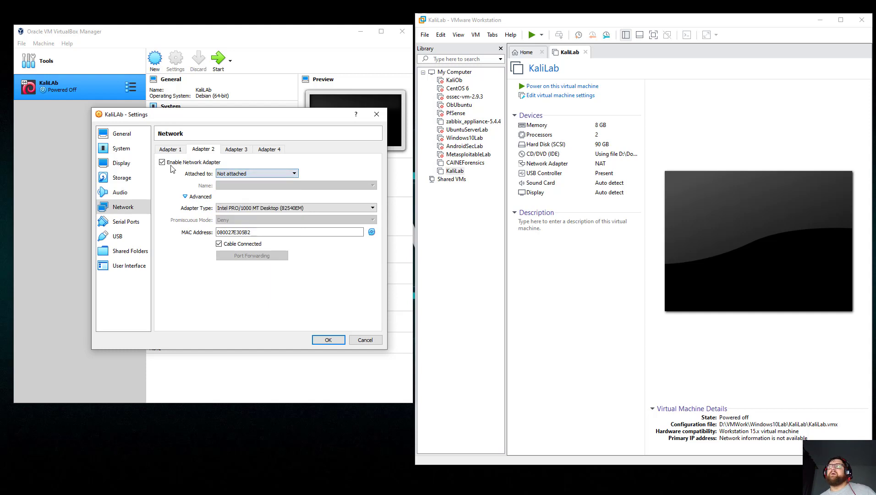
pyautogui.click(170, 149)
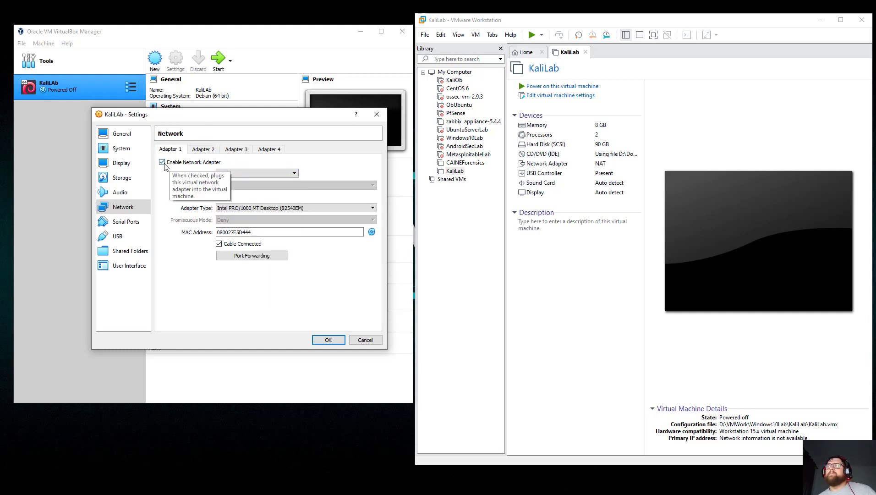
pyautogui.click(131, 224)
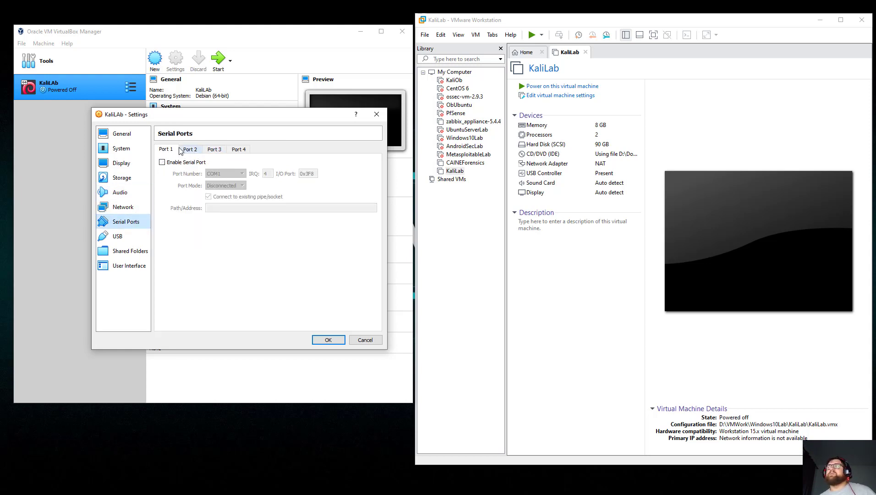
# Look over USB and Shared Folders, cancelling a new share without picking a folder.
pyautogui.click(118, 235)
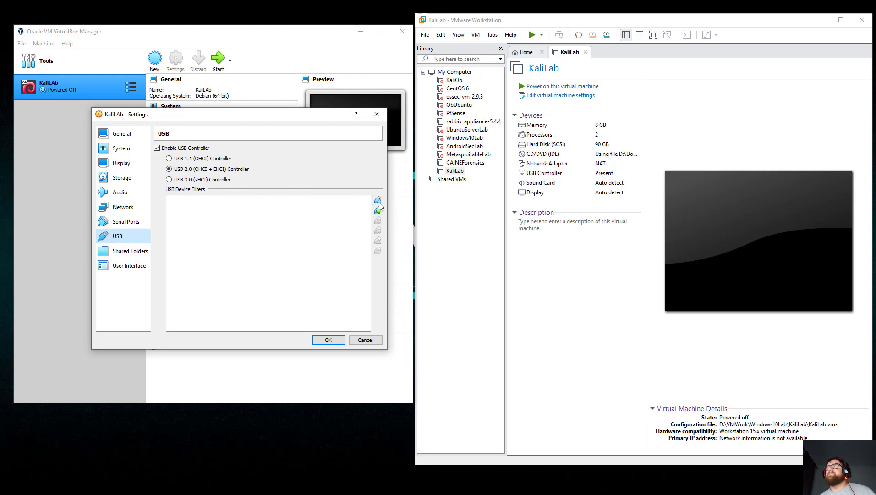
pyautogui.click(140, 252)
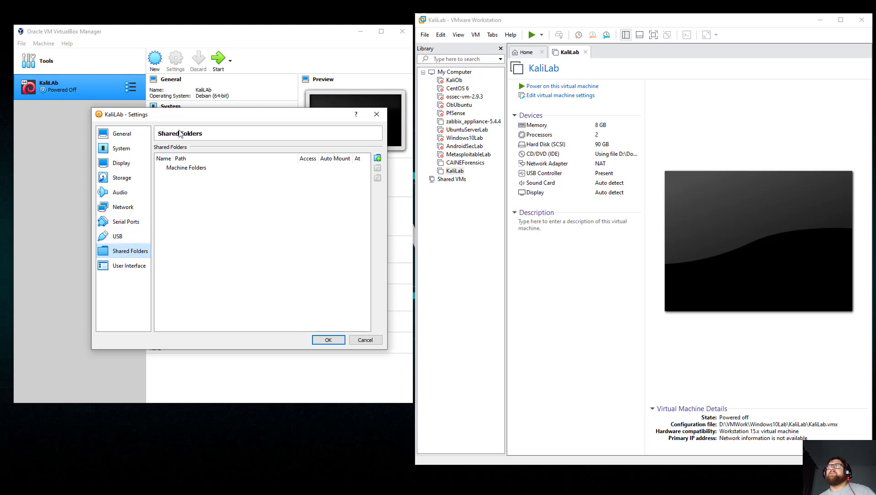
pyautogui.click(378, 158)
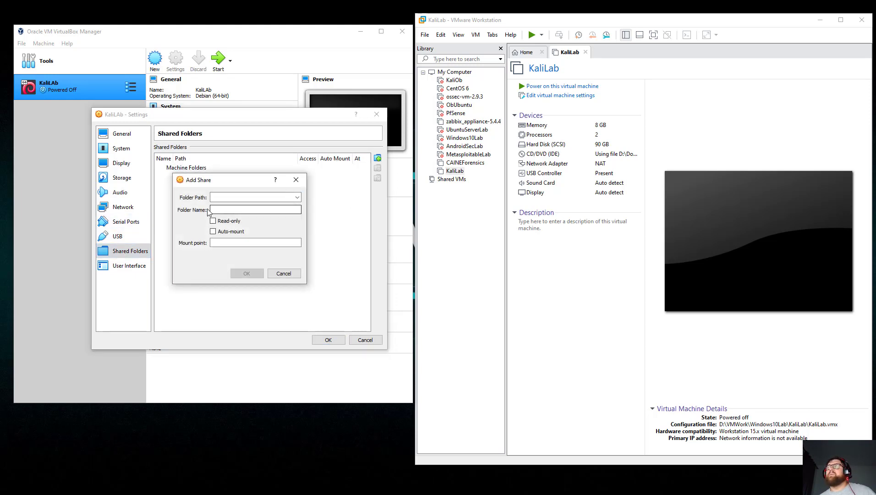
pyautogui.click(297, 197)
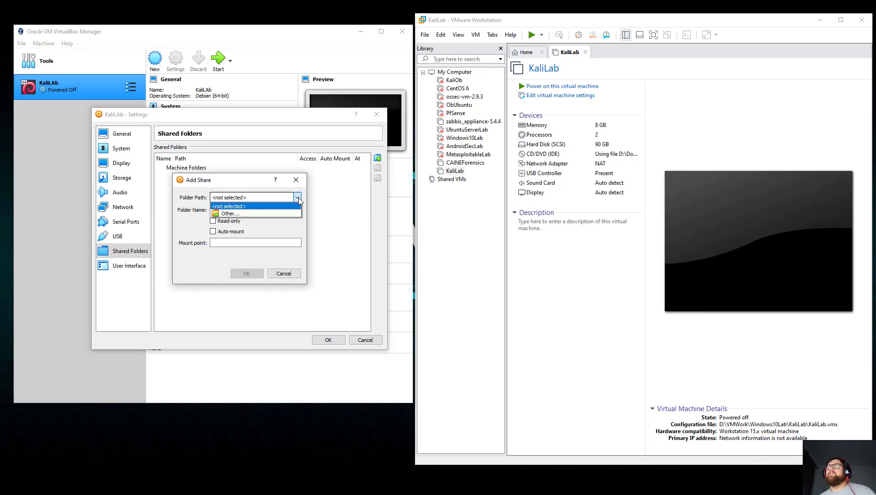
pyautogui.click(279, 214)
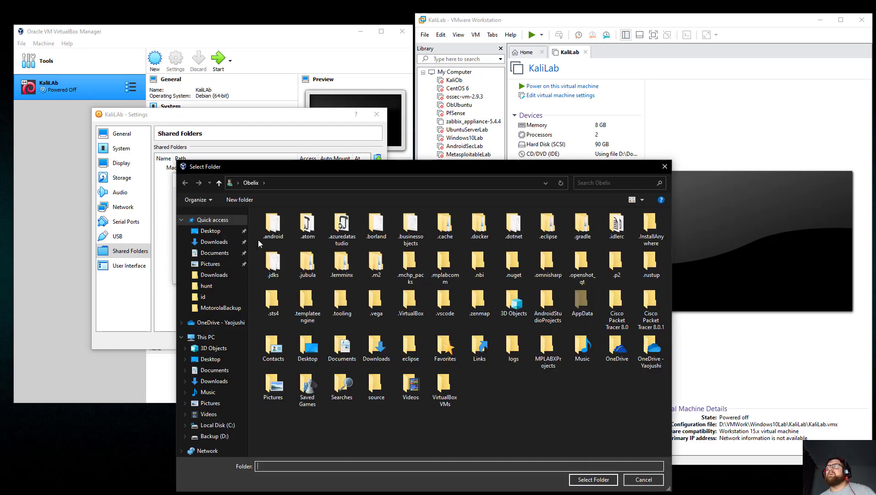
pyautogui.click(664, 166)
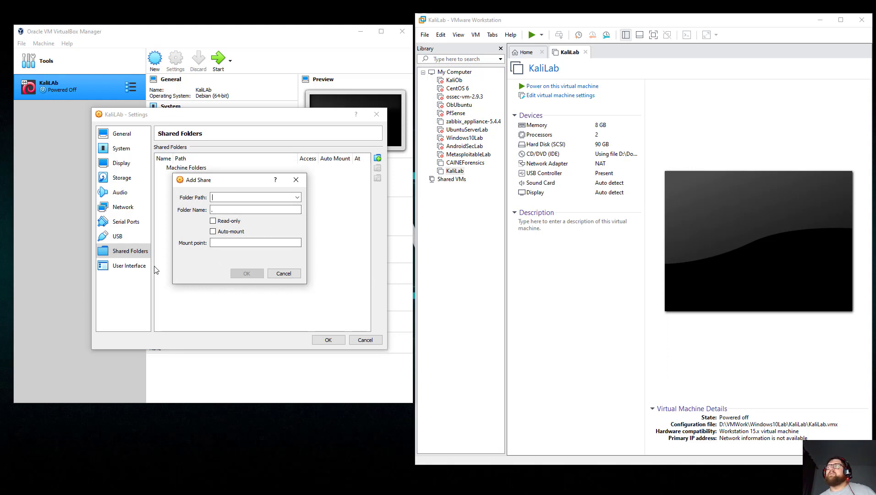
pyautogui.click(283, 273)
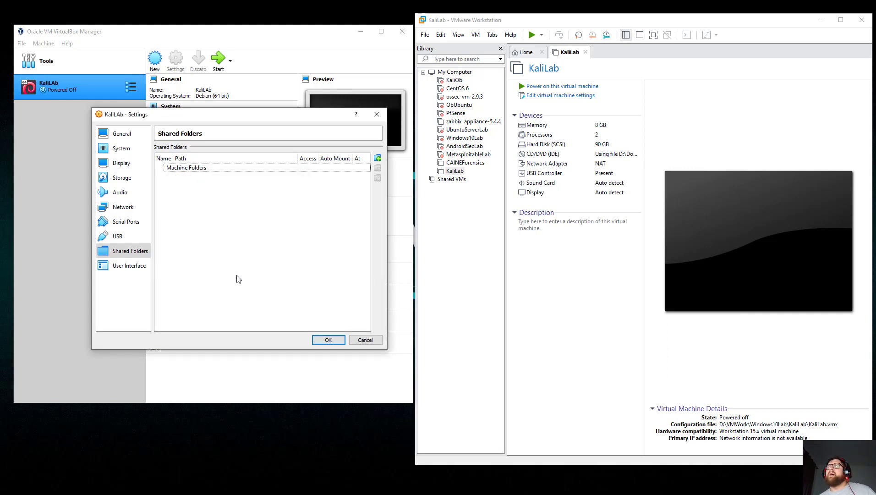
pyautogui.click(132, 272)
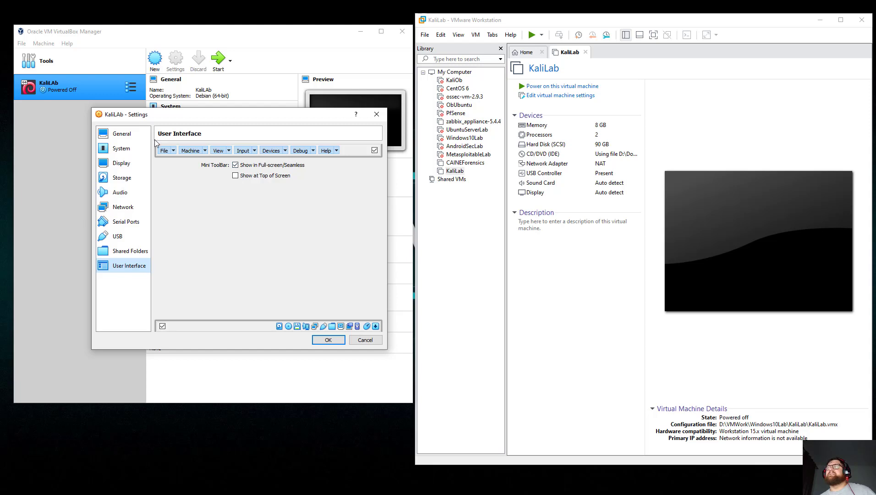
# Tick Show at Top of Screen for the Mini ToolBar and save KaliLab's settings with OK.
pyautogui.click(236, 176)
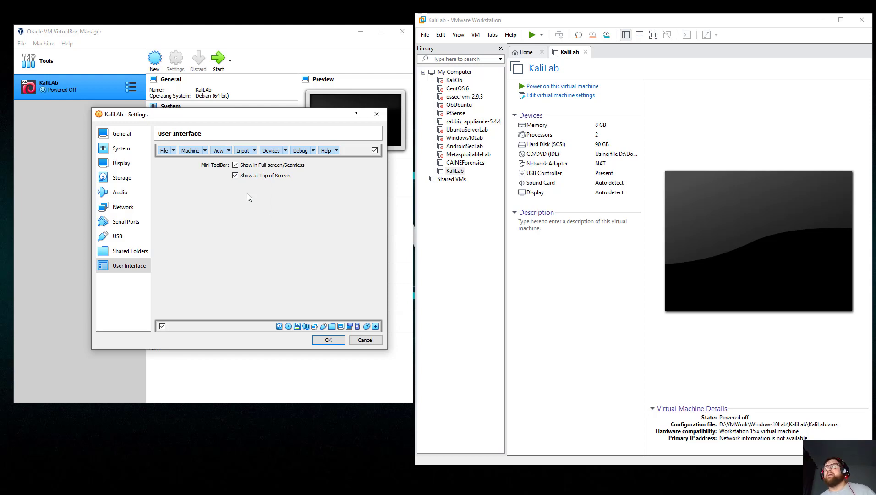
pyautogui.click(326, 339)
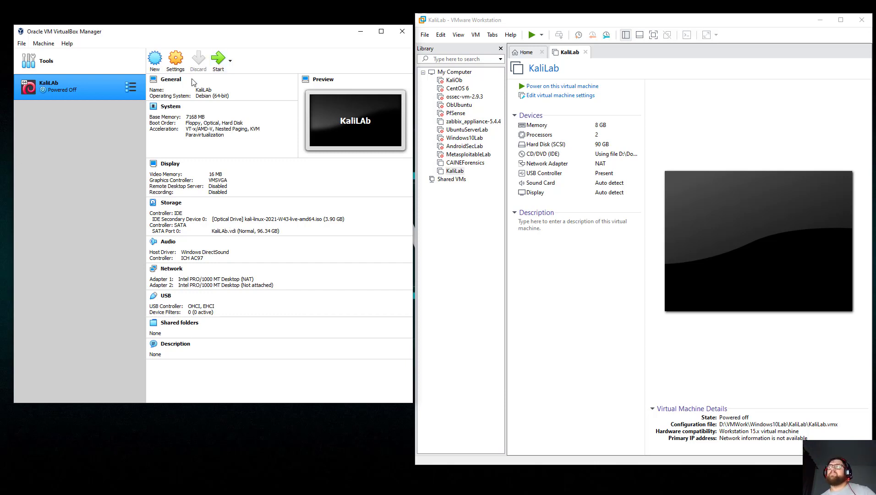
# Remove the KaliLab machine from VirtualBox, choosing Delete all files.
pyautogui.rightClick(47, 92)
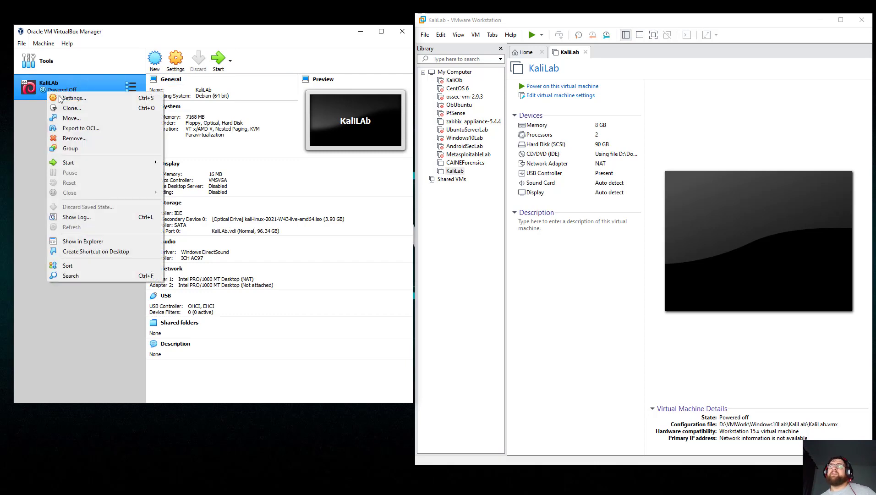
pyautogui.click(81, 141)
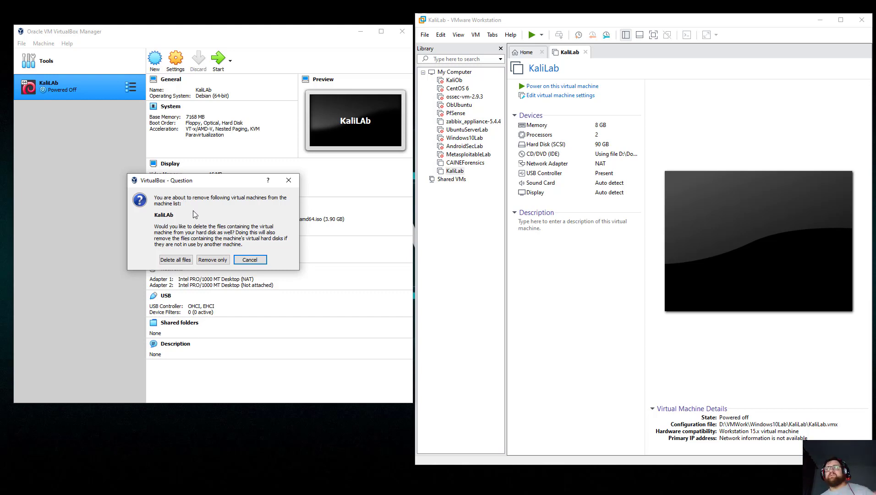
pyautogui.click(191, 260)
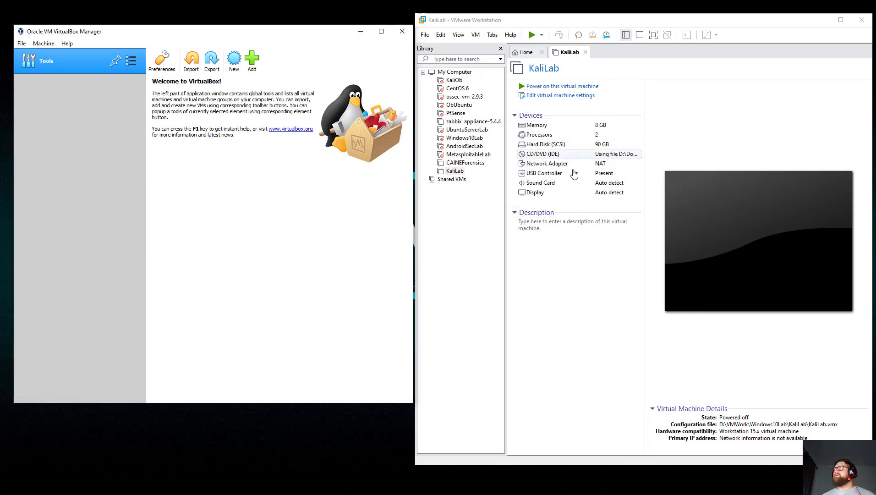
# In VMware Workstation, review KaliLab's Options settings, confirm with OK, and power the VM on.
pyautogui.click(581, 97)
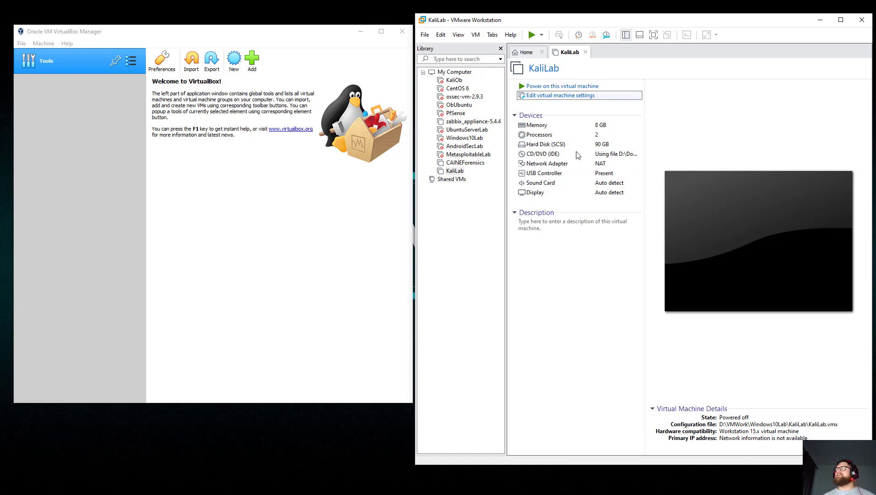
pyautogui.click(567, 96)
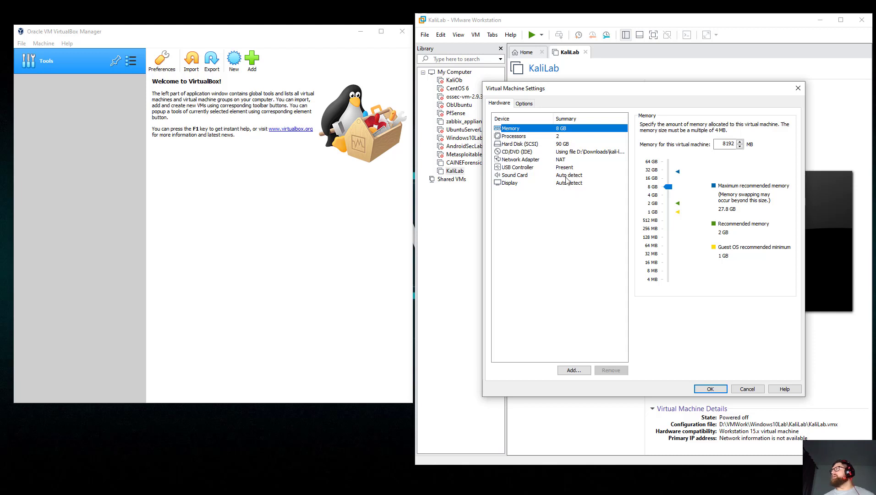
pyautogui.click(525, 104)
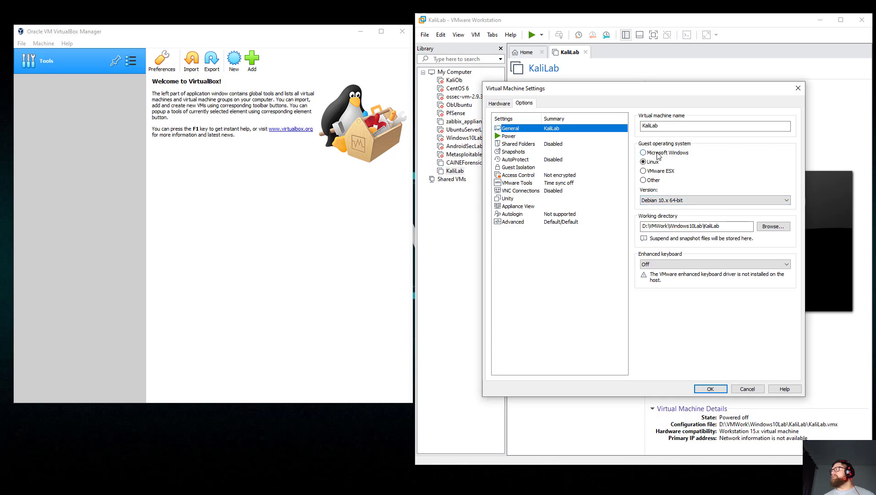
pyautogui.click(710, 389)
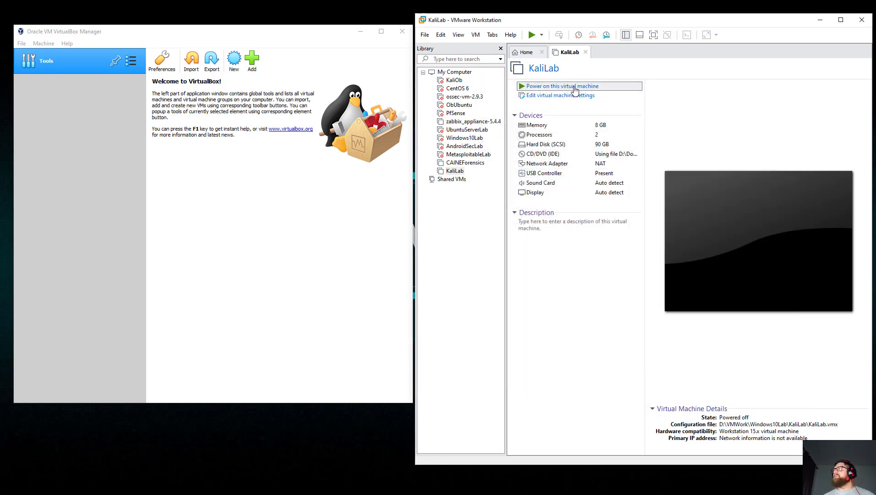
pyautogui.click(561, 86)
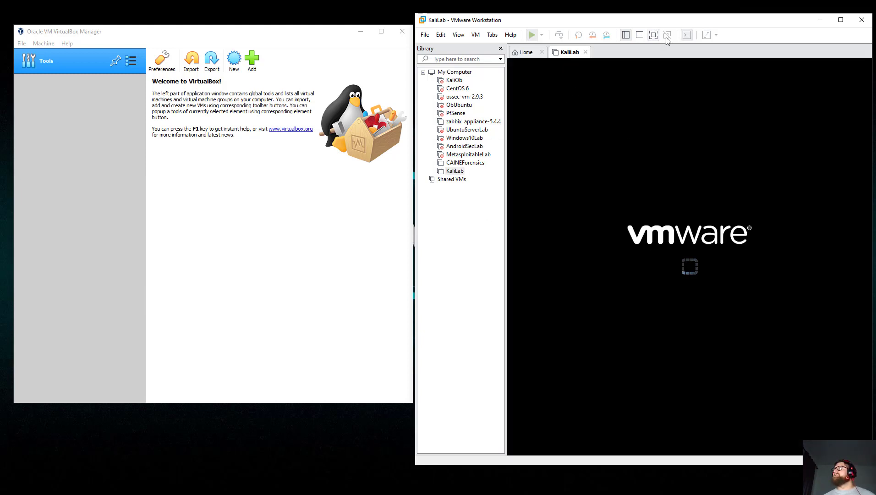
# Maximize the VMware window, grab input with Ctrl+G, and browse the top Kali boot entries.
pyautogui.click(840, 20)
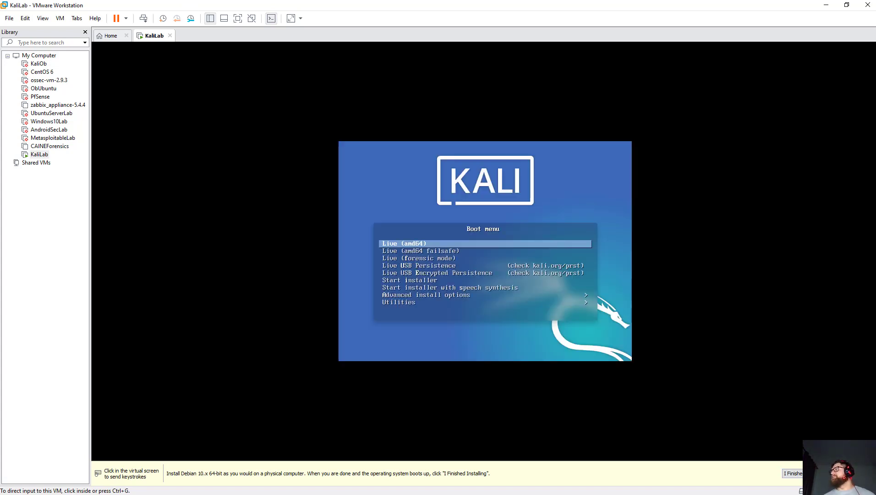
pyautogui.hotkey('ctrl', 'g')
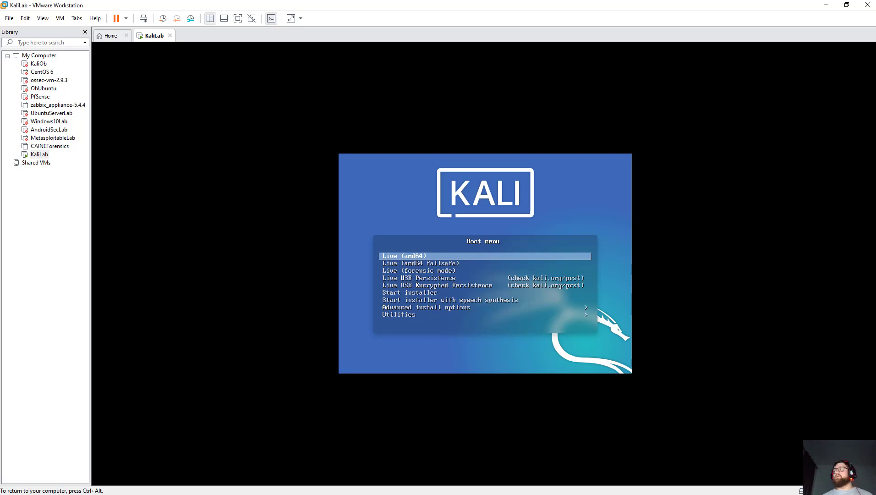
pyautogui.press('Down')
pyautogui.press('Down')
pyautogui.press('Down')
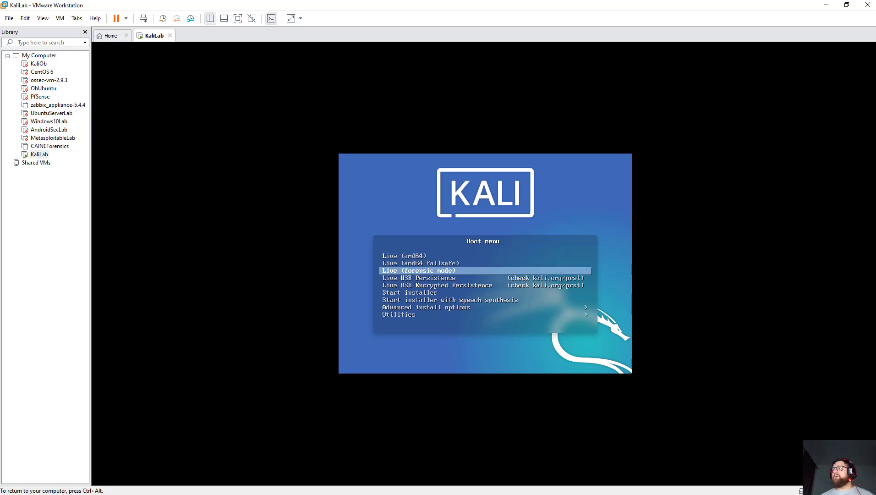
pyautogui.press('Up')
pyautogui.press('Up')
pyautogui.press('Up')
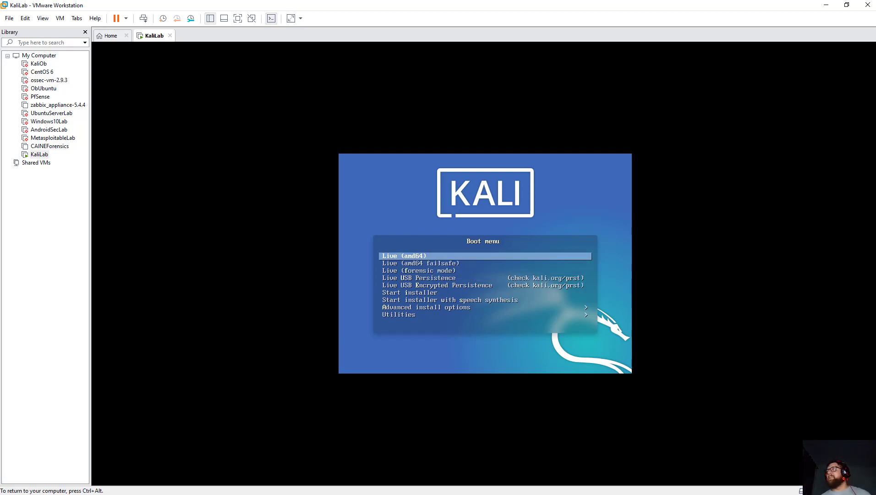
pyautogui.press('Down')
pyautogui.press('Up')
# Step through the failsafe, forensic, persistence and installer entries, settling on Start installer.
pyautogui.press('Down')
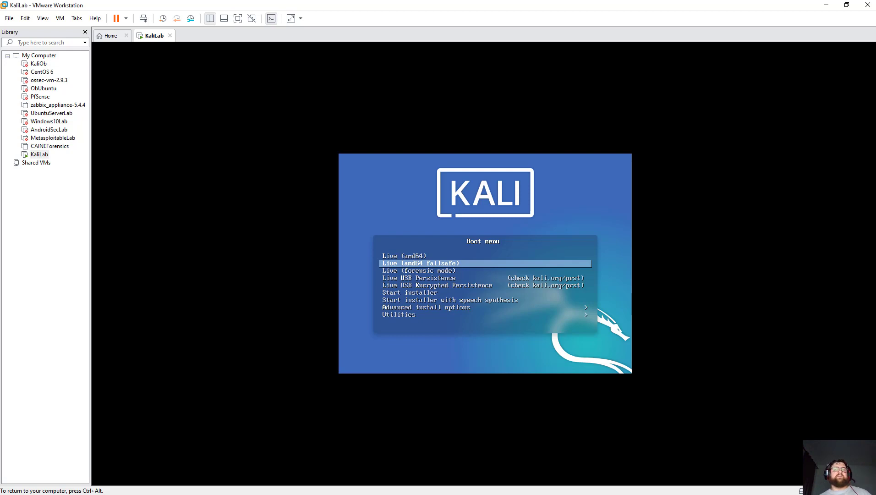
pyautogui.press('Down')
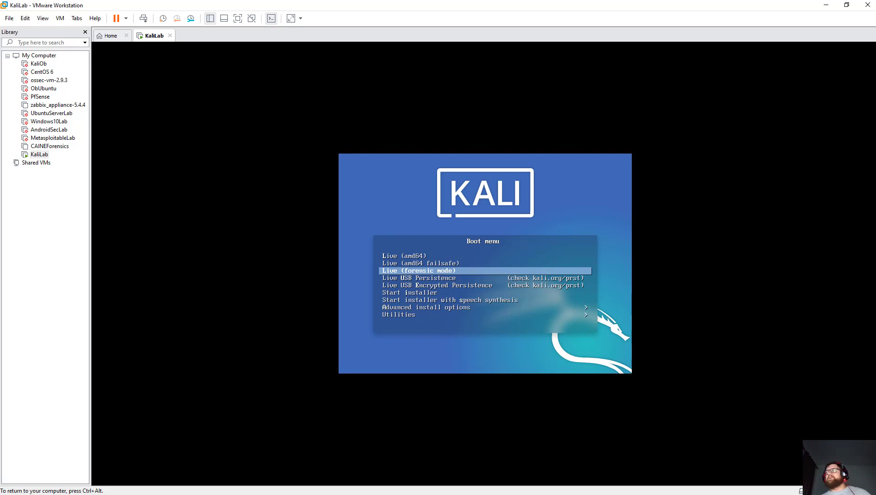
pyautogui.press('Down')
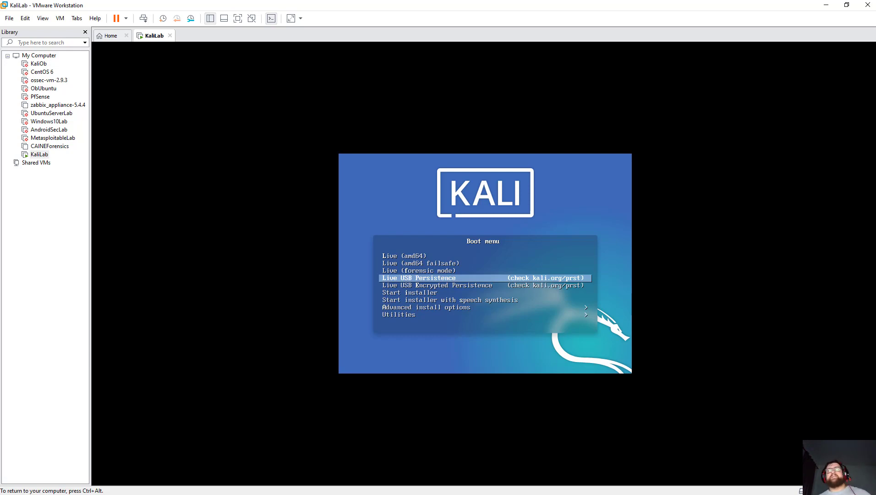
pyautogui.press('Down')
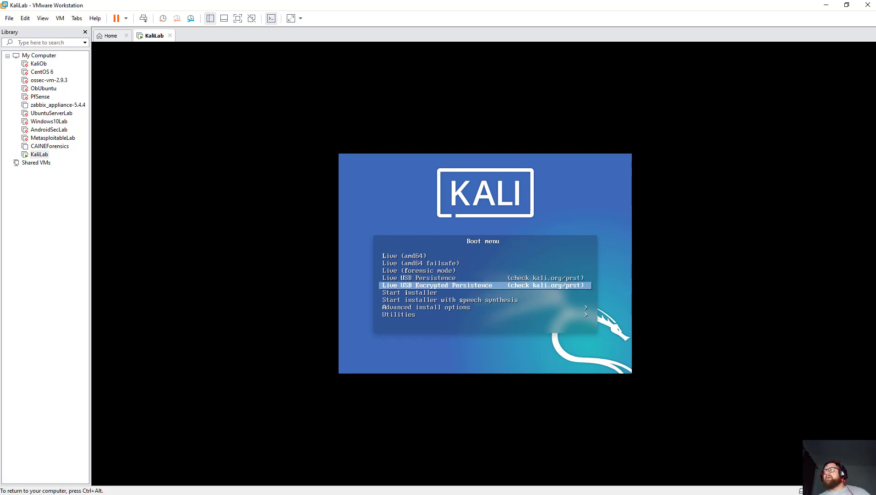
pyautogui.press('Down')
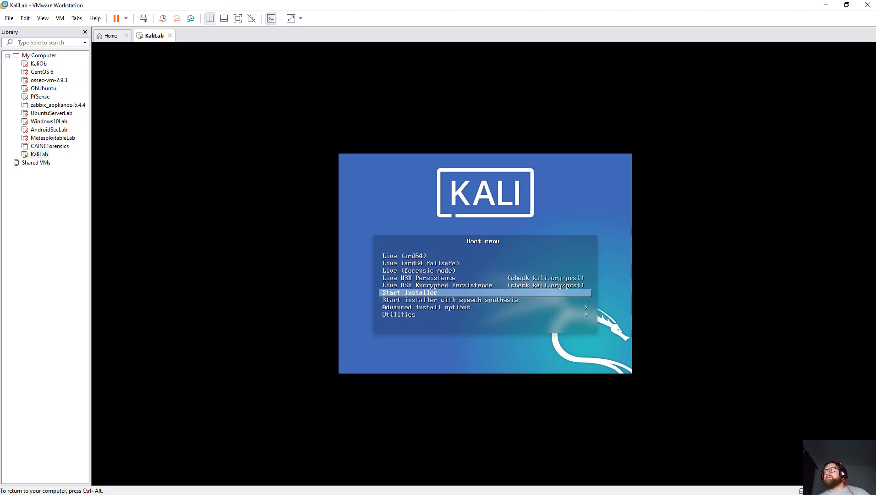
pyautogui.press('Down')
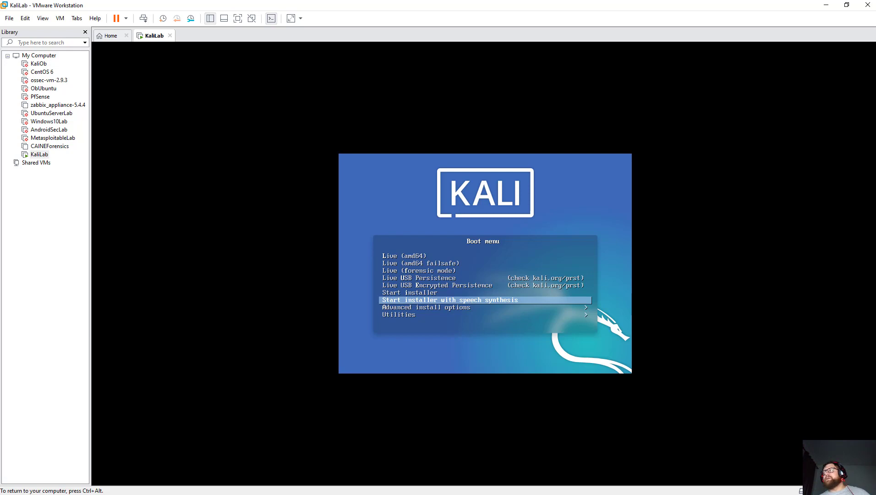
pyautogui.press('Down')
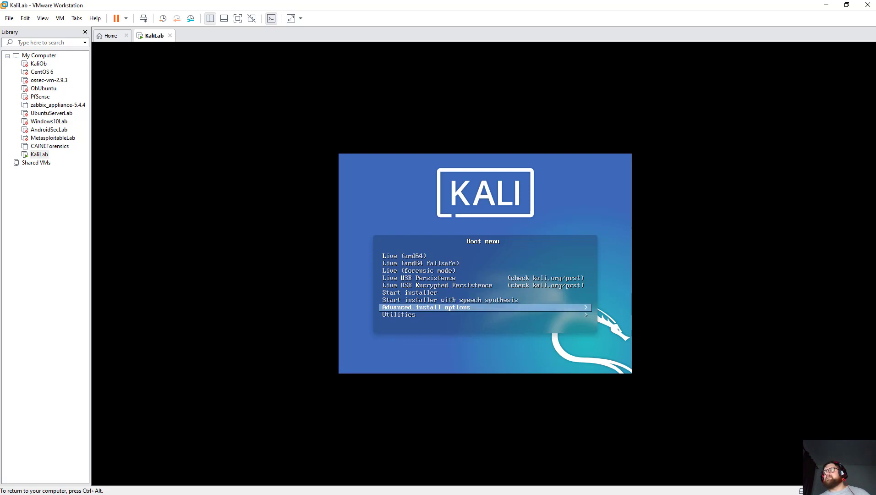
pyautogui.press('Down')
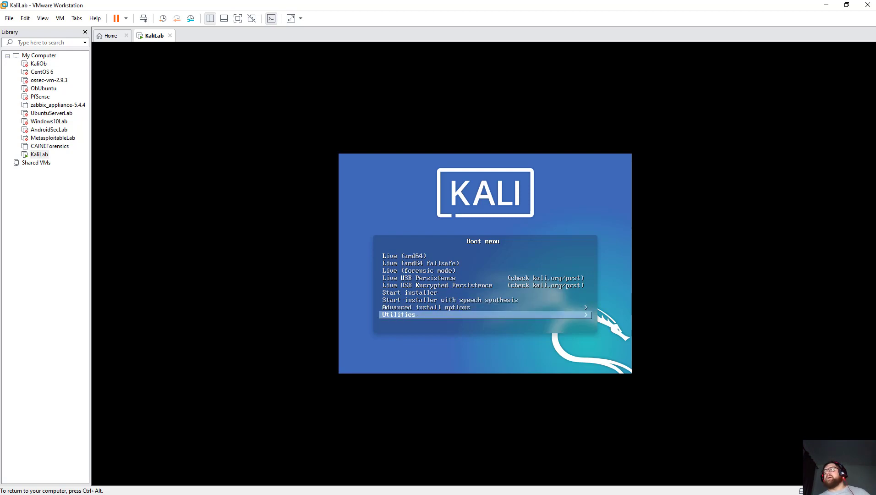
pyautogui.press('Up')
pyautogui.press('Up')
pyautogui.press('Up')
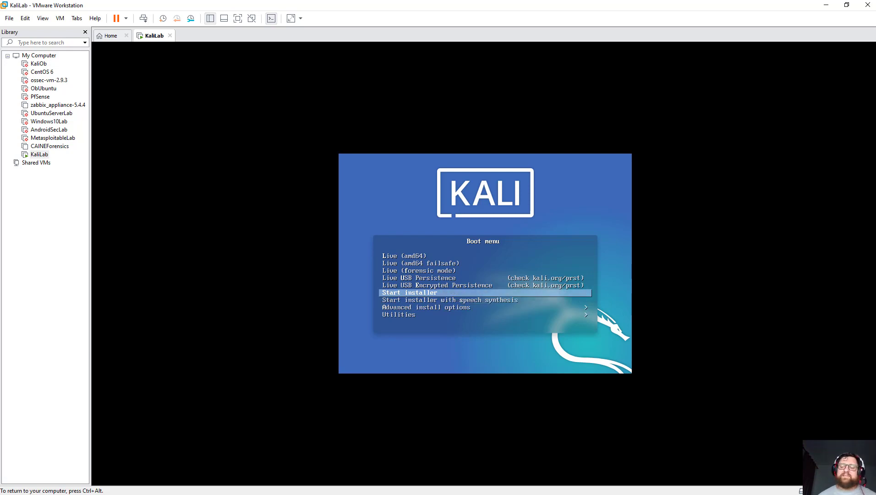
# Launch the Kali installer and confirm English as the installation language.
pyautogui.press('Return')
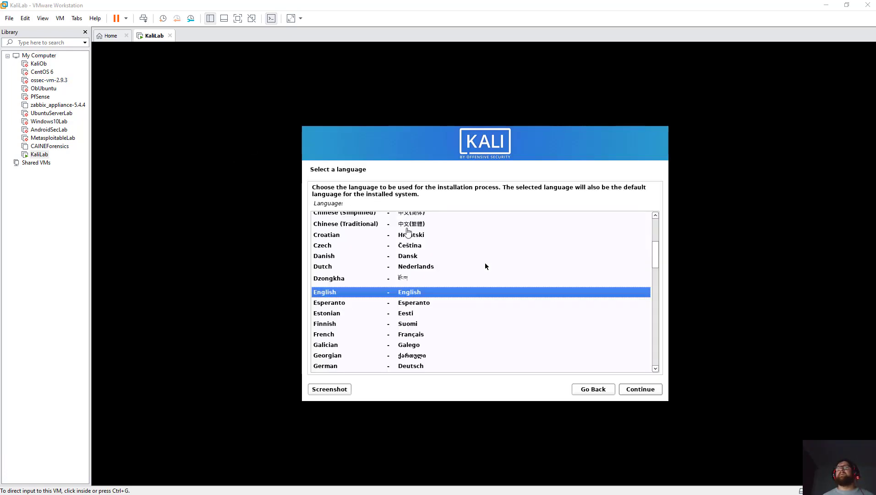
pyautogui.click(511, 262)
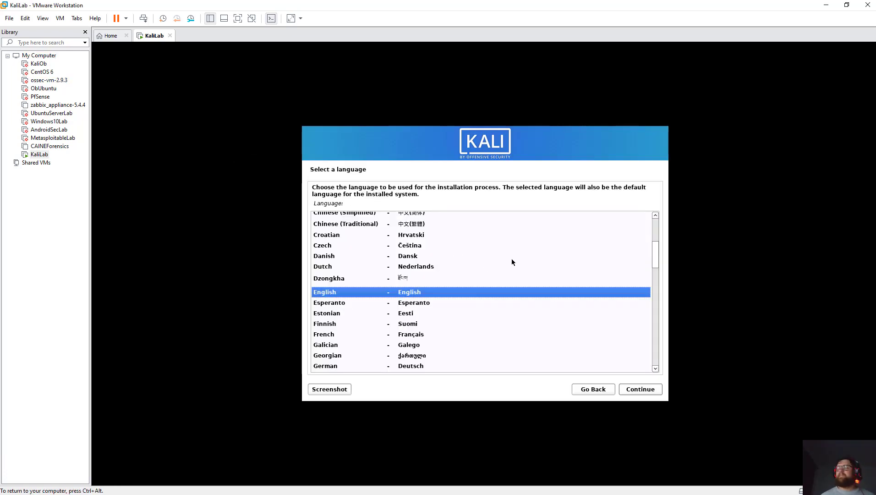
pyautogui.press('Up')
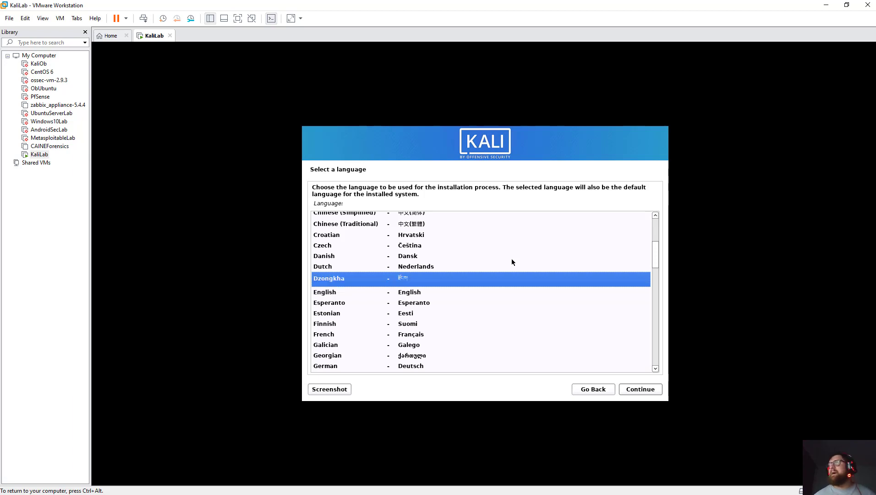
pyautogui.press('Down')
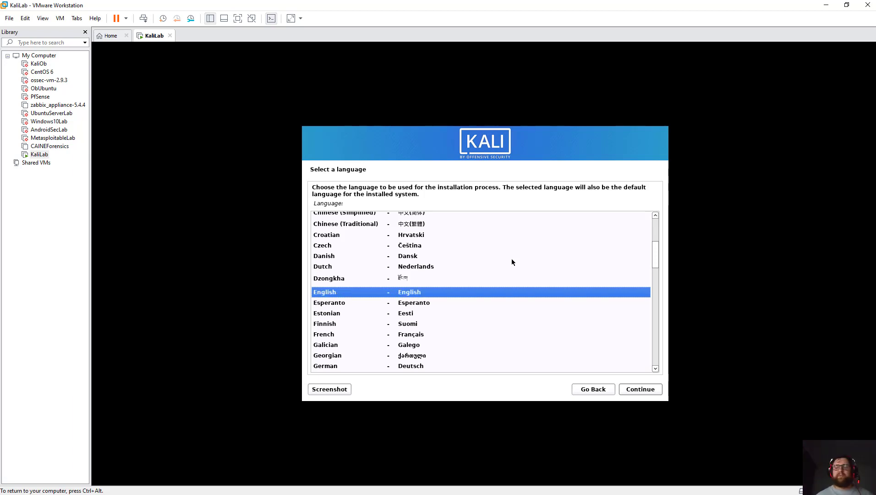
pyautogui.write('pp')
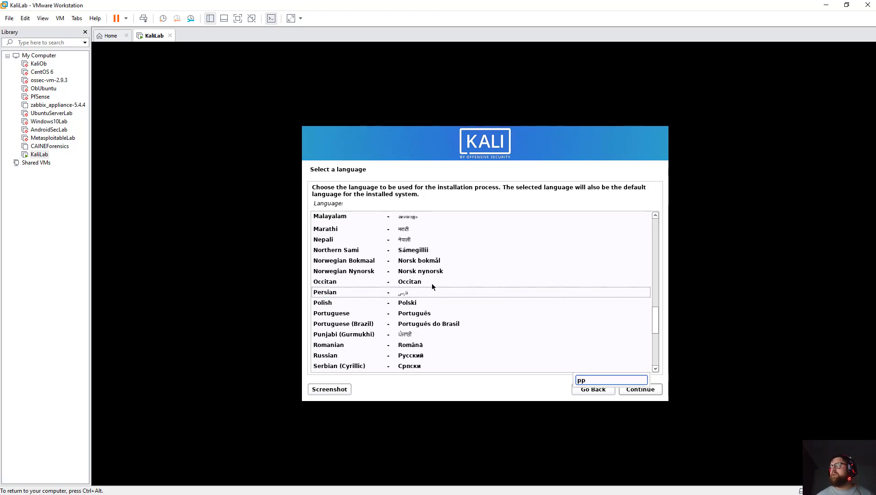
pyautogui.press('BackSpace')
pyautogui.write('or')
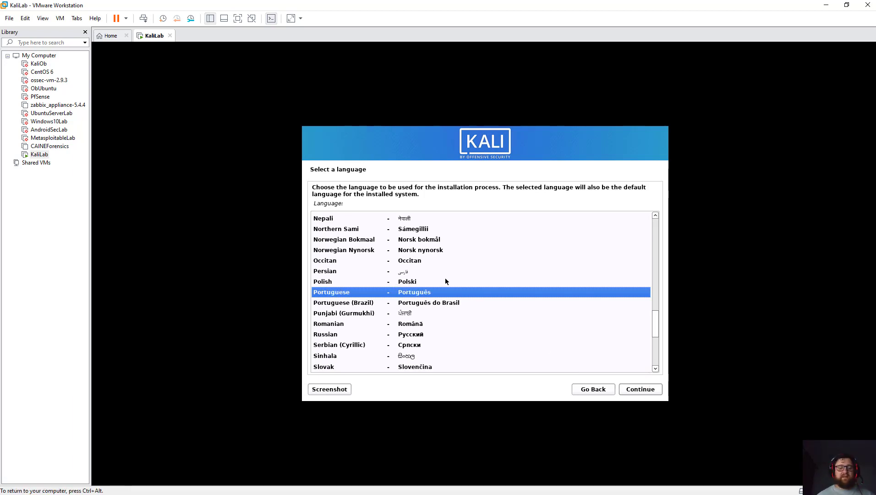
pyautogui.write('en')
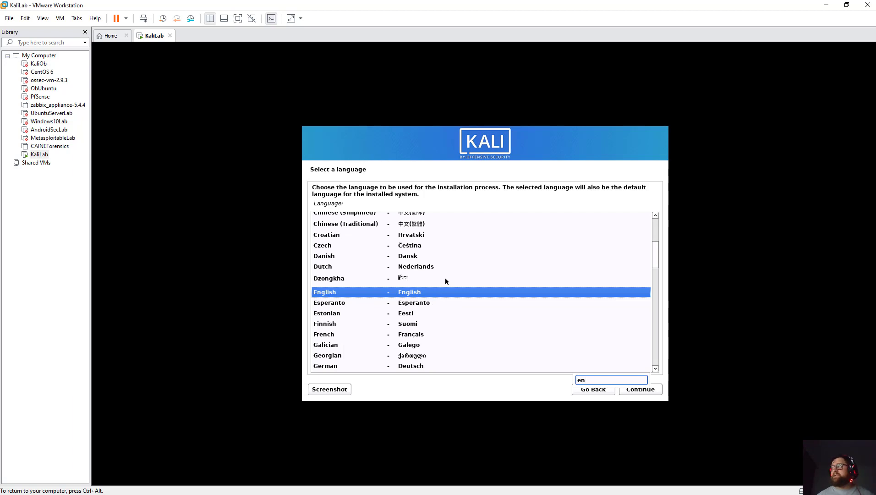
pyautogui.press('Return')
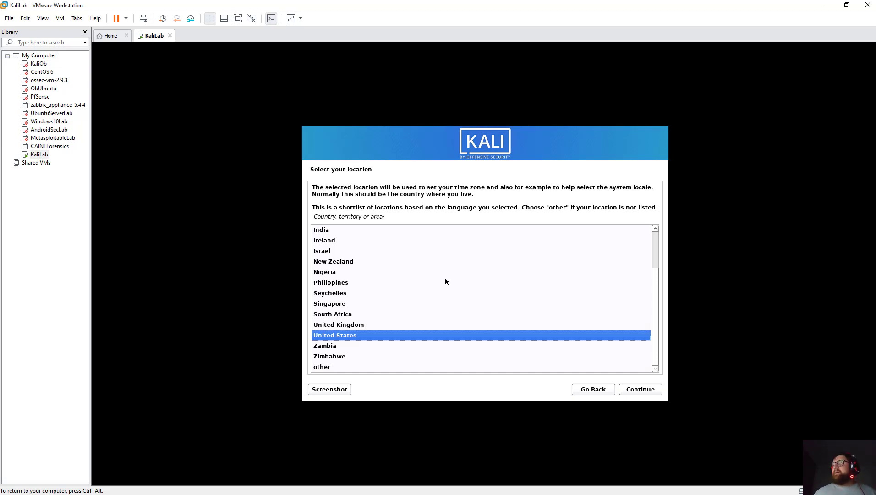
# Confirm United States as the location and American English as the keymap.
pyautogui.press('Return')
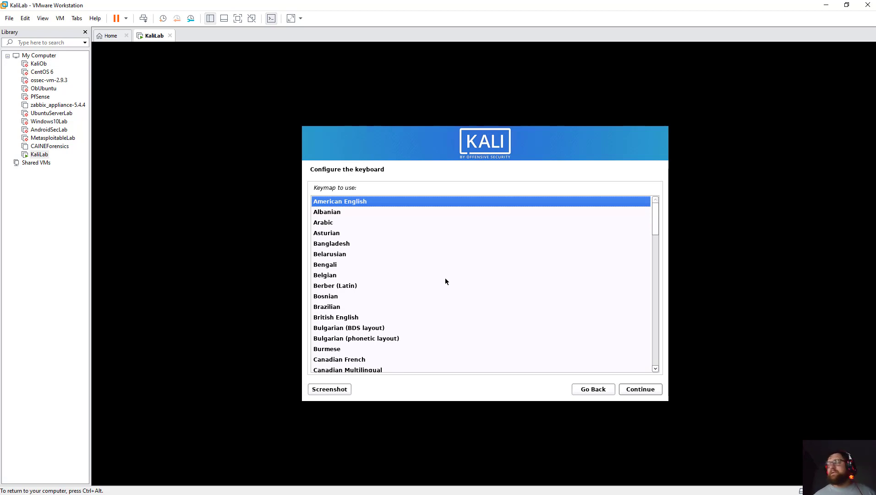
pyautogui.press('Down')
pyautogui.press('c')
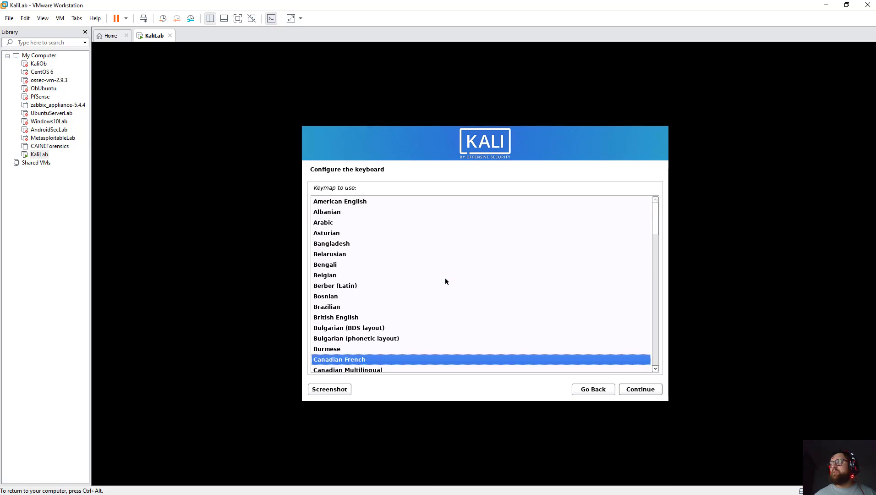
pyautogui.press('Down')
pyautogui.press('Down')
pyautogui.press('Down')
pyautogui.press('Down')
pyautogui.press('Down')
pyautogui.press('Down')
pyautogui.press('Down')
pyautogui.press('Down')
pyautogui.press('Down')
pyautogui.press('Down')
pyautogui.press('Down')
pyautogui.press('Down')
pyautogui.press('Down')
pyautogui.press('Down')
pyautogui.press('Down')
pyautogui.press('Down')
pyautogui.press('Down')
pyautogui.press('Down')
pyautogui.press('Down')
pyautogui.press('Down')
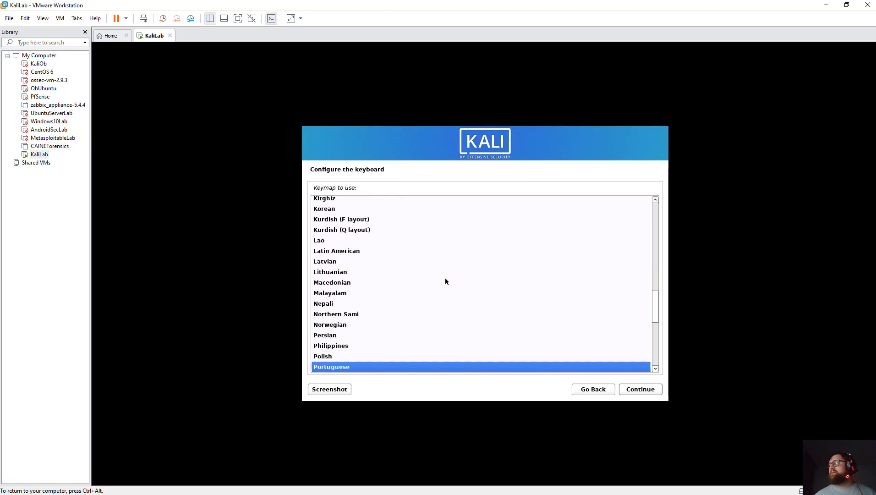
pyautogui.press('Down')
pyautogui.press('Down')
pyautogui.press('Down')
pyautogui.press('Down')
pyautogui.press('Down')
pyautogui.press('Down')
pyautogui.press('Down')
pyautogui.press('Down')
pyautogui.press('Down')
pyautogui.press('Down')
pyautogui.press('Down')
pyautogui.press('Down')
pyautogui.press('Down')
pyautogui.press('Up')
pyautogui.press('Up')
pyautogui.press('Up')
pyautogui.press('Up')
pyautogui.press('Up')
pyautogui.press('Up')
pyautogui.press('Up')
pyautogui.press('Up')
pyautogui.press('Up')
pyautogui.press('Up')
pyautogui.press('Up')
pyautogui.press('Up')
pyautogui.press('Up')
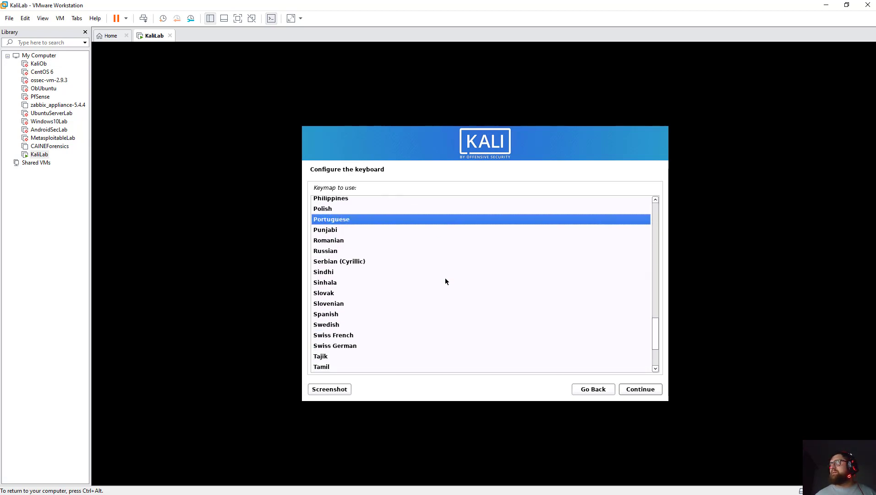
pyautogui.press('Up')
pyautogui.press('Down')
pyautogui.press('Up')
pyautogui.press('Up')
pyautogui.press('Up')
pyautogui.press('Up')
pyautogui.press('Up')
pyautogui.press('Up')
pyautogui.press('Up')
pyautogui.press('Up')
pyautogui.press('Up')
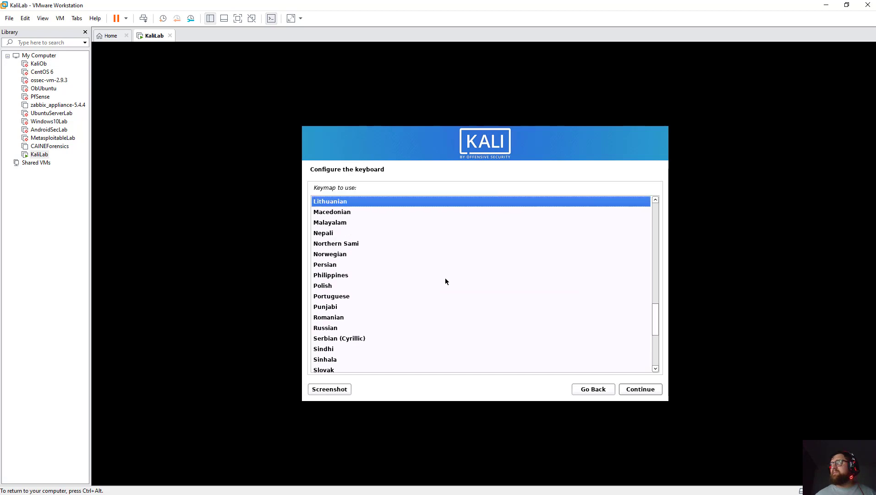
pyautogui.press('Up')
pyautogui.press('Up')
pyautogui.press('Up')
pyautogui.press('Up')
pyautogui.press('Up')
pyautogui.press('Up')
pyautogui.press('Up')
pyautogui.press('Up')
pyautogui.press('Up')
pyautogui.press('Up')
pyautogui.press('Up')
pyautogui.press('Up')
pyautogui.press('Up')
pyautogui.press('Up')
pyautogui.press('Up')
pyautogui.press('Up')
pyautogui.press('Up')
pyautogui.press('Up')
pyautogui.press('Up')
pyautogui.press('Up')
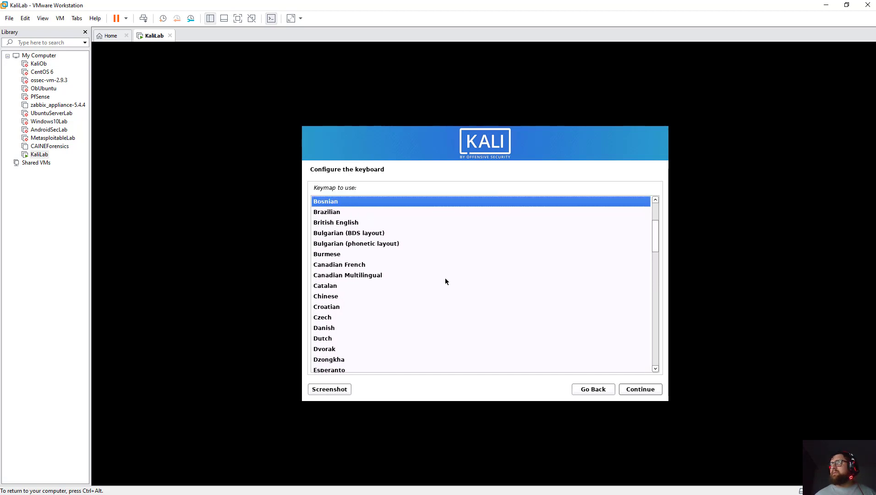
pyautogui.press('Up')
pyautogui.press('Up')
pyautogui.press('Up')
pyautogui.press('Up')
pyautogui.press('Up')
pyautogui.press('Up')
pyautogui.press('Up')
pyautogui.press('Up')
pyautogui.press('Up')
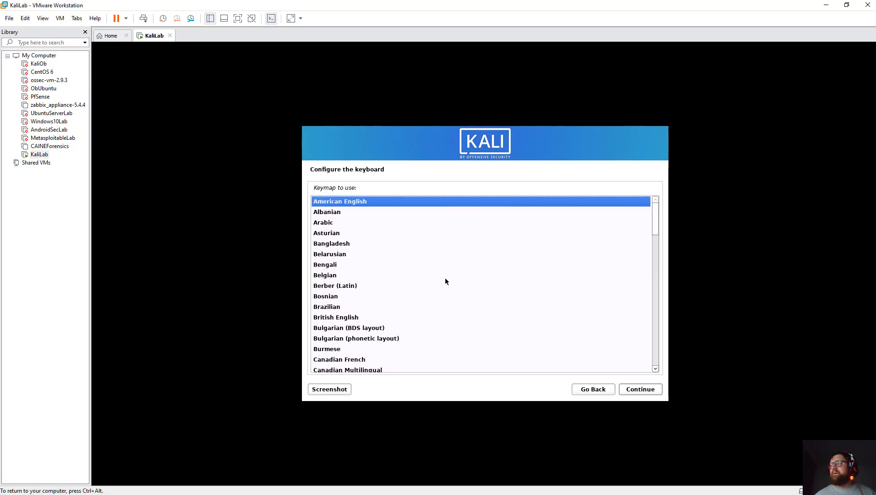
pyautogui.press('Return')
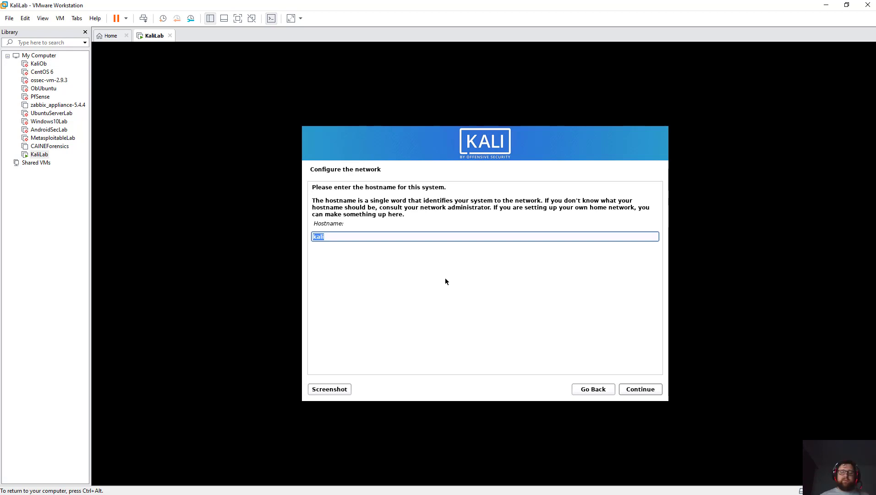
# Enter KaliLab as the hostname and leave the domain name empty.
pyautogui.write('Kali')
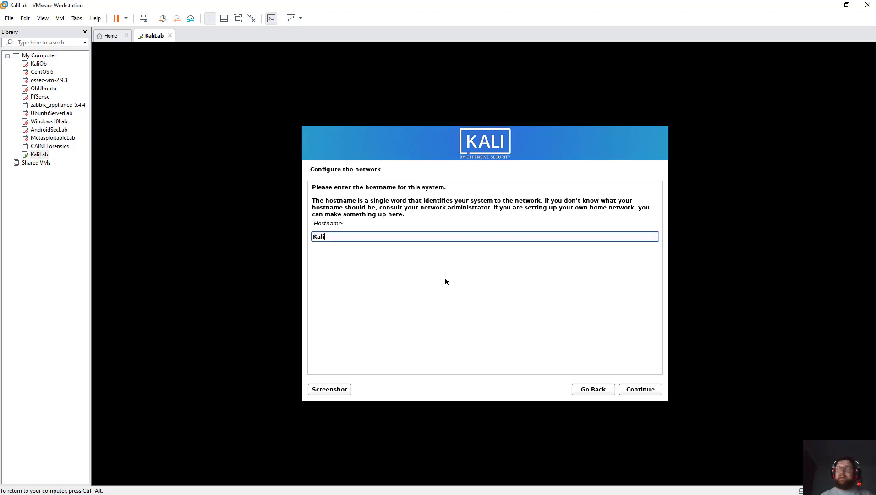
pyautogui.write('Lab')
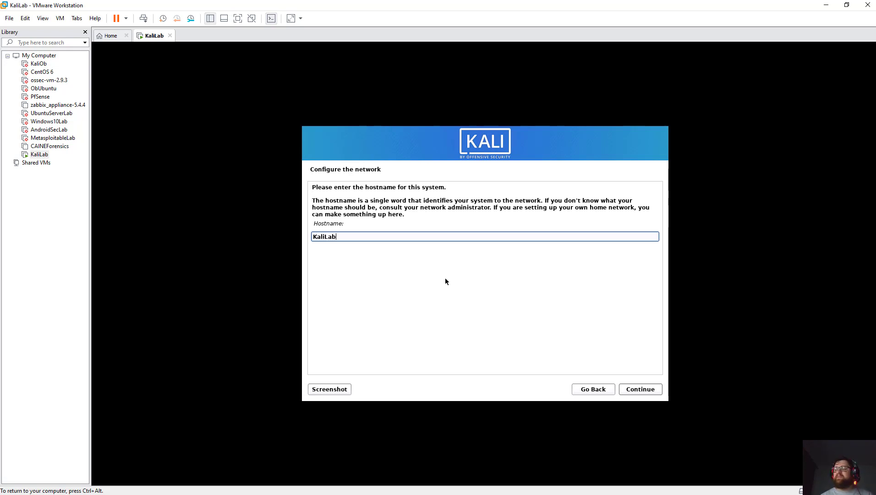
pyautogui.press('Return')
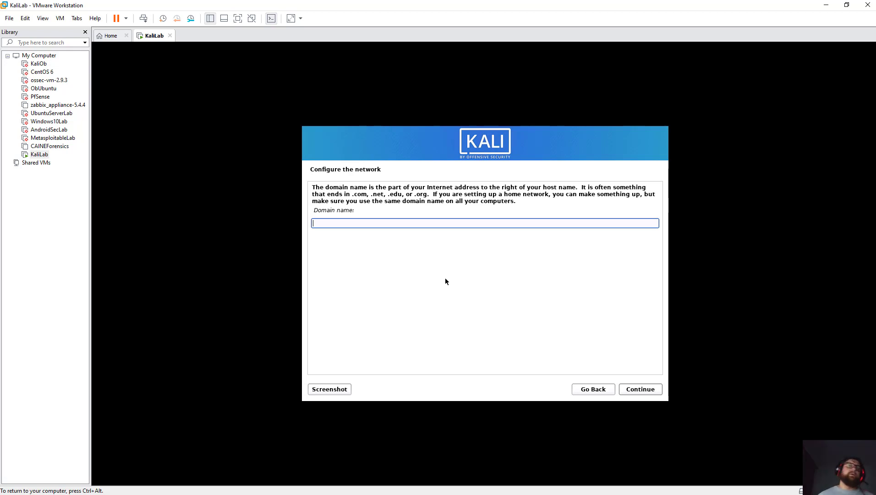
pyautogui.press('Return')
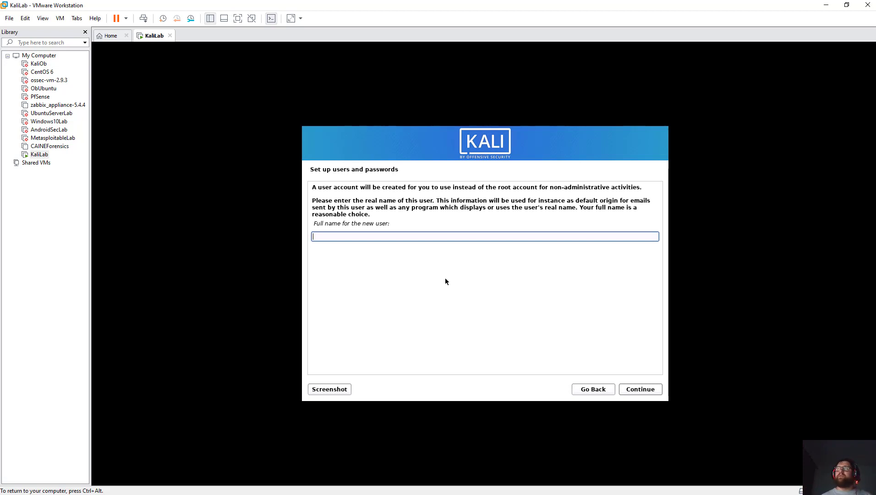
# Enter the new user's full name and accept the prefilled username.
pyautogui.write('Obelix')
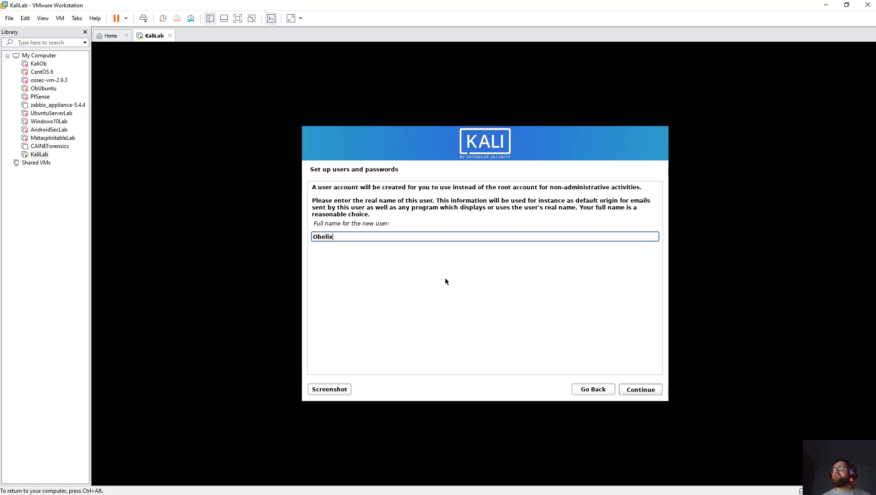
pyautogui.press('Return')
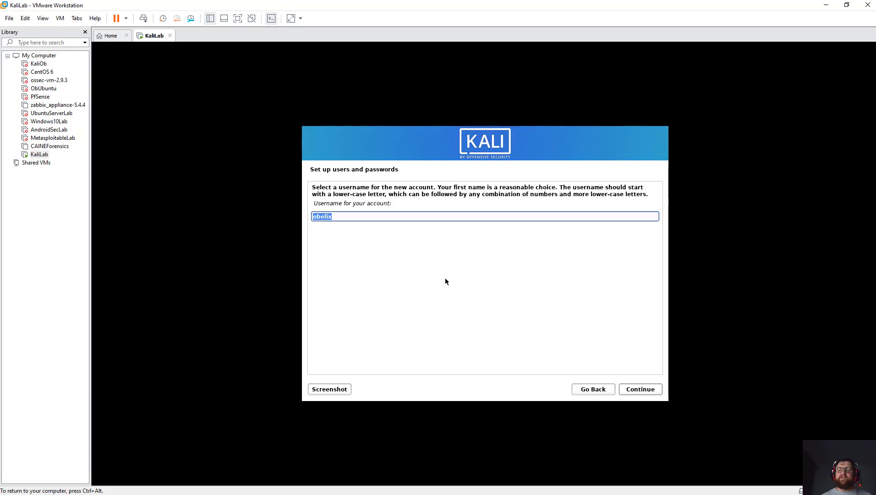
pyautogui.press('Return')
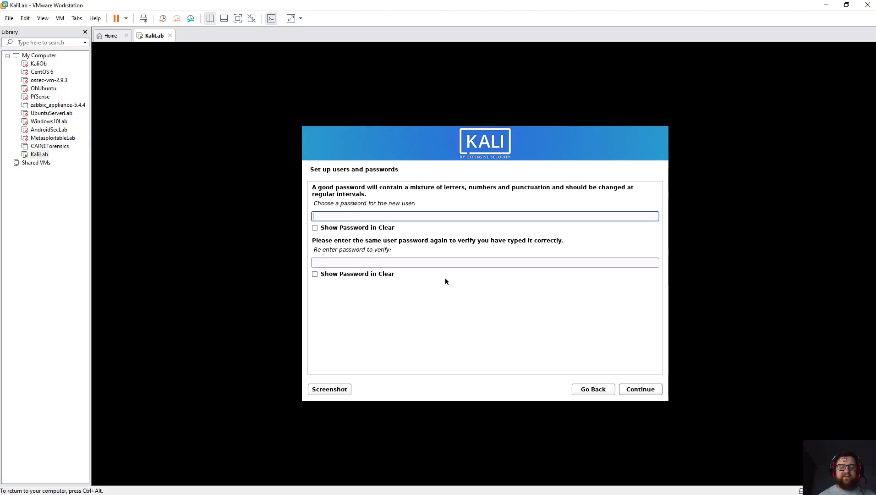
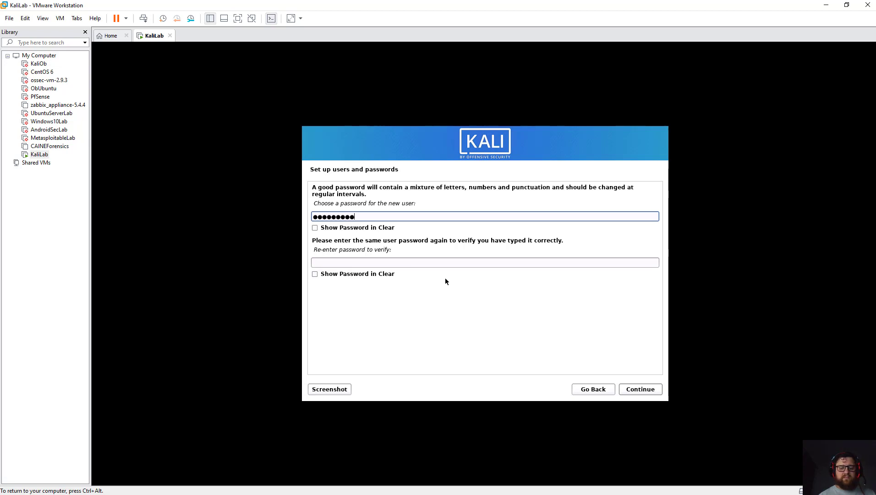
# Type the user's password and re-enter it to confirm, fixing a typo.
pyautogui.press('Tab')
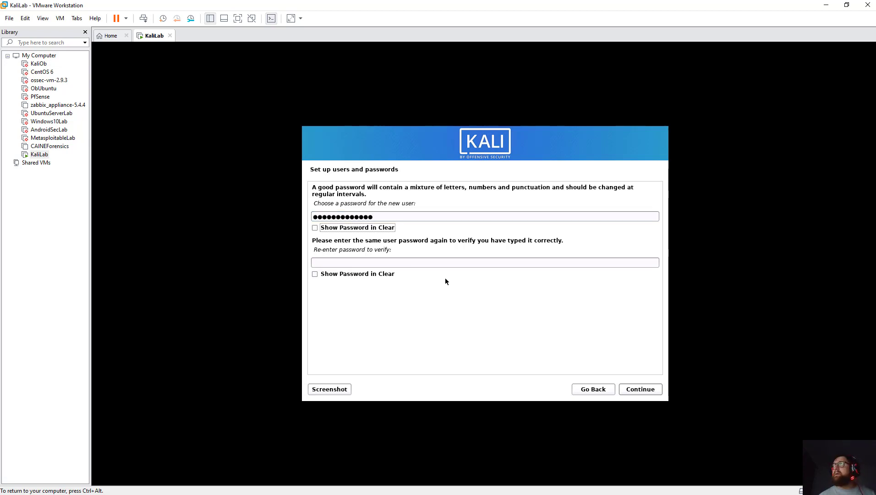
pyautogui.press('Tab')
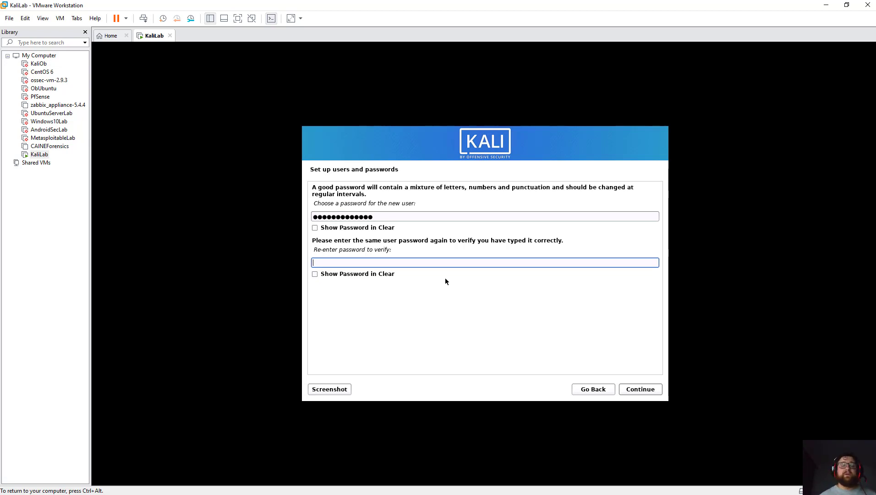
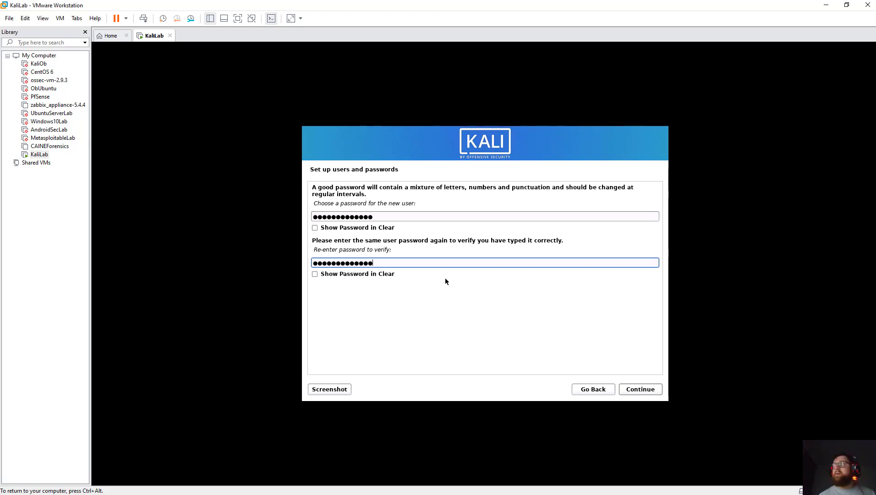
pyautogui.press('Return')
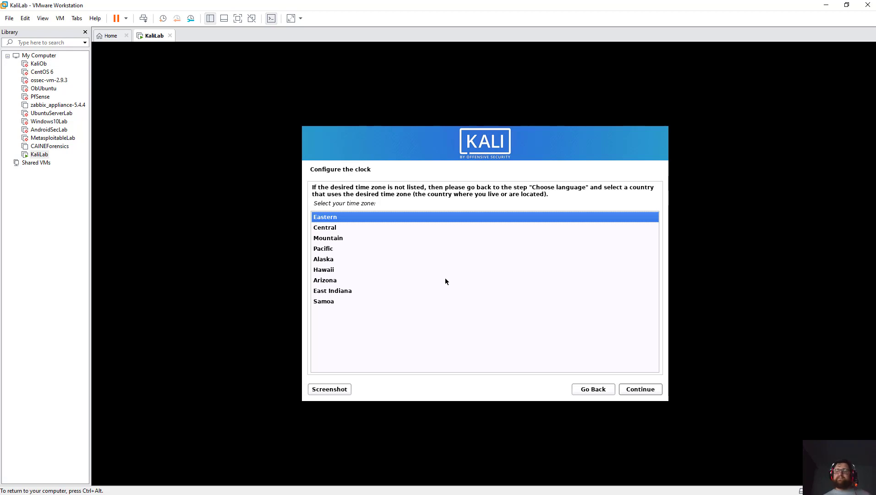
# Accept the Eastern time zone to reach the partitioning methods.
pyautogui.press('Return')
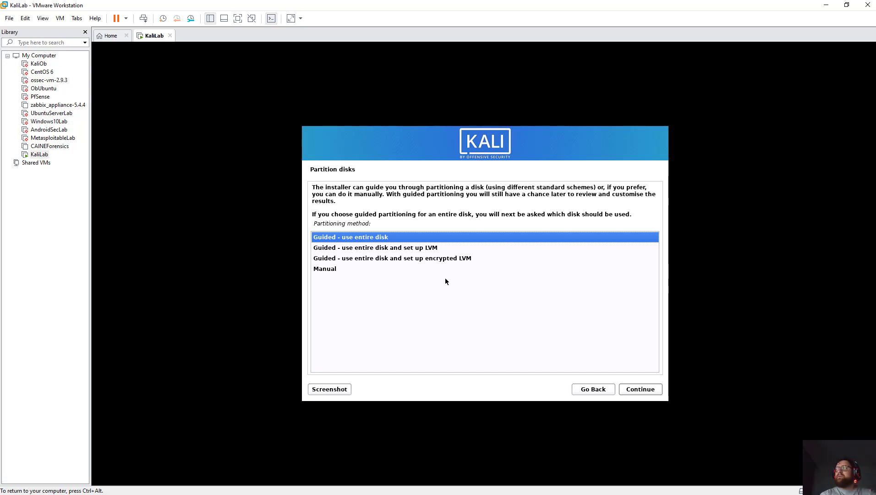
# Choose 'Guided - use entire disk' on the 96.6 GB SCSI3 (sda) disk.
pyautogui.press('Down')
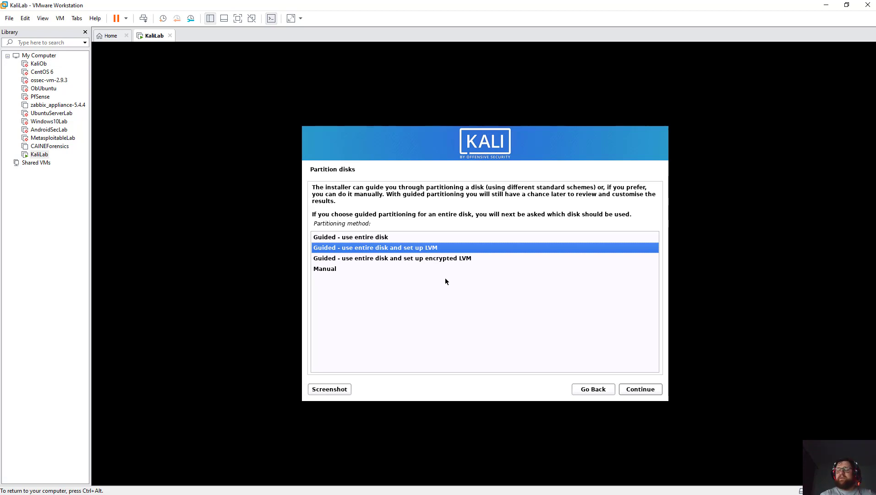
pyautogui.press('Down')
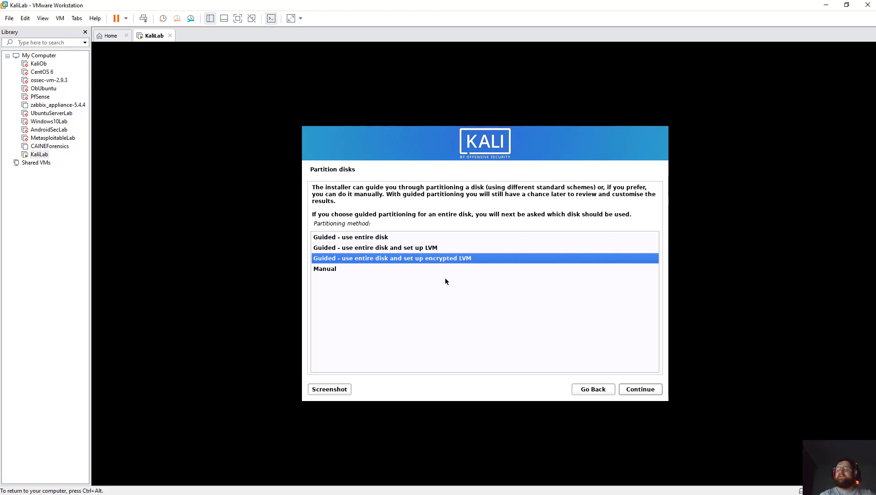
pyautogui.press('Down')
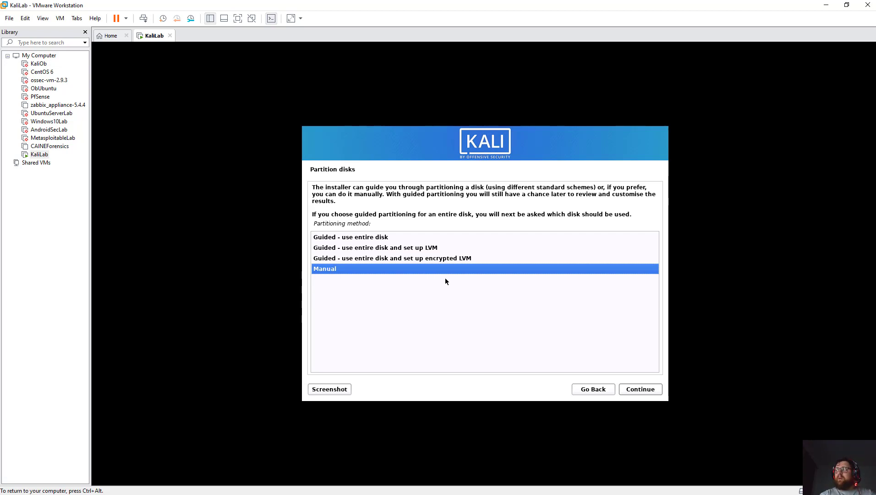
pyautogui.press('Up')
pyautogui.press('Up')
pyautogui.press('Up')
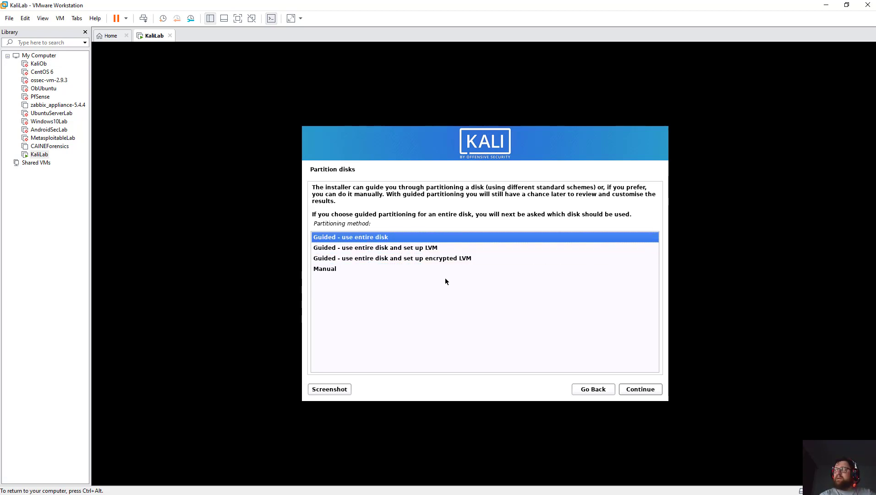
pyautogui.press('Return')
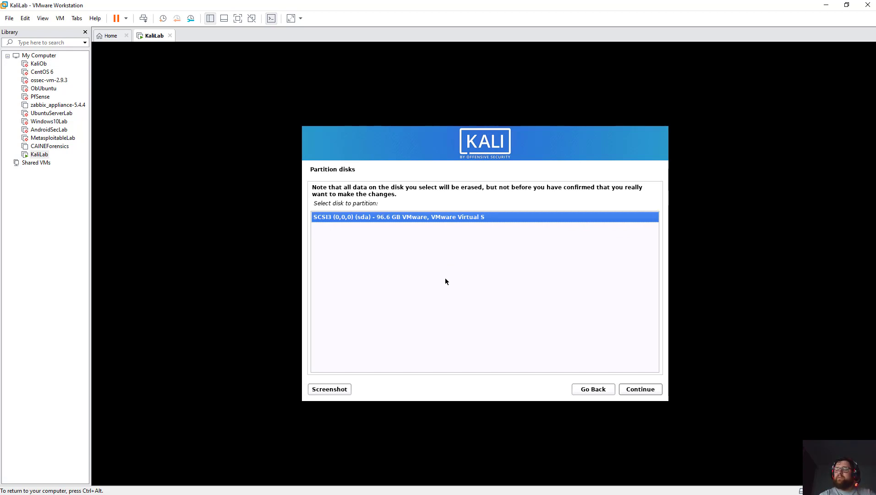
pyautogui.press('Return')
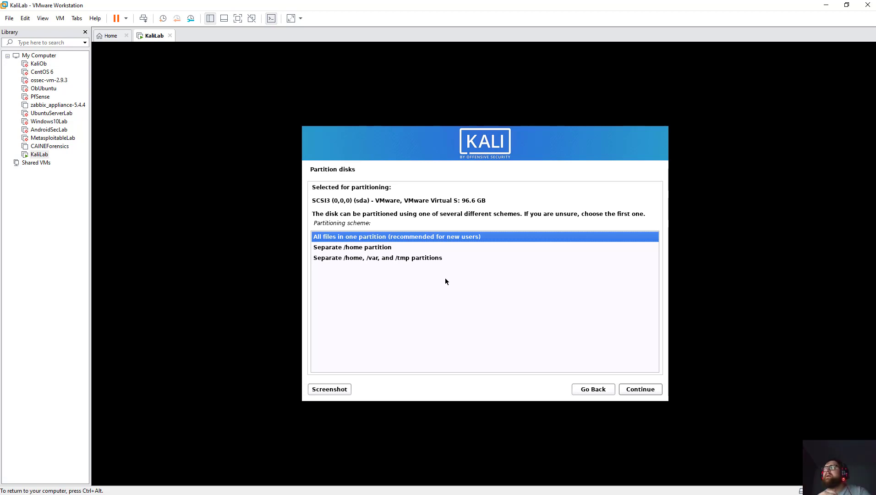
# Pick 'All files in one partition', giving a 95.6 GB ext4 root and 1.0 GB swap.
pyautogui.press('Down')
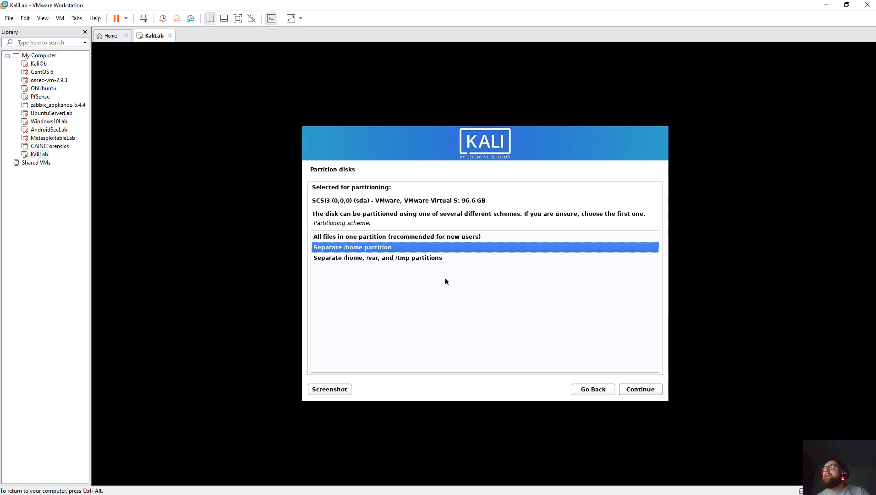
pyautogui.press('Down')
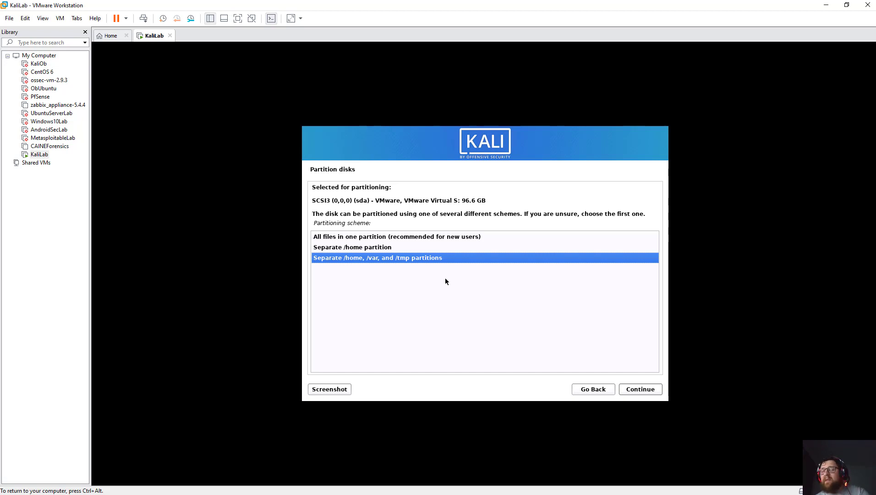
pyautogui.press('Up')
pyautogui.press('Up')
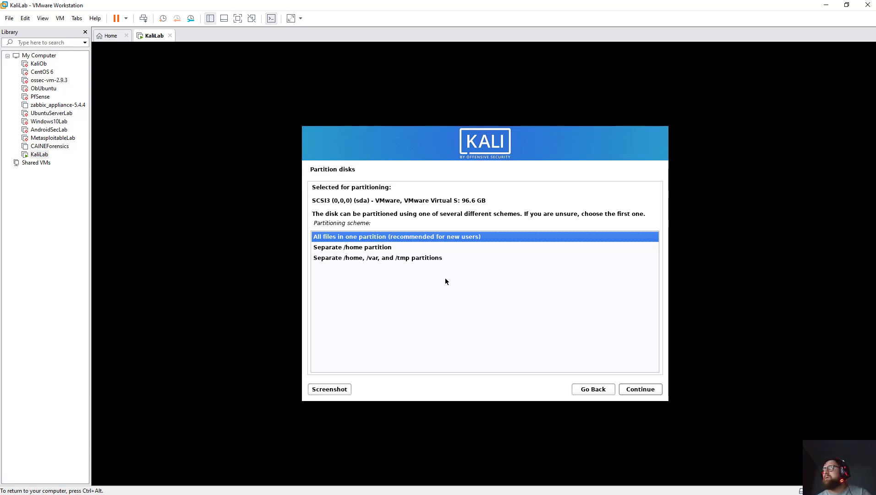
pyautogui.press('Return')
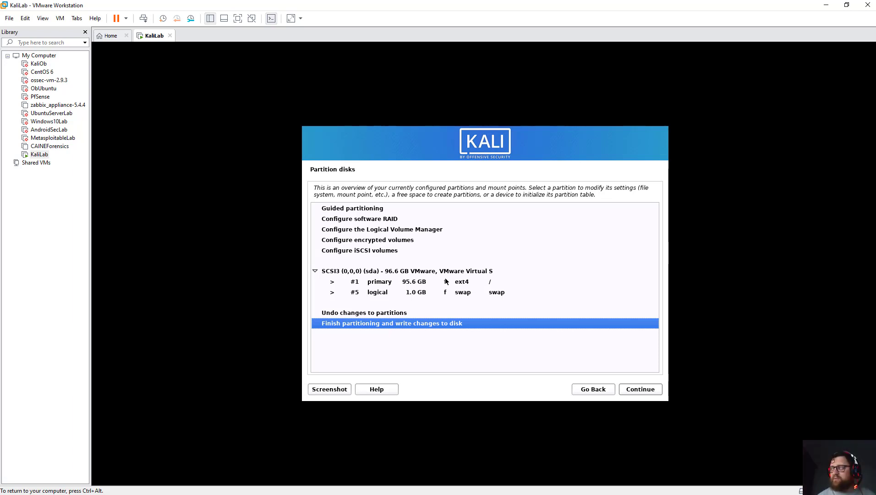
# Finish partitioning and answer Yes to write the changes to disk.
pyautogui.press('Return')
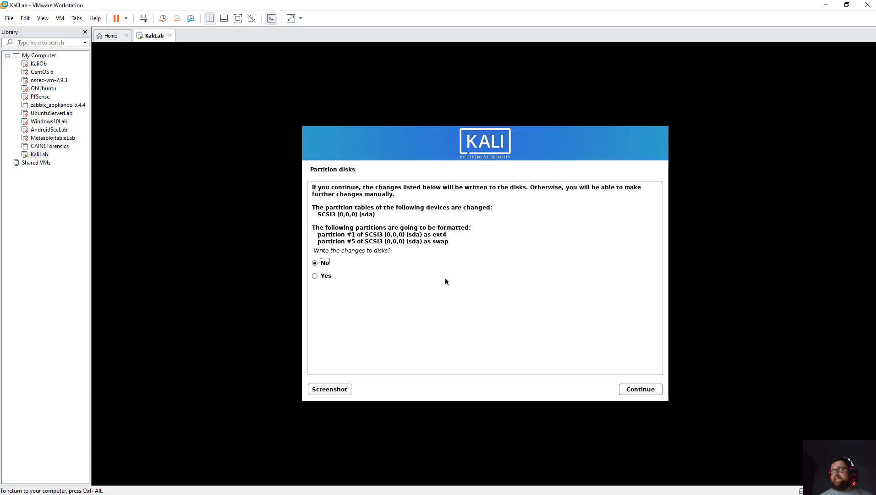
pyautogui.press('Down')
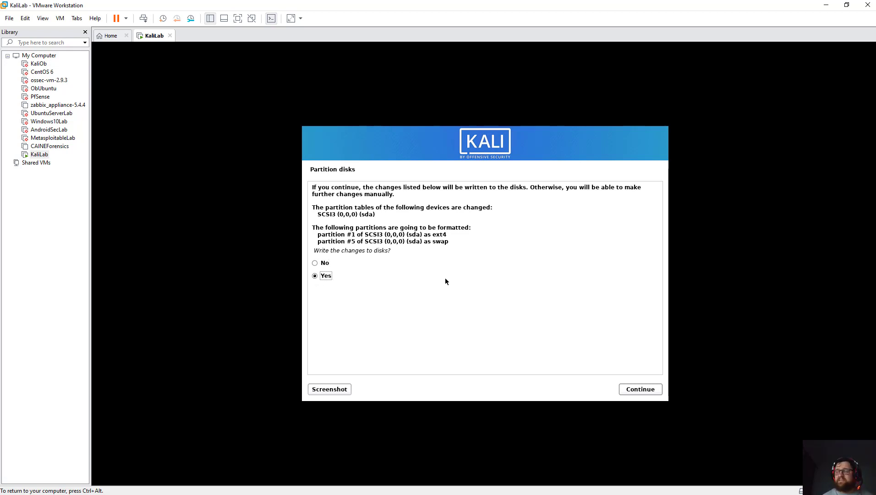
pyautogui.press('Return')
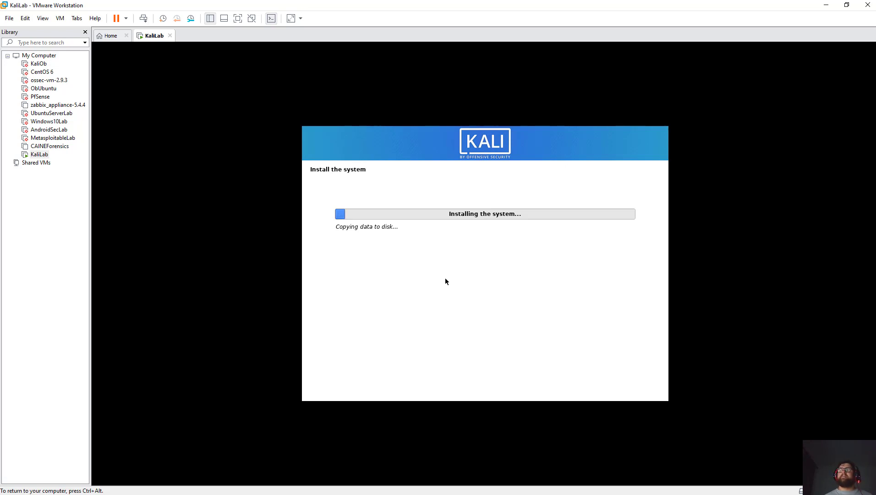
# Release keyboard and mouse from the KaliLab VM with Ctrl+Alt.
pyautogui.hotkey('ctrl', 'alt')
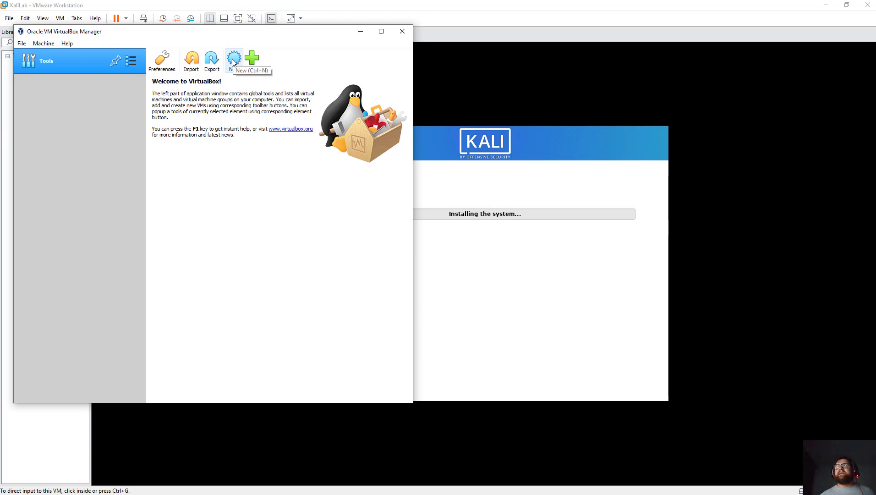
# Start a new VirtualBox machine named 'Ub', choosing its OS type and version.
pyautogui.click(233, 62)
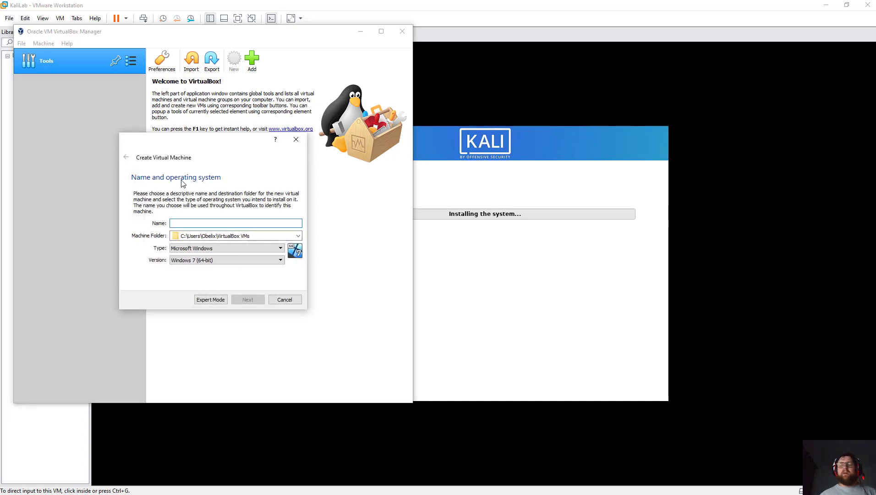
pyautogui.write('UbuntuServer')
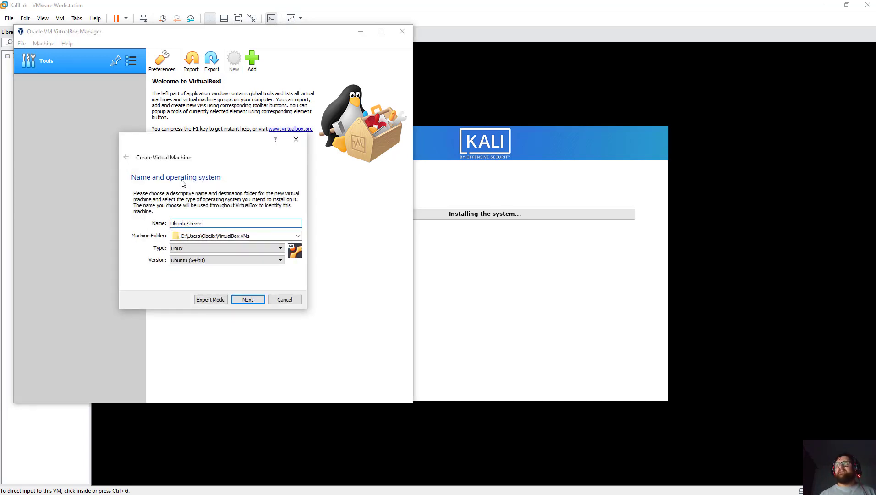
pyautogui.press('Tab')
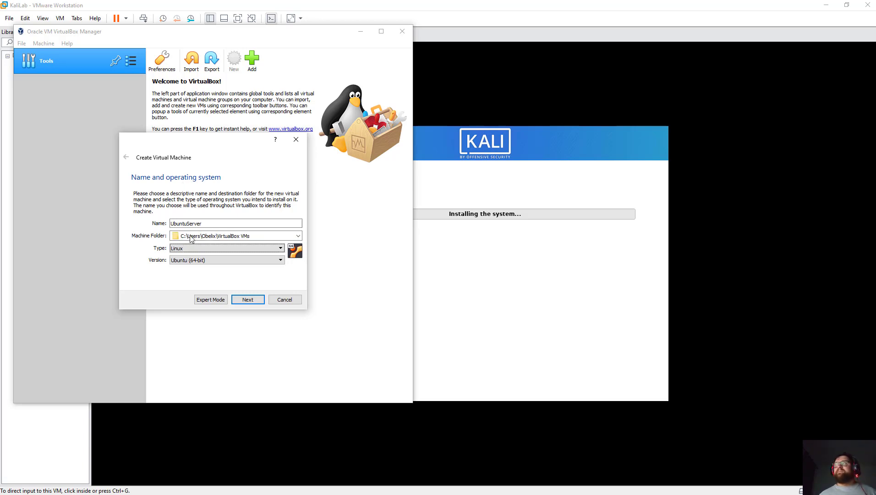
pyautogui.click(181, 249)
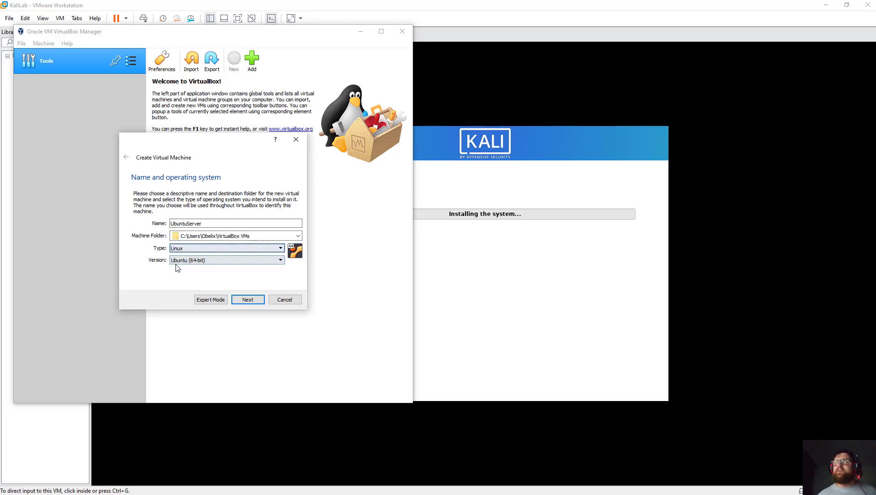
pyautogui.click(184, 260)
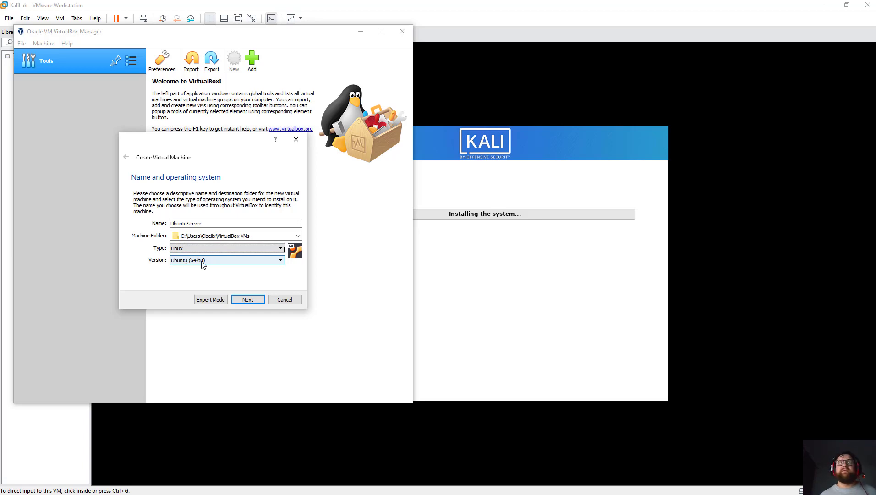
pyautogui.click(258, 300)
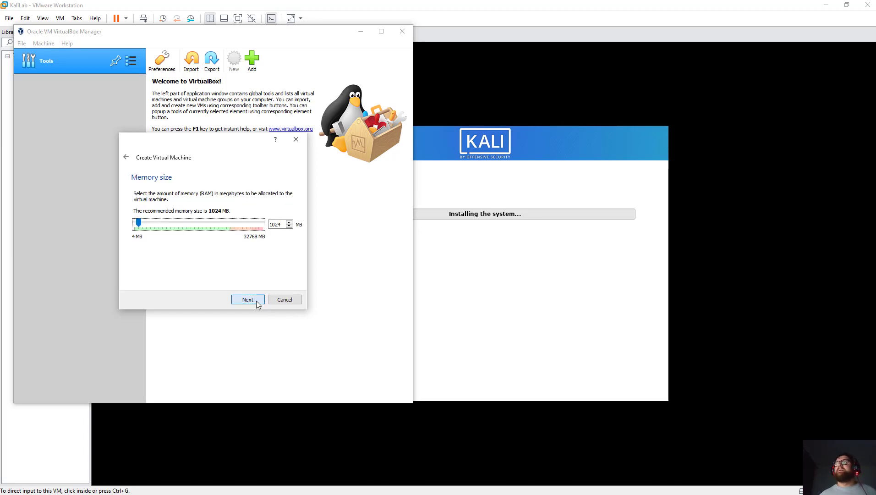
# Try 2048 MB of memory, then set it back to 1024 MB and continue.
pyautogui.click(155, 225)
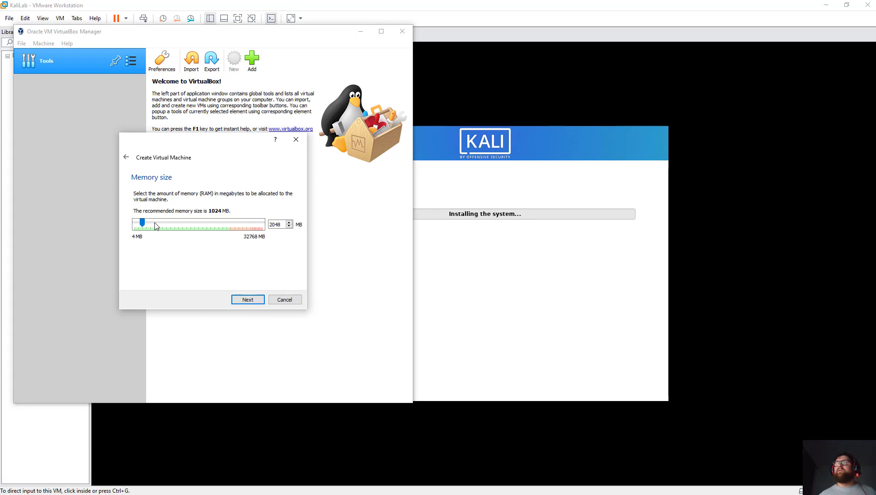
pyautogui.click(139, 226)
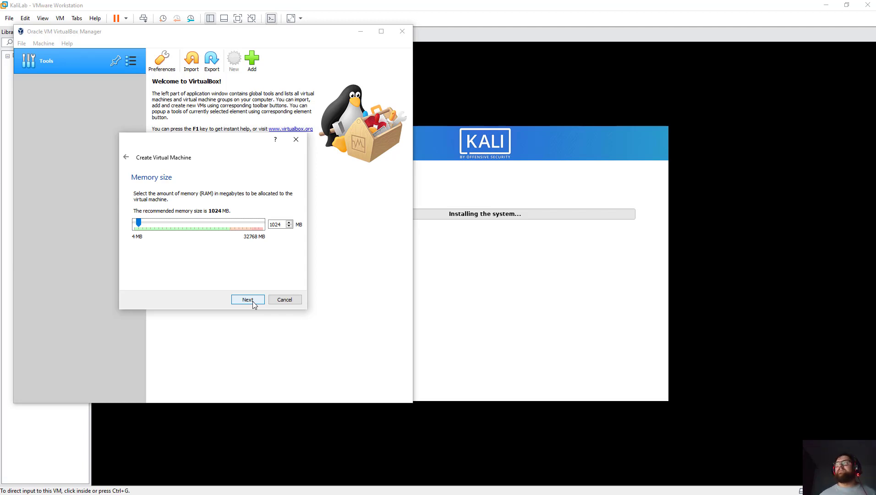
pyautogui.click(253, 304)
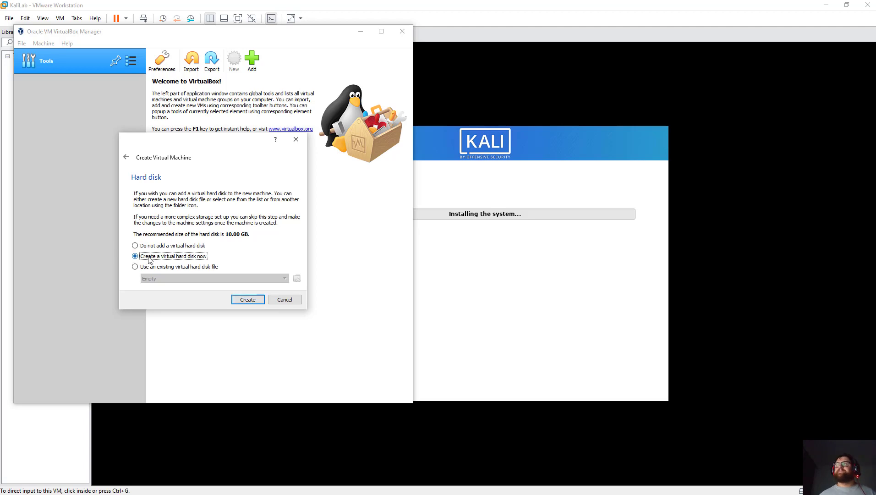
# Give UbuntuServer a new fixed-size 40.00 GB VDI disk and finish creating the machine.
pyautogui.click(258, 303)
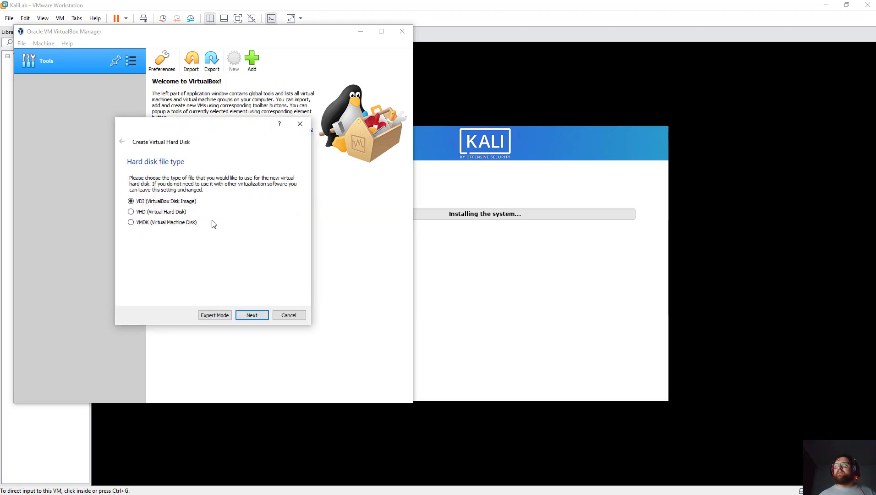
pyautogui.click(258, 315)
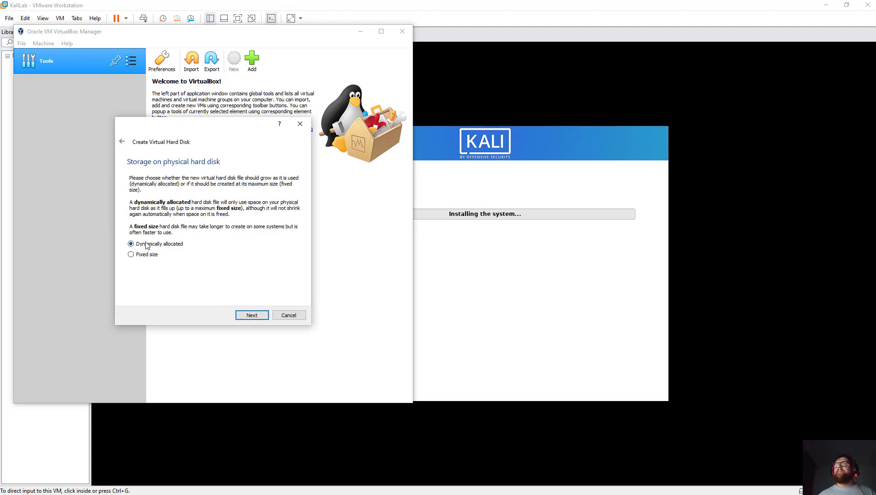
pyautogui.click(252, 314)
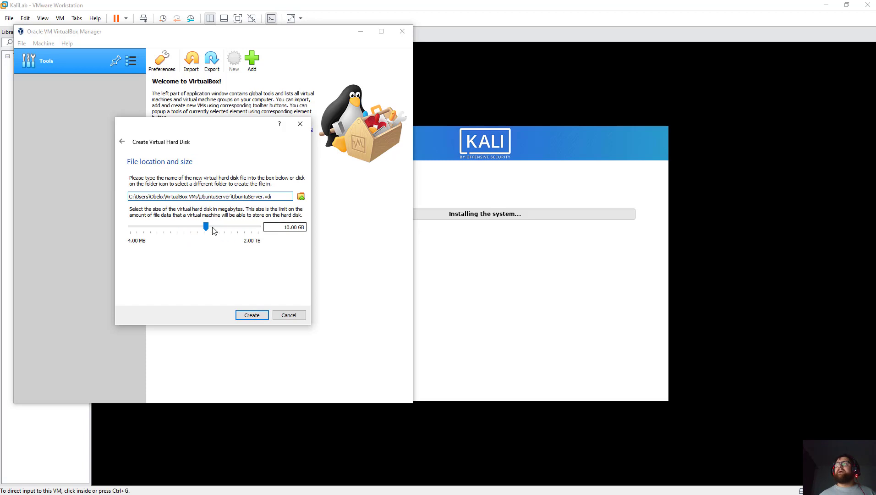
pyautogui.moveTo(207, 230); pyautogui.dragTo(220, 232)
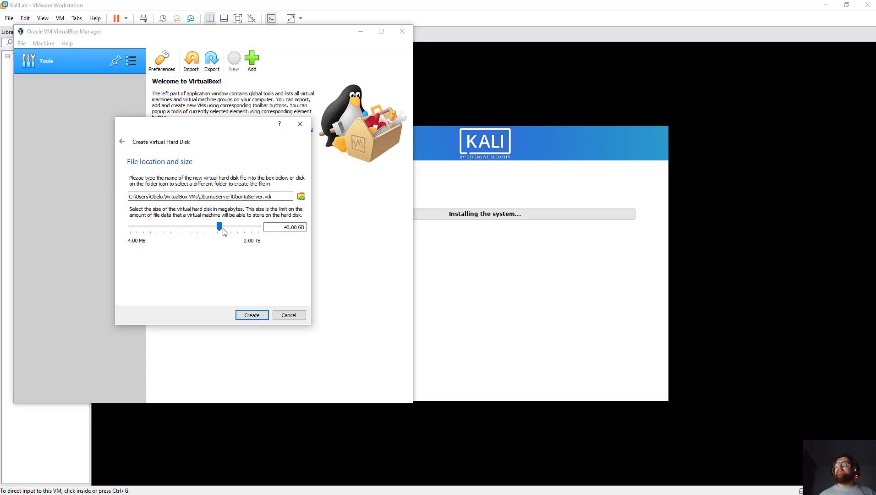
pyautogui.click(259, 316)
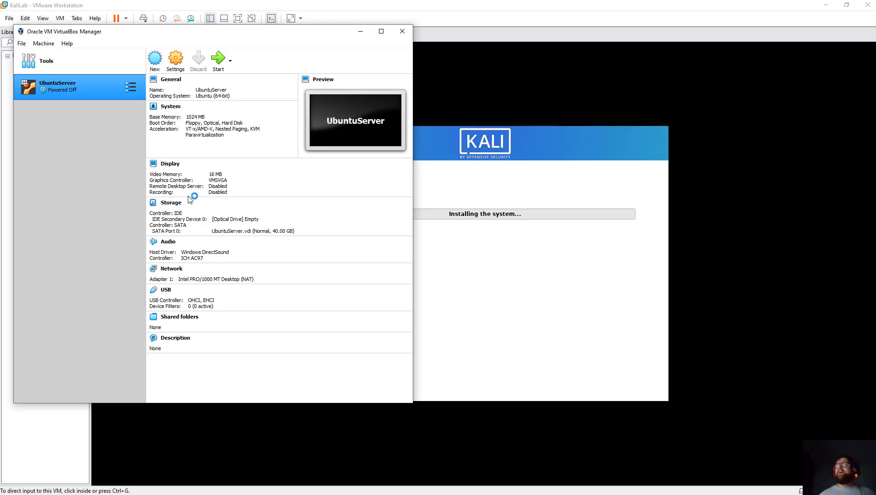
# Review UbuntuServer's General, System and Display settings, ending on the Storage page.
pyautogui.click(168, 66)
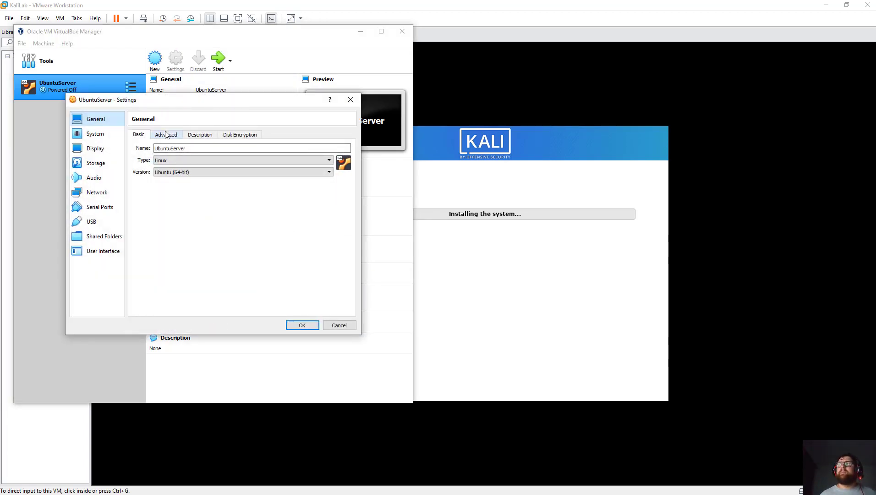
pyautogui.click(242, 135)
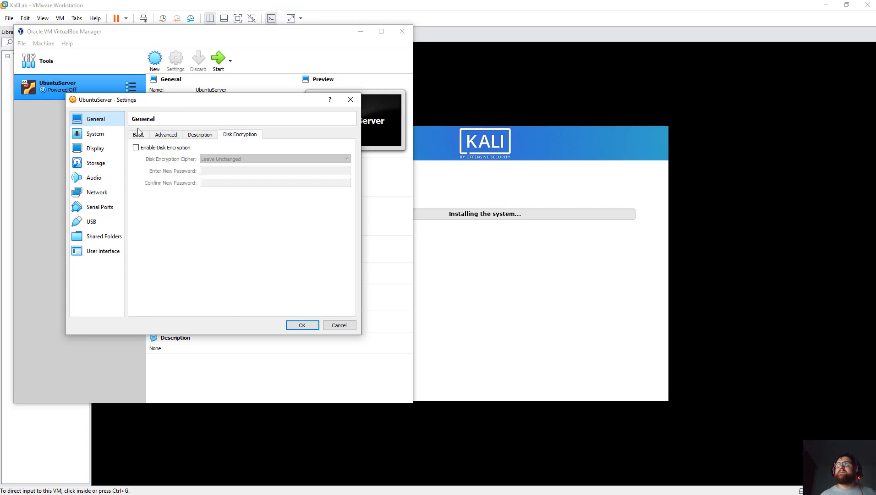
pyautogui.click(94, 134)
pyautogui.click(98, 147)
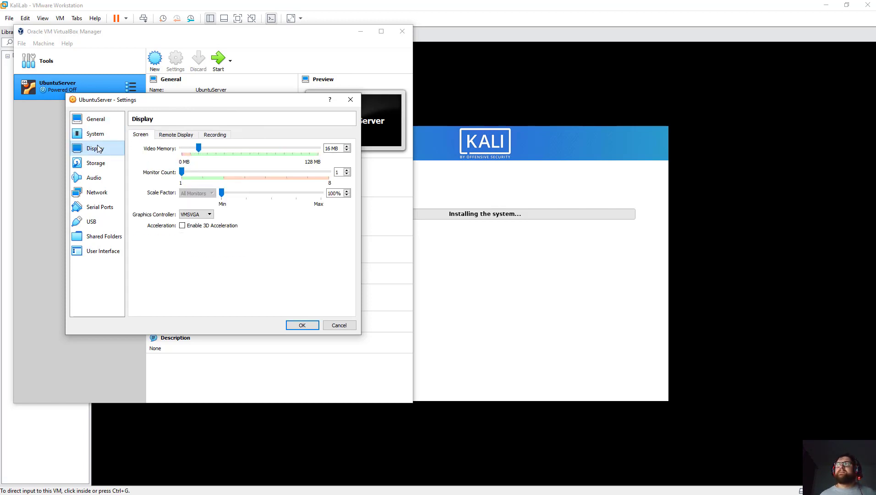
pyautogui.click(95, 119)
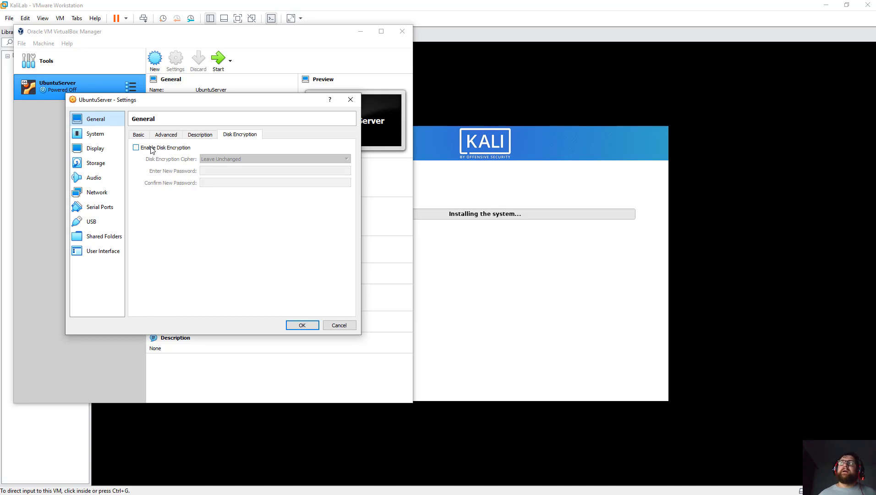
pyautogui.click(111, 161)
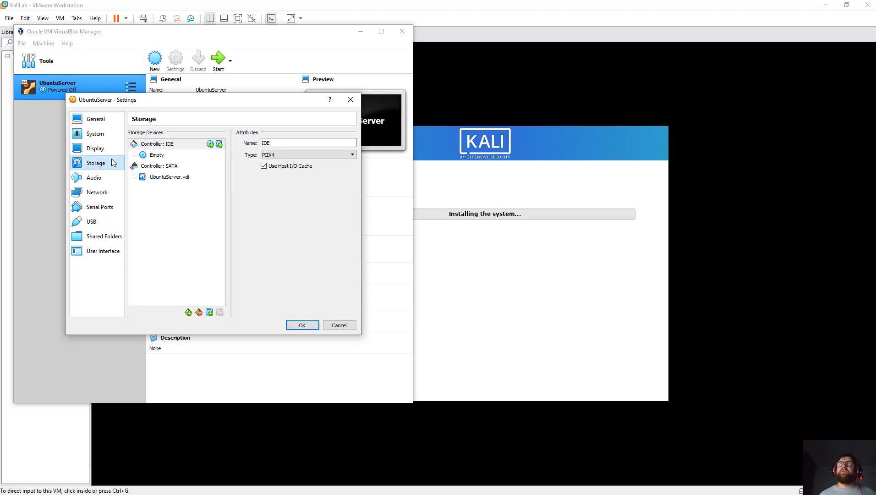
# Attach ubuntu-18.04.6-live-server-amd64.iso to the empty IDE optical drive and save the settings.
pyautogui.click(157, 156)
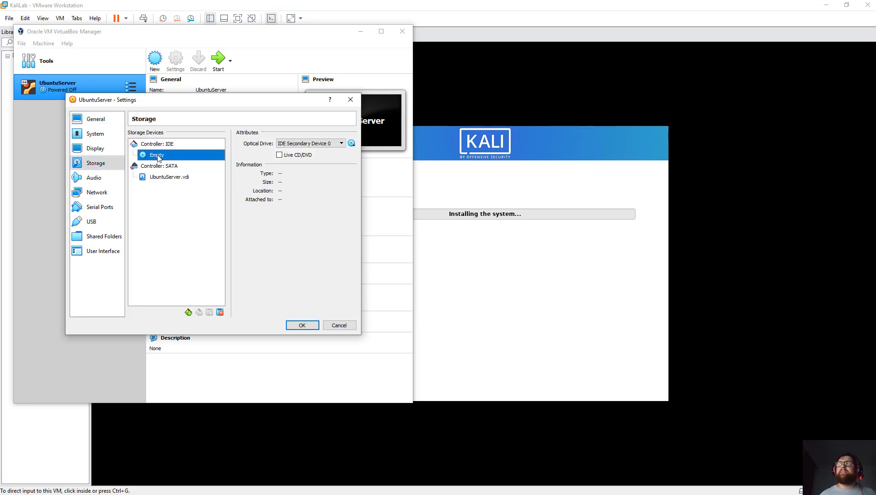
pyautogui.click(351, 144)
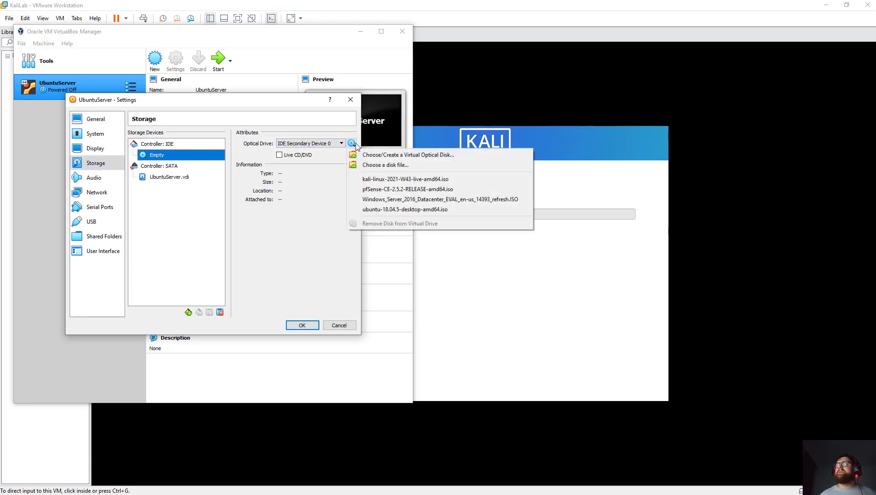
pyautogui.click(407, 165)
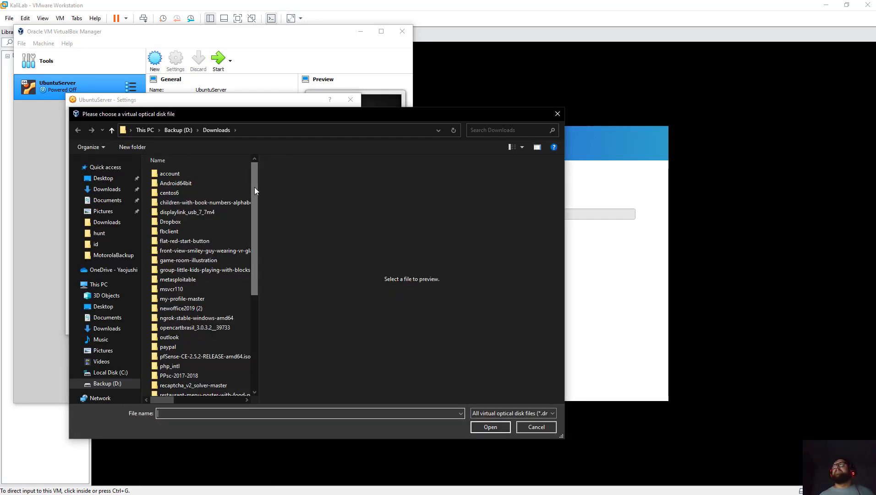
pyautogui.moveTo(254, 186); pyautogui.dragTo(243, 304)
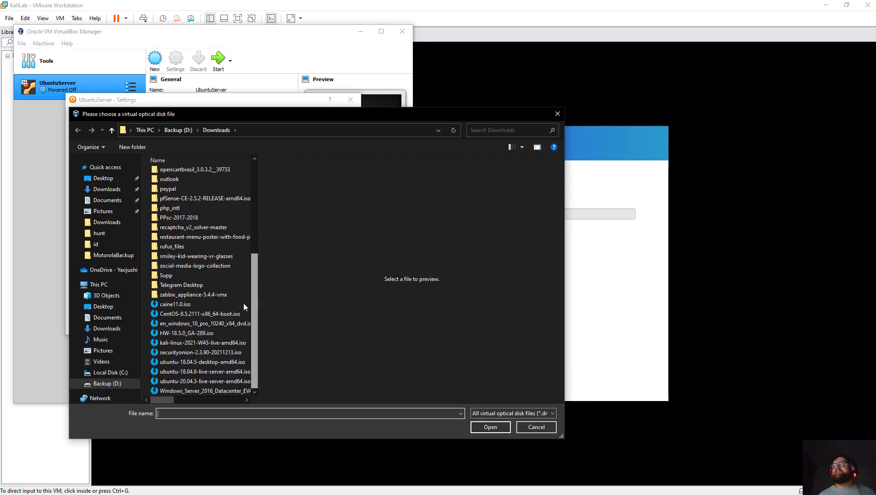
pyautogui.click(200, 372)
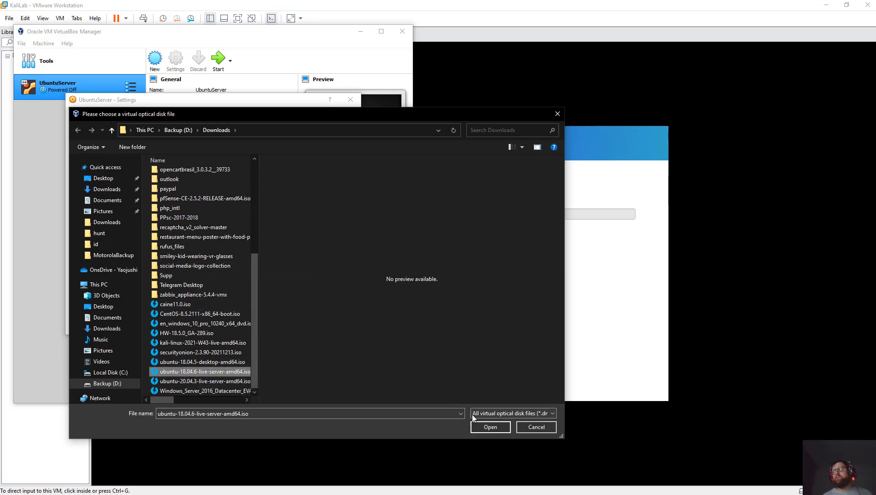
pyautogui.click(481, 430)
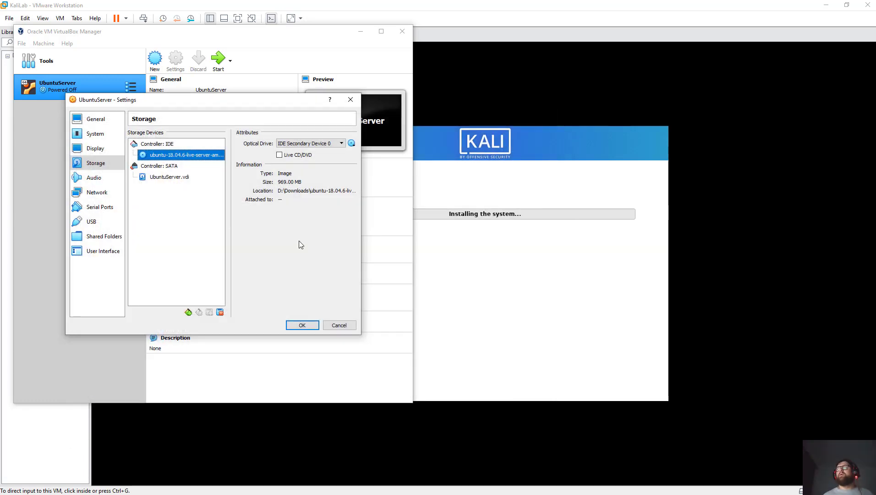
pyautogui.click(302, 325)
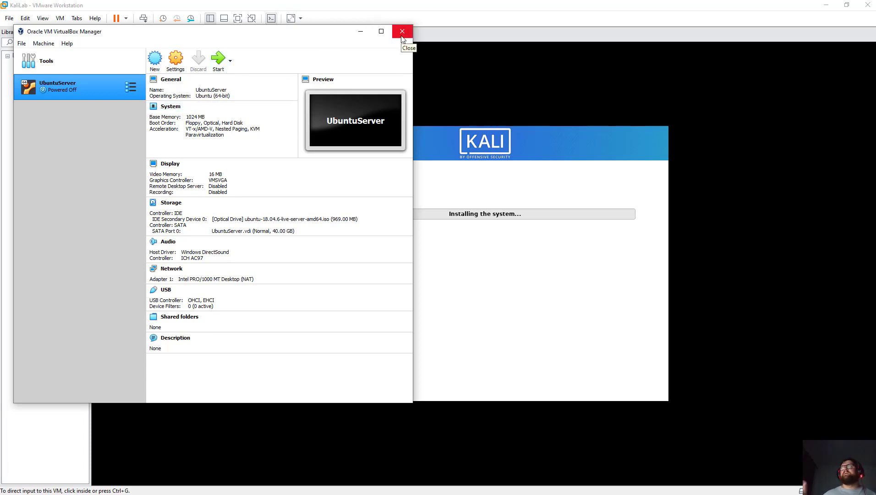
# Check the VMware Kali installer, release the VM's input, and return to VirtualBox.
pyautogui.click(428, 17)
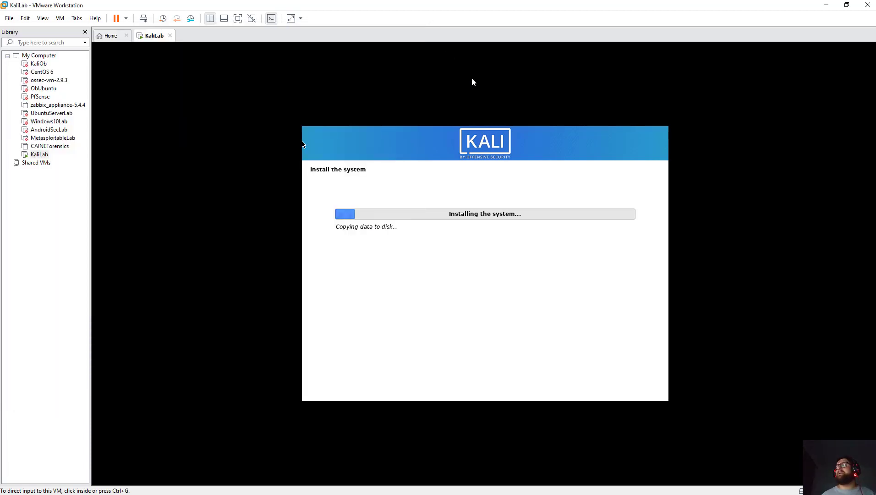
pyautogui.hotkey('ctrl', 'alt')
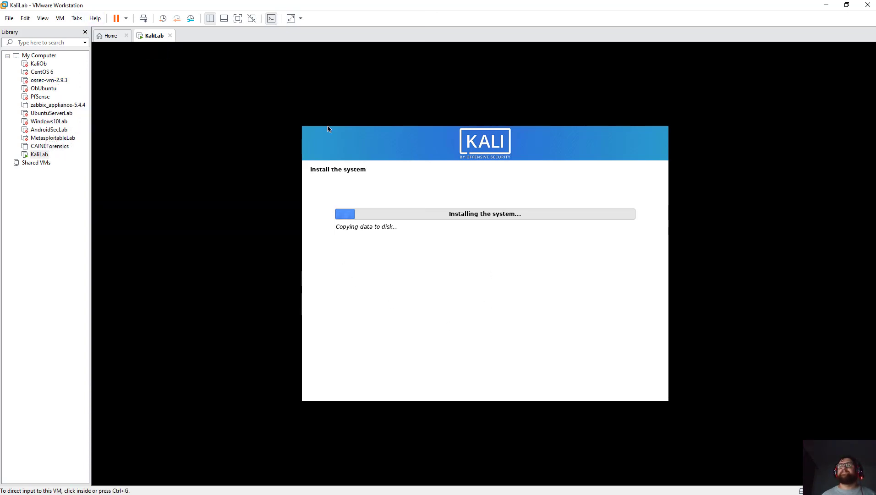
pyautogui.hotkey('alt', 'Tab')
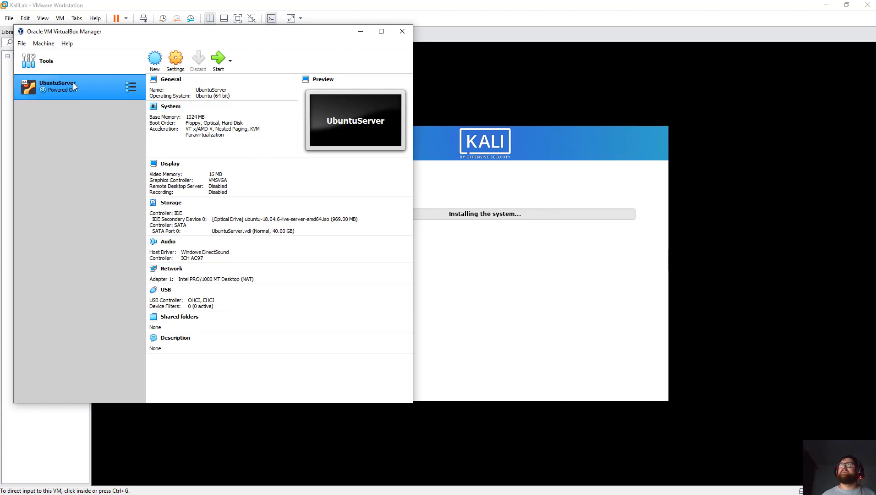
# Remove UbuntuServer with all its files, close VirtualBox, and refocus the Kali VM.
pyautogui.rightClick(52, 86)
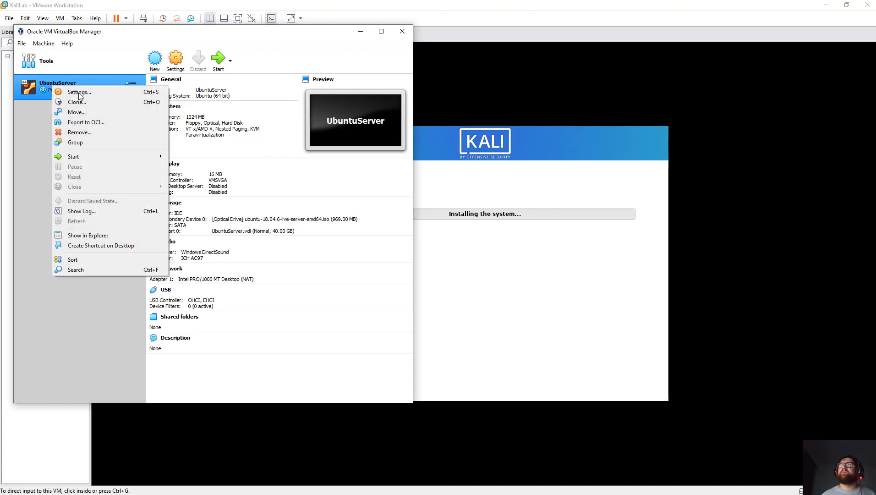
pyautogui.click(97, 131)
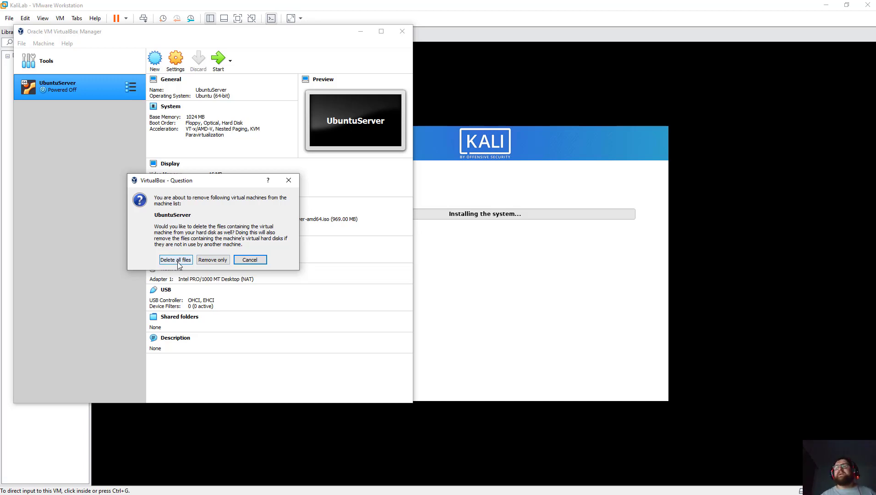
pyautogui.click(175, 260)
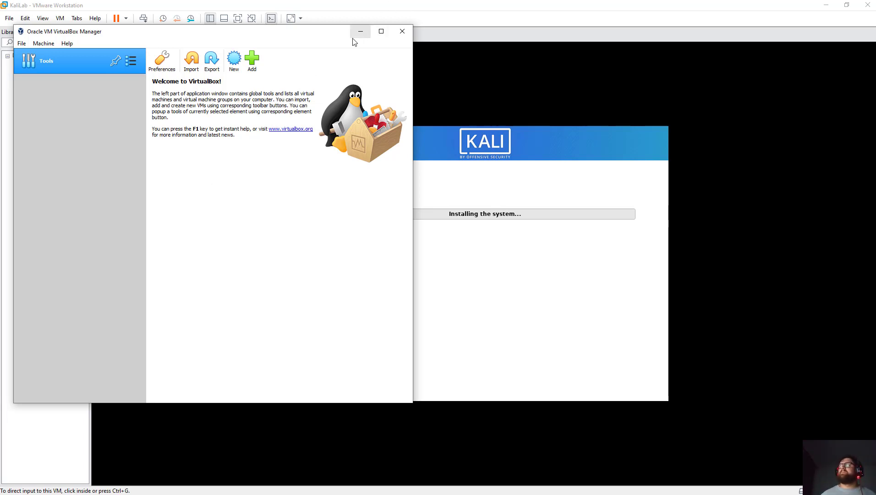
pyautogui.click(402, 31)
pyautogui.click(205, 190)
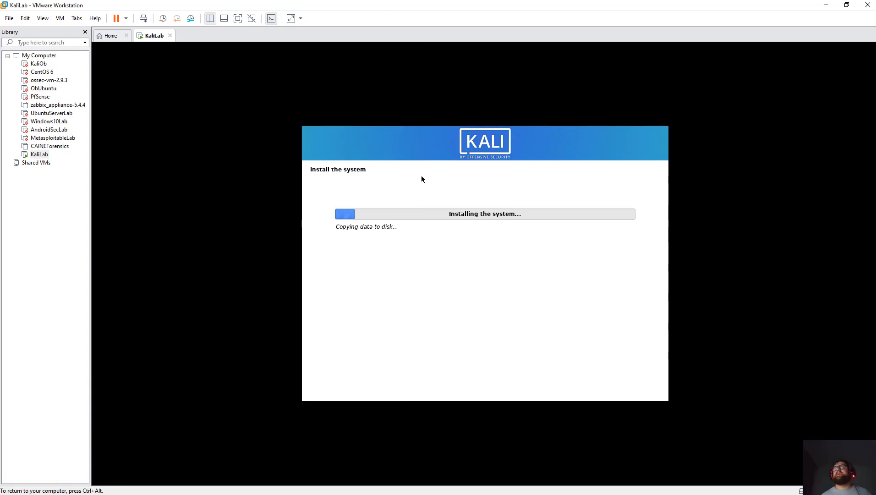
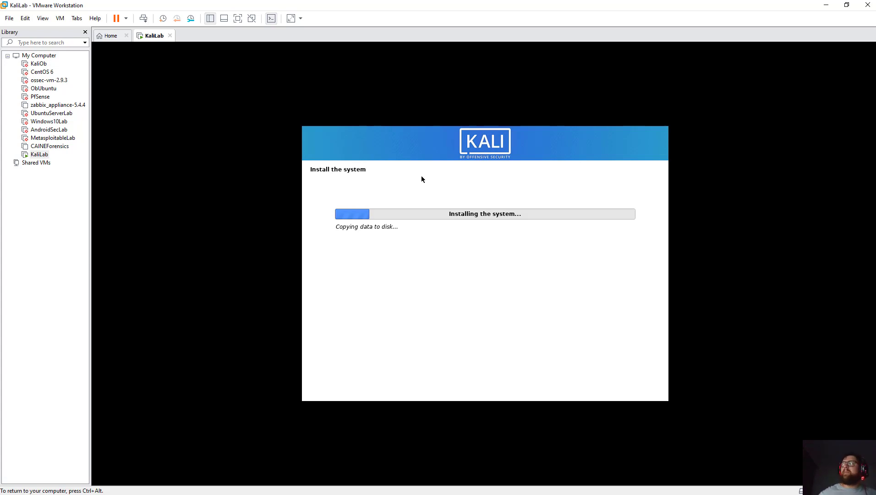
# Release keyboard and mouse from the Kali VM while its install keeps copying data.
pyautogui.hotkey('ctrl', 'alt')
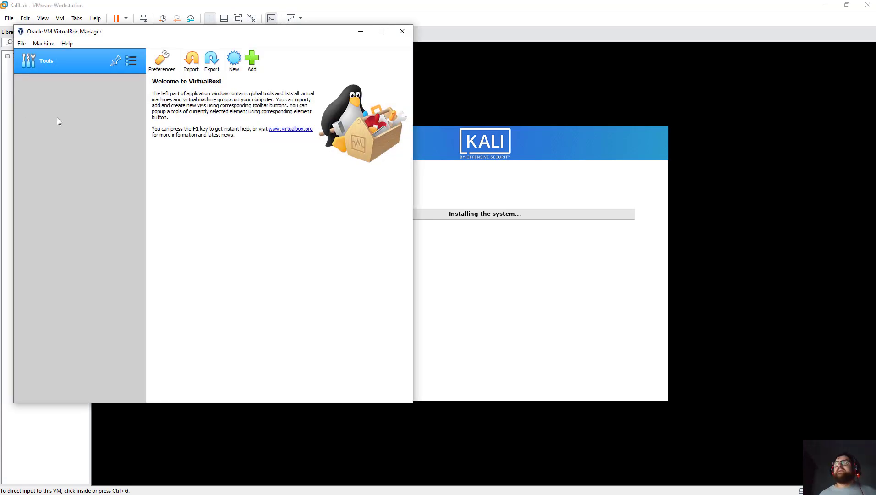
# Start a new VirtualBox machine named Windows10Lab with type Windows 10 (64-bit).
pyautogui.click(234, 60)
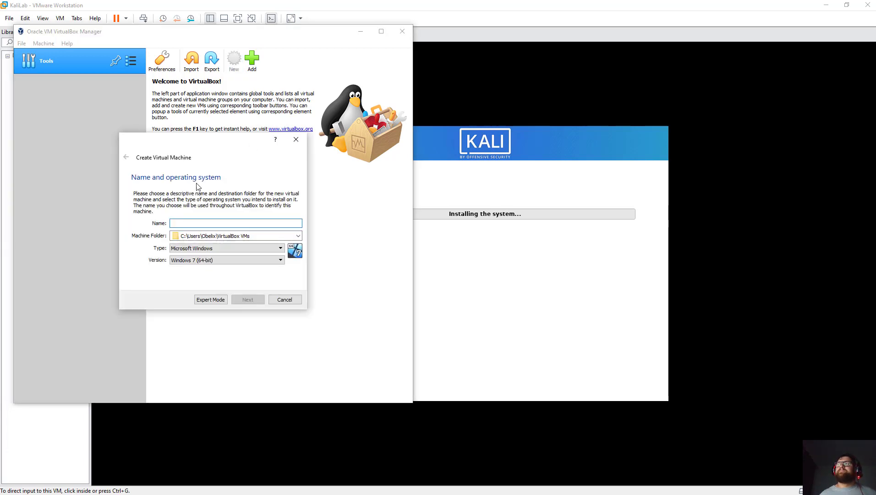
pyautogui.write('Windo')
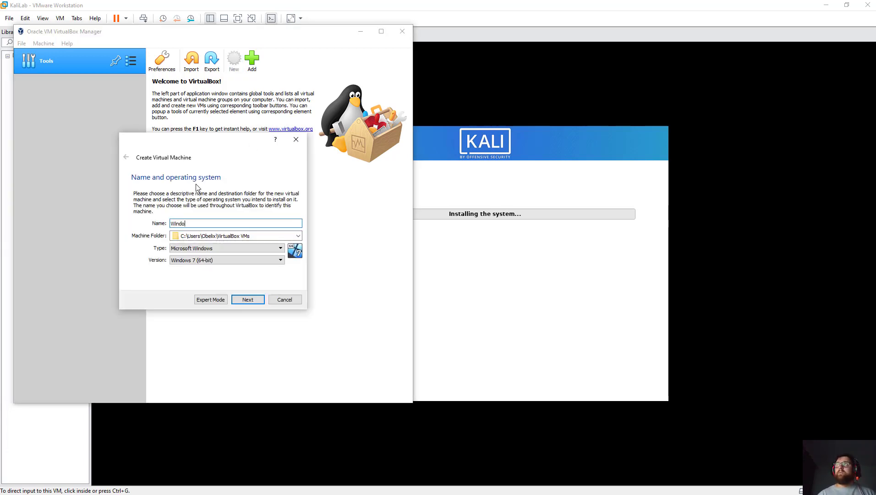
pyautogui.write('ws10Lab')
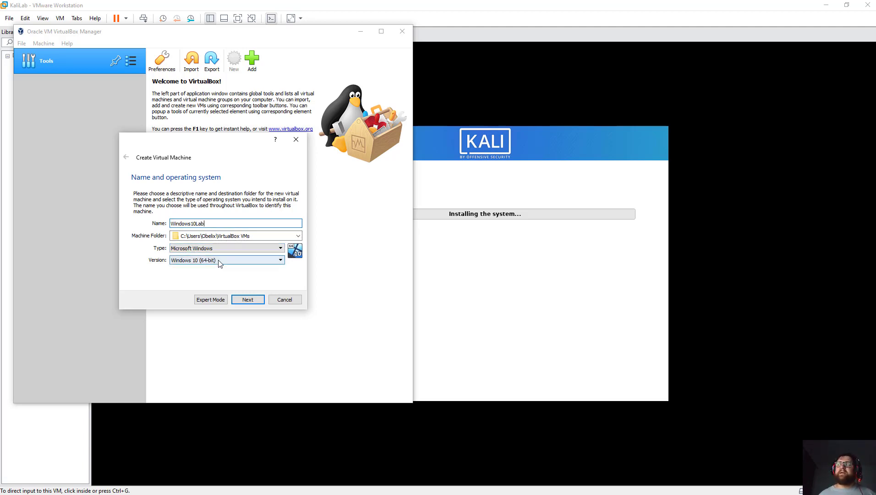
pyautogui.click(259, 295)
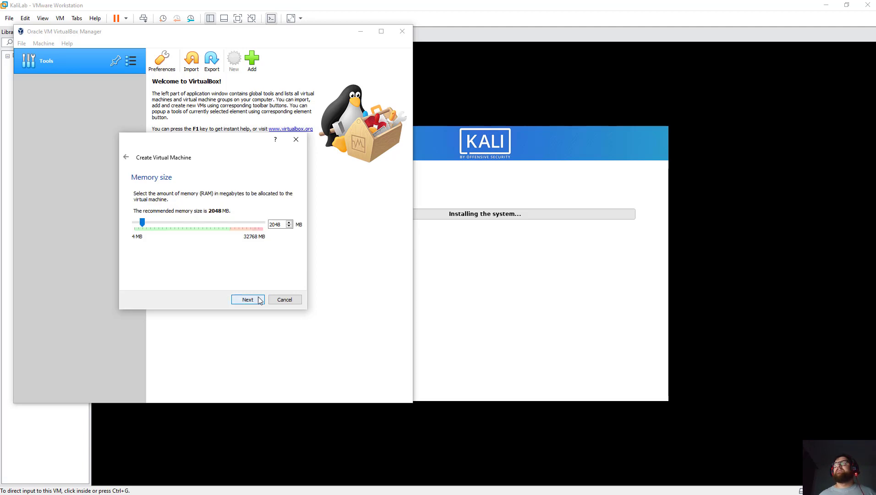
# Set Windows10Lab's memory to 5120 MB and go on to the hard disk step.
pyautogui.click(173, 224)
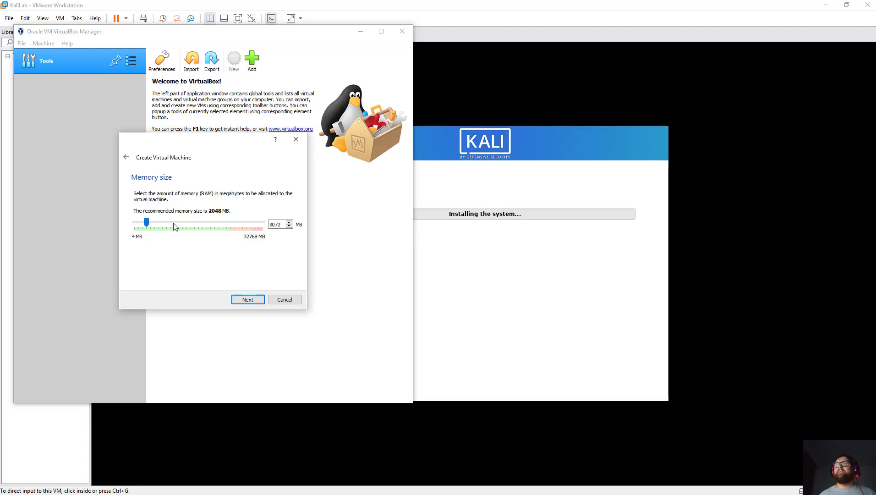
pyautogui.click(173, 224)
pyautogui.click(174, 224)
pyautogui.click(174, 224)
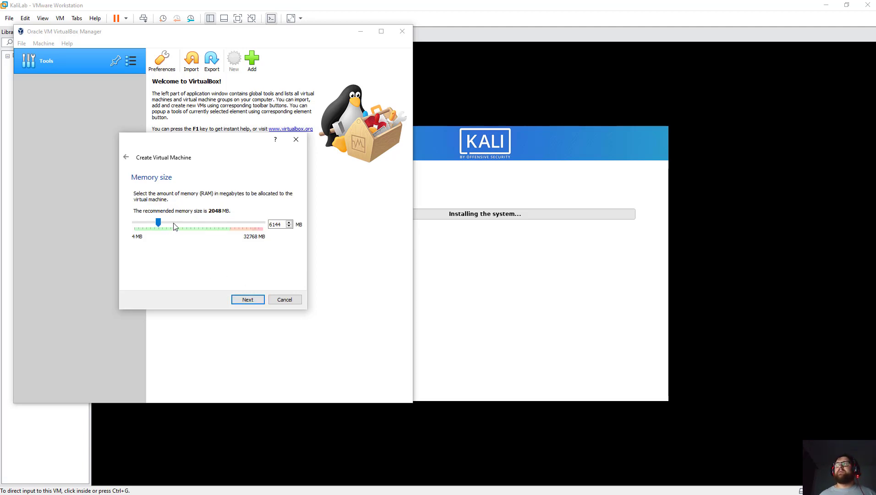
pyautogui.click(148, 223)
pyautogui.click(248, 299)
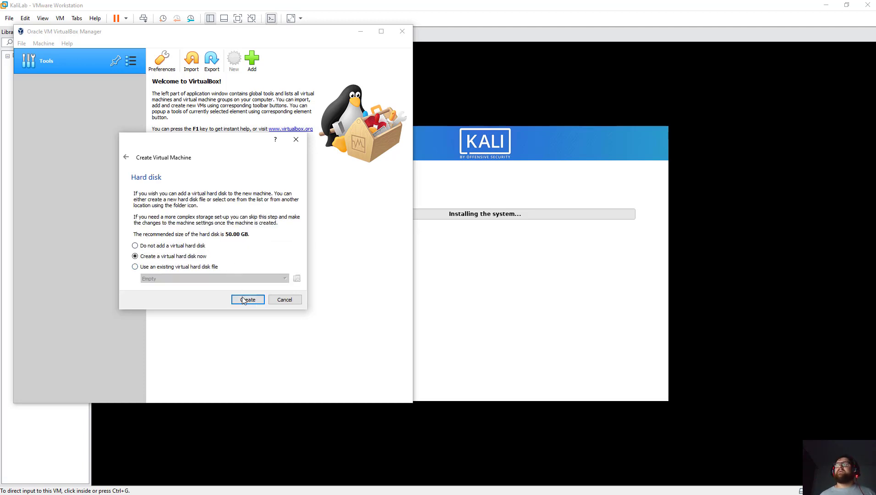
# Create a new VDI hard disk with fixed-size storage.
pyautogui.click(243, 300)
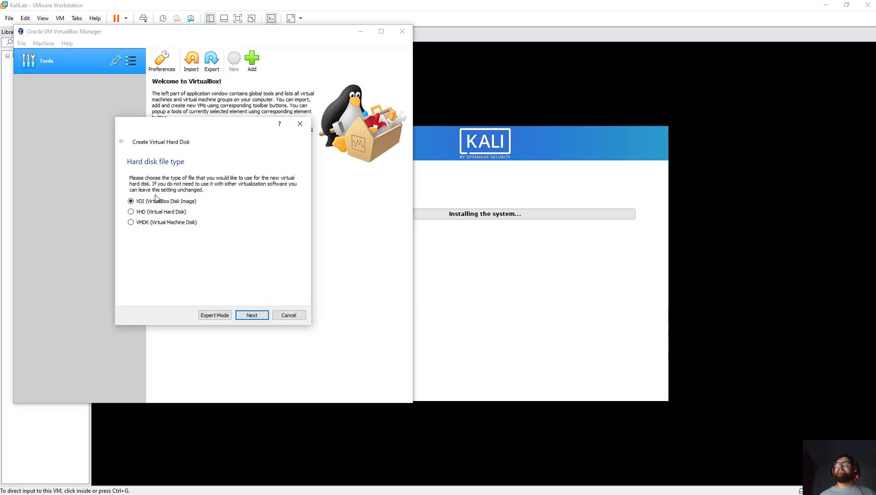
pyautogui.click(254, 315)
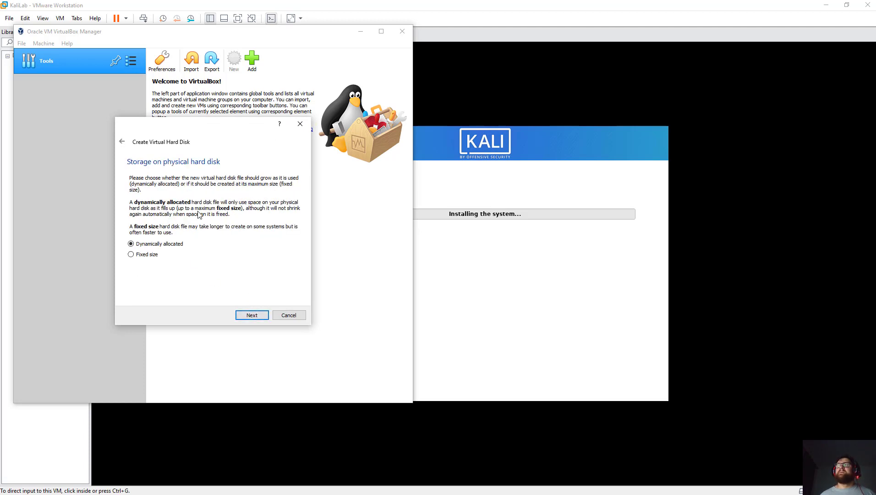
pyautogui.click(148, 254)
pyautogui.click(253, 316)
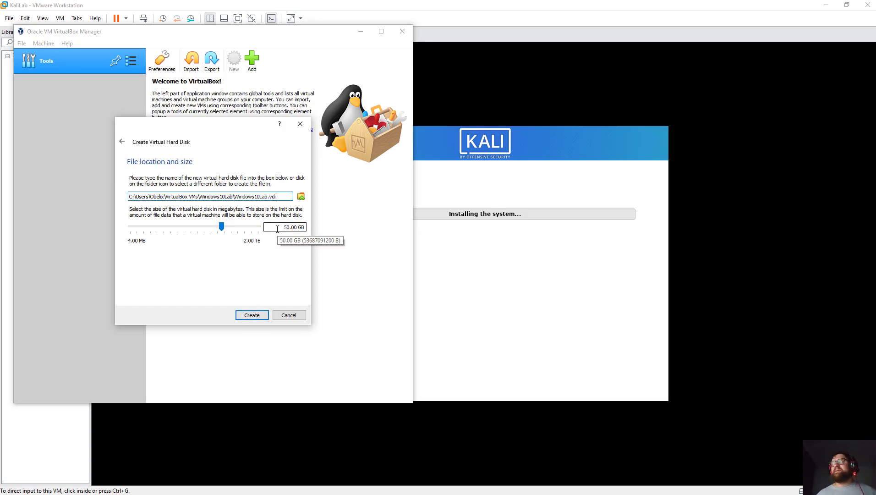
# Set the disk size to 118.14 GB and create the disk.
pyautogui.click(239, 229)
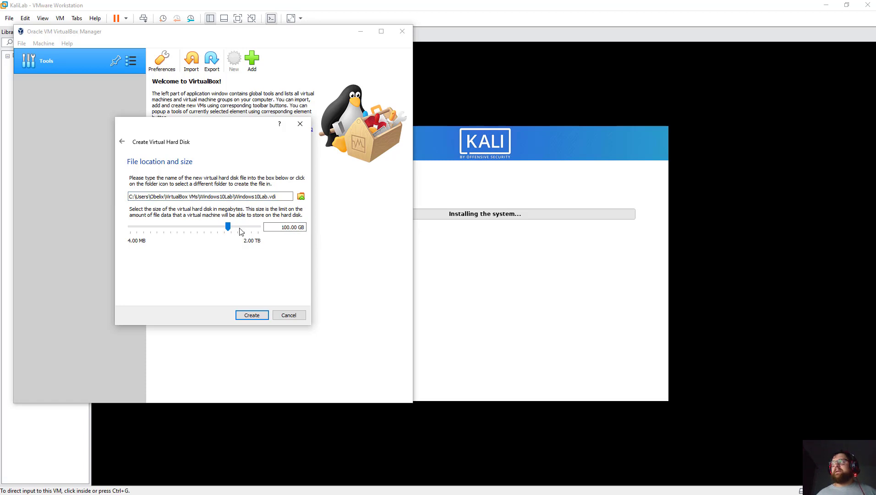
pyautogui.click(242, 232)
pyautogui.moveTo(237, 231); pyautogui.dragTo(233, 231)
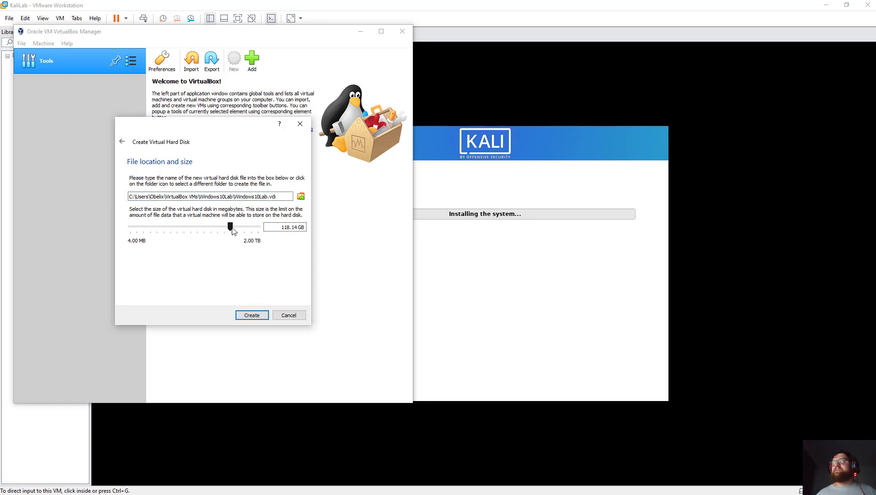
pyautogui.click(251, 316)
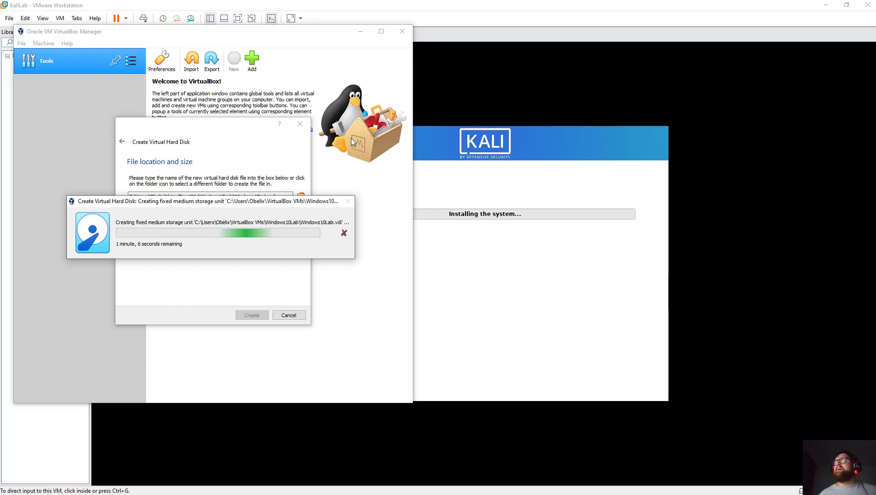
# Check on the Kali install in VMware, then switch back to VirtualBox Manager.
pyautogui.click(455, 8)
pyautogui.click(411, 284)
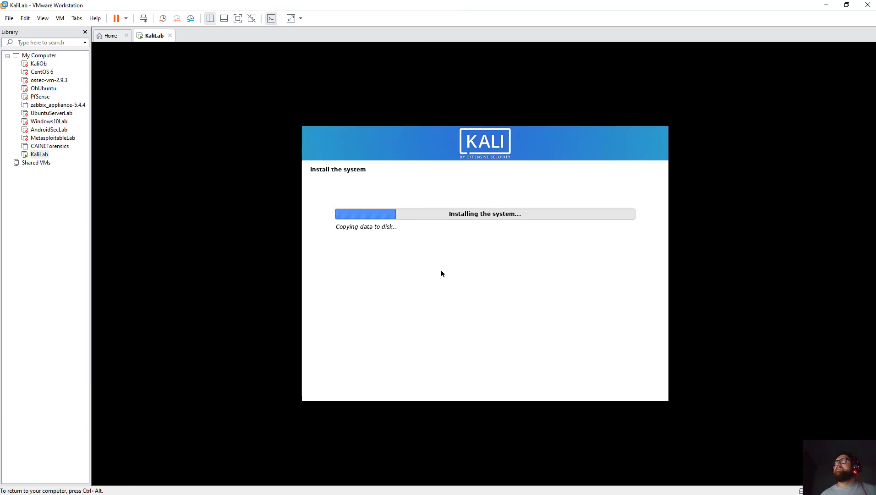
pyautogui.hotkey('ctrl', 'alt')
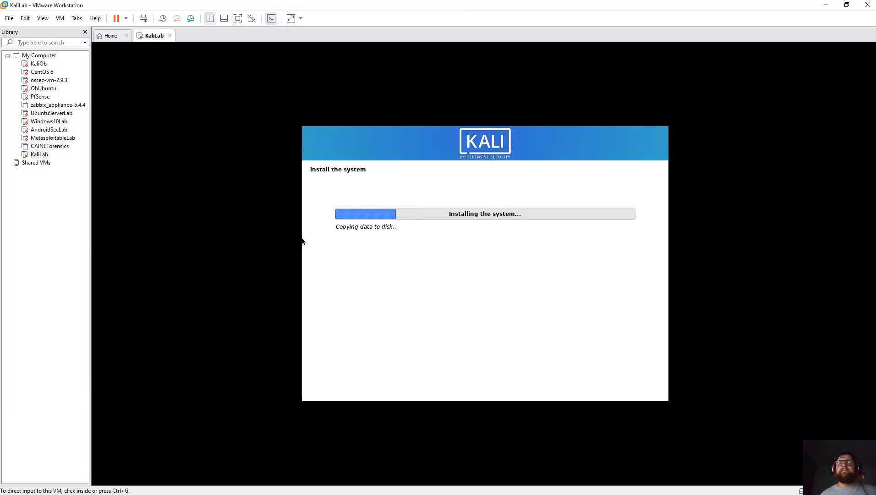
pyautogui.hotkey('alt', 'Tab')
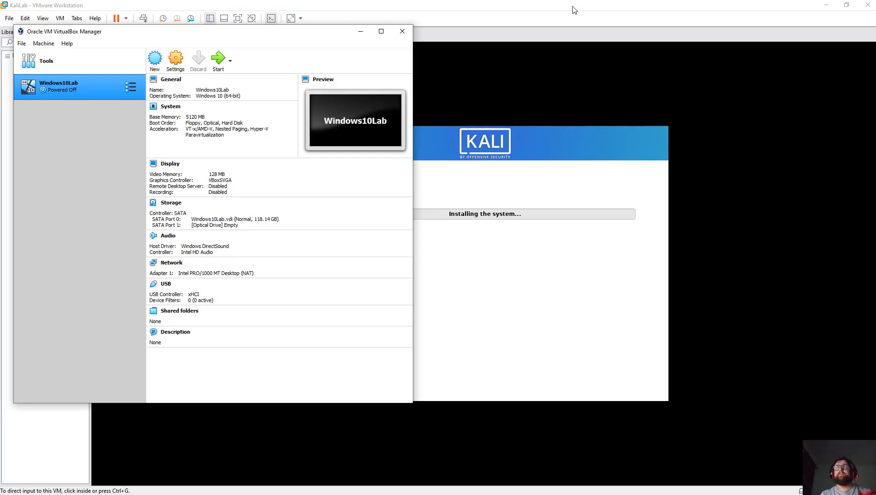
# In Windows10Lab's General > Advanced settings, set Shared Clipboard and Drag'n'Drop to Bidirectional.
pyautogui.moveTo(282, 33); pyautogui.dragTo(295, 58)
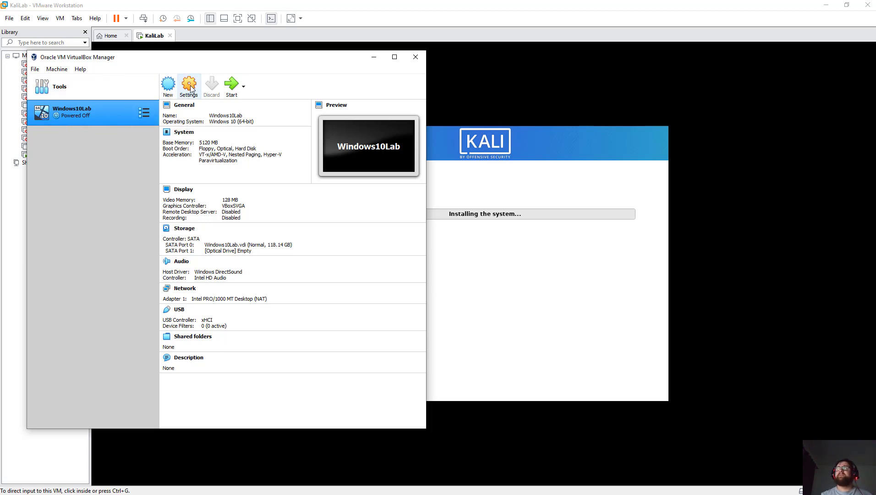
pyautogui.click(191, 88)
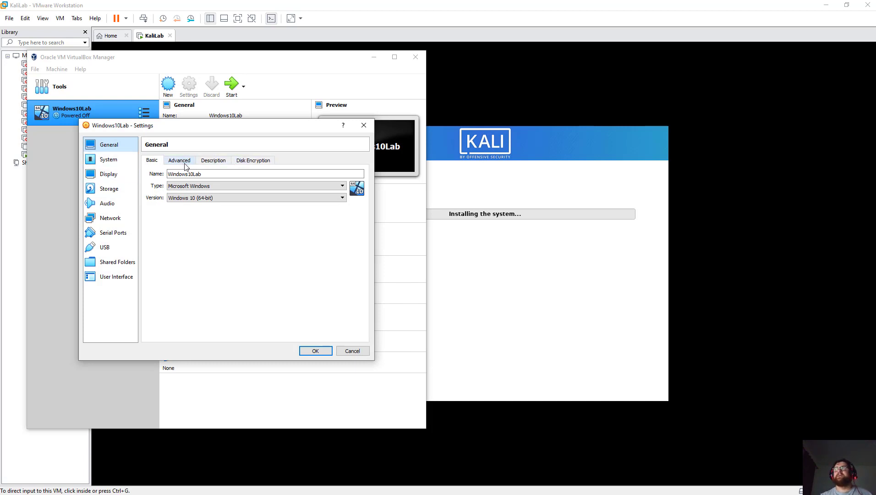
pyautogui.click(184, 165)
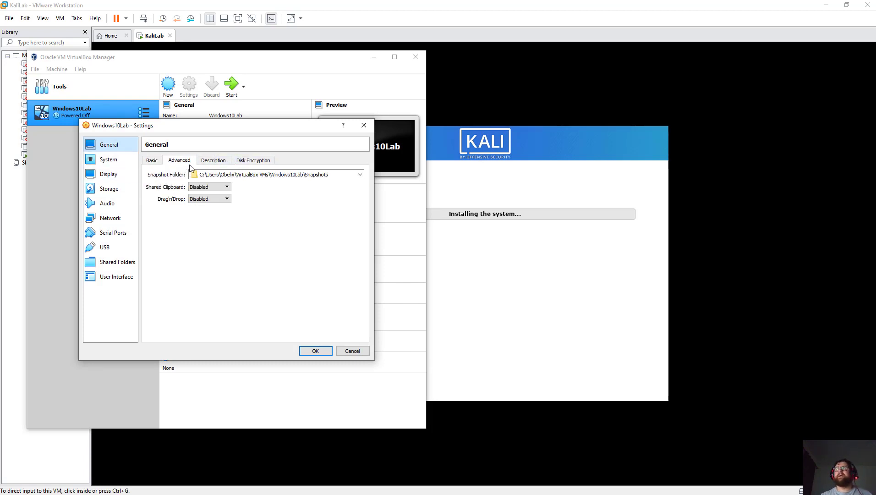
pyautogui.click(218, 187)
pyautogui.click(201, 210)
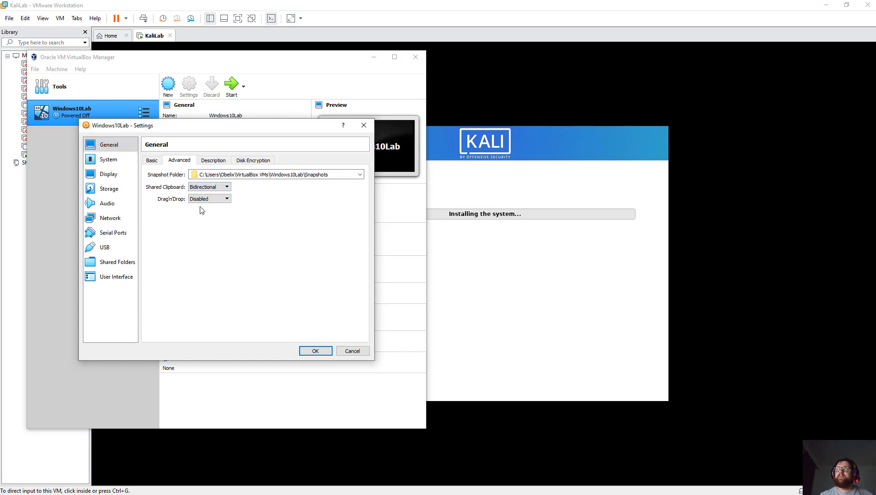
pyautogui.click(207, 199)
pyautogui.click(201, 225)
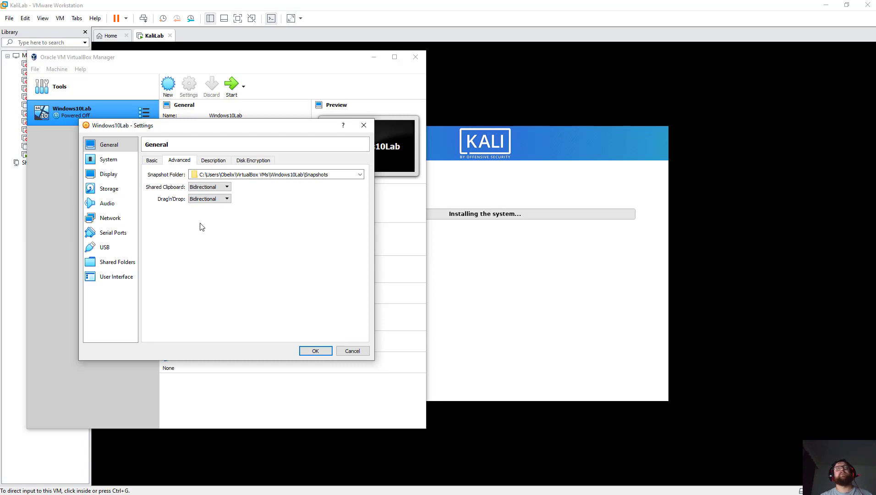
# Review the Description, Disk Encryption, System (motherboard, processor) and Display settings pages.
pyautogui.click(228, 161)
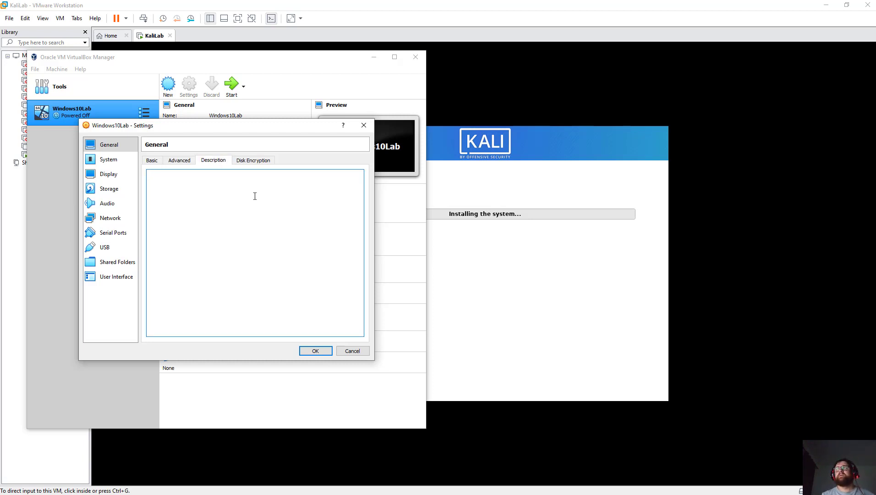
pyautogui.click(255, 233)
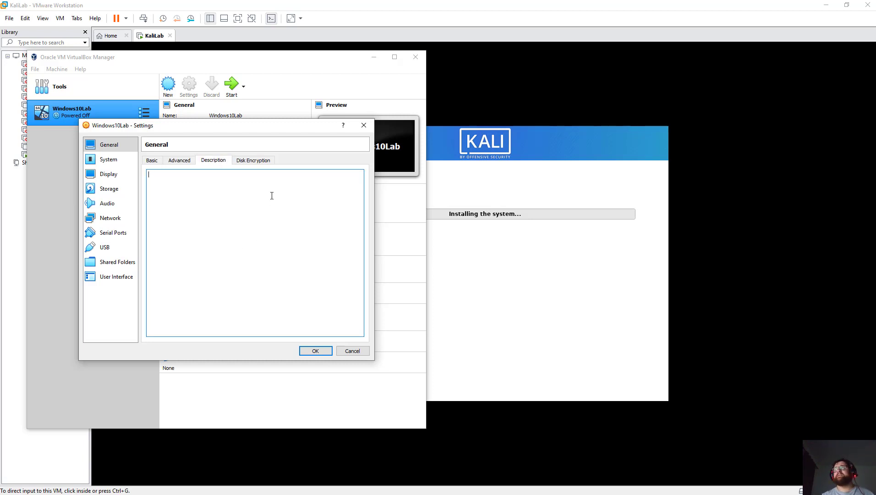
pyautogui.click(243, 162)
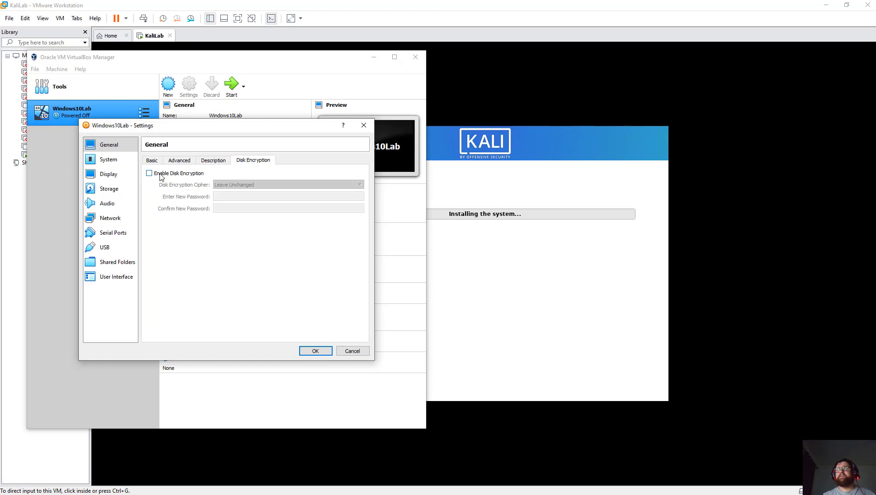
pyautogui.click(151, 163)
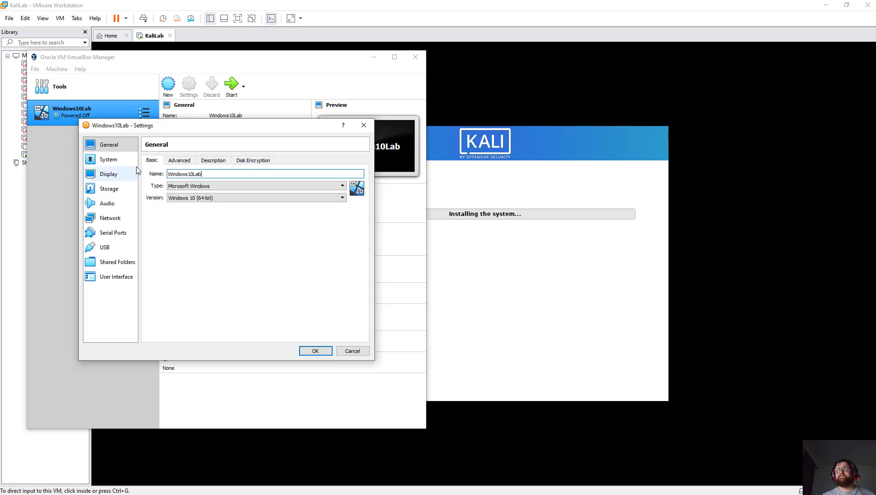
pyautogui.click(120, 161)
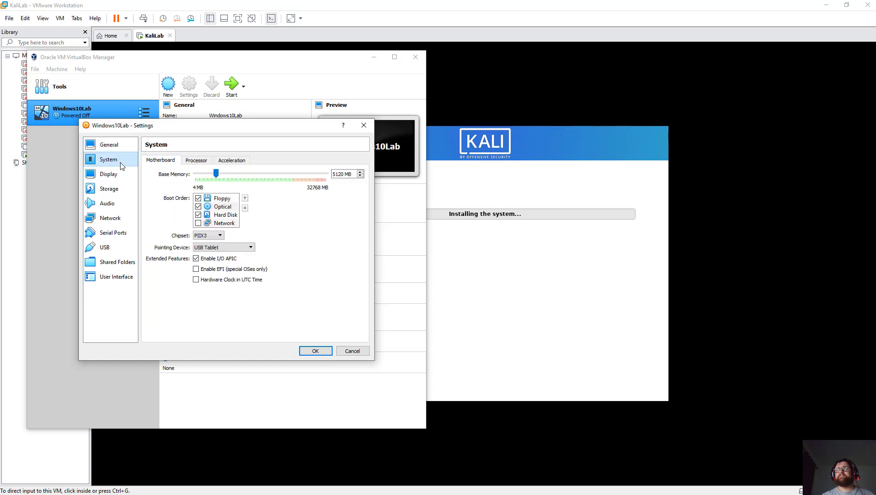
pyautogui.click(195, 163)
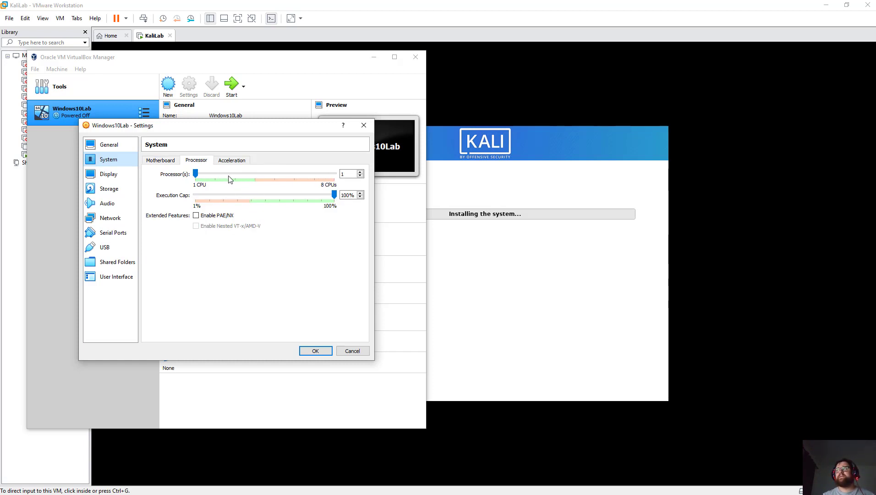
pyautogui.click(170, 162)
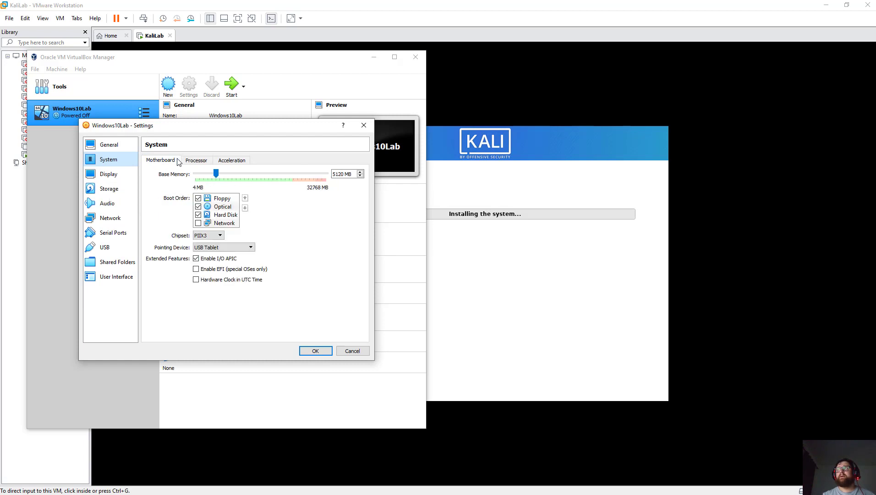
pyautogui.click(126, 176)
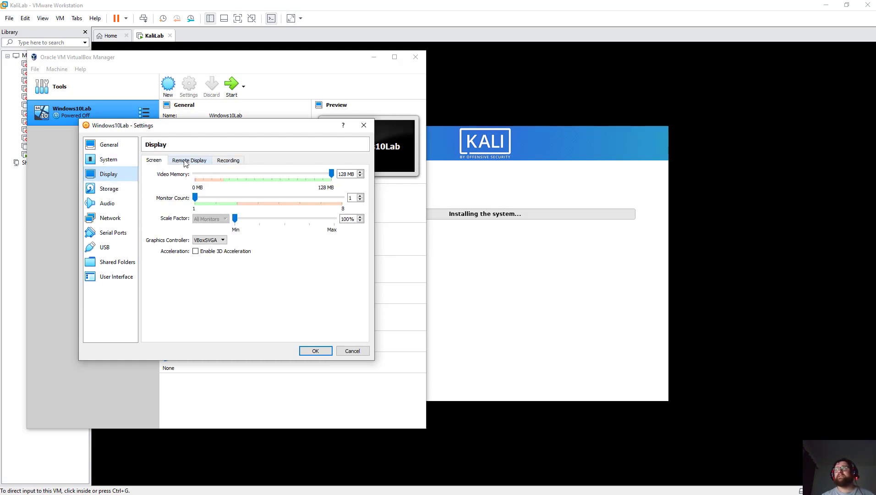
# In Storage, insert en_windows_10_pro_10240_x64_dvd.iso into the empty optical drive.
pyautogui.click(114, 189)
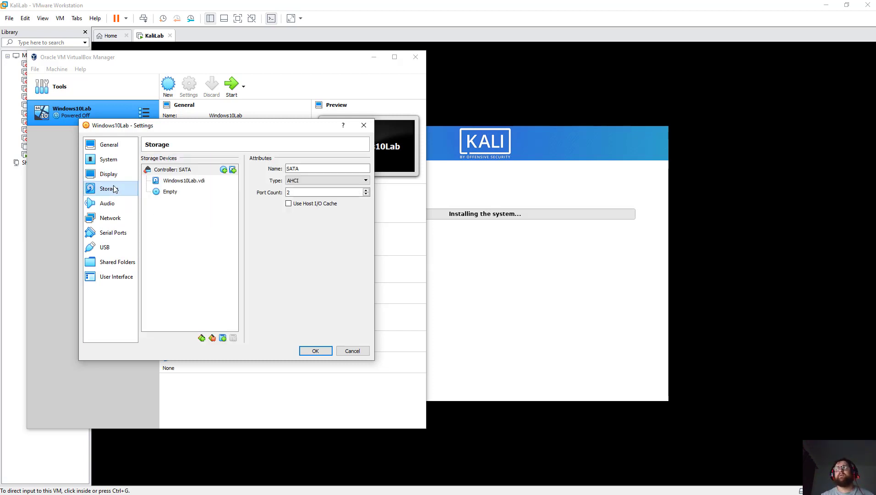
pyautogui.click(180, 183)
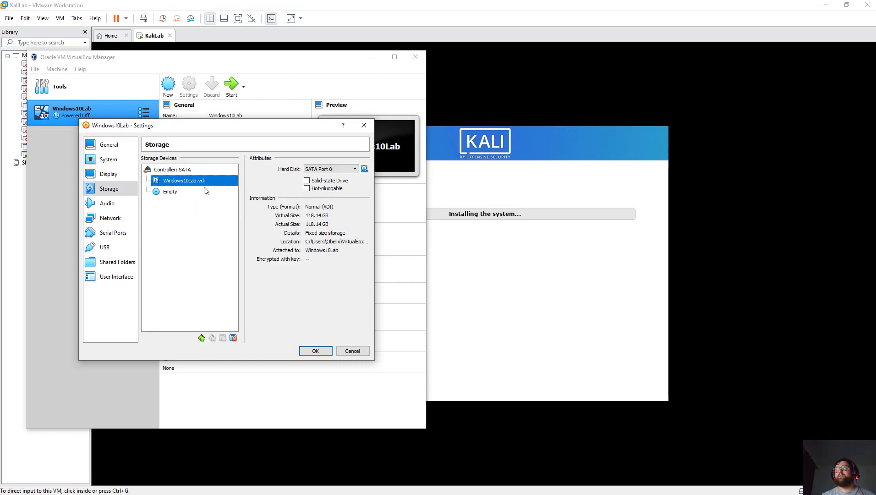
pyautogui.click(173, 195)
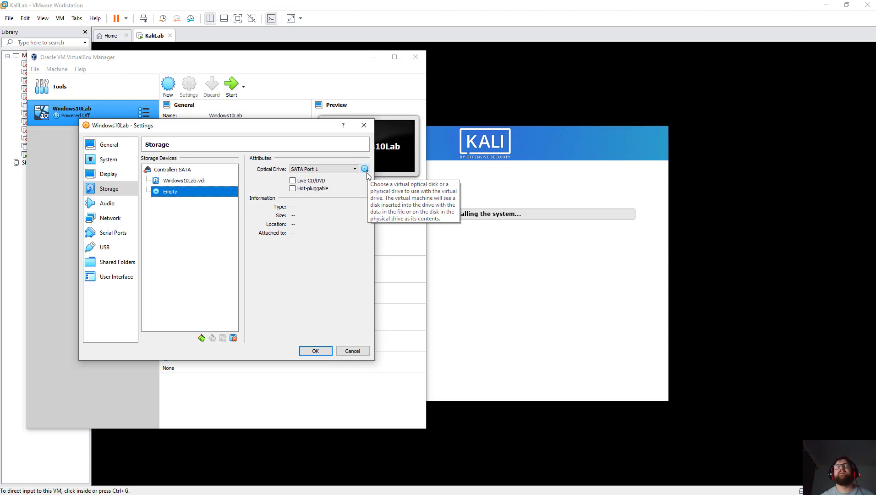
pyautogui.click(365, 170)
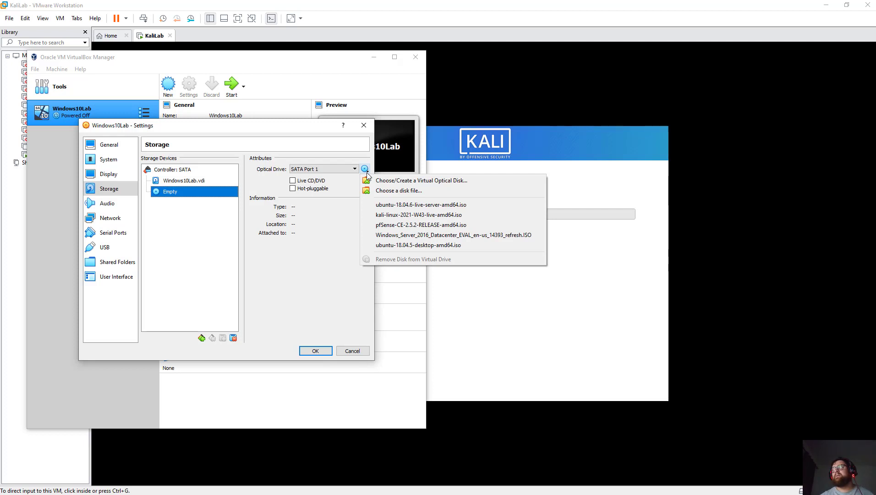
pyautogui.click(391, 191)
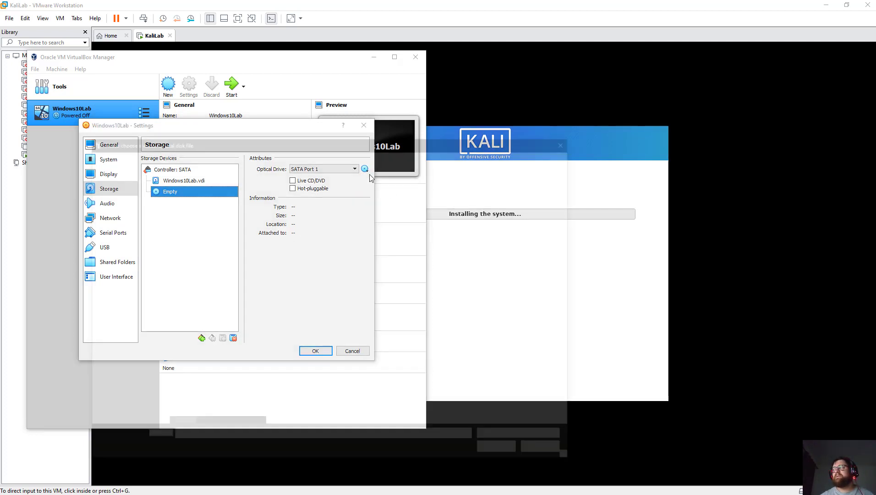
pyautogui.scroll(-5, 248, 259)
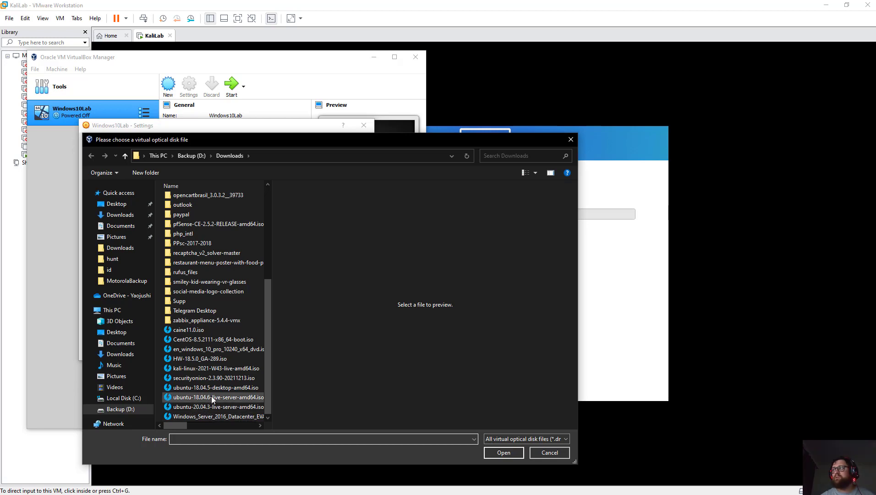
pyautogui.click(215, 348)
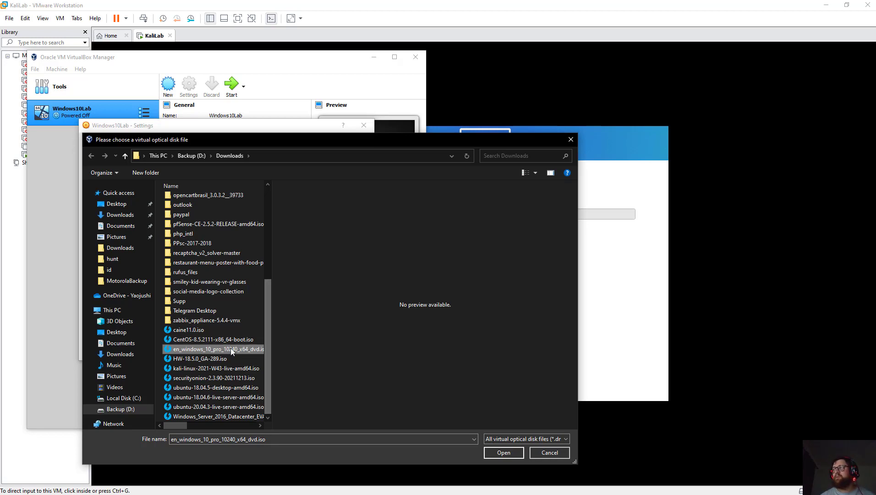
pyautogui.click(506, 456)
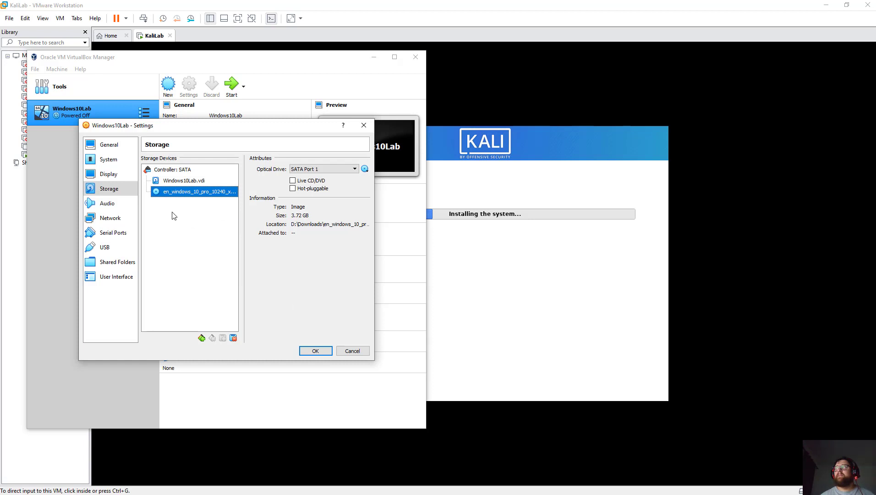
pyautogui.click(108, 206)
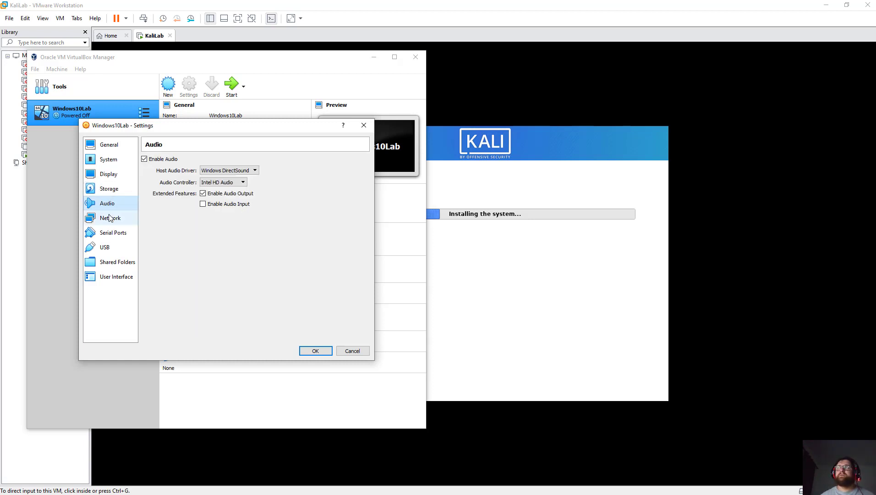
# Review the Network adapters, USB and Shared Folders settings without changing them.
pyautogui.click(110, 216)
pyautogui.click(190, 160)
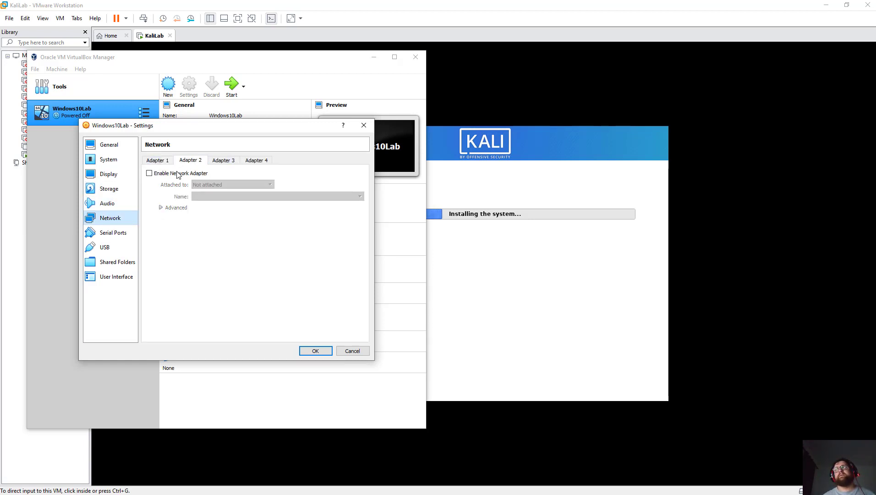
pyautogui.click(174, 175)
pyautogui.click(174, 176)
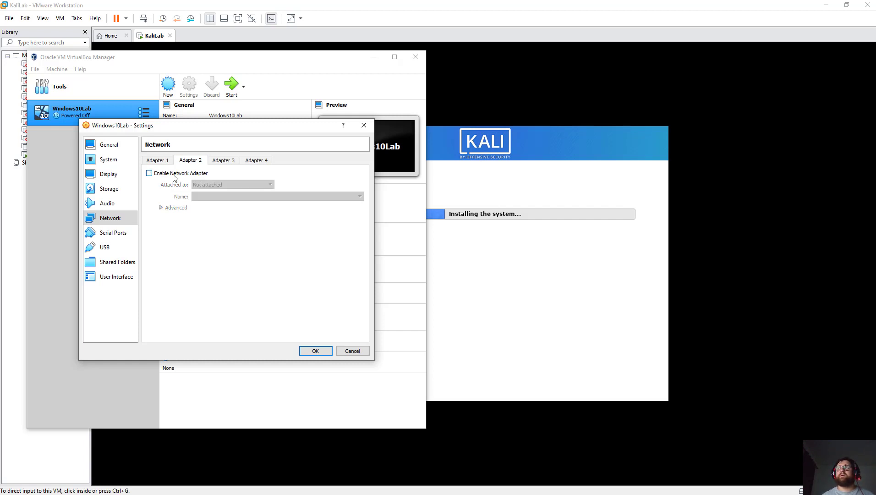
pyautogui.click(156, 160)
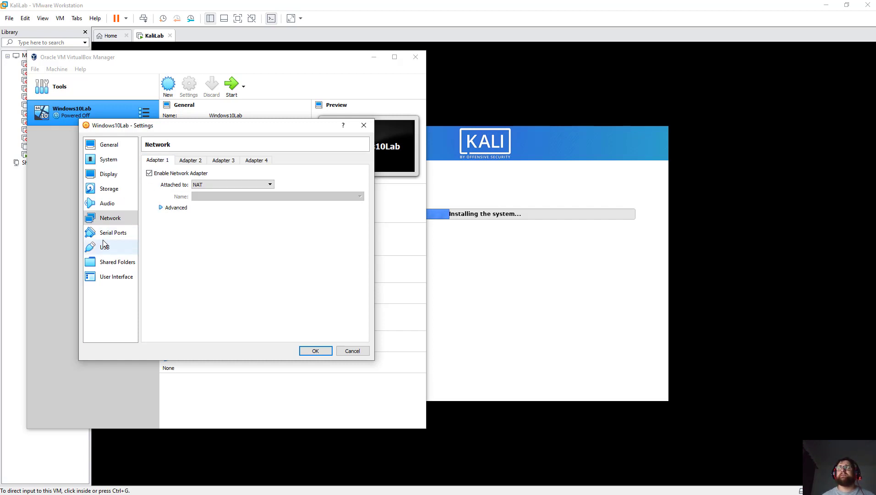
pyautogui.click(110, 248)
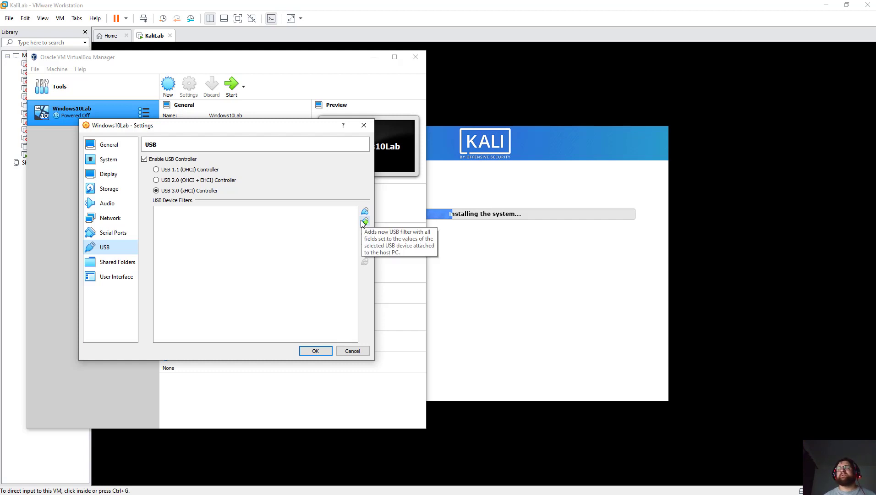
pyautogui.click(118, 261)
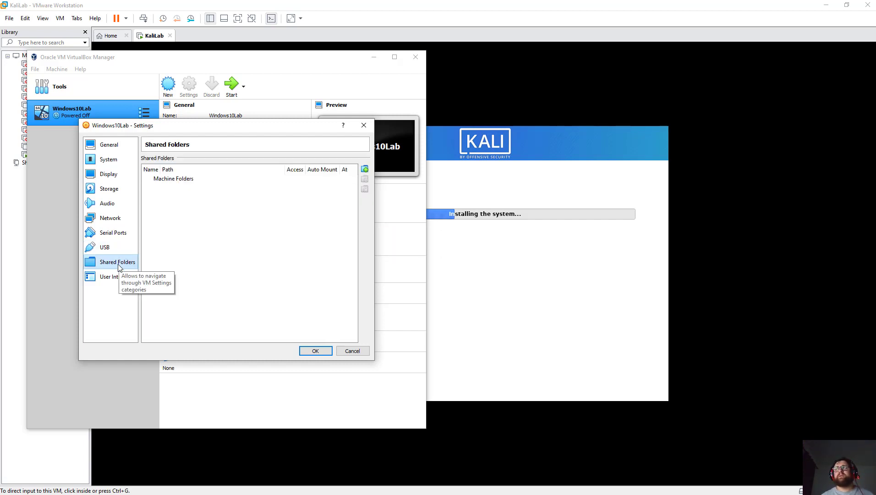
# Show the mini toolbar at the top of the screen and save the settings.
pyautogui.click(110, 276)
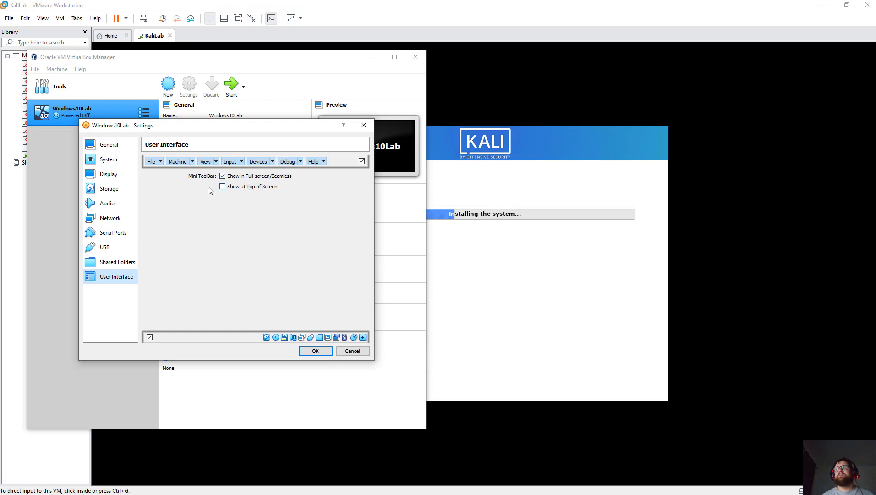
pyautogui.click(223, 187)
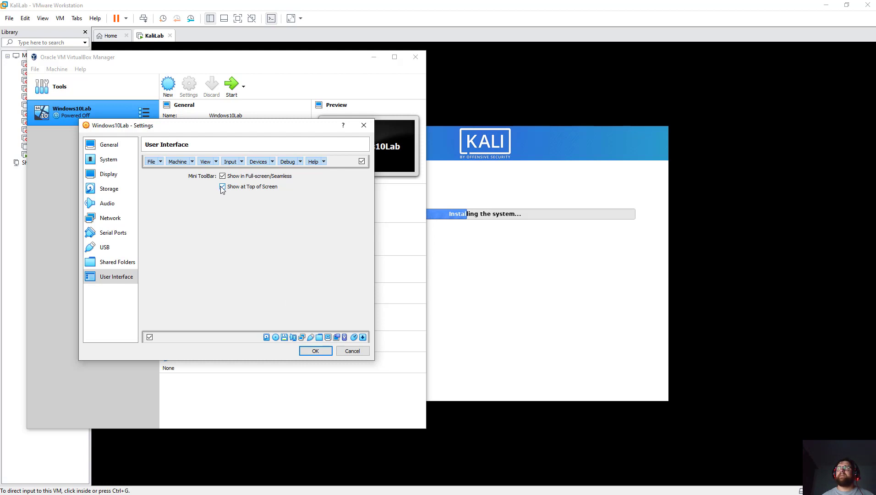
pyautogui.click(315, 351)
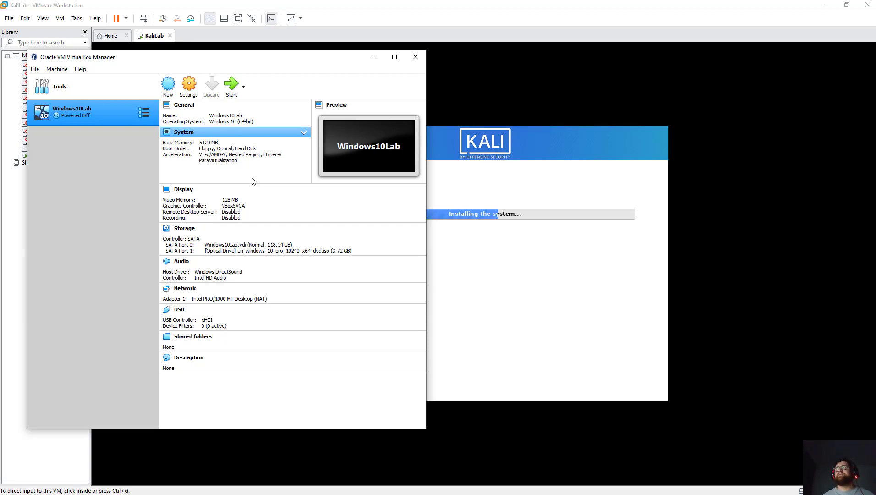
# Remove the Windows10Lab machine, choosing to delete all its files.
pyautogui.rightClick(94, 109)
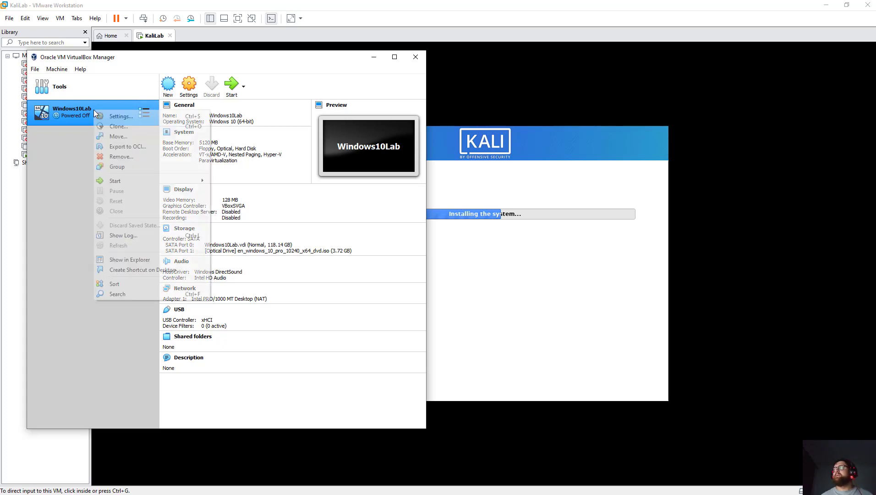
pyautogui.click(126, 156)
pyautogui.click(192, 287)
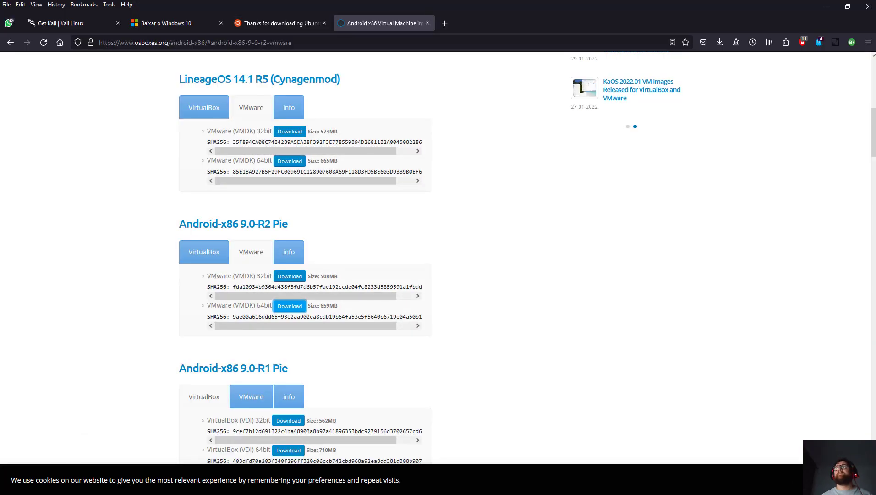
# Search the web for 'metasploitable download' and open the SourceForge Metasploitable result.
pyautogui.click(363, 40)
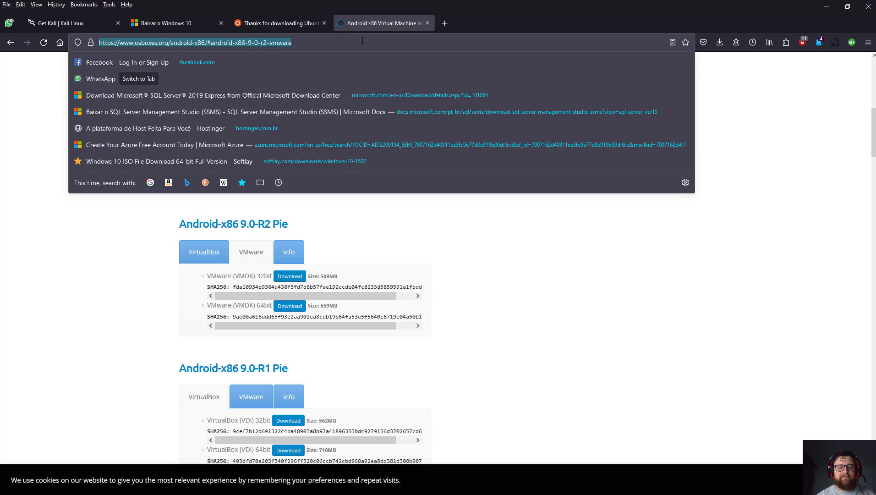
pyautogui.write('metasp')
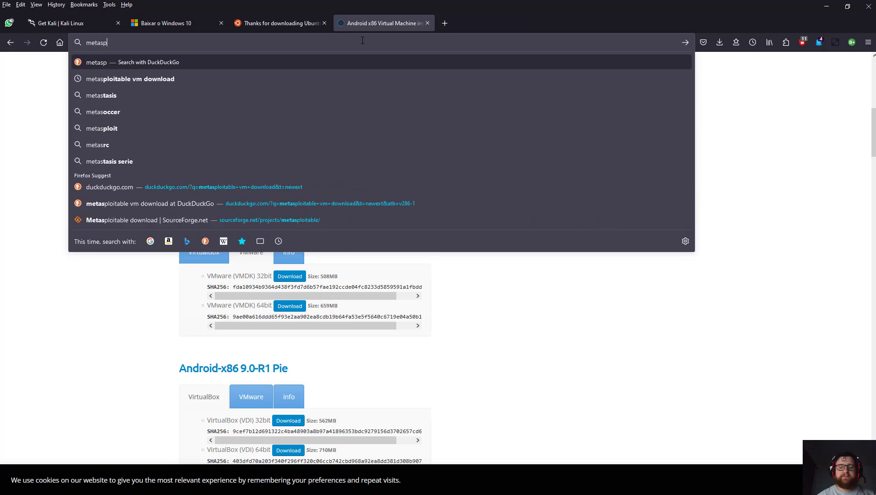
pyautogui.write('loitable dow')
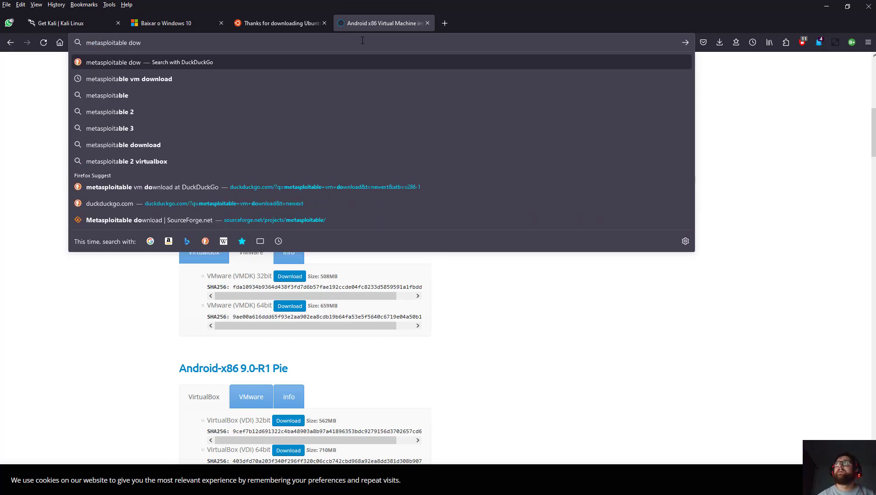
pyautogui.write('nload')
pyautogui.press('Return')
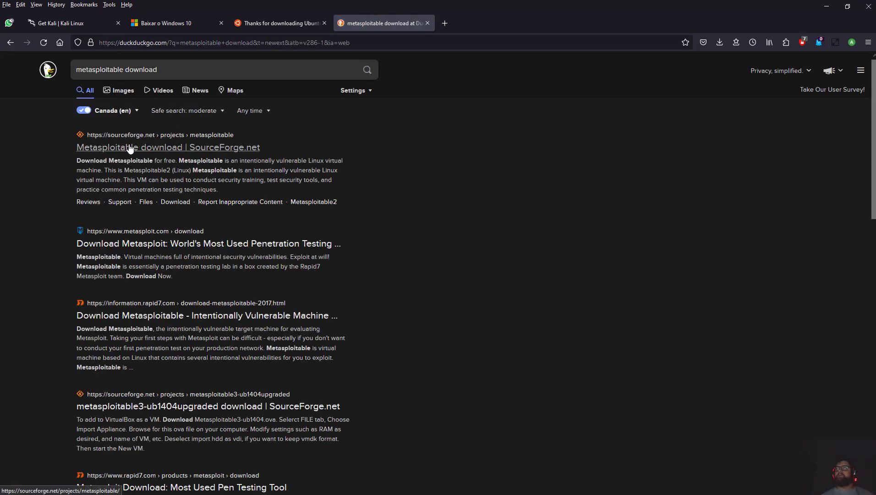
pyautogui.click(130, 148)
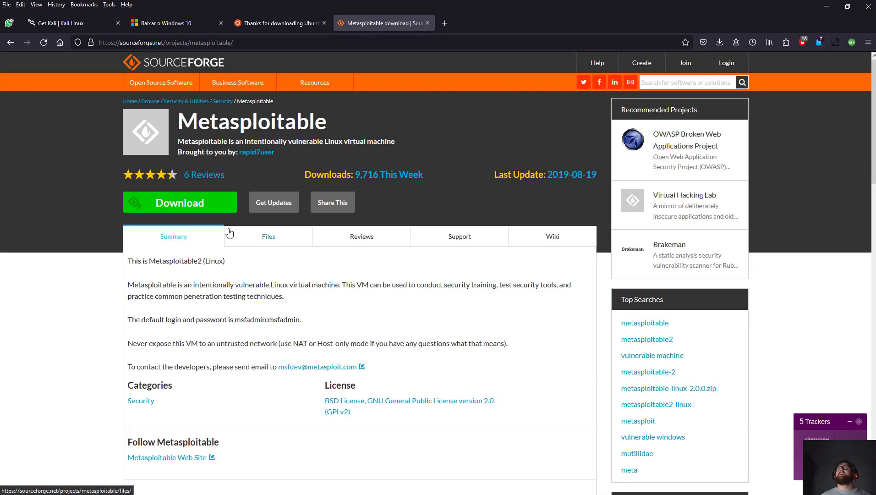
# Download metasploitable-linux-2.0.0.zip and highlight the default login and password line.
pyautogui.click(192, 214)
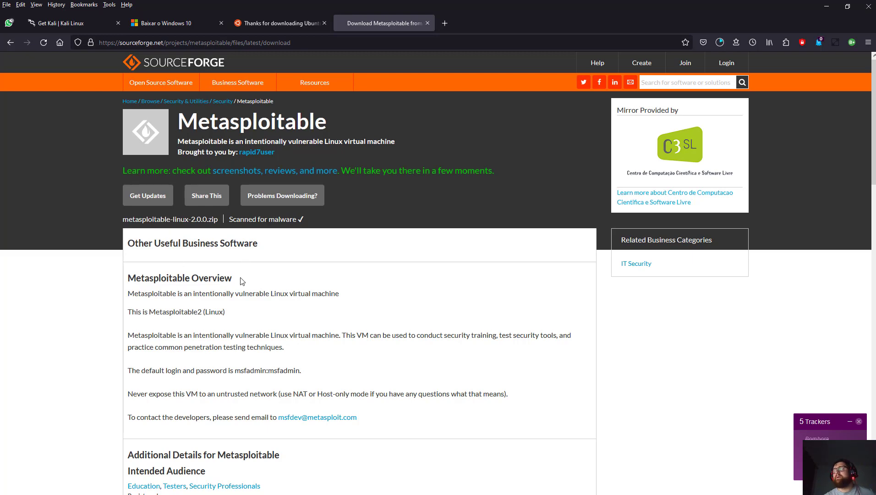
pyautogui.scroll(-2, 252, 311)
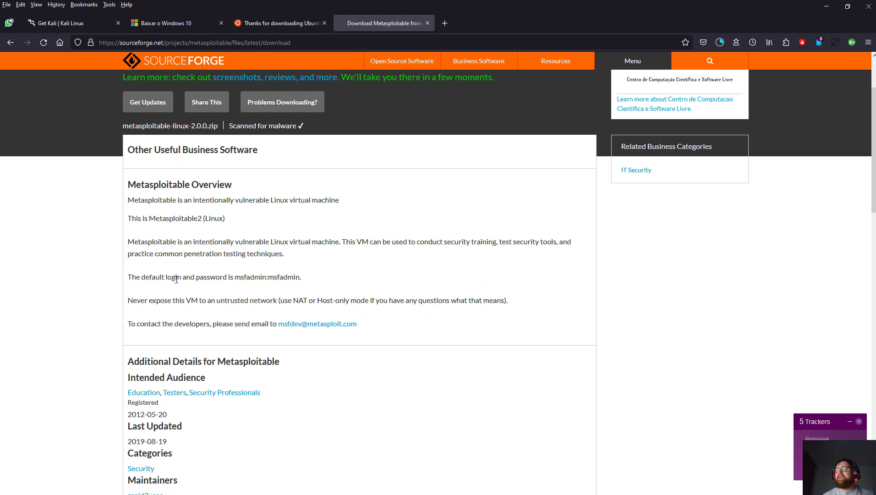
pyautogui.moveTo(167, 277); pyautogui.dragTo(302, 276)
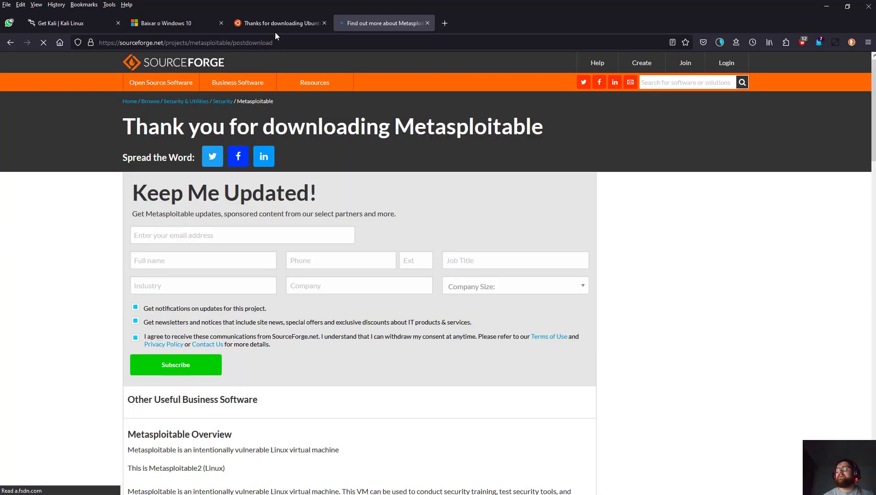
# Check Firefox's downloads and cancel the metasploitable-linux-2.0.0.zip download.
pyautogui.click(274, 28)
pyautogui.click(357, 22)
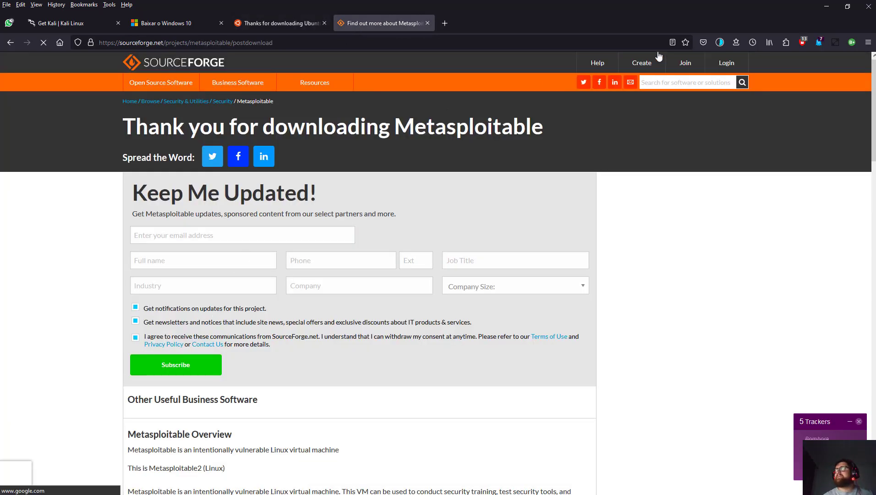
pyautogui.click(717, 42)
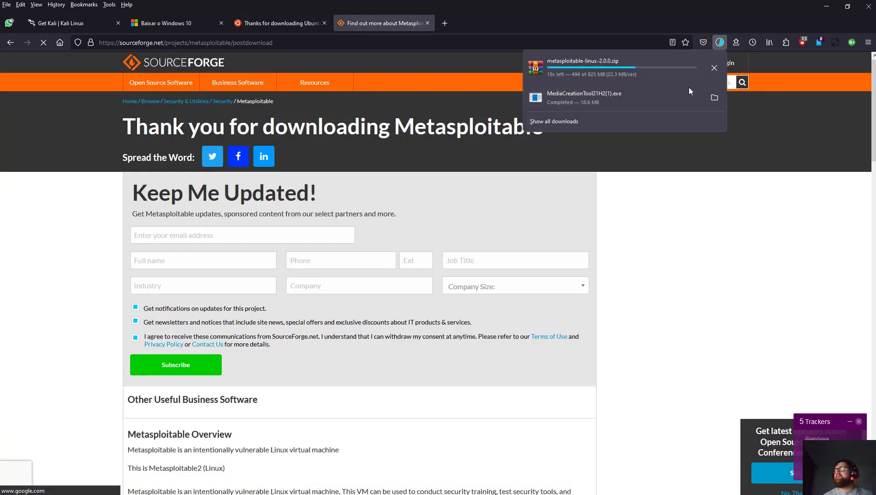
pyautogui.click(713, 71)
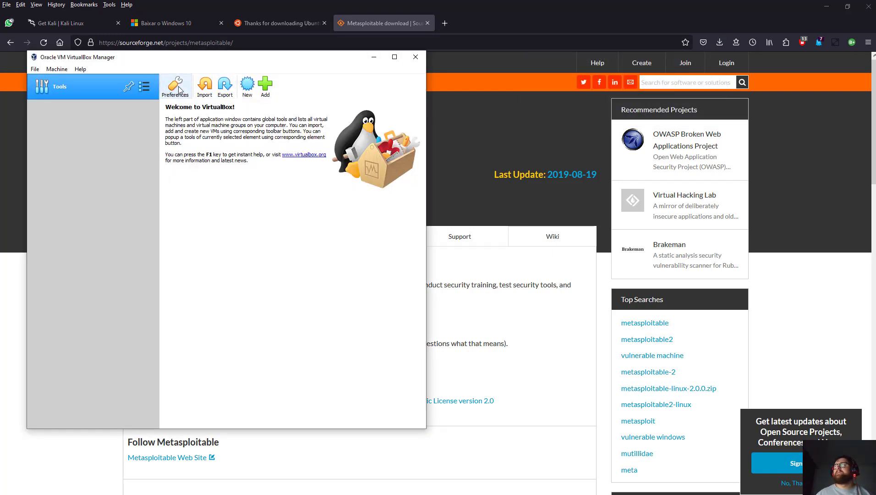
# Begin a new VirtualBox machine, abandon it, and return to the SourceForge page.
pyautogui.click(246, 84)
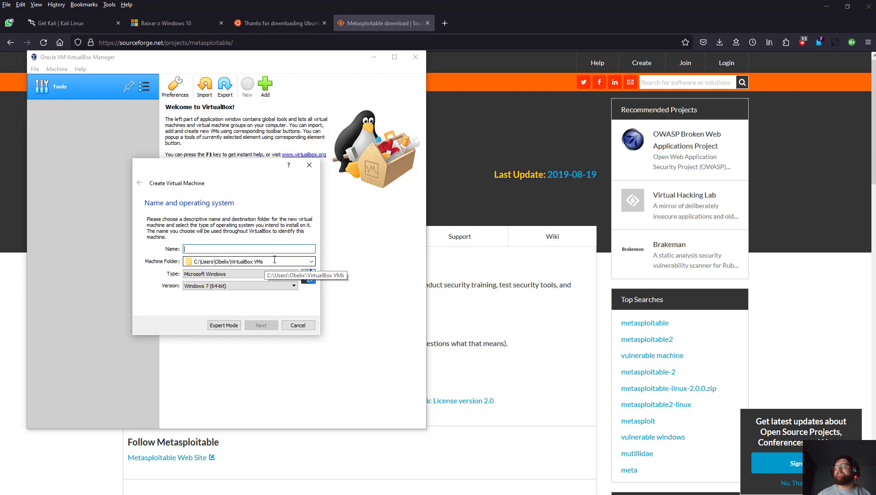
pyautogui.click(298, 325)
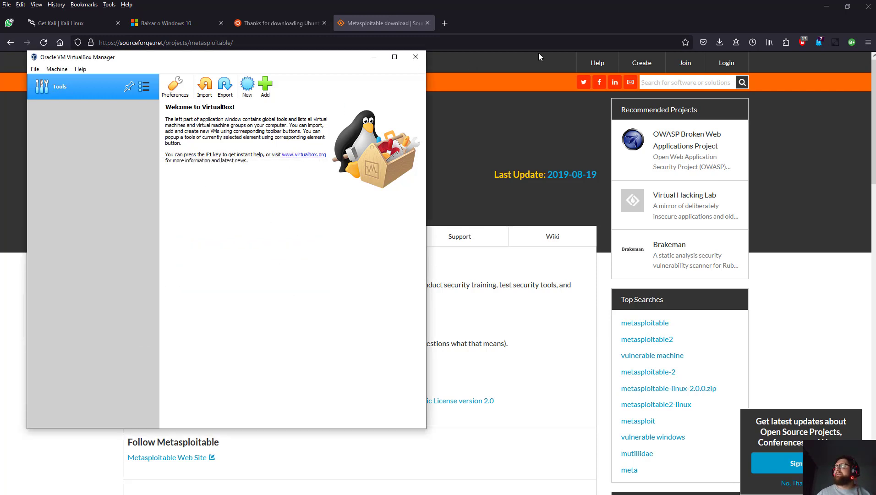
pyautogui.click(369, 21)
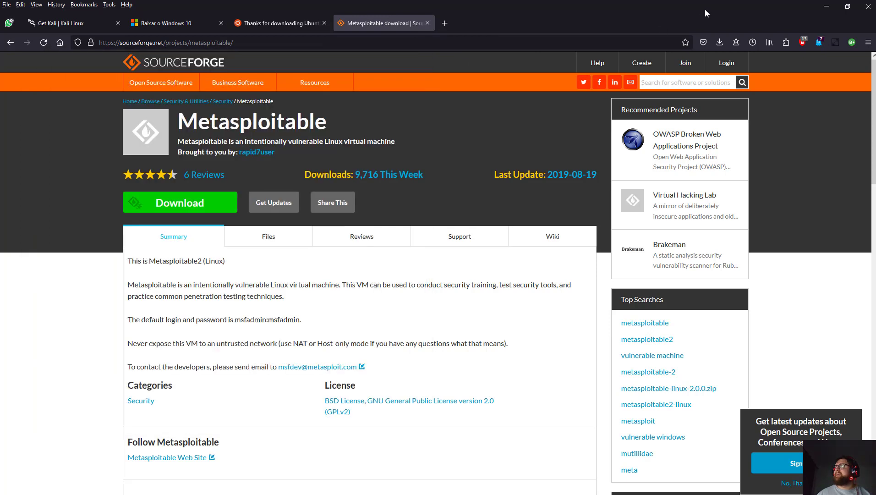
# Retry the canceled metasploitable-linux-2.0.0.zip download from Firefox's downloads list.
pyautogui.click(719, 43)
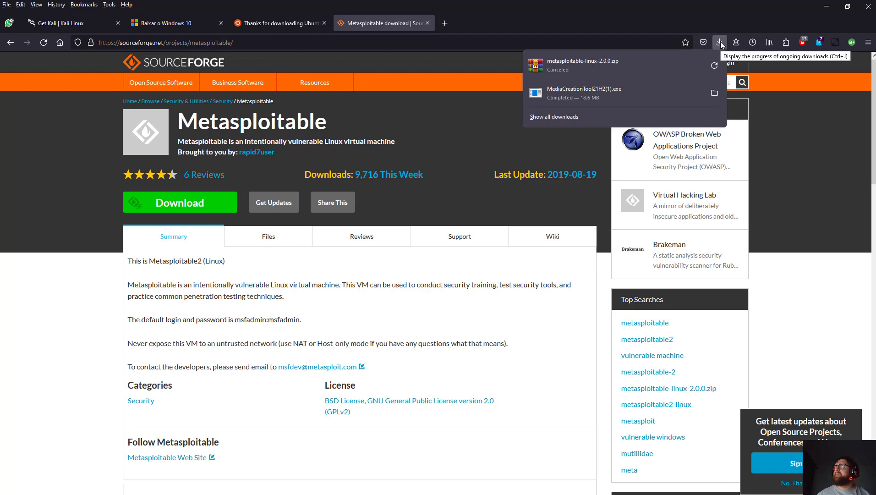
pyautogui.click(719, 42)
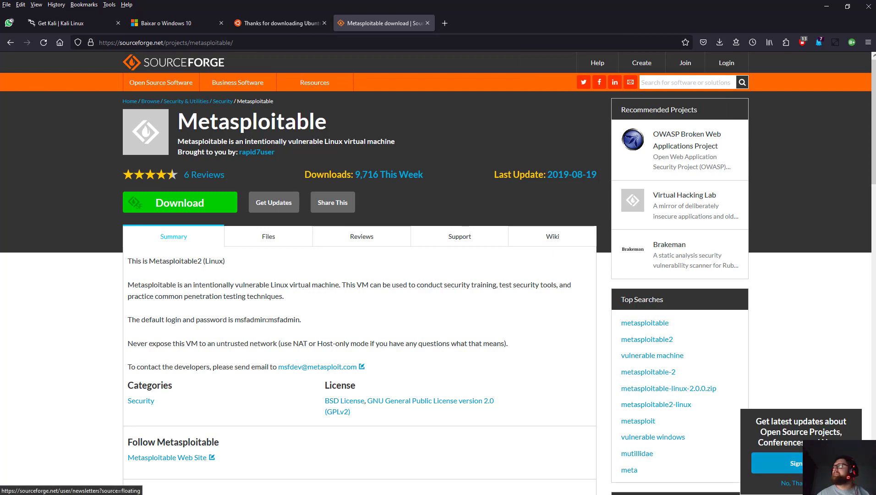
pyautogui.click(721, 44)
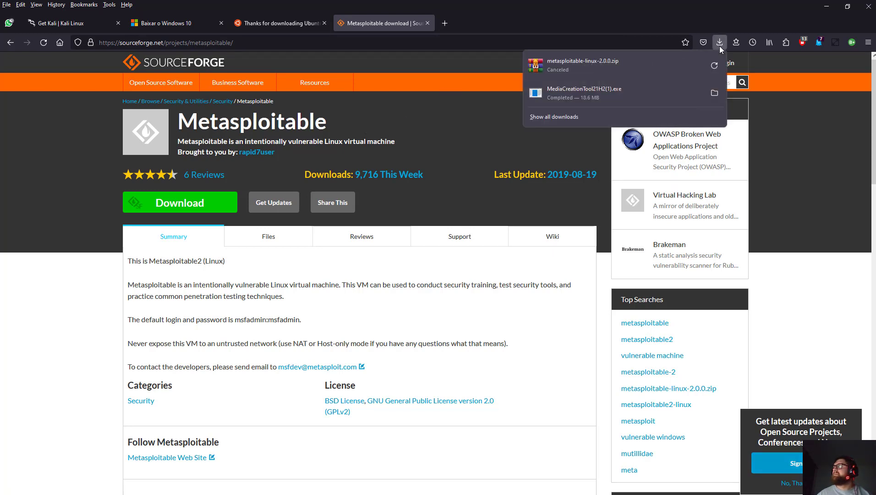
pyautogui.click(713, 66)
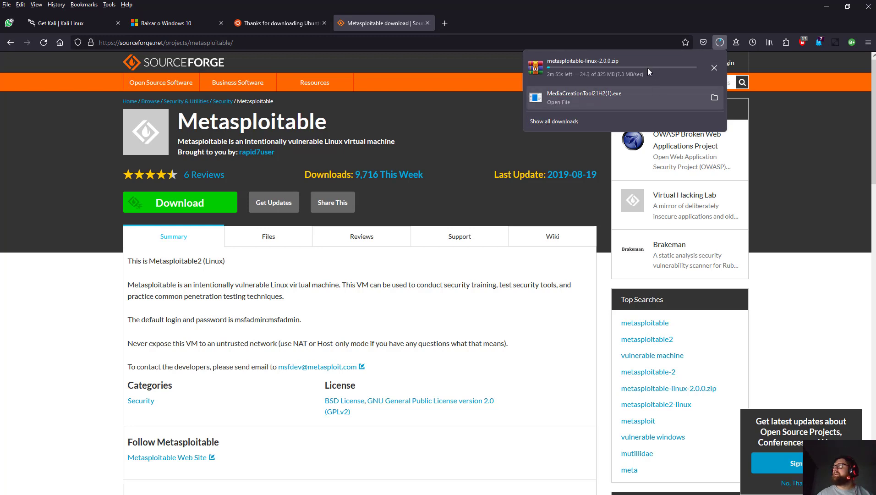
pyautogui.click(382, 20)
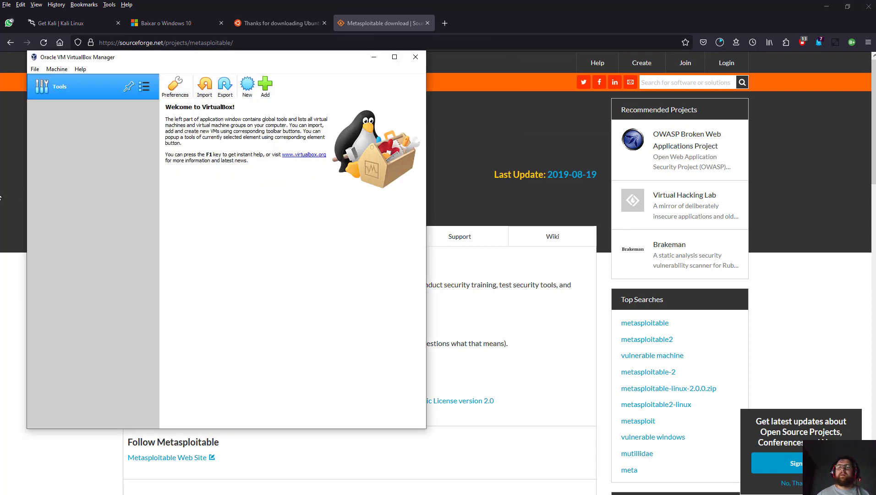
# Start a new VirtualBox machine named Metasploitable with type Linux, version Linux 2.4 (64-bit).
pyautogui.click(248, 84)
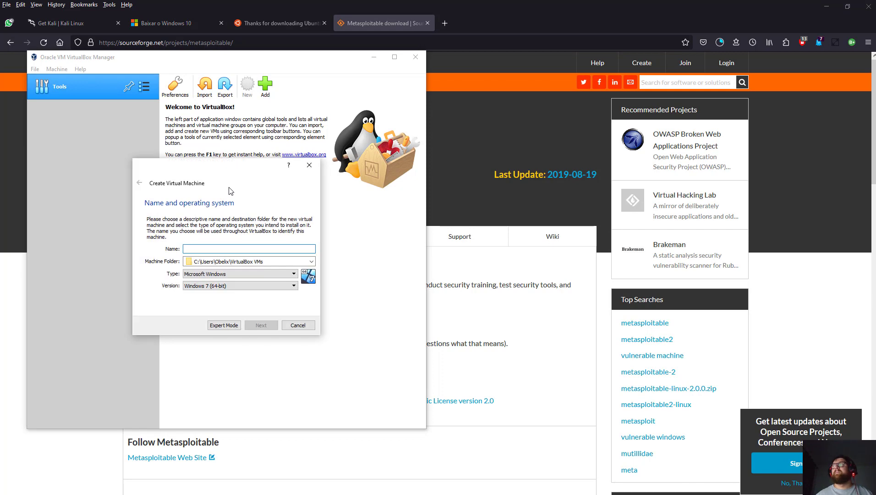
pyautogui.write('Metas')
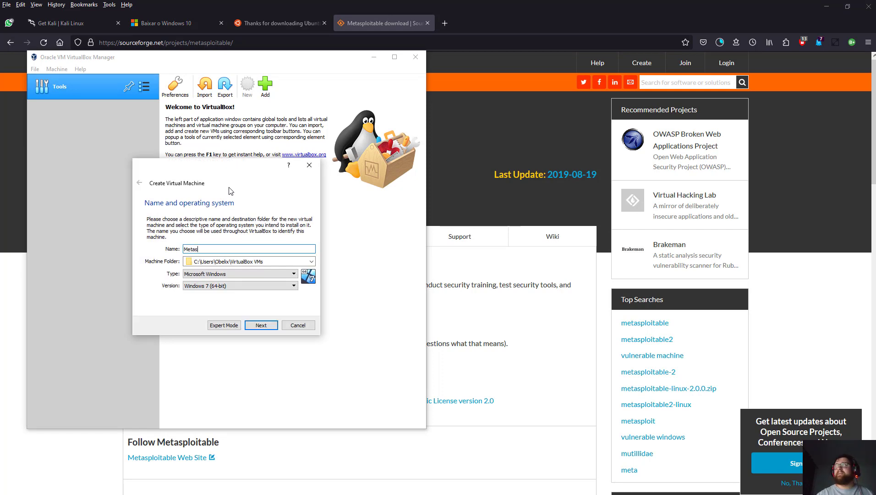
pyautogui.write('ploitable')
pyautogui.click(259, 274)
pyautogui.click(251, 287)
pyautogui.click(250, 285)
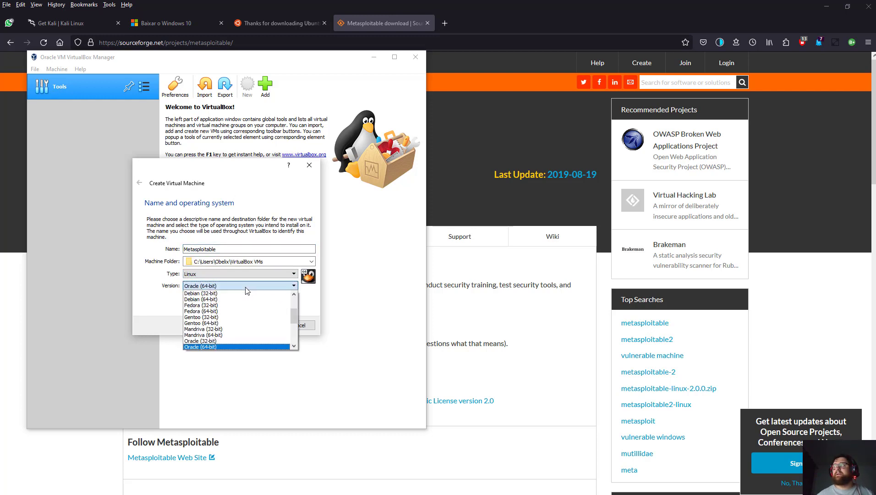
pyautogui.scroll(3, 240, 301)
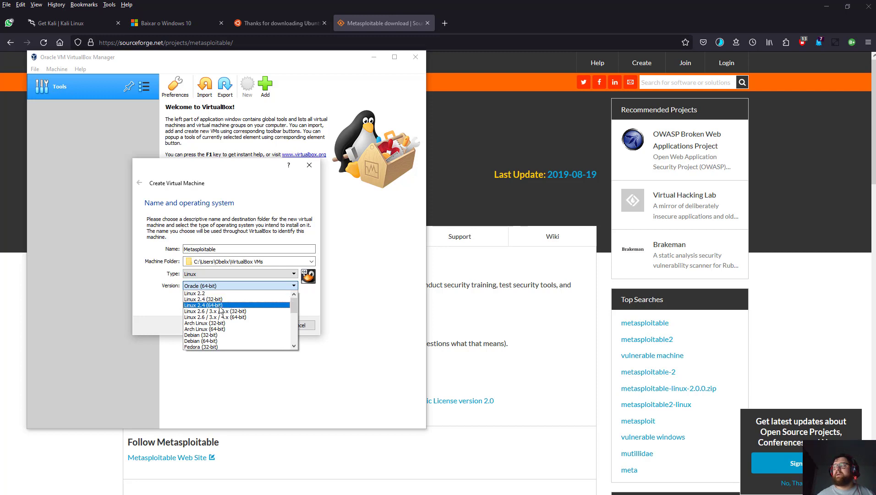
pyautogui.scroll(-4, 220, 309)
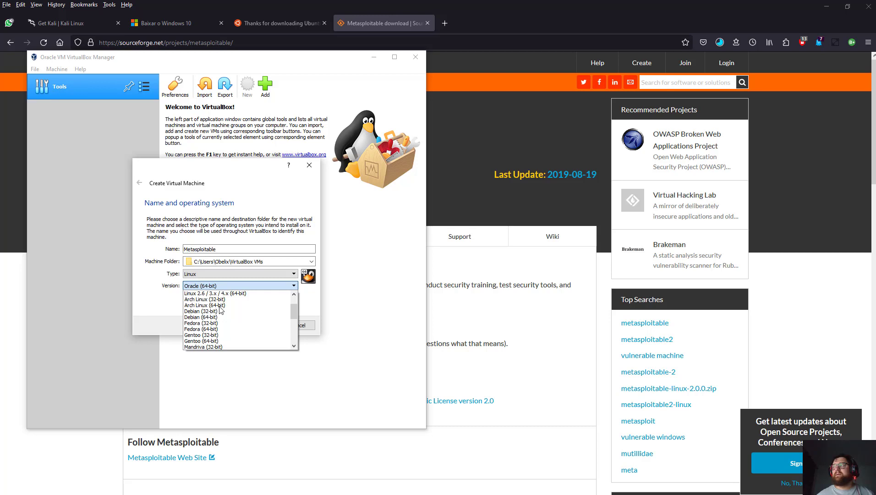
pyautogui.scroll(2, 221, 310)
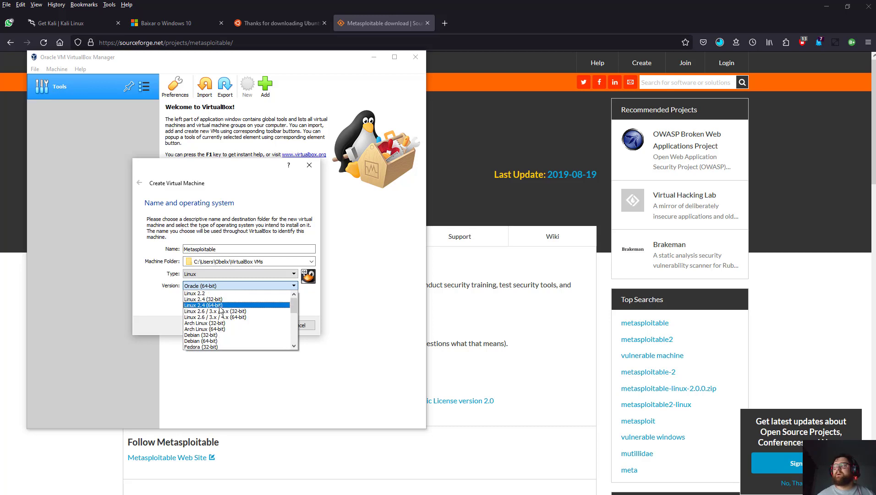
pyautogui.click(220, 305)
# Give the machine 1024 MB of memory, reach the hard disk step, and check the zip download.
pyautogui.click(255, 327)
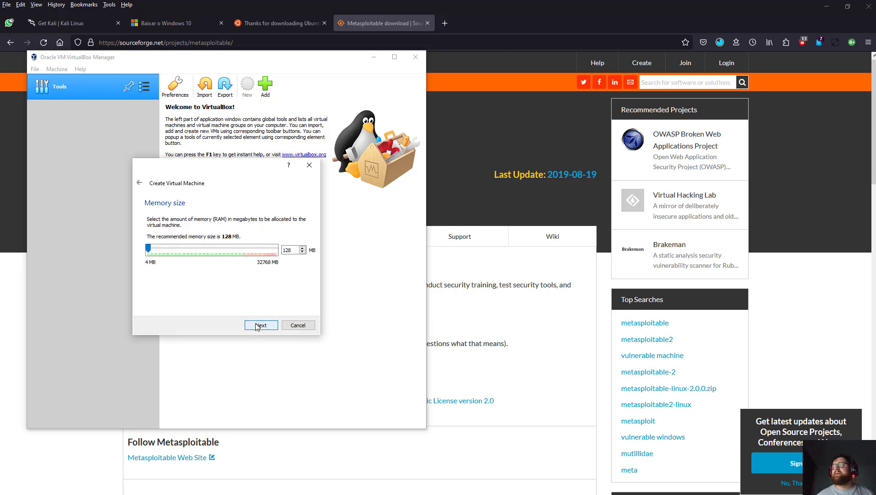
pyautogui.moveTo(148, 247)
pyautogui.mouseDown()
pyautogui.moveTo(173, 250)
pyautogui.moveTo(151, 251)
pyautogui.mouseUp()
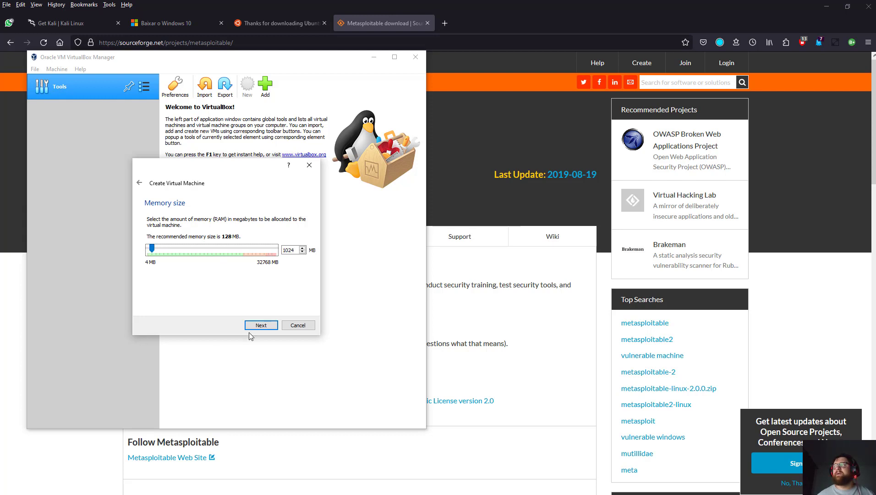
pyautogui.click(260, 325)
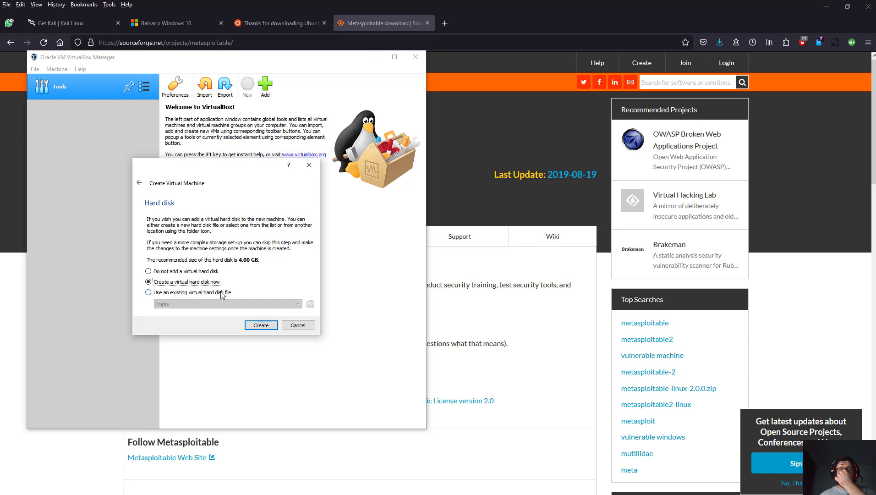
pyautogui.click(720, 42)
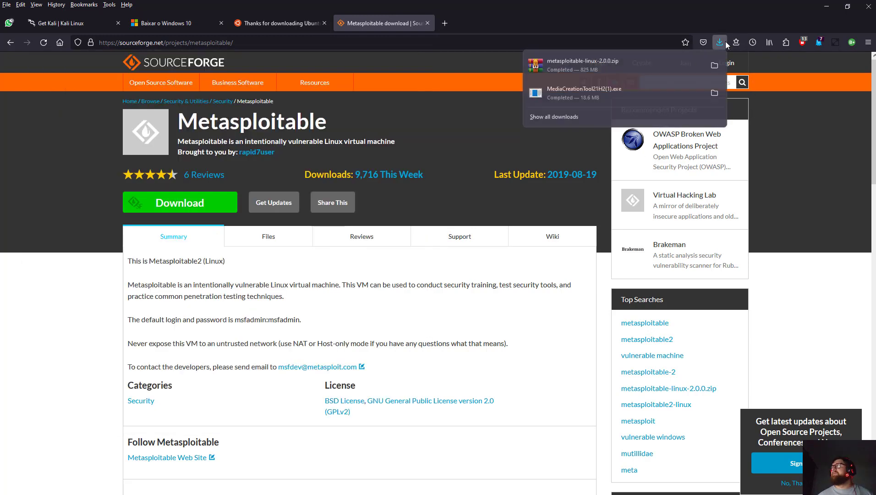
# Extract the downloaded metasploitable-linux-2.0.0.zip in WinRAR, letting it run in the background.
pyautogui.click(717, 67)
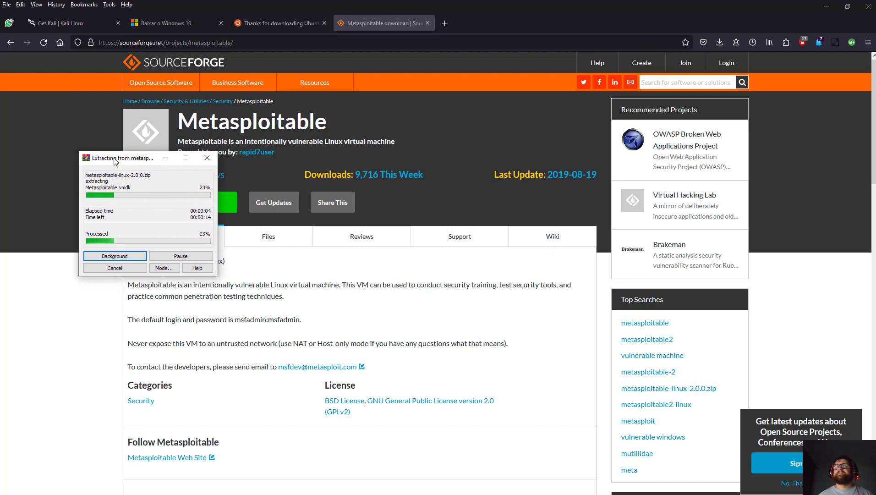
pyautogui.press('Return')
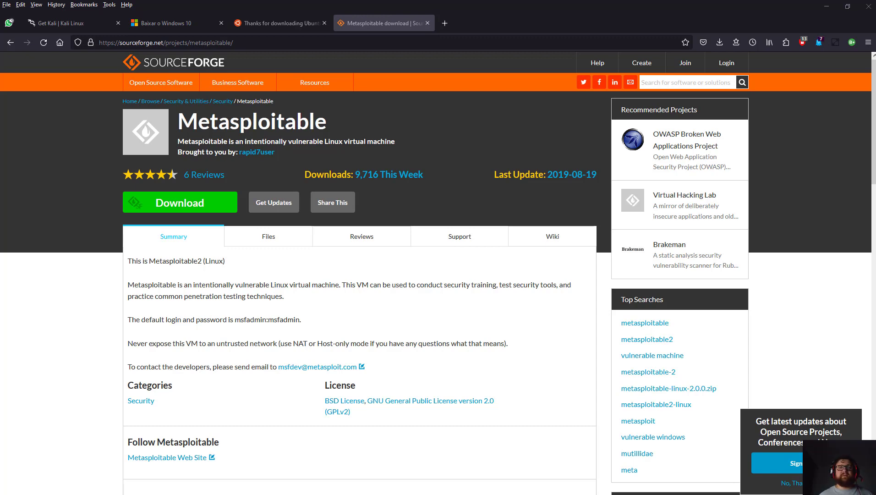
# Paste the Metasploitable2-Linux folder into VirtualBox VMs and switch back to the VirtualBox wizard.
pyautogui.moveTo(875, 348); pyautogui.dragTo(423, 118)
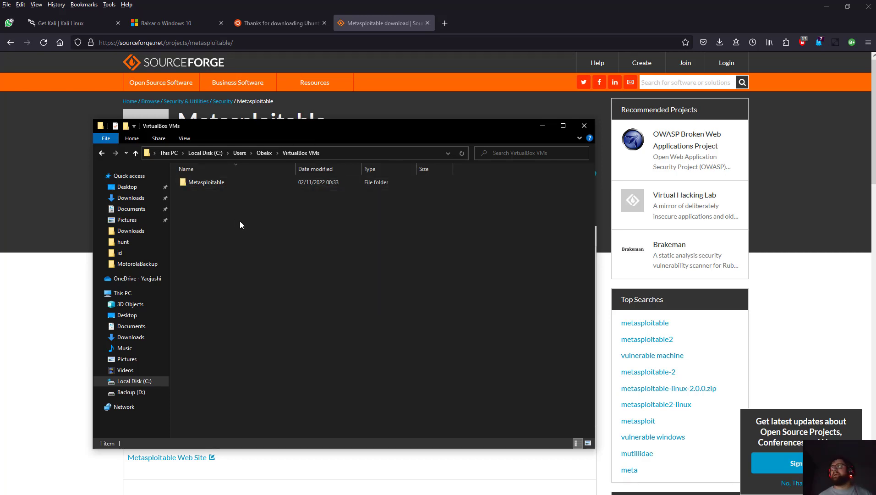
pyautogui.hotkey('ctrl', 'v')
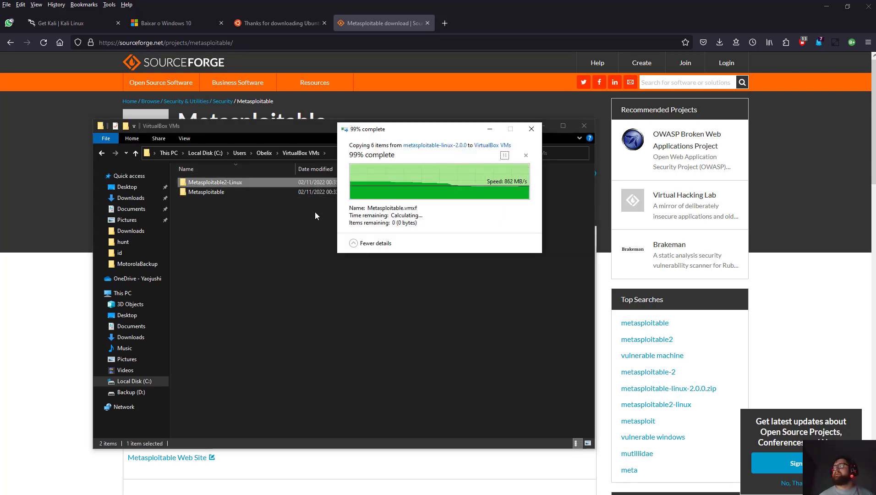
pyautogui.moveTo(313, 132); pyautogui.dragTo(215, 131)
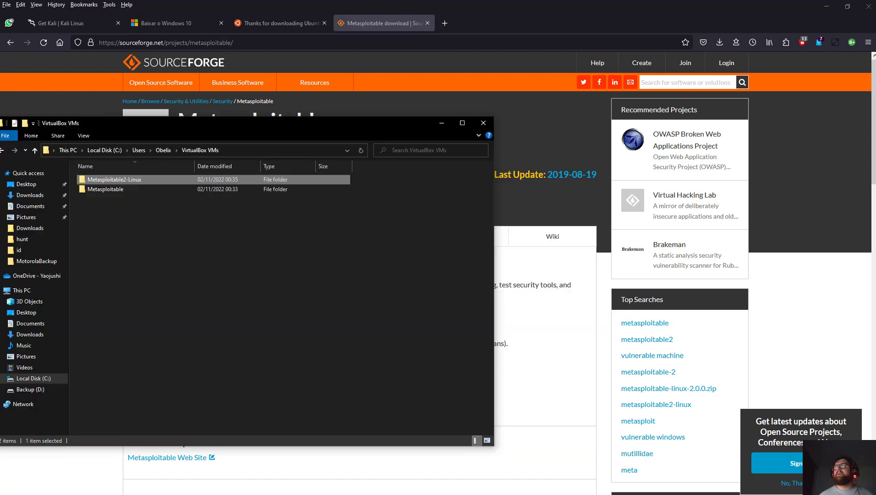
pyautogui.hotkey('alt', 'Tab')
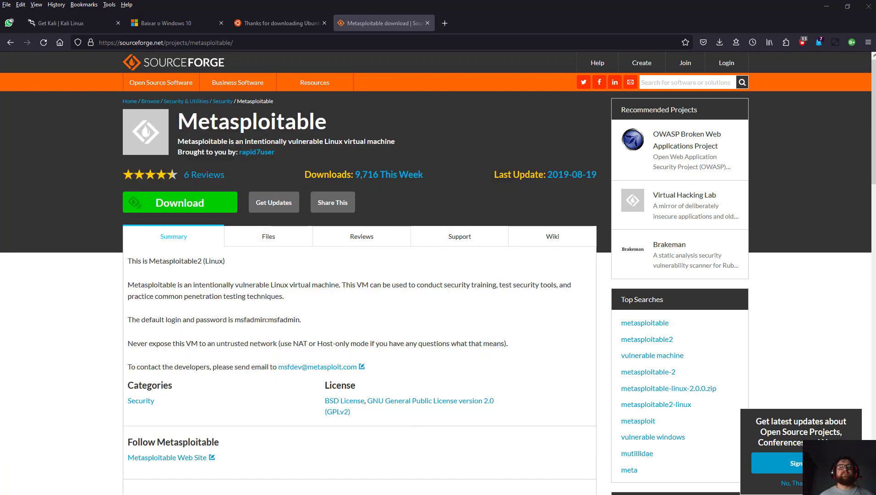
pyautogui.hotkey('alt', 'Tab')
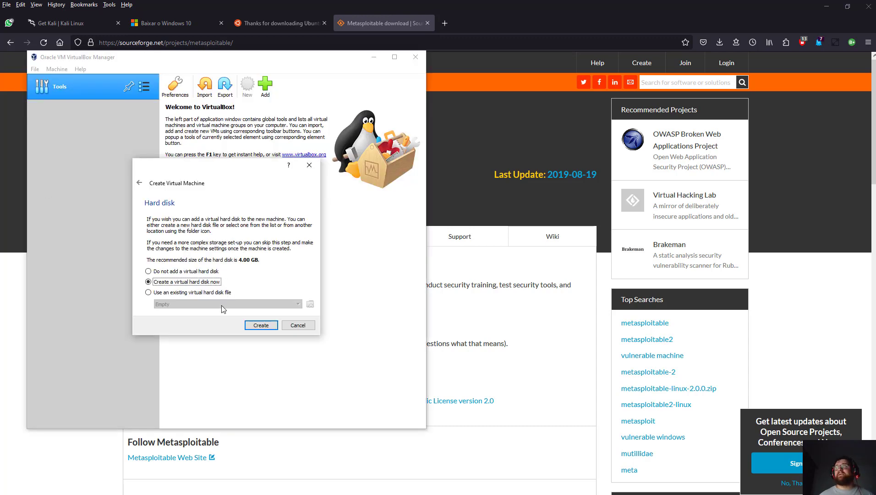
# Attach the existing Metasploitable2-Linux\Metasploitable.vmdk as the disk and create the Metasploitable machine.
pyautogui.click(183, 292)
pyautogui.click(237, 303)
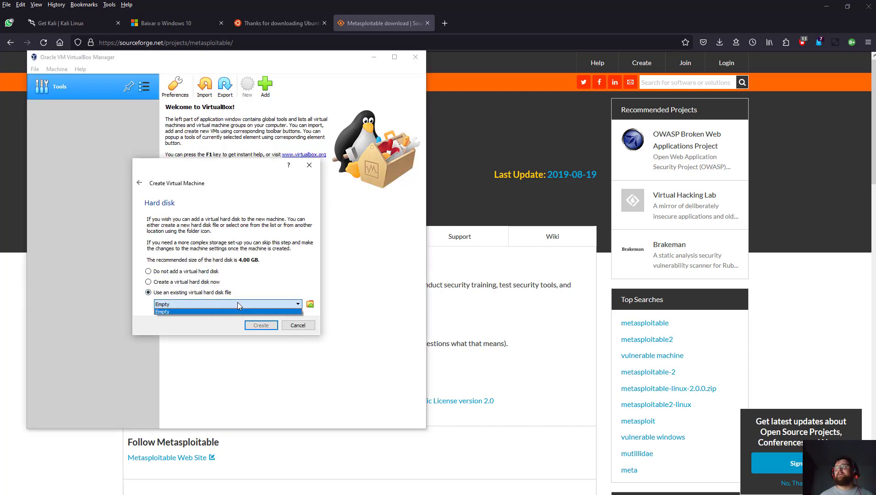
pyautogui.click(310, 304)
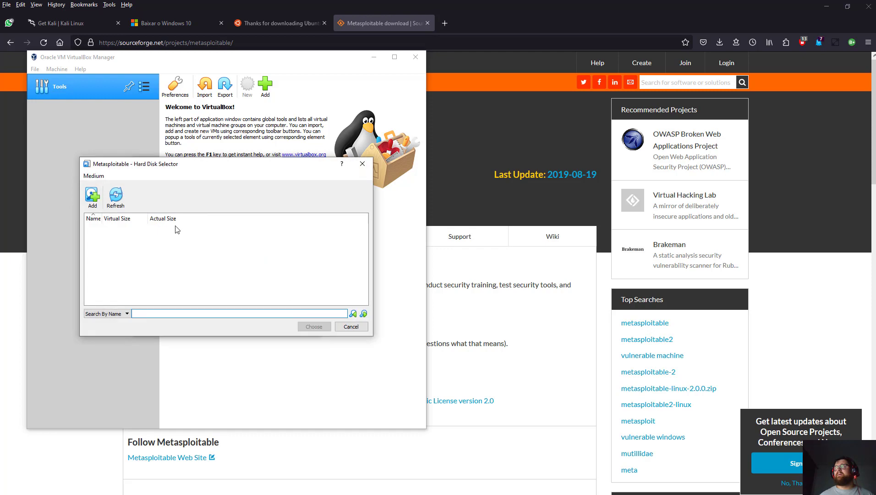
pyautogui.click(98, 199)
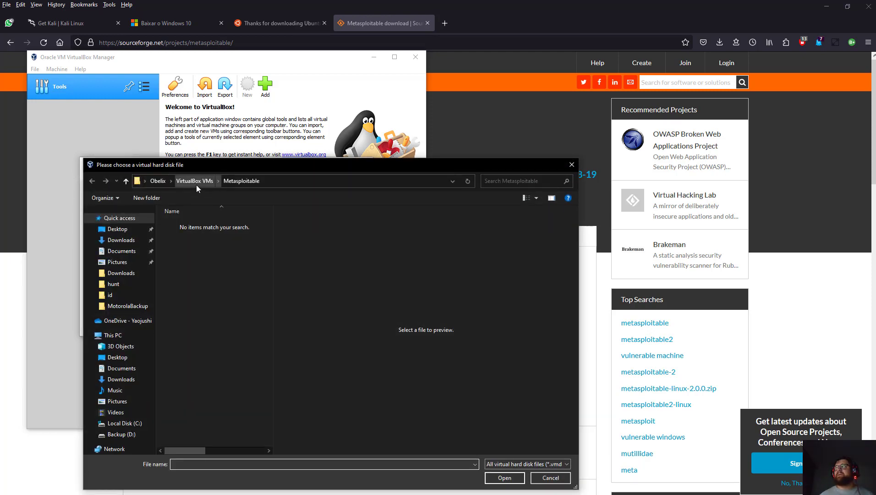
pyautogui.click(197, 185)
pyautogui.doubleClick(201, 237)
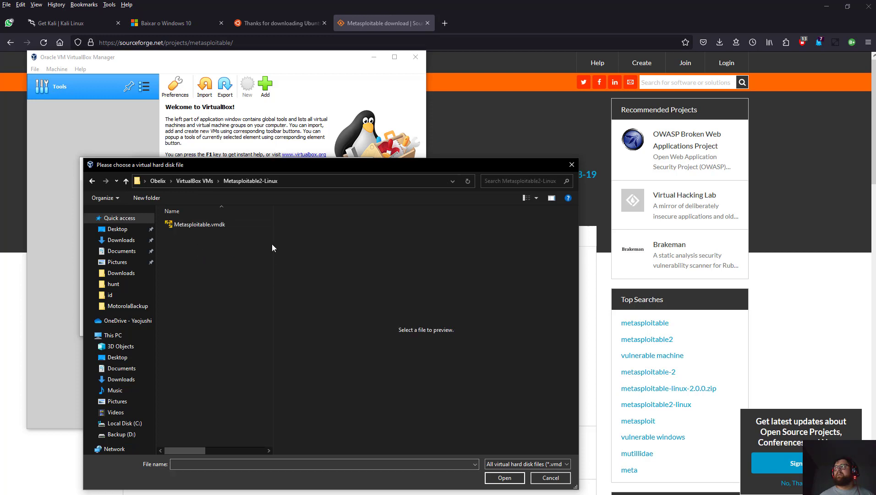
pyautogui.click(196, 225)
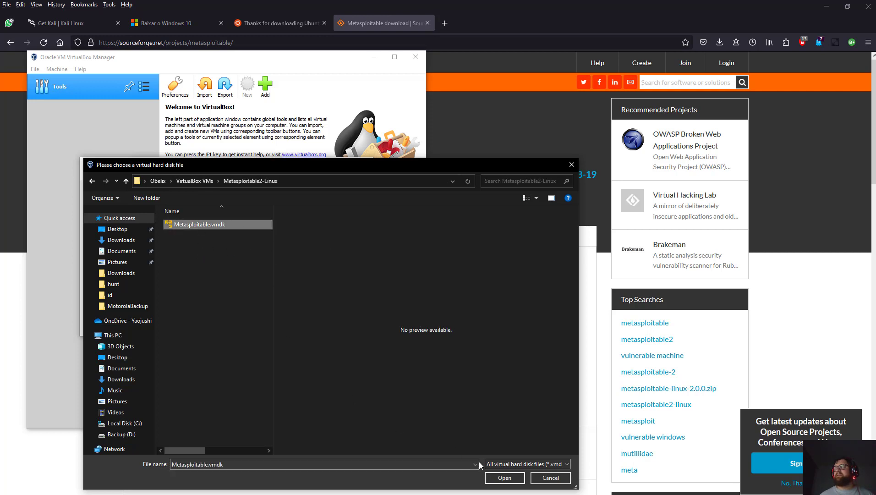
pyautogui.click(504, 477)
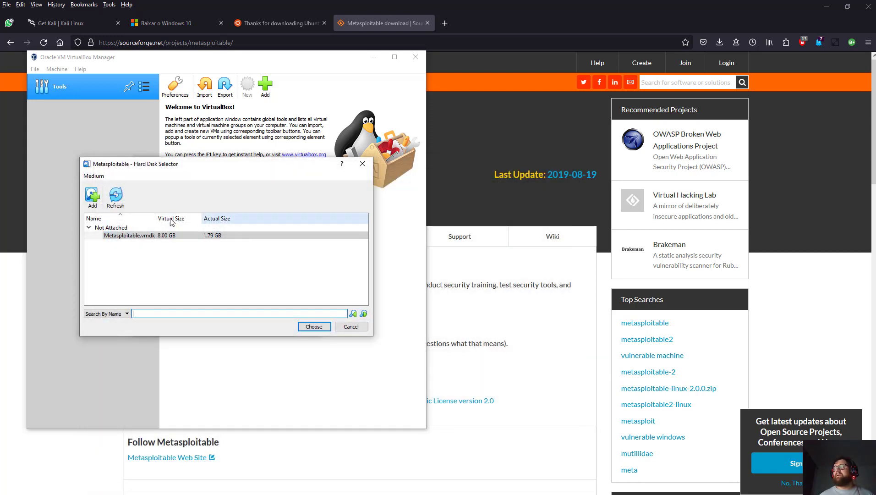
pyautogui.click(319, 328)
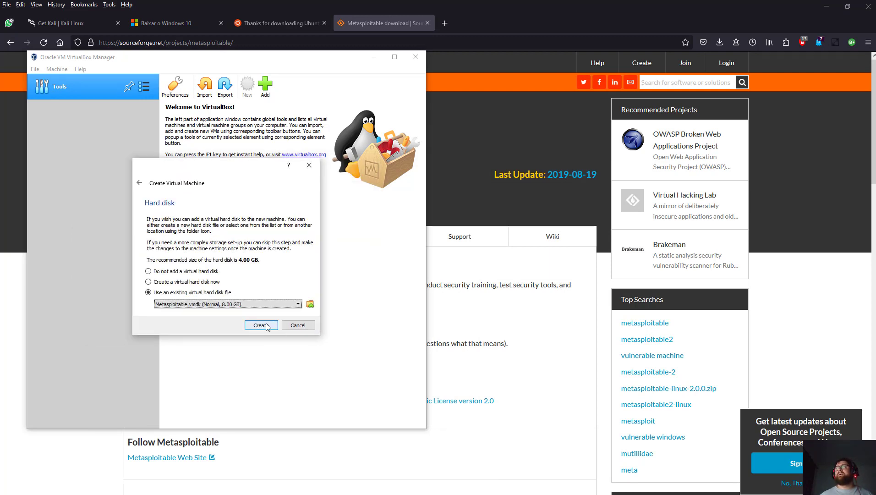
pyautogui.click(266, 325)
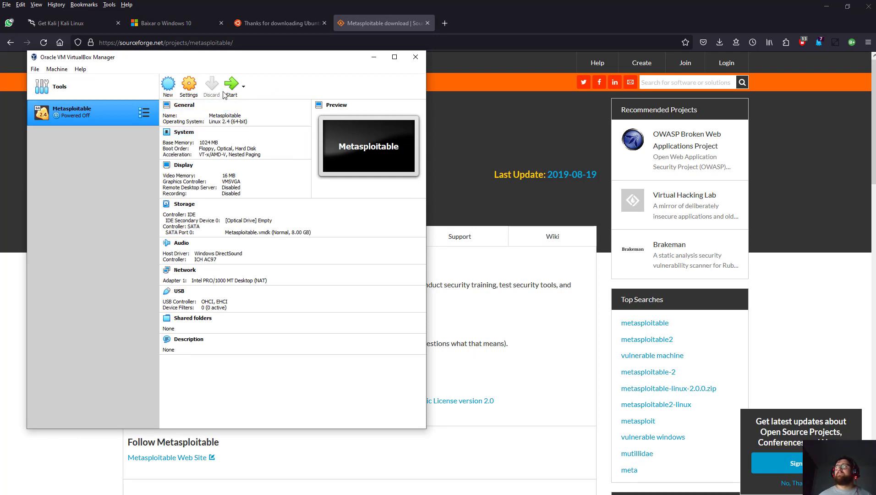
# Review Metasploitable's System, Display, Storage and Network settings, leaving Adapter 1 on NAT.
pyautogui.click(189, 85)
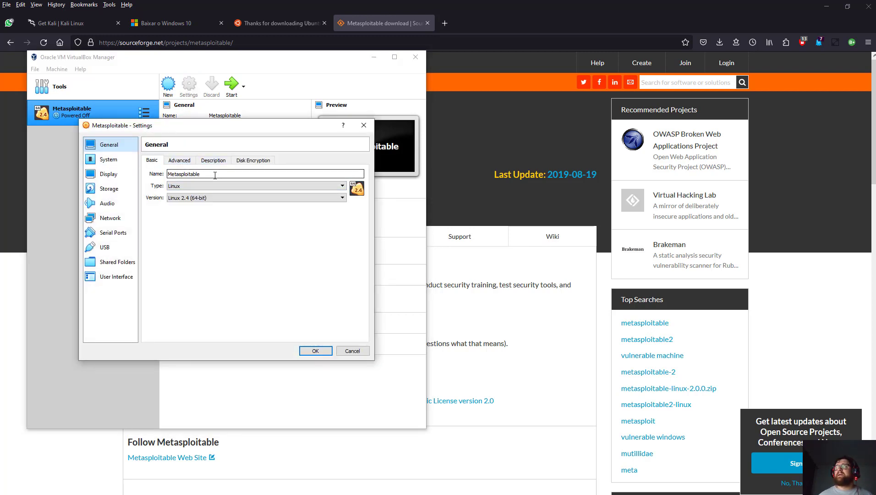
pyautogui.click(109, 159)
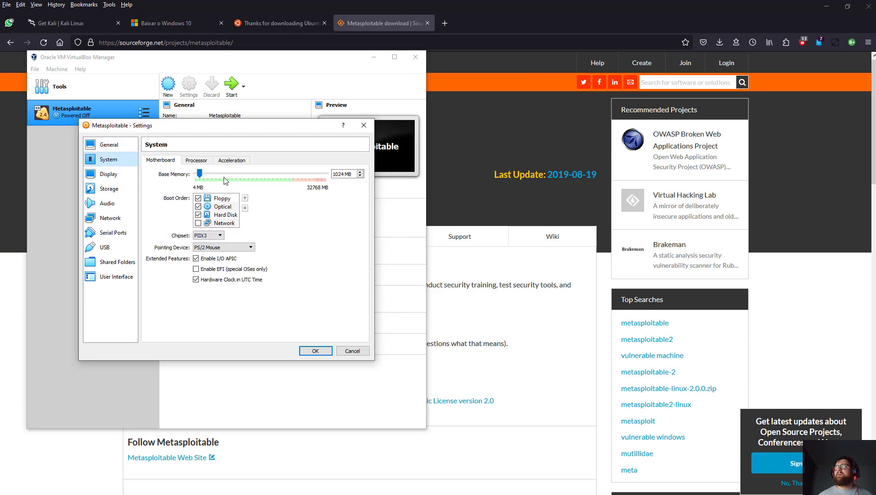
pyautogui.click(112, 179)
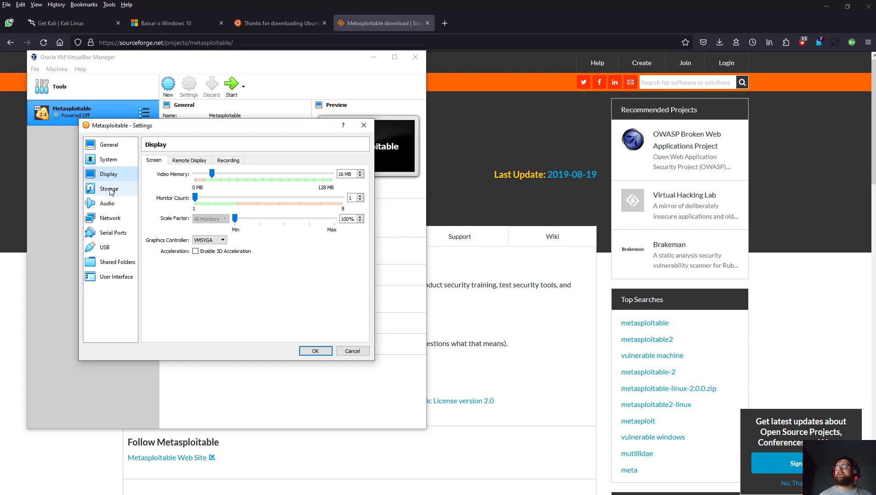
pyautogui.click(110, 189)
pyautogui.click(197, 206)
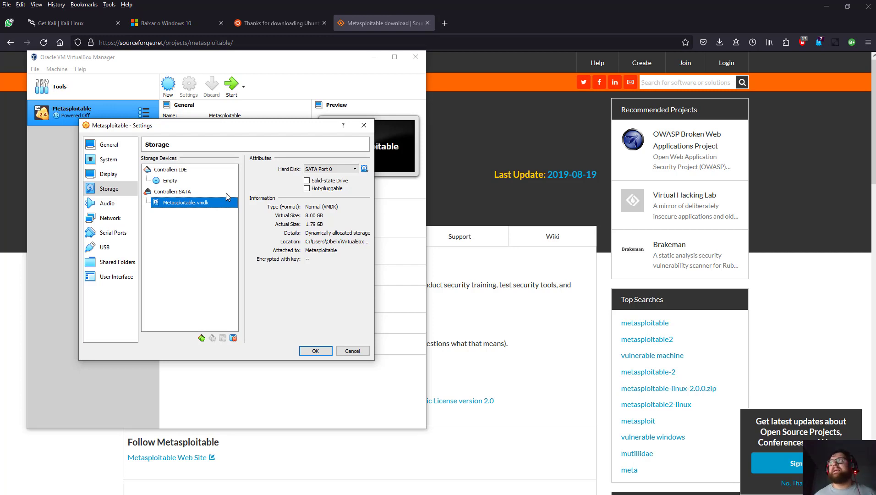
pyautogui.click(129, 216)
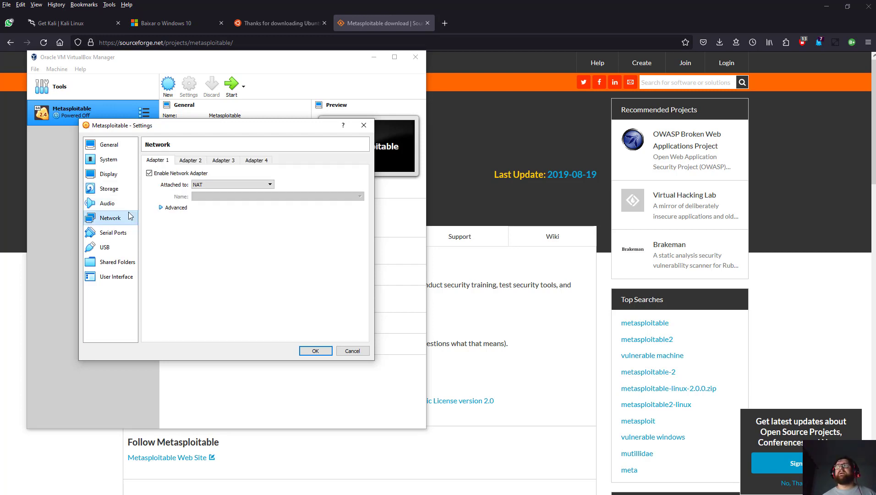
pyautogui.click(186, 162)
pyautogui.click(164, 162)
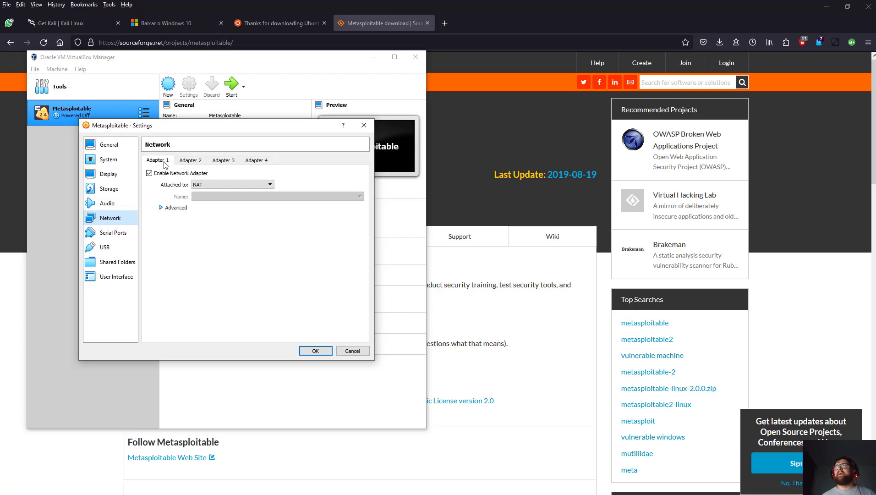
pyautogui.click(315, 350)
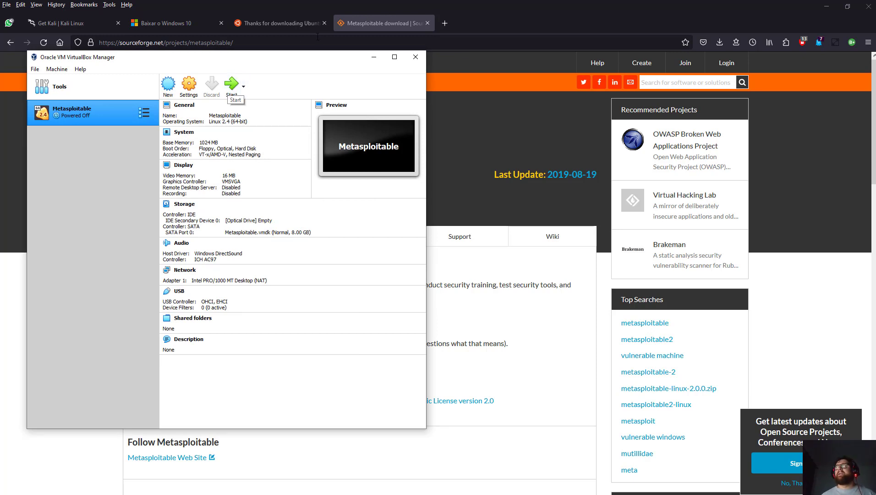
# Bring up the Metasploitable SourceForge page and highlight the default login credentials.
pyautogui.click(384, 24)
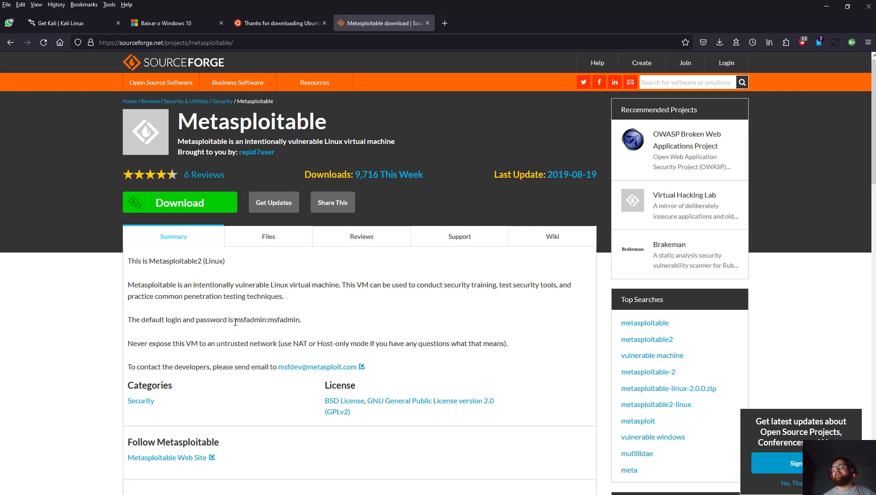
pyautogui.moveTo(236, 322); pyautogui.dragTo(267, 322)
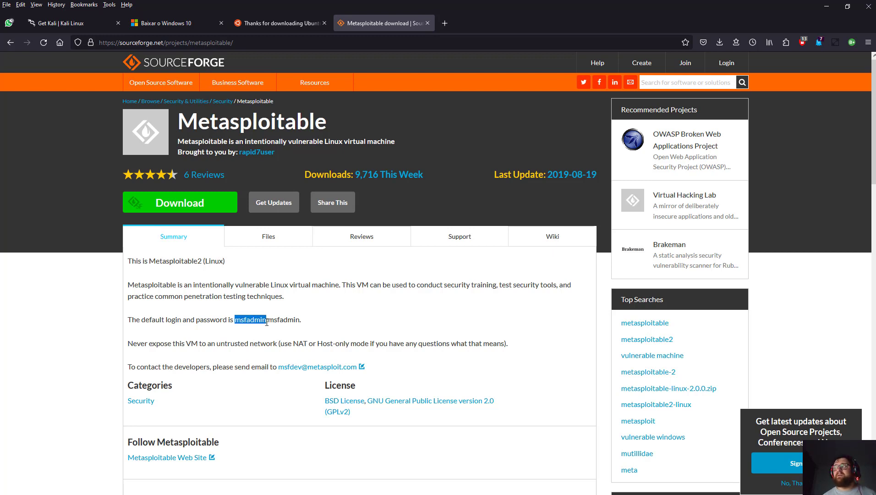
pyautogui.moveTo(267, 322); pyautogui.dragTo(303, 323)
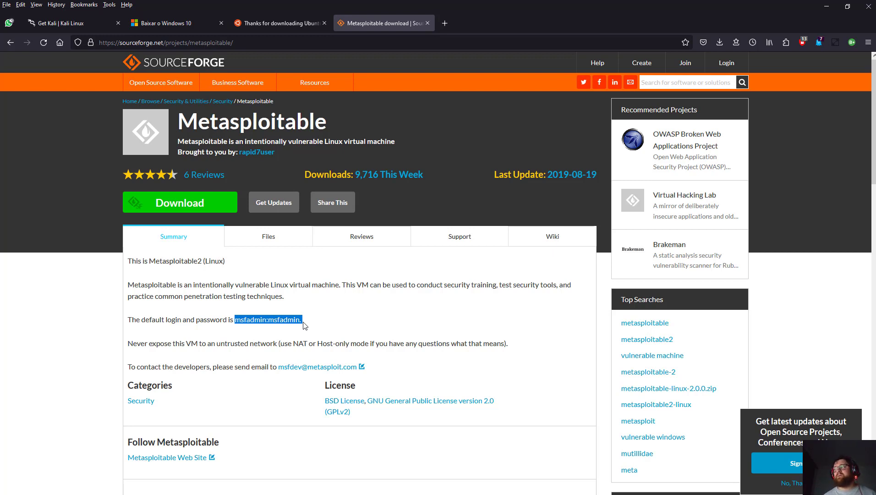
pyautogui.click(303, 323)
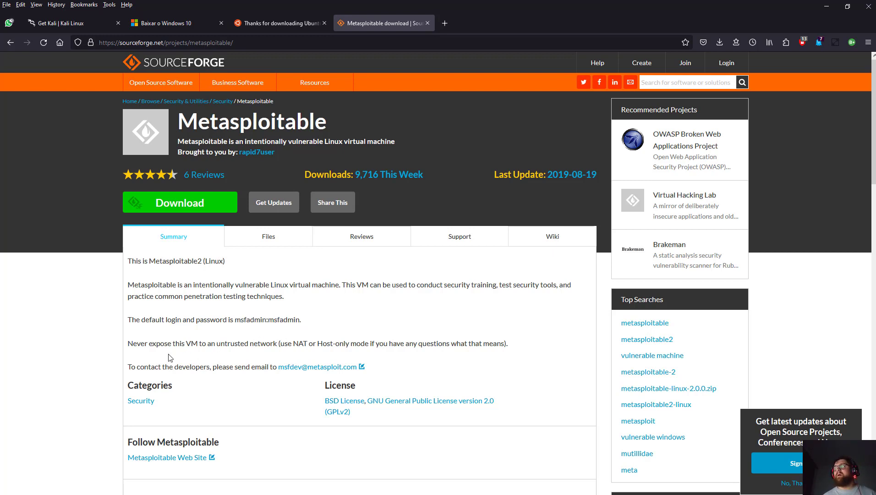
# Highlight the warning against untrusted networks and the advice to use NAT or Host-only mode.
pyautogui.moveTo(136, 344); pyautogui.dragTo(221, 344)
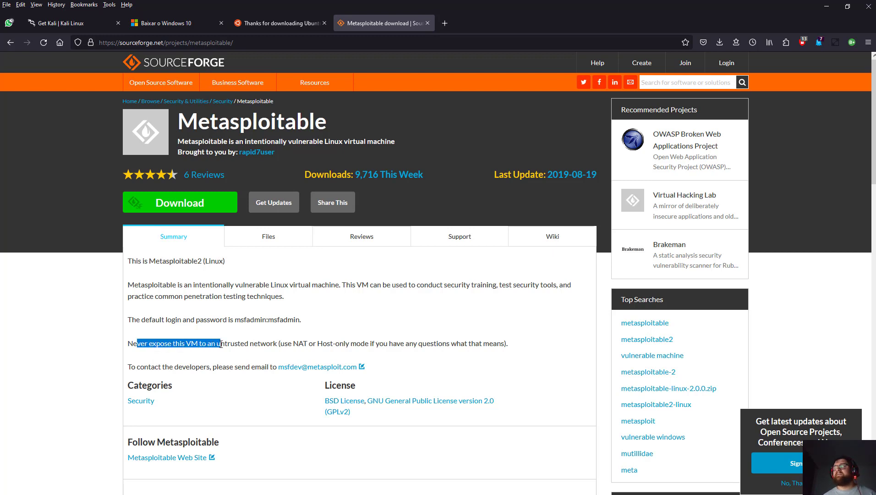
pyautogui.moveTo(246, 344); pyautogui.dragTo(296, 345)
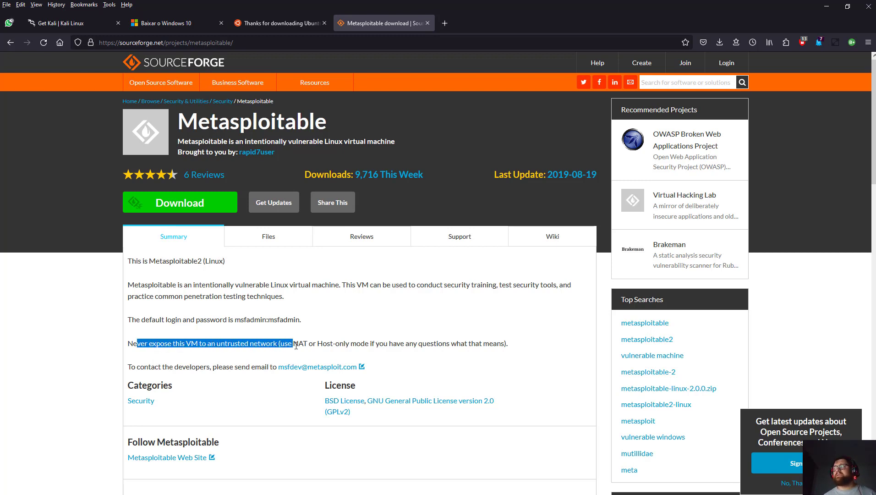
pyautogui.click(296, 346)
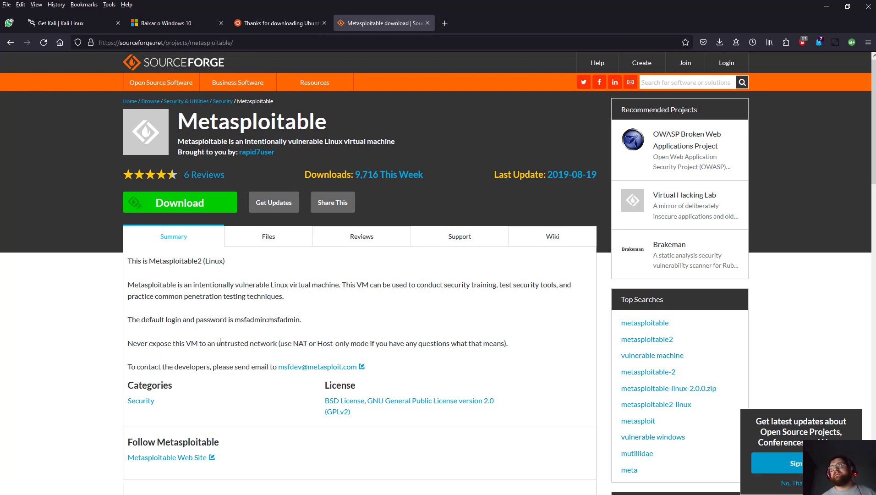
pyautogui.moveTo(143, 343); pyautogui.dragTo(348, 344)
pyautogui.click(204, 350)
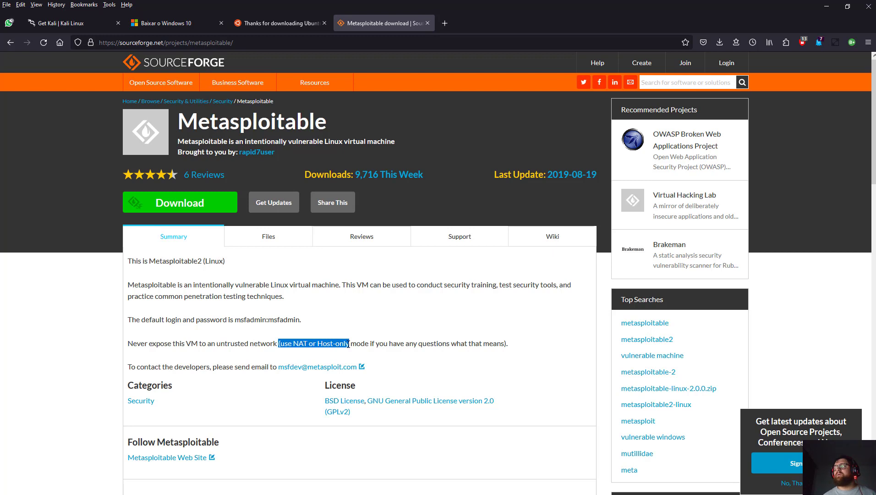
pyautogui.click(364, 346)
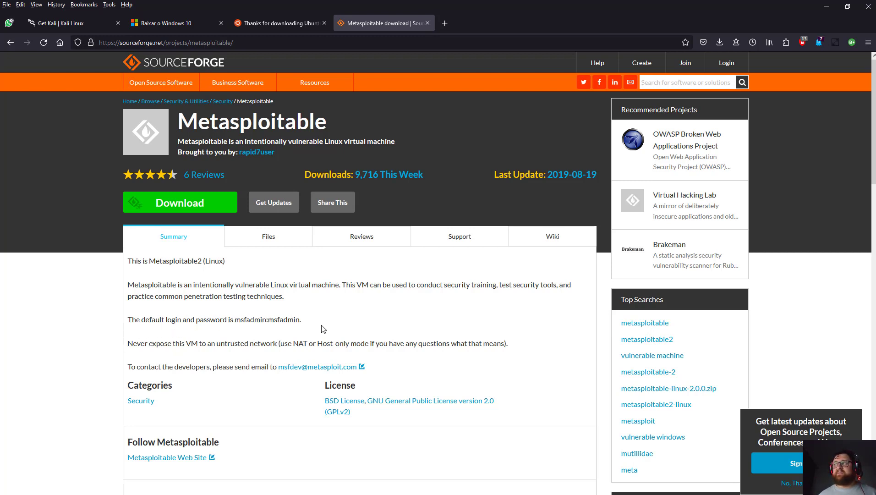
pyautogui.moveTo(137, 343); pyautogui.dragTo(224, 346)
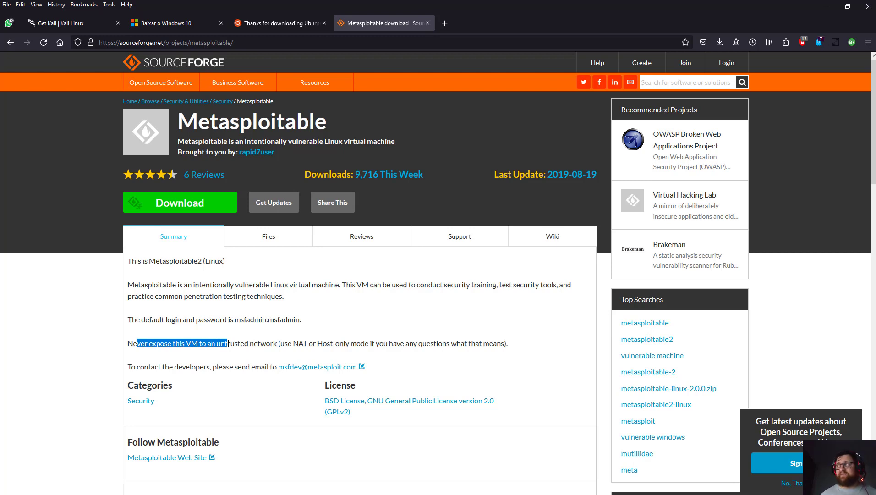
pyautogui.click(306, 360)
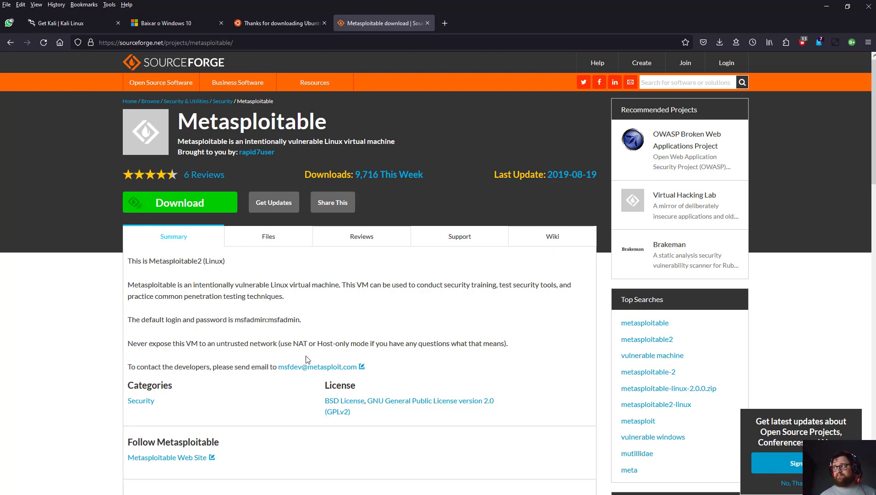
pyautogui.moveTo(270, 343); pyautogui.dragTo(351, 343)
pyautogui.click(281, 341)
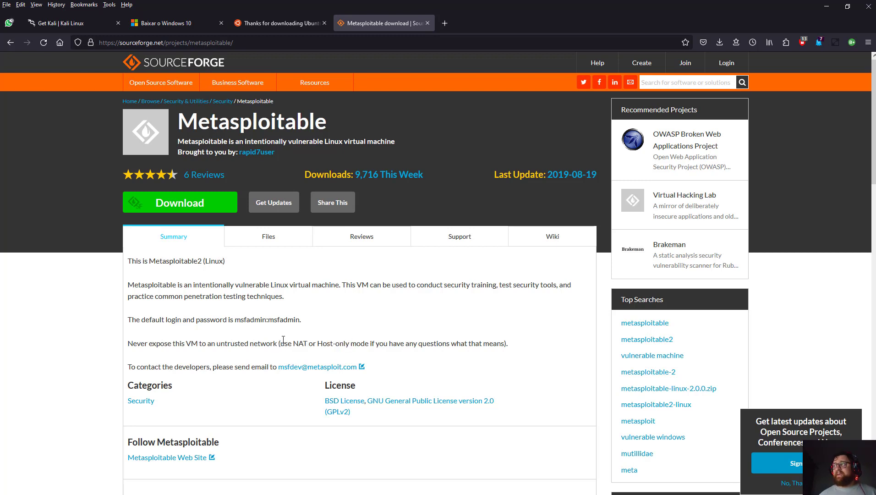
pyautogui.moveTo(284, 343); pyautogui.dragTo(351, 343)
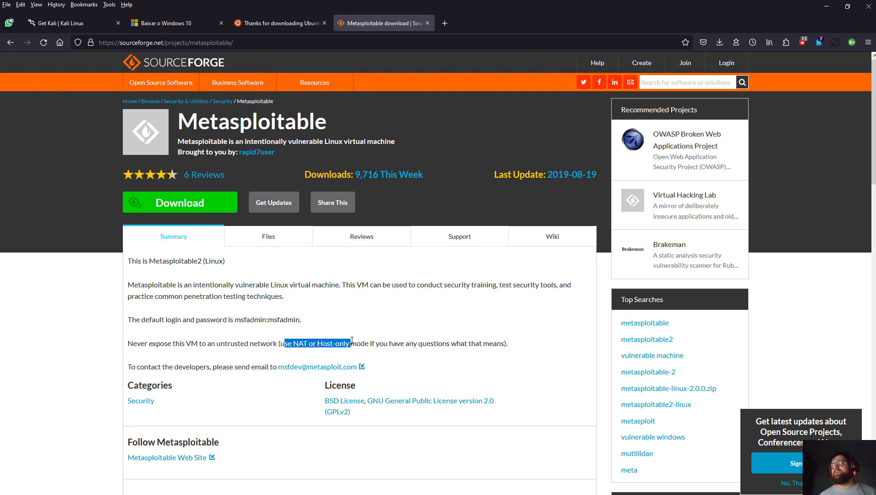
pyautogui.click(351, 341)
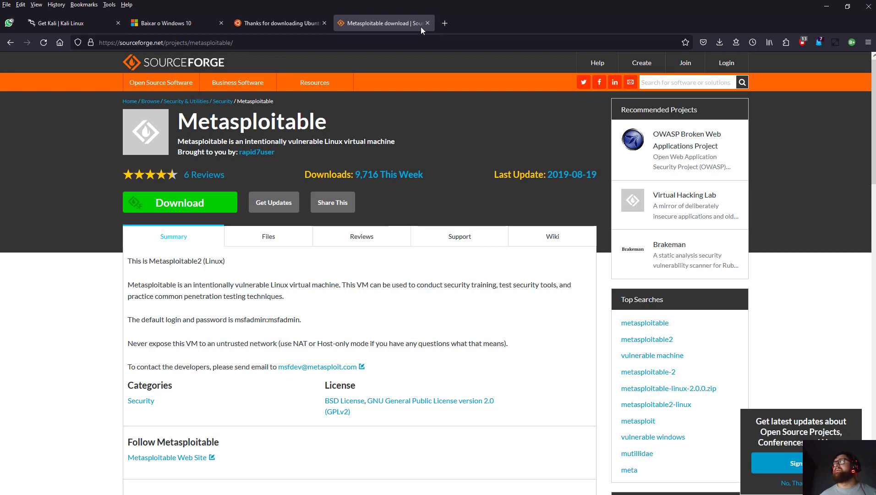
# Remove the Metasploitable VM with all its files and close VirtualBox Manager.
pyautogui.click(826, 6)
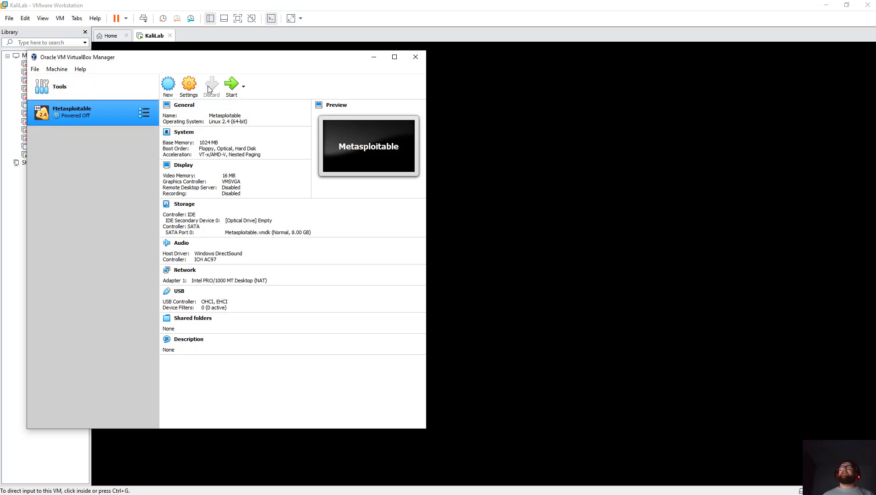
pyautogui.rightClick(68, 111)
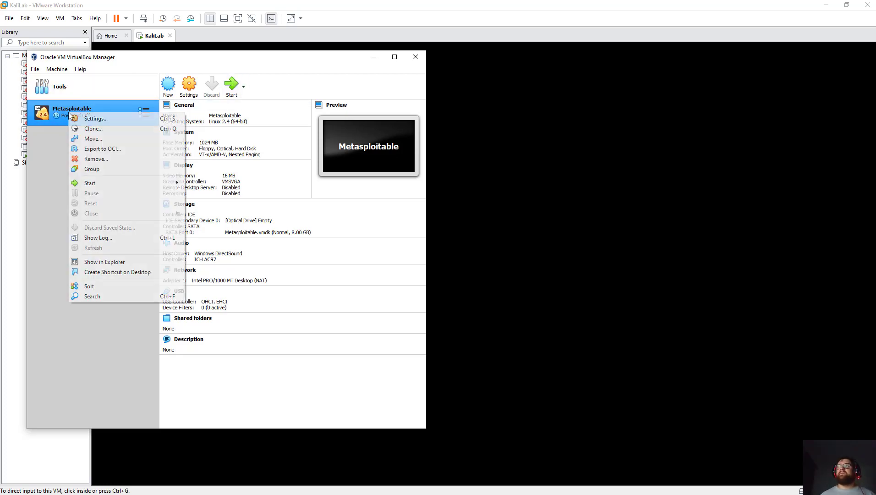
pyautogui.click(108, 159)
pyautogui.click(199, 285)
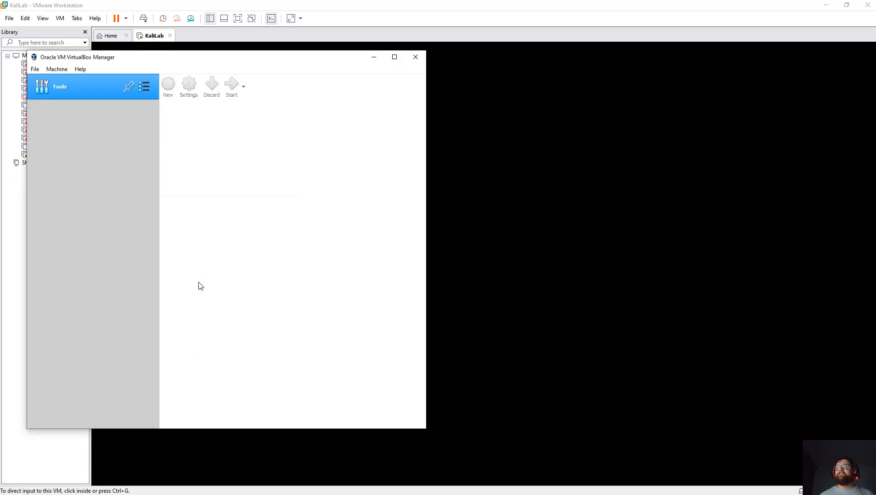
pyautogui.click(414, 59)
pyautogui.click(592, 284)
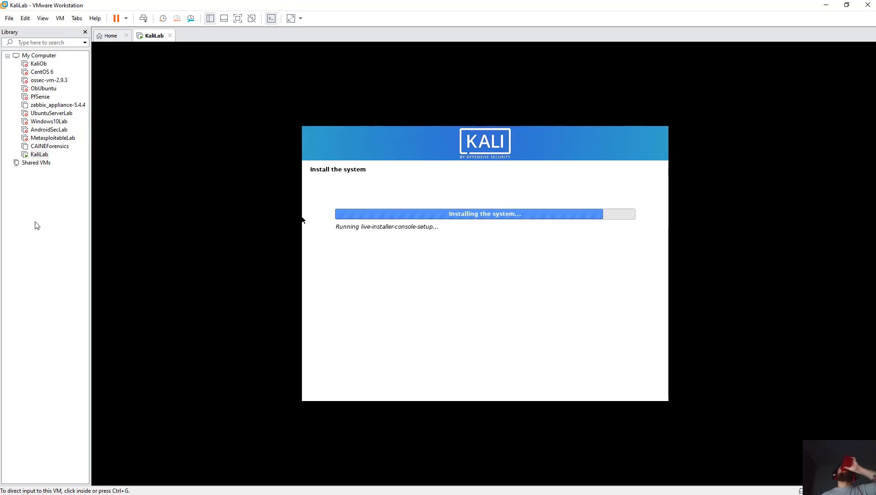
# Answer No to 'Use a network mirror?' in the Kali installer and continue.
pyautogui.rightClick(53, 139)
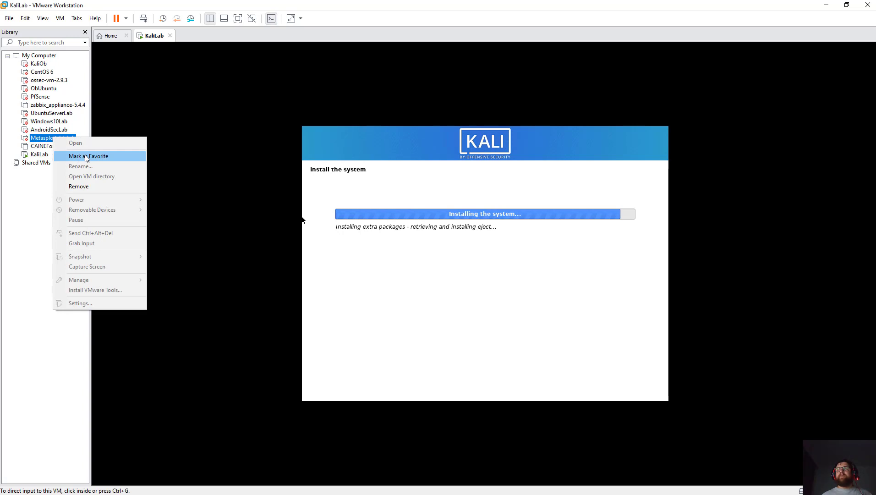
pyautogui.click(44, 219)
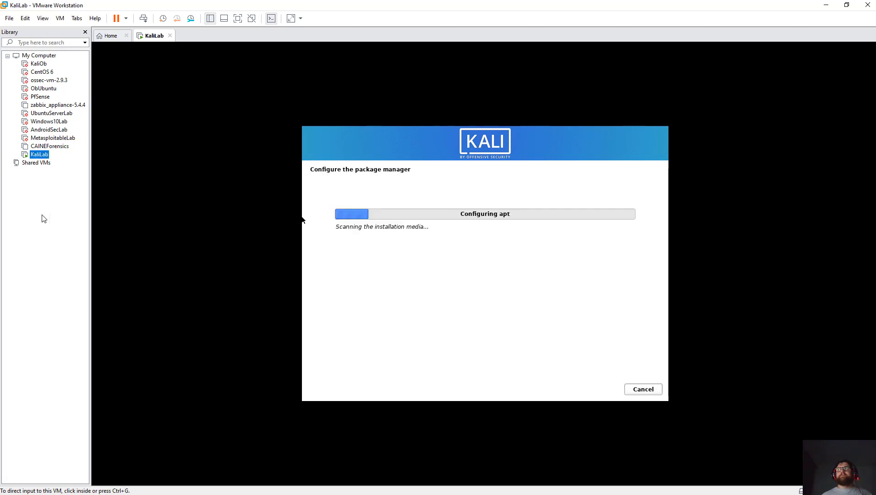
pyautogui.click(280, 197)
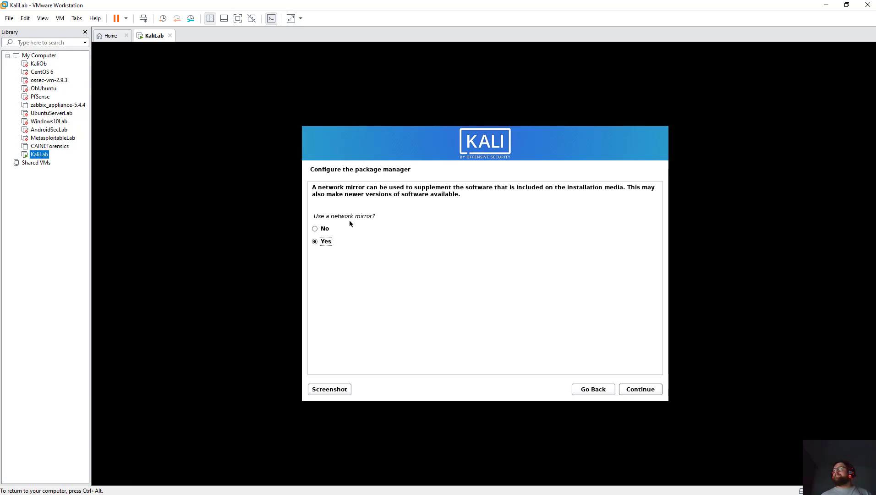
pyautogui.moveTo(331, 216); pyautogui.dragTo(385, 215)
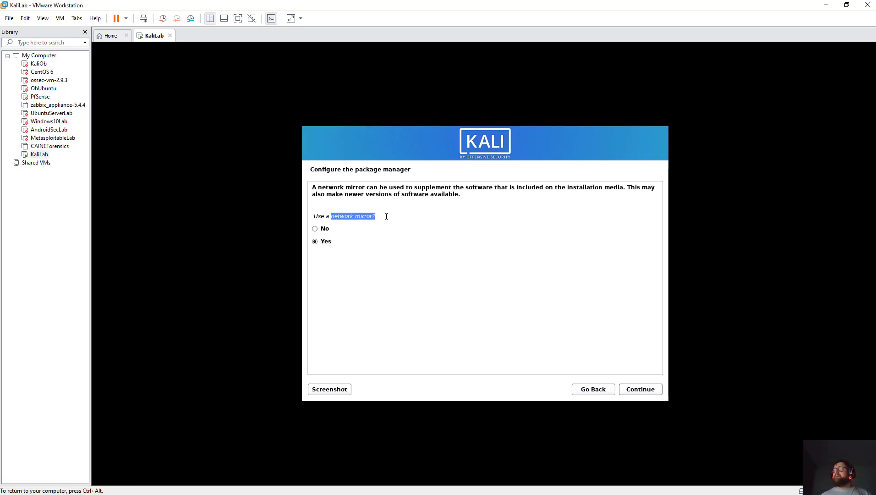
pyautogui.click(385, 216)
pyautogui.click(320, 229)
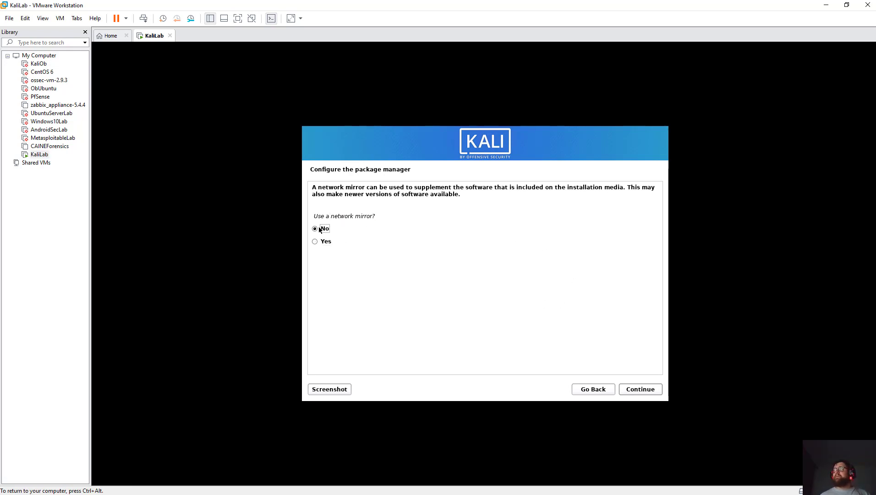
pyautogui.click(641, 390)
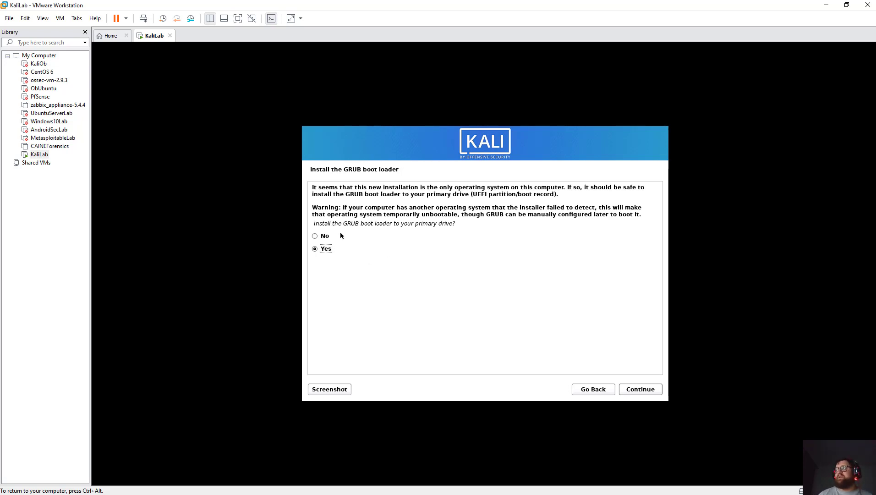
# Install GRUB to the primary drive on /dev/sda, then release input to the host with Ctrl+Alt.
pyautogui.moveTo(339, 222); pyautogui.dragTo(454, 223)
pyautogui.click(455, 222)
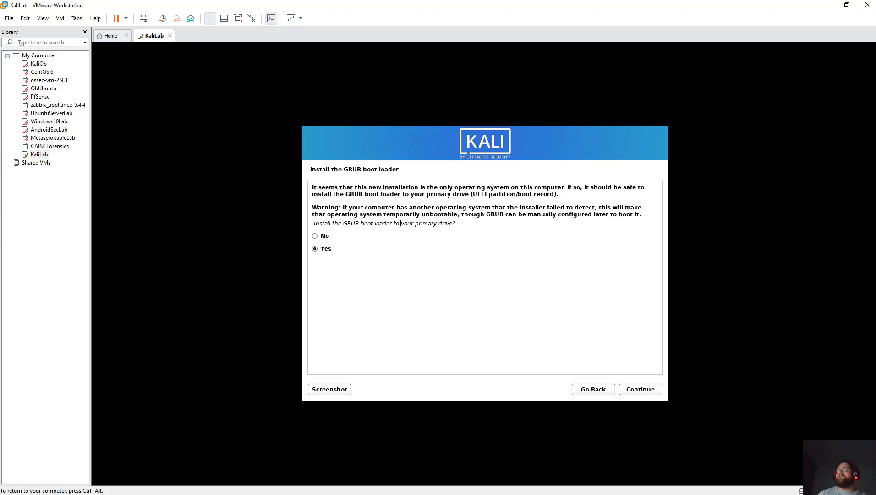
pyautogui.moveTo(400, 223); pyautogui.dragTo(450, 223)
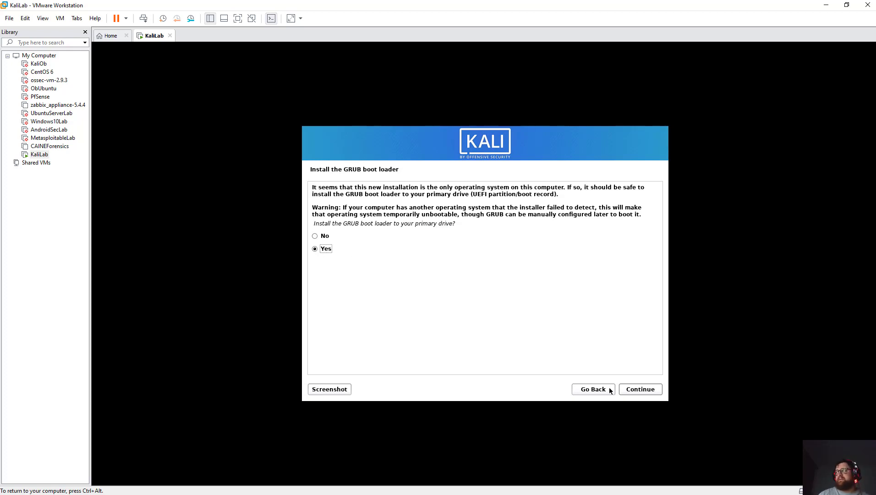
pyautogui.click(640, 389)
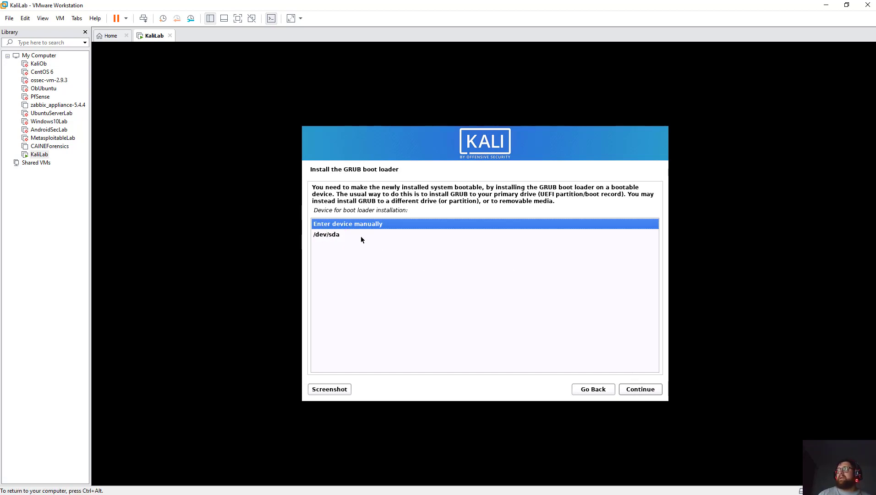
pyautogui.click(321, 235)
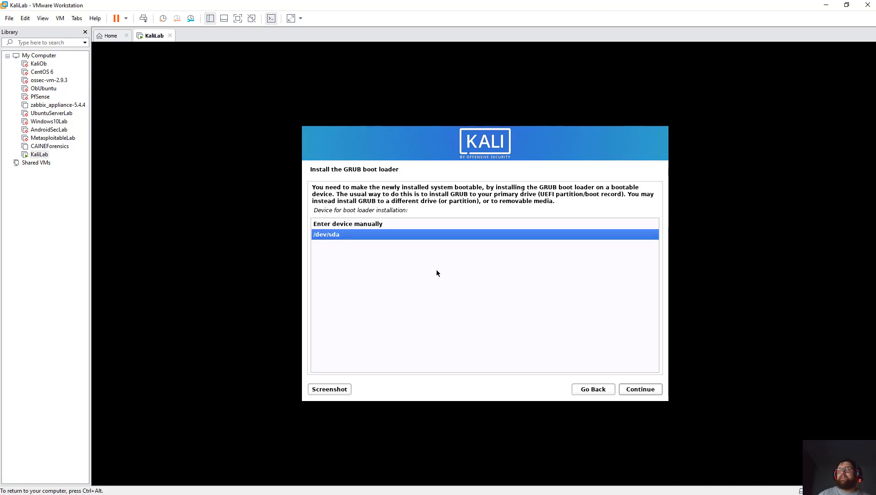
pyautogui.click(647, 393)
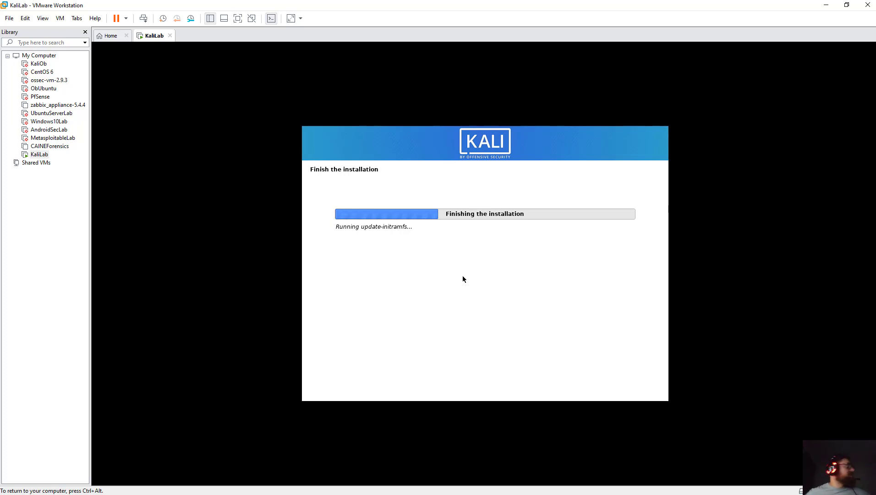
pyautogui.hotkey('ctrl', 'alt')
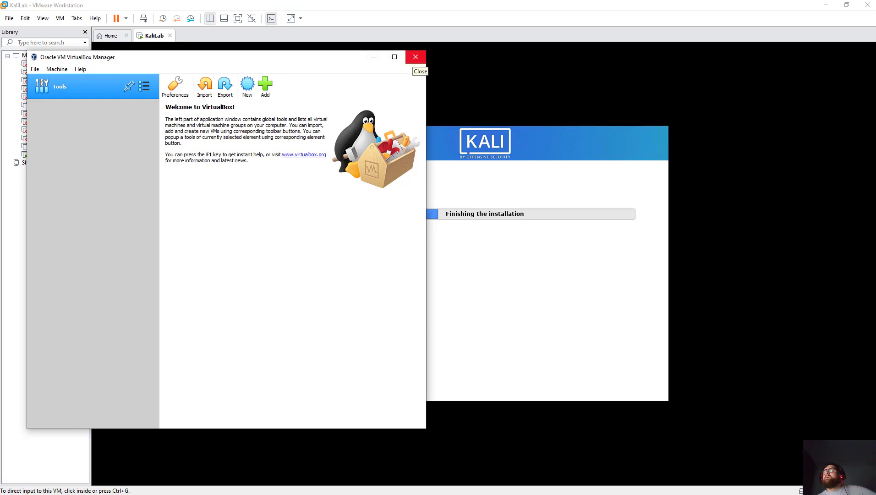
# Close VirtualBox Manager, then click into the Kali VM and release it with Ctrl+Alt.
pyautogui.click(415, 56)
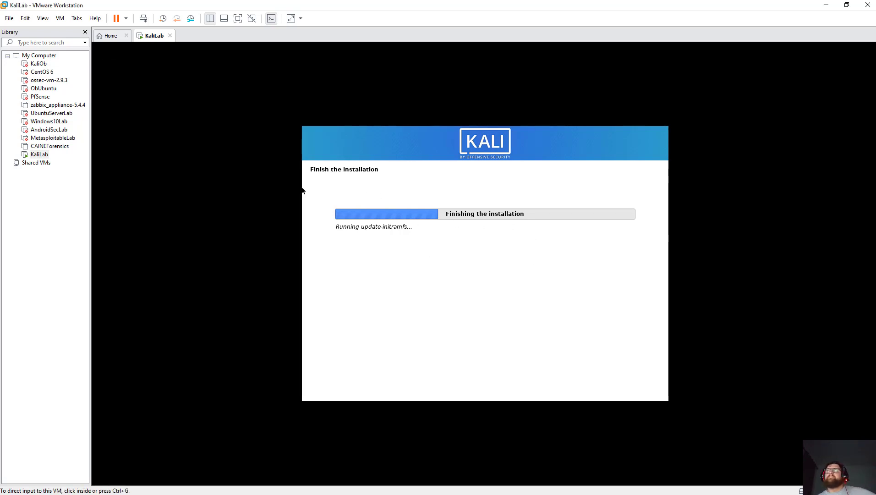
pyautogui.click(581, 230)
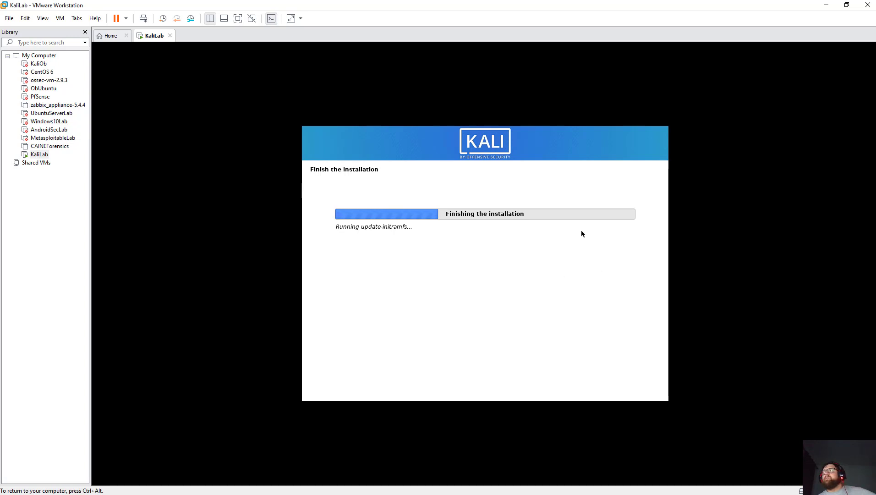
pyautogui.hotkey('ctrl', 'alt')
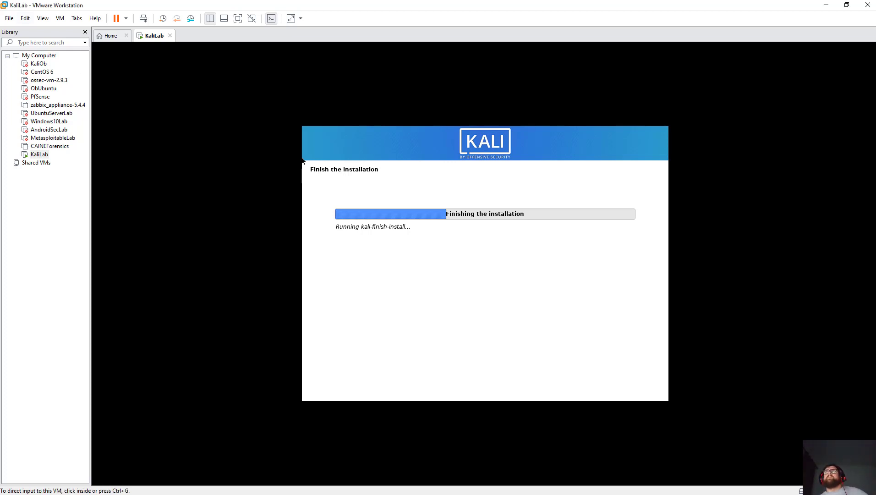
# Start a Typical new VM installing from the ubuntu-18.04.6-live-server-amd64.iso disc image.
pyautogui.hotkey('ctrl', 'Tab')
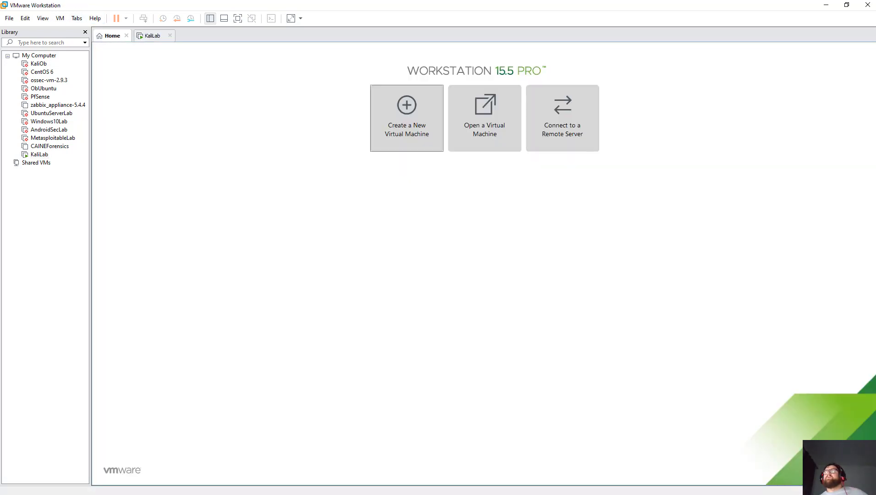
pyautogui.click(406, 117)
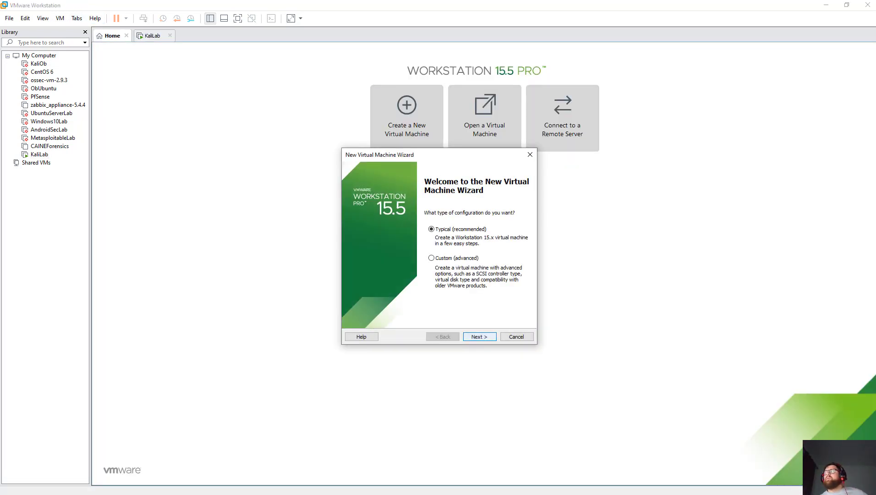
pyautogui.press('Return')
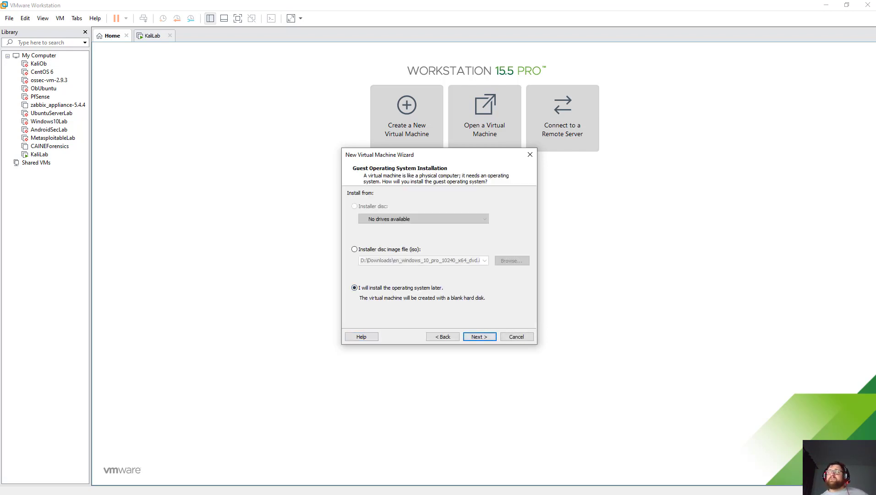
pyautogui.click(354, 248)
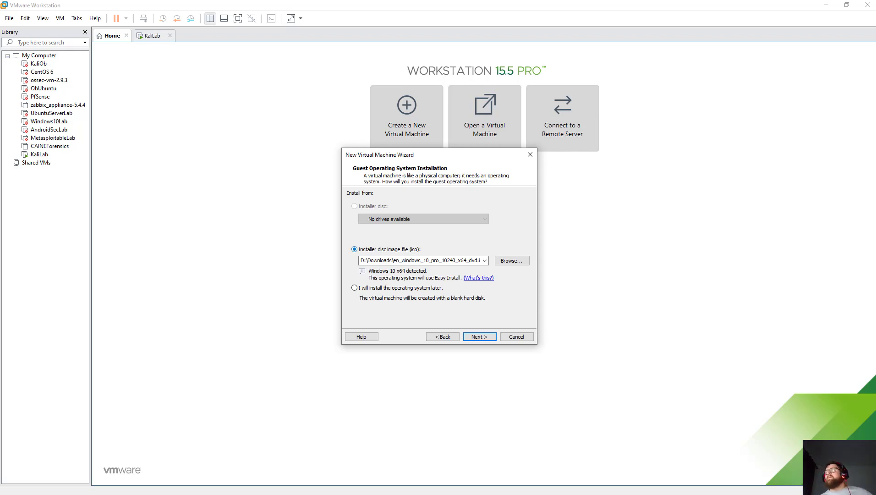
pyautogui.click(484, 260)
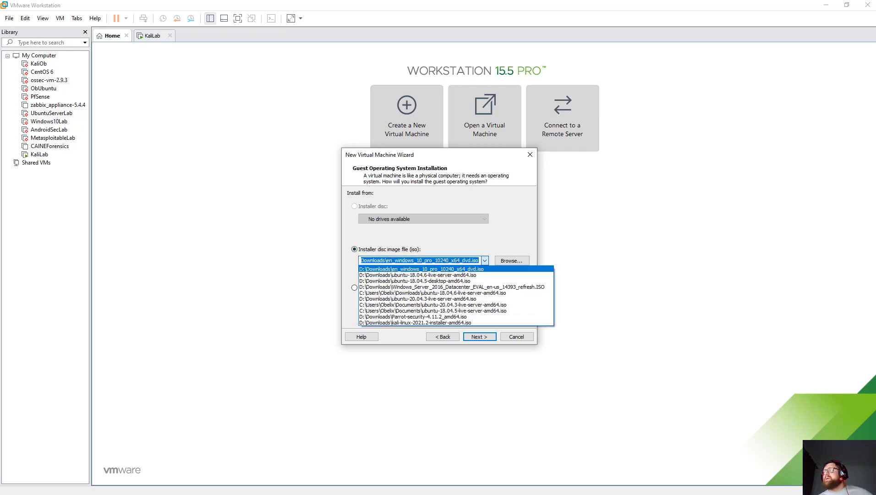
pyautogui.click(417, 275)
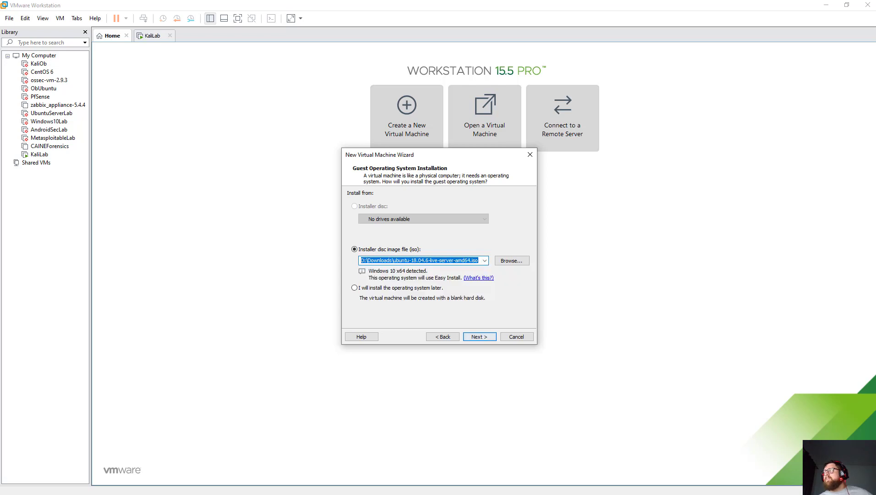
pyautogui.press('Return')
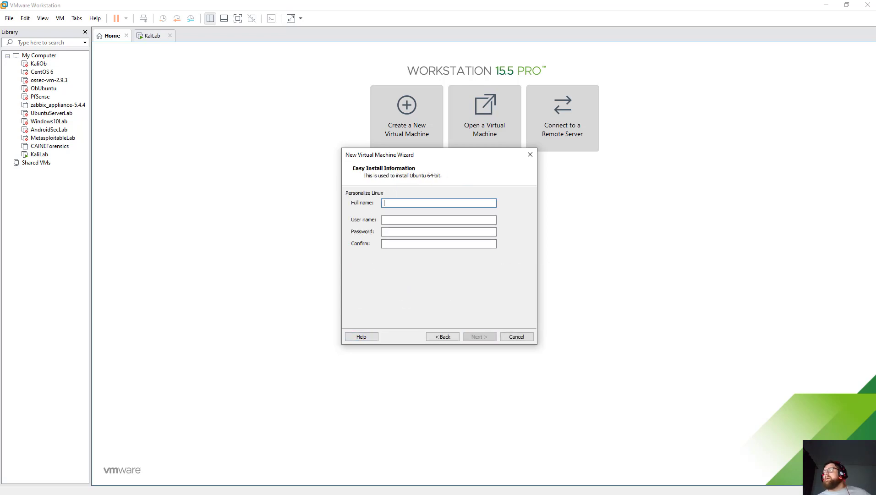
pyautogui.hotkey('alt', 'b')
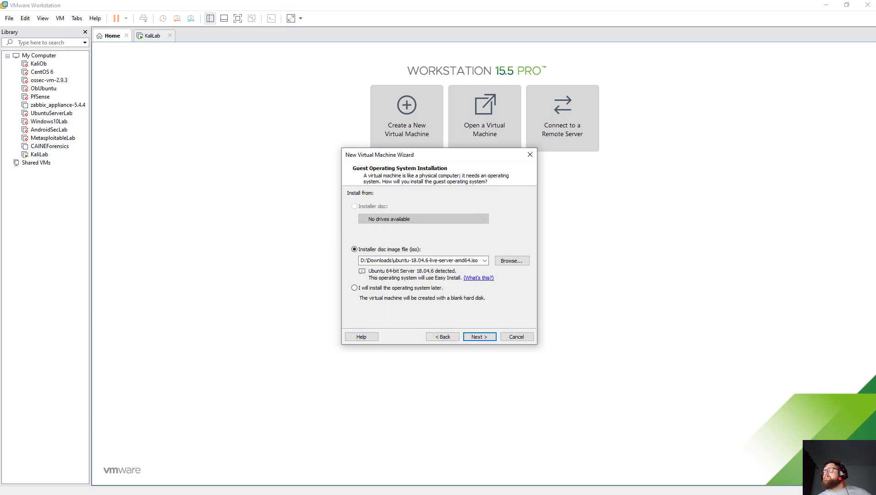
# Enter full name UbuntuServerLab, a user name, and a matching password on Easy Install.
pyautogui.hotkey('alt', 'n')
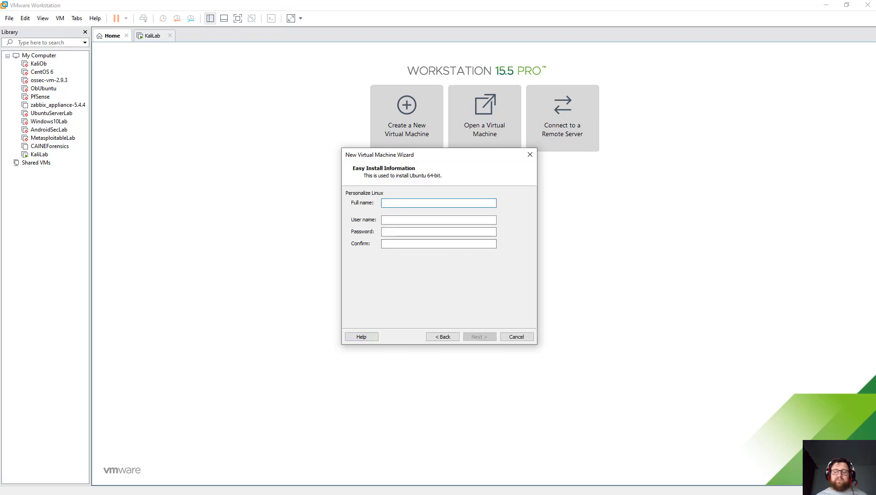
pyautogui.write('Ub')
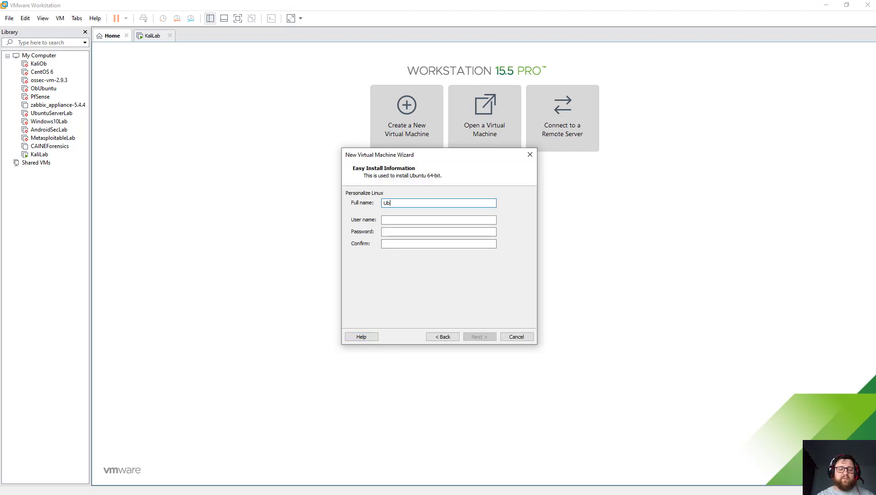
pyautogui.write('untuServer')
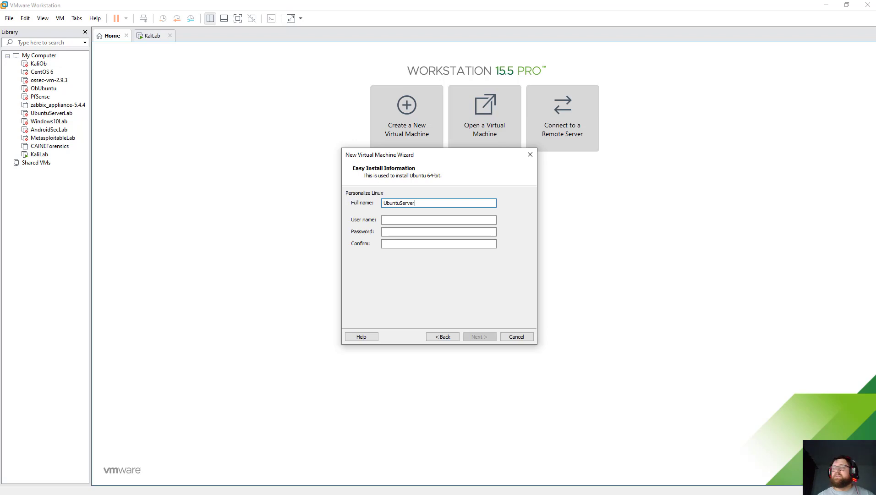
pyautogui.write('Lab')
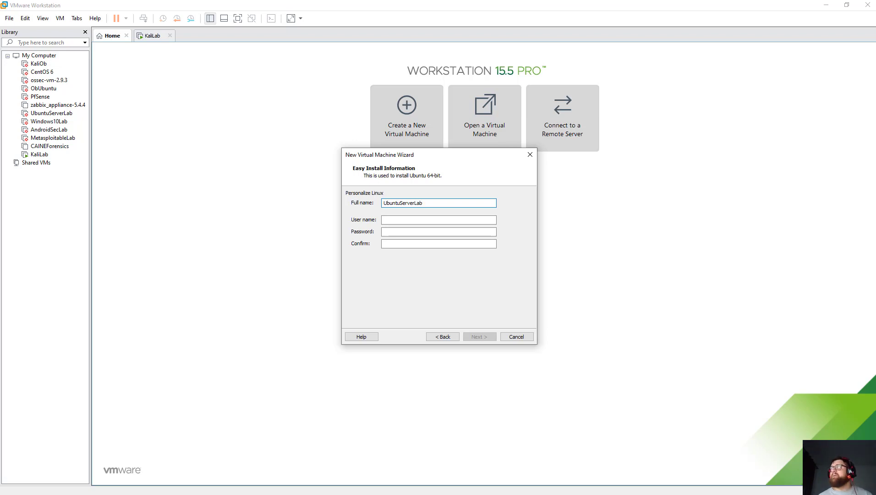
pyautogui.click(438, 219)
pyautogui.write('o')
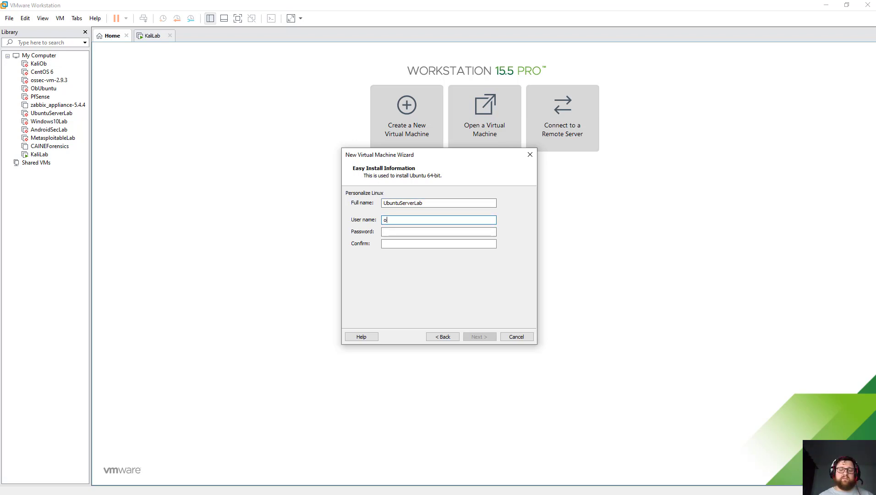
pyautogui.write('belix')
pyautogui.click(438, 231)
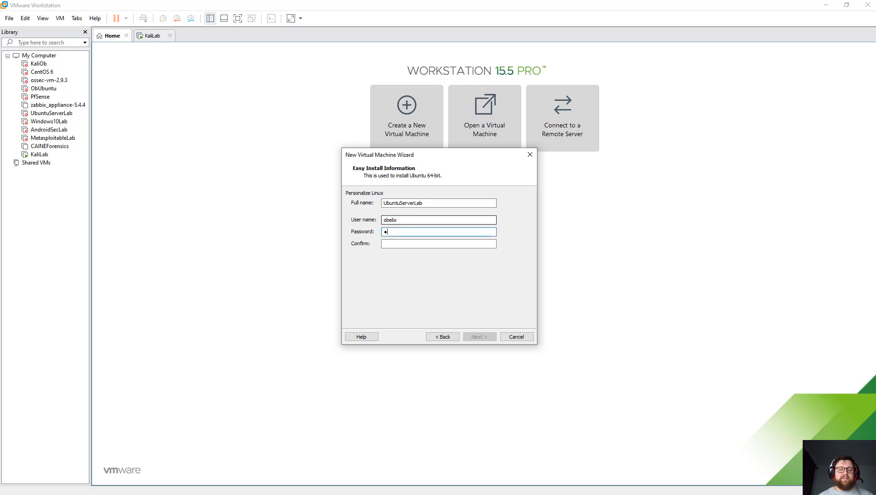
pyautogui.press('BackSpace')
pyautogui.press('BackSpace')
pyautogui.press('BackSpace')
pyautogui.press('BackSpace')
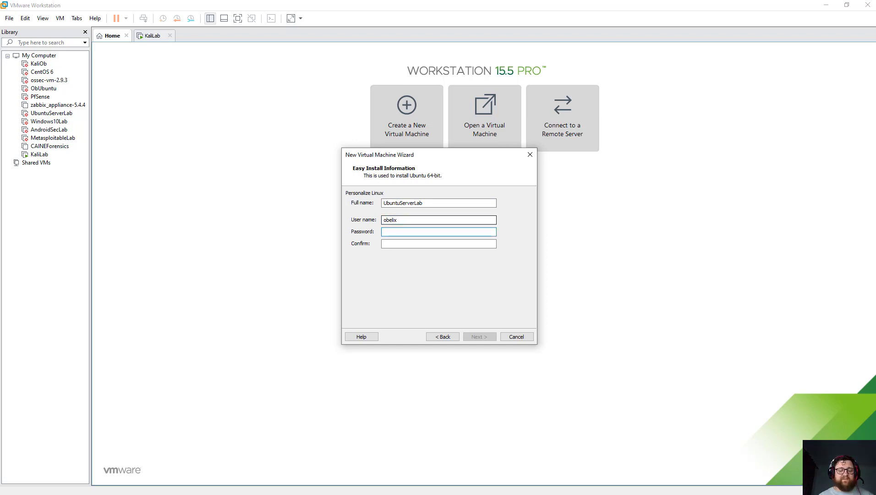
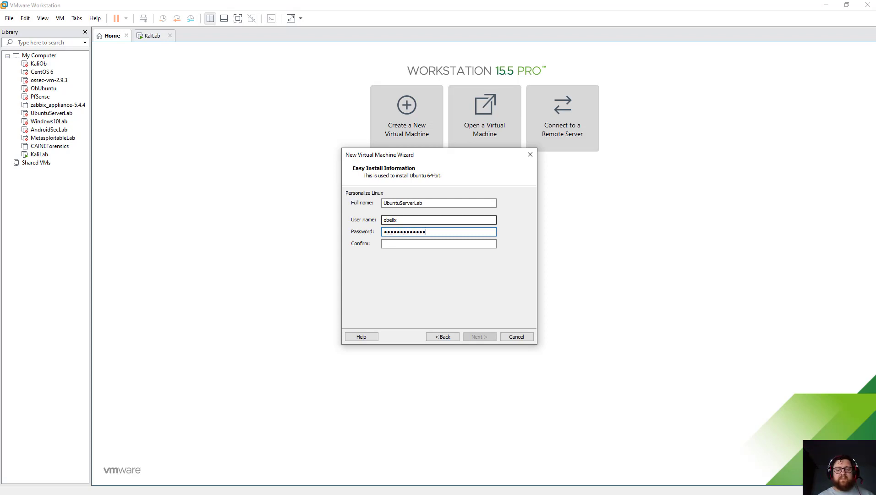
pyautogui.click(438, 244)
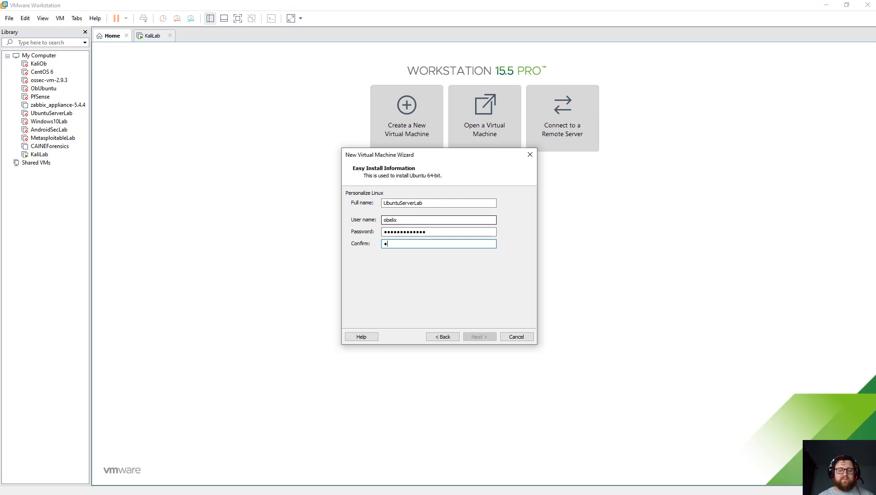
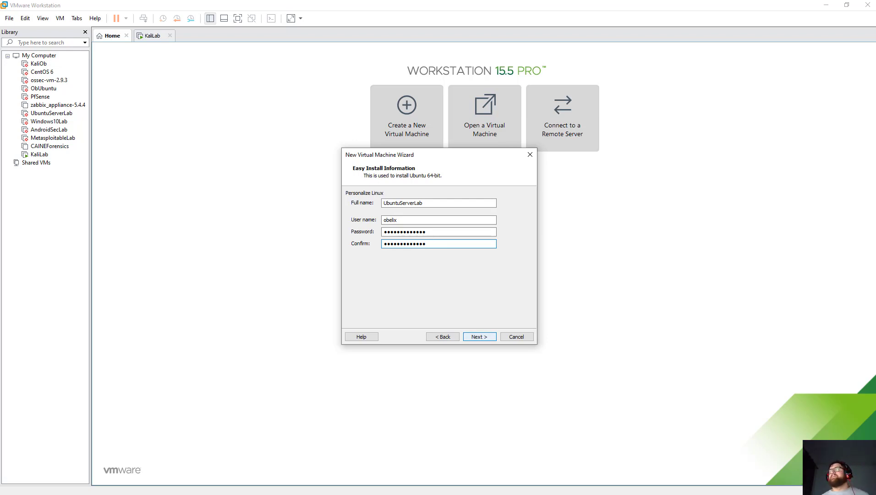
pyautogui.press('Return')
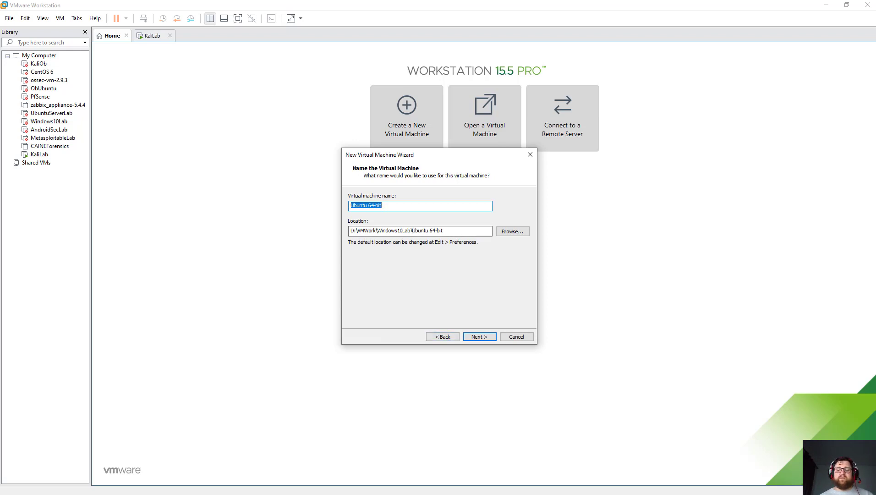
# Name the new virtual machine UbuntuServerLab.
pyautogui.write('UbuntuS')
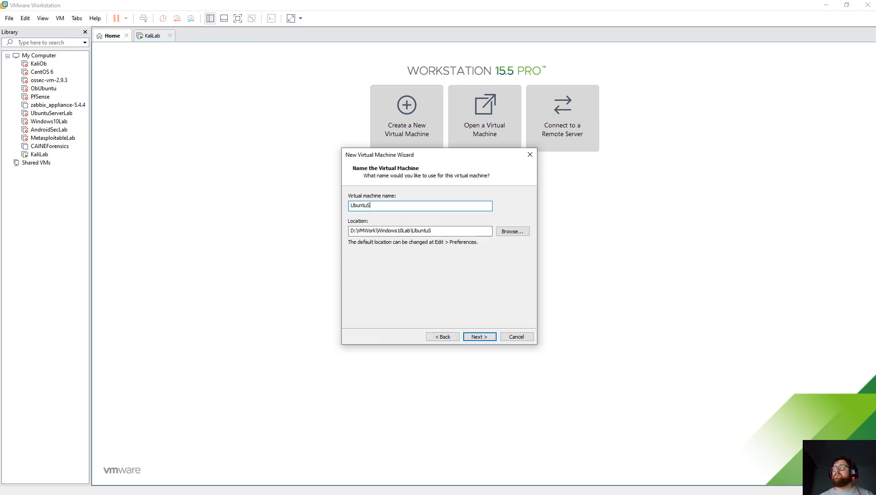
pyautogui.write('erverLAb')
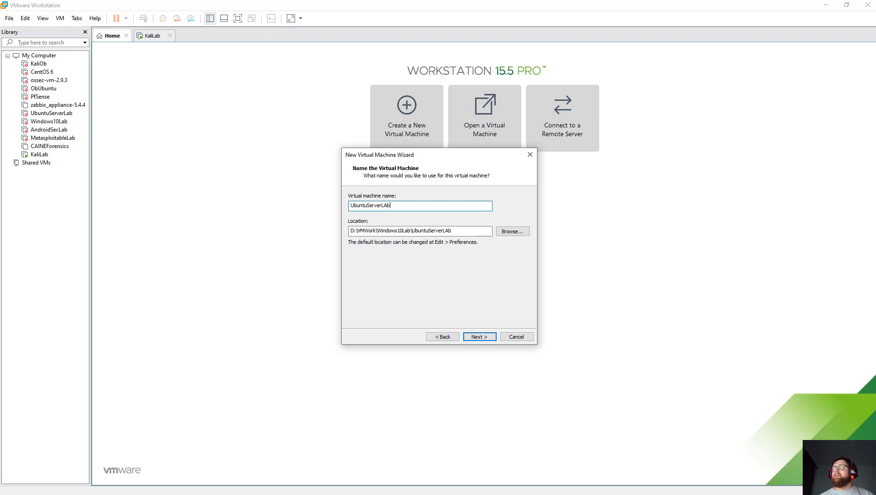
pyautogui.press('BackSpace')
pyautogui.press('BackSpace')
pyautogui.write('B')
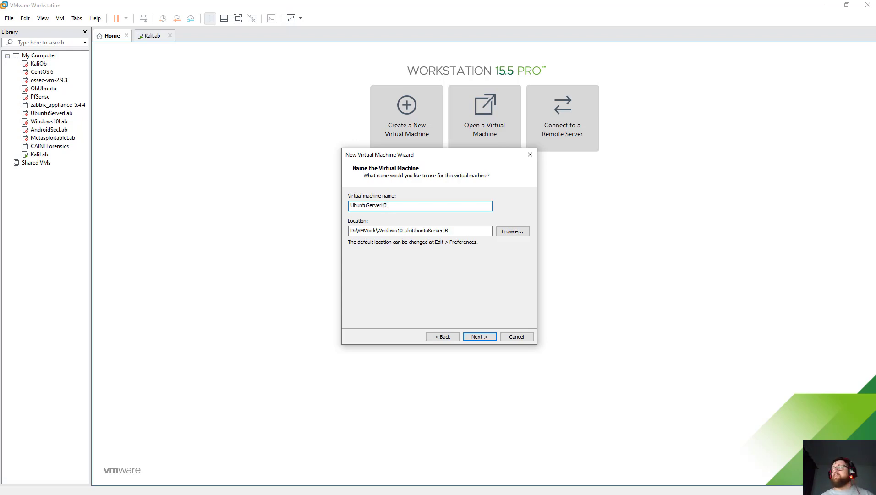
pyautogui.press('BackSpace')
pyautogui.write('ab')
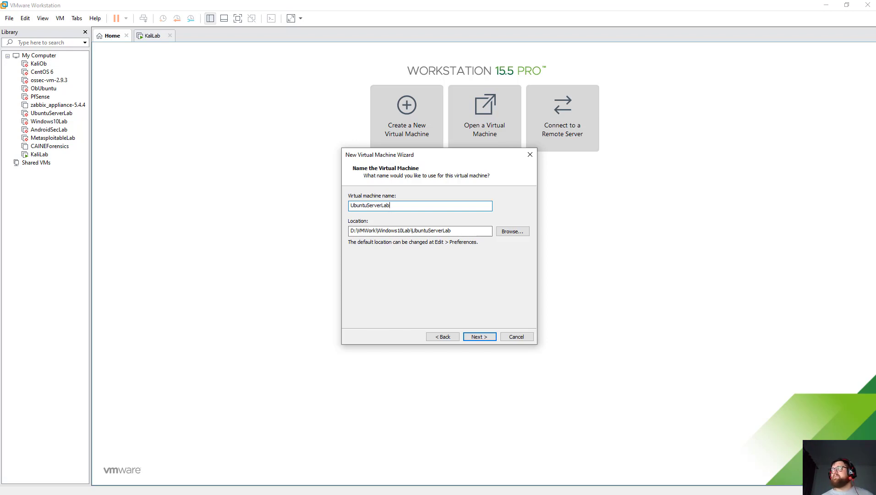
# Keep the default location D:\VMWork\Windows10Lab\UbuntuServerLab and continue to disk sizing.
pyautogui.press('Tab')
pyautogui.press('Tab')
pyautogui.press('space')
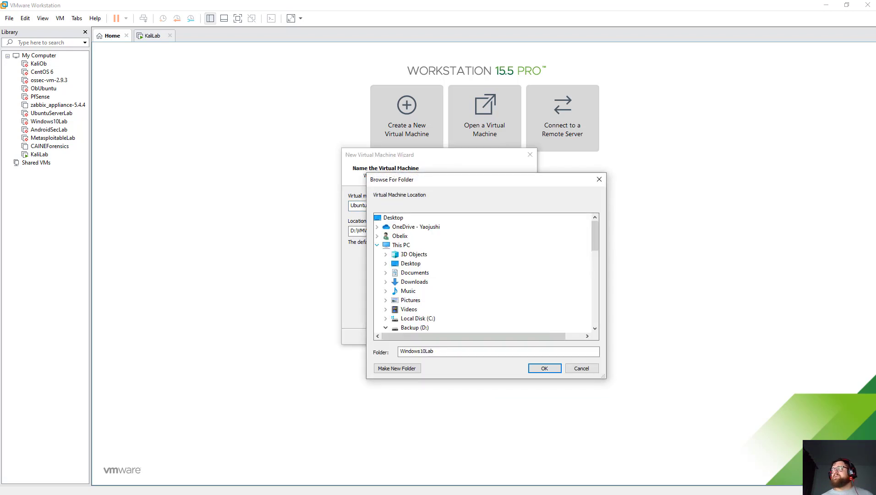
pyautogui.click(377, 245)
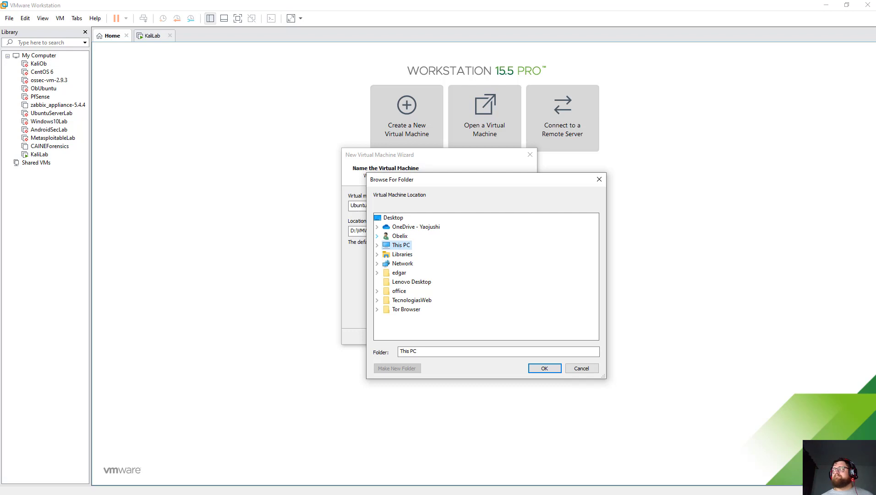
pyautogui.click(581, 368)
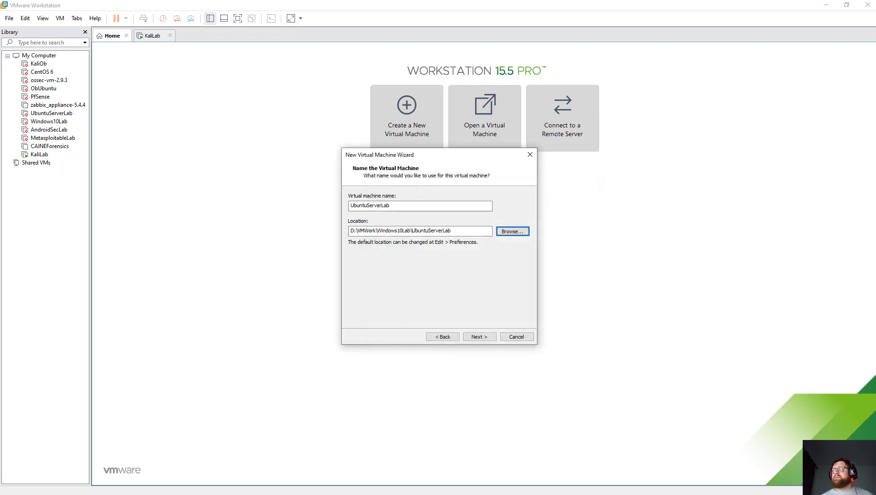
pyautogui.click(479, 336)
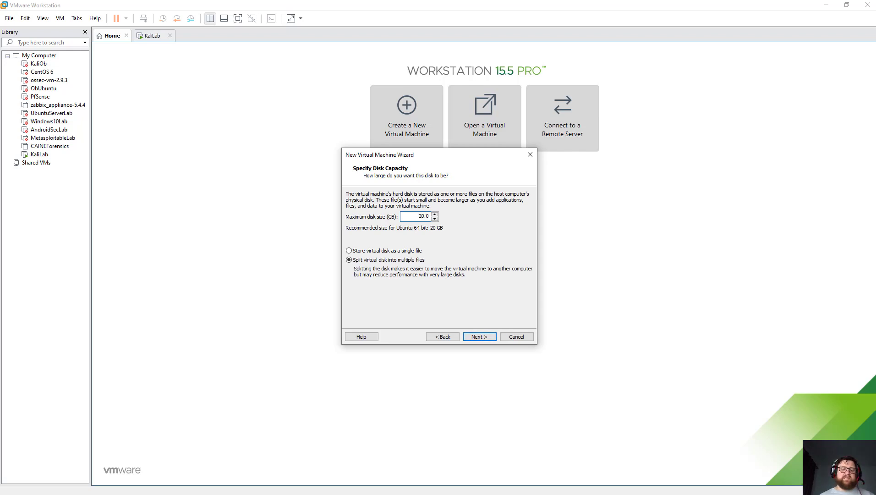
# Set a 40 GB maximum disk stored as a single file, then open Customize Hardware.
pyautogui.press('BackSpace')
pyautogui.write('4')
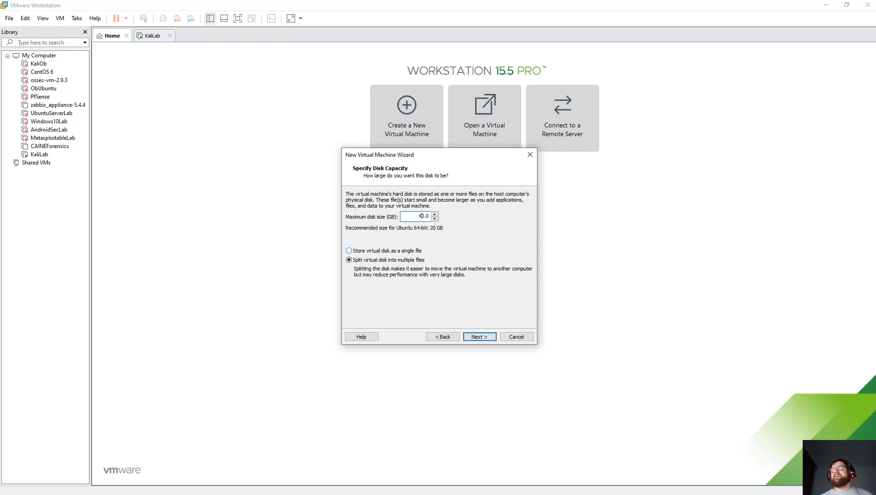
pyautogui.press('Tab')
pyautogui.press('Up')
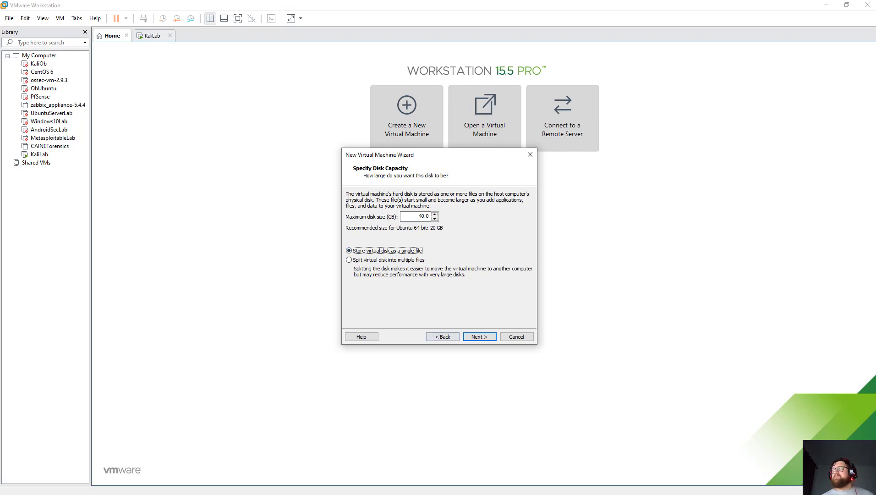
pyautogui.press('Return')
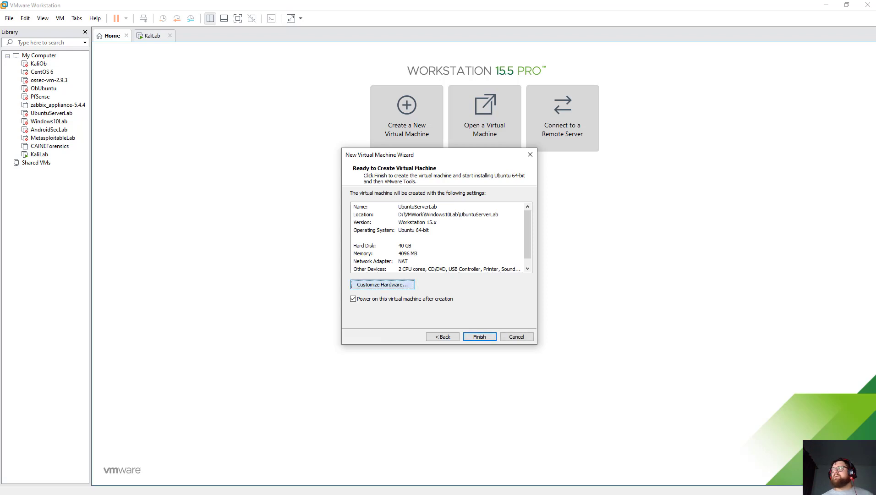
pyautogui.press('Return')
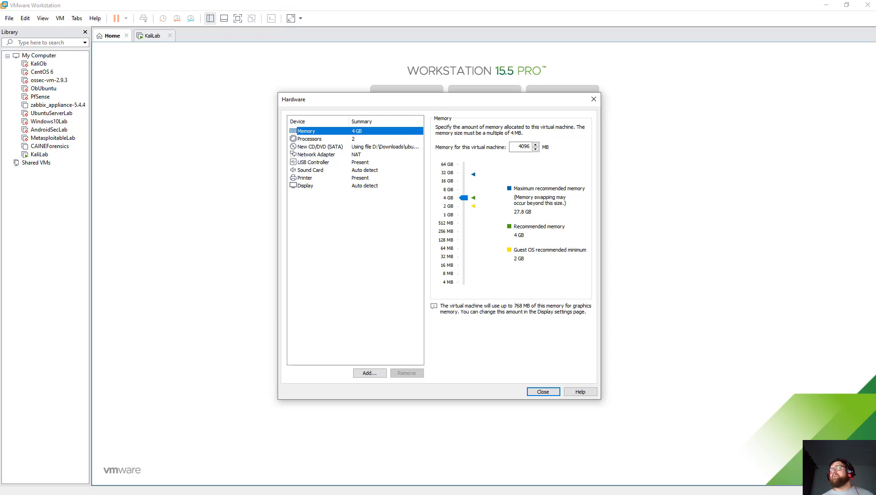
# Reduce the VM's memory to 1024 MB and its processors to 1.
pyautogui.moveTo(463, 198); pyautogui.dragTo(463, 214)
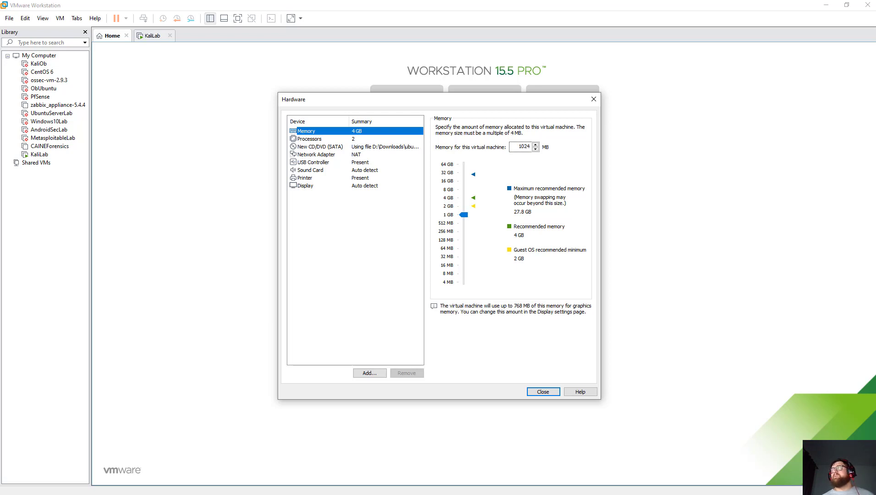
pyautogui.click(309, 139)
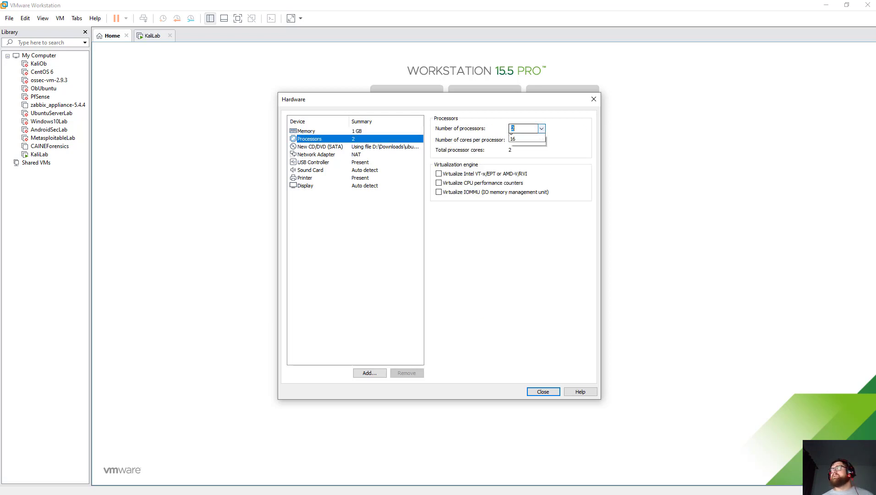
pyautogui.click(527, 128)
pyautogui.click(522, 137)
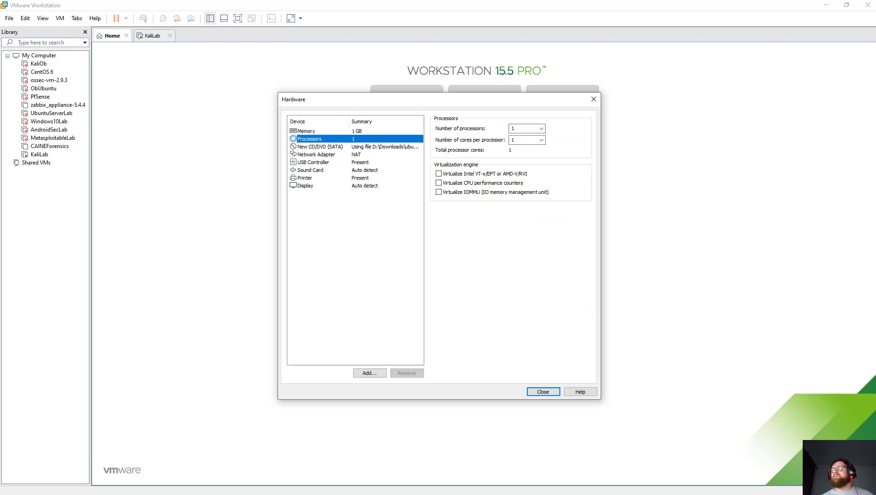
# Remove the printer, close the Hardware dialog, and finish creating the VM.
pyautogui.click(305, 177)
pyautogui.click(406, 372)
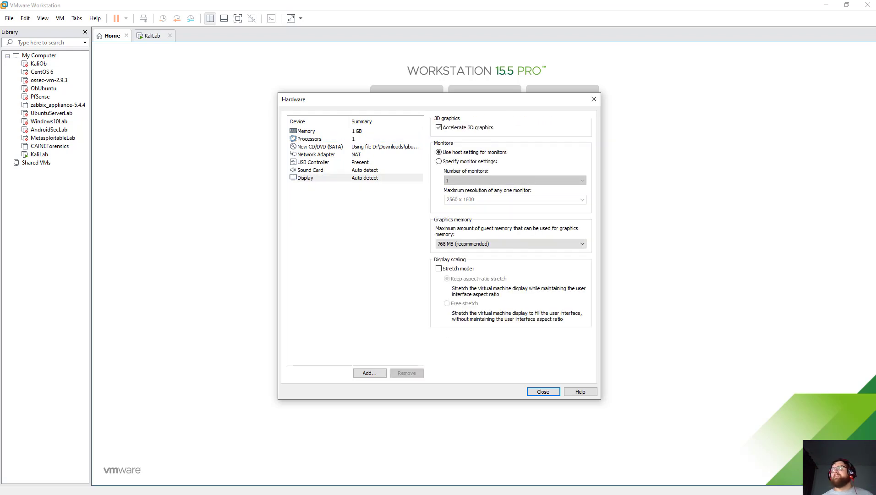
pyautogui.click(316, 154)
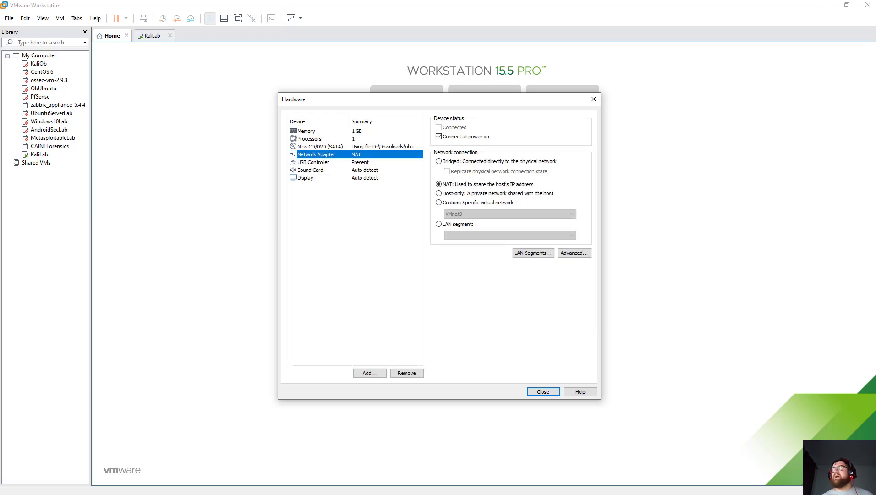
pyautogui.click(542, 391)
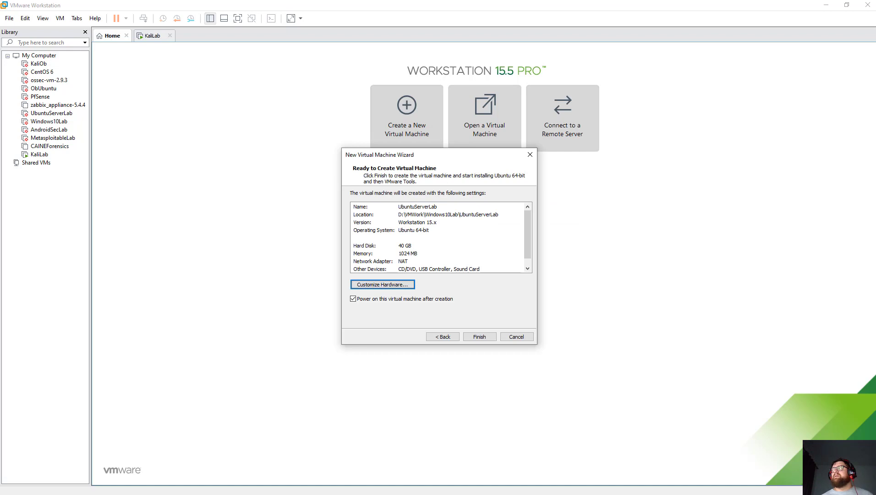
pyautogui.click(479, 336)
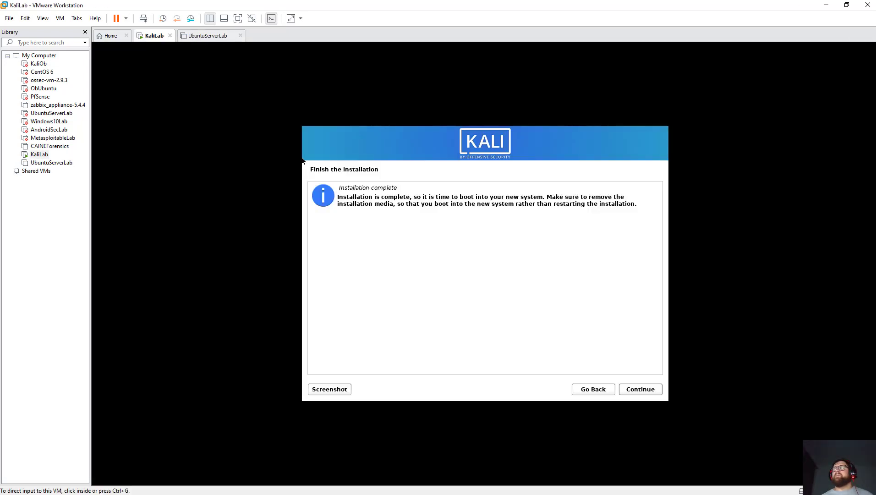
# Continue past Kali's Installation complete screen, then return to the UbuntuServerLab tab.
pyautogui.click(302, 159)
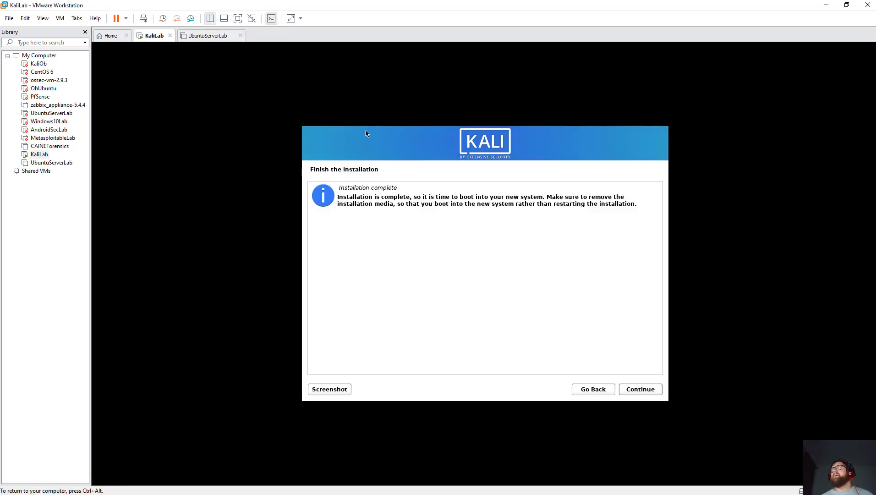
pyautogui.click(635, 384)
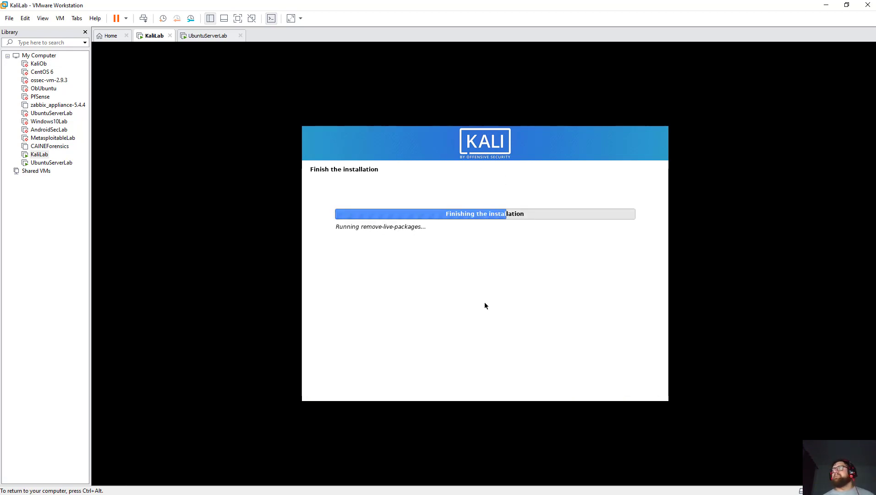
pyautogui.hotkey('ctrl', 'alt')
pyautogui.hotkey('ctrl', 'Tab')
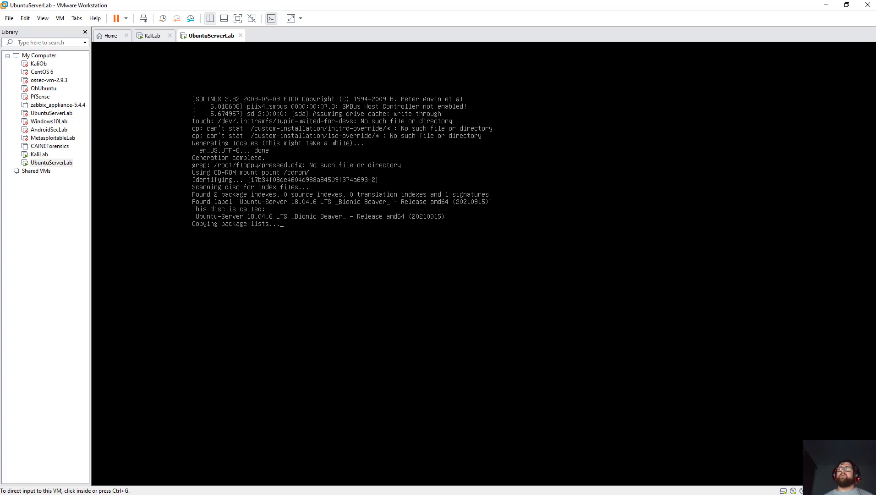
# Check KaliLab's install progress, then return to UbuntuServerLab at the language selection screen.
pyautogui.click(153, 35)
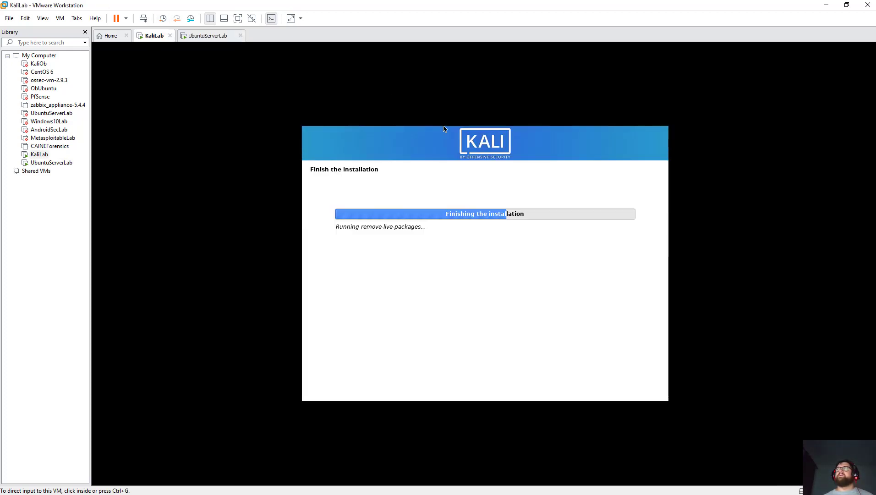
pyautogui.click(207, 35)
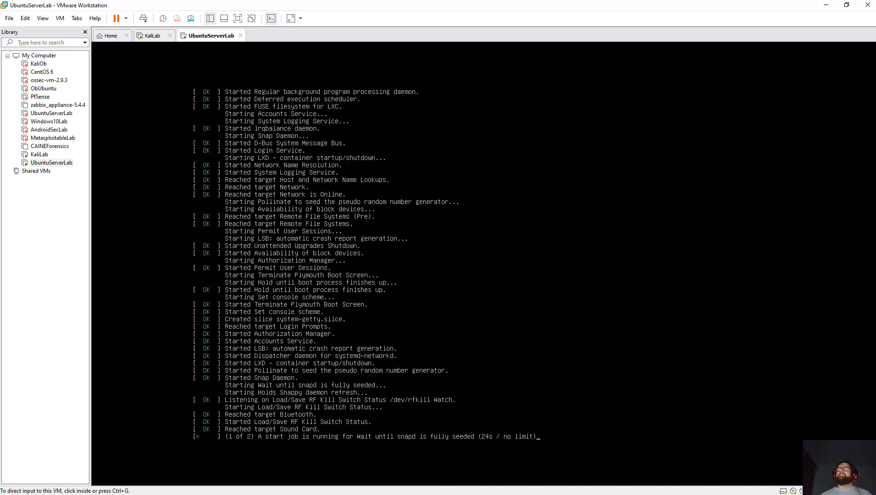
pyautogui.click(153, 36)
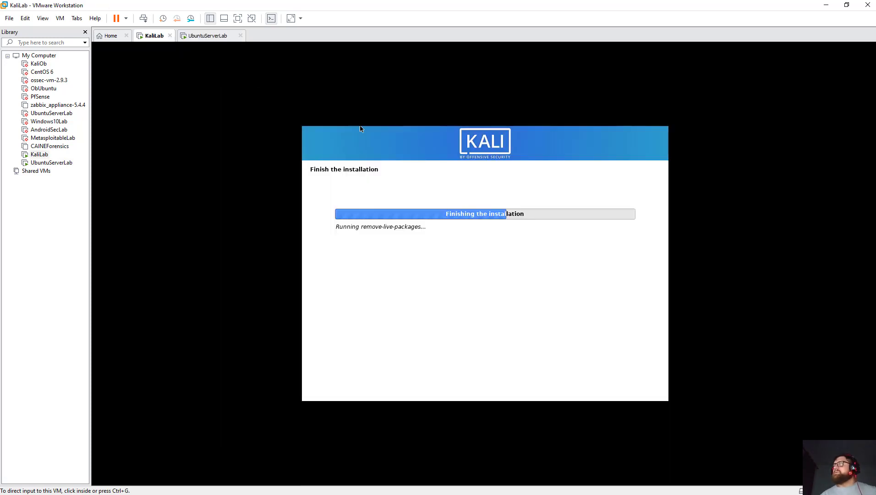
pyautogui.click(360, 128)
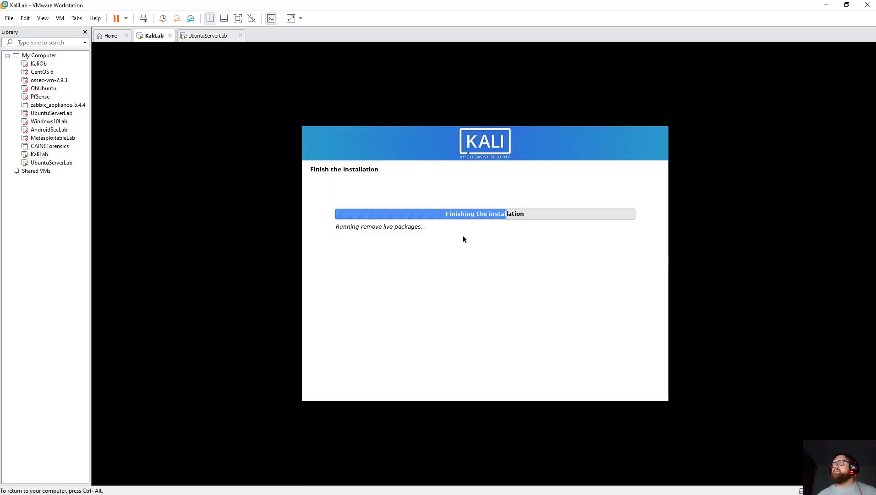
pyautogui.hotkey('ctrl', 'alt')
pyautogui.hotkey('ctrl', 'Tab')
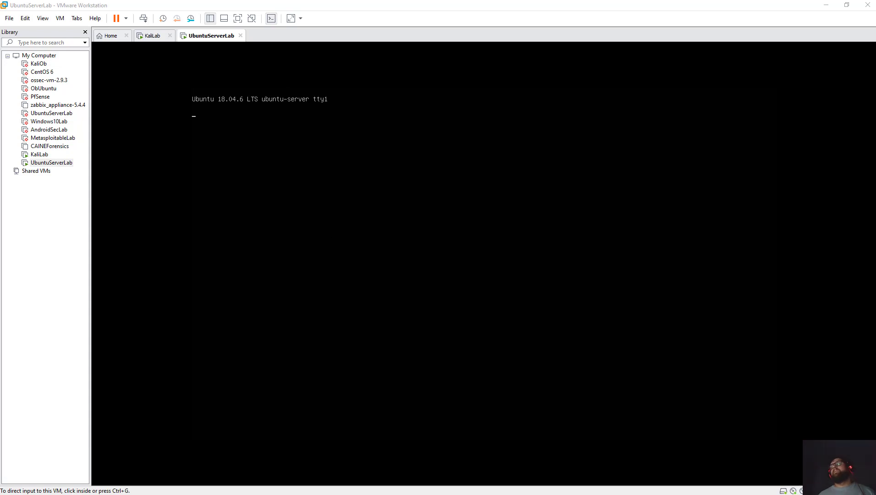
pyautogui.hotkey('ctrl', 'g')
pyautogui.hotkey('ctrl', 'alt')
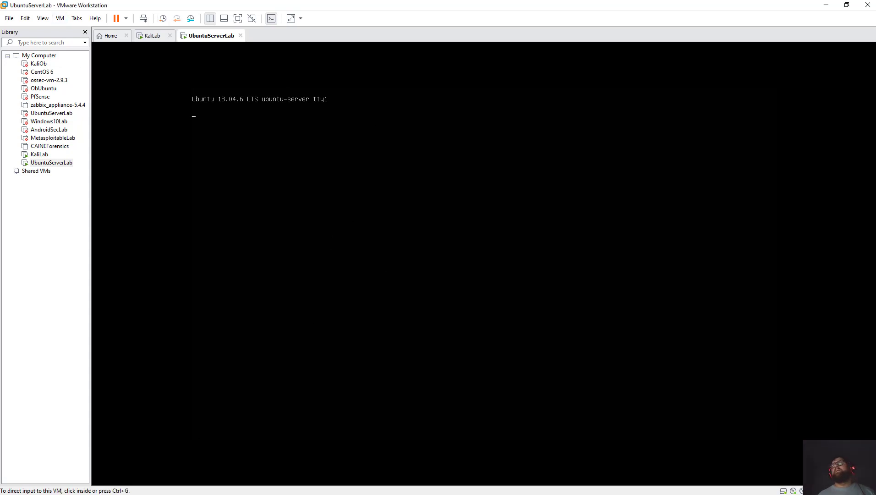
pyautogui.hotkey('ctrl', 'shift', 'Tab')
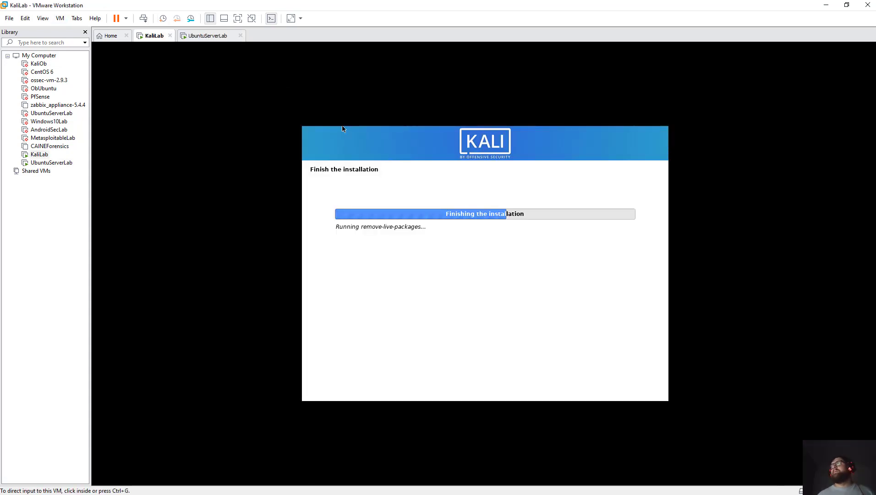
pyautogui.hotkey('ctrl', 'Tab')
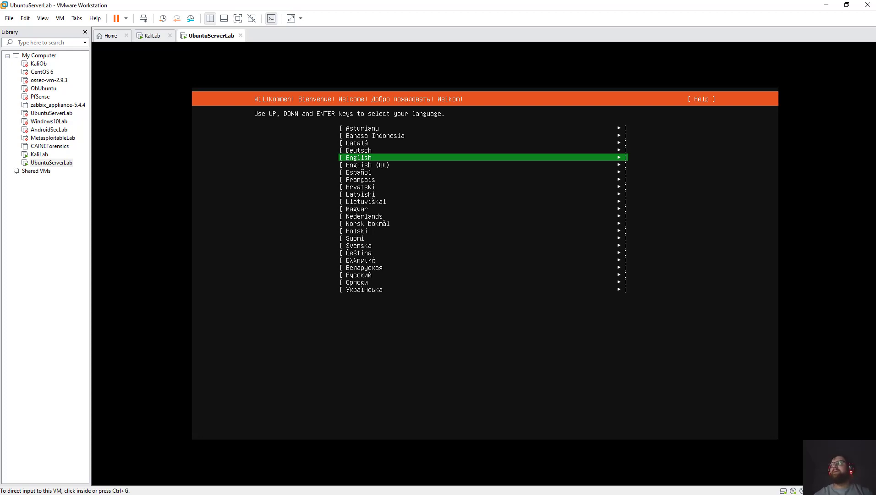
# Select English in the Ubuntu installer's language list and confirm it.
pyautogui.click(346, 158)
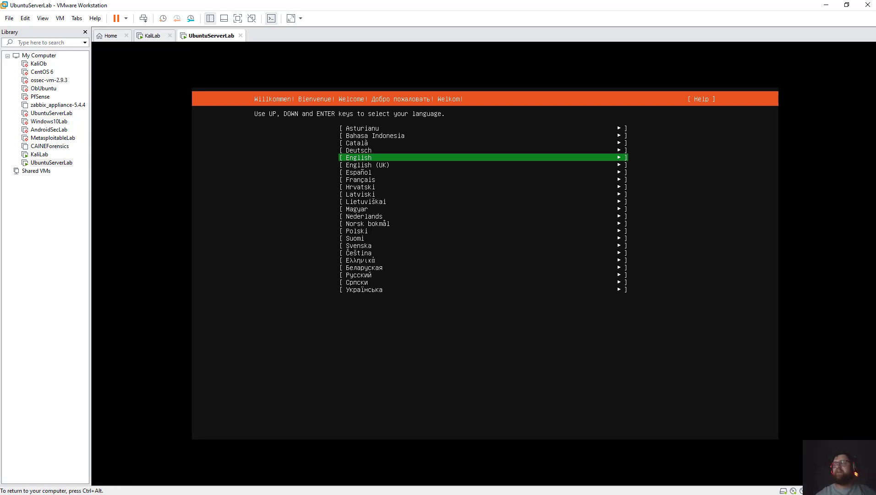
pyautogui.press('Down')
pyautogui.press('Down')
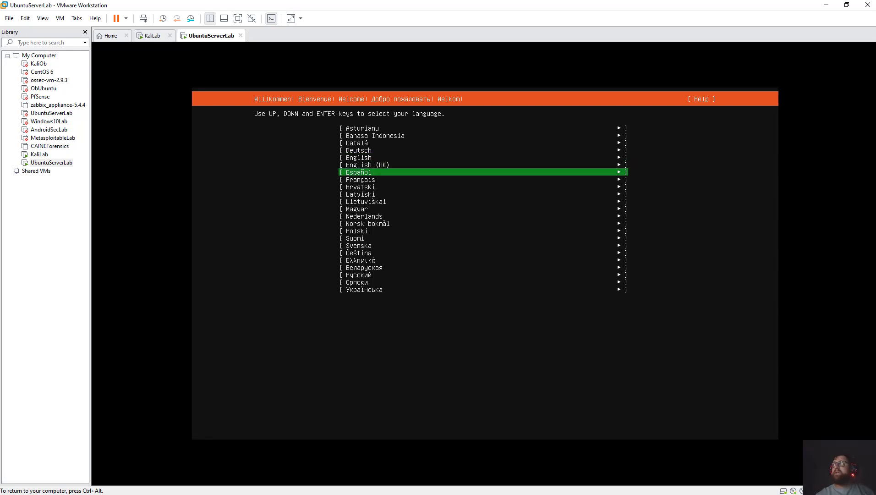
pyautogui.press('Up')
pyautogui.press('Up')
pyautogui.press('Up')
pyautogui.press('Up')
pyautogui.press('Up')
pyautogui.press('Up')
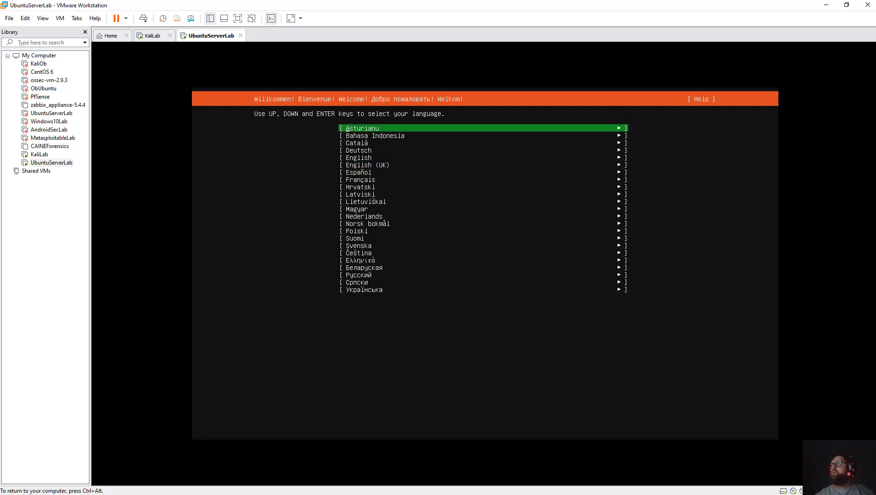
pyautogui.press('Down')
pyautogui.press('Down')
pyautogui.press('Down')
pyautogui.press('Down')
pyautogui.press('Down')
pyautogui.press('Down')
pyautogui.press('Down')
pyautogui.press('Down')
pyautogui.press('Down')
pyautogui.press('Down')
pyautogui.press('Down')
pyautogui.press('Down')
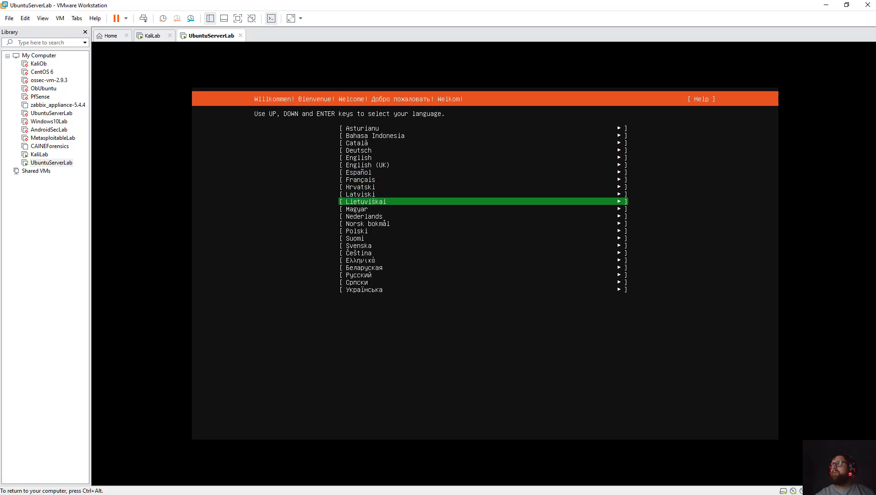
pyautogui.press('Up')
pyautogui.press('Up')
pyautogui.press('Up')
pyautogui.press('Up')
pyautogui.press('Up')
pyautogui.press('Up')
pyautogui.press('Up')
pyautogui.press('Up')
pyautogui.press('Up')
pyautogui.press('Up')
pyautogui.press('Up')
pyautogui.press('Up')
pyautogui.press('Up')
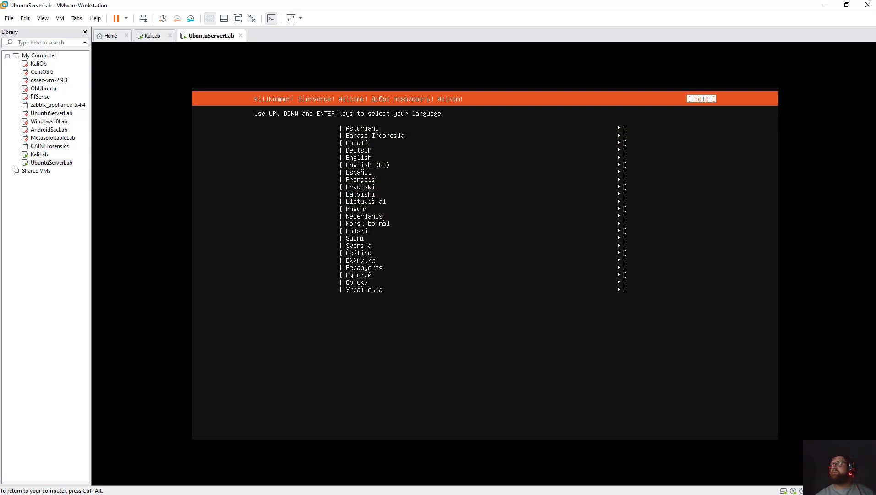
pyautogui.press('Down')
pyautogui.press('Down')
pyautogui.press('Down')
pyautogui.press('Down')
pyautogui.press('Down')
pyautogui.press('Down')
pyautogui.press('Down')
pyautogui.press('Down')
pyautogui.press('Down')
pyautogui.press('Down')
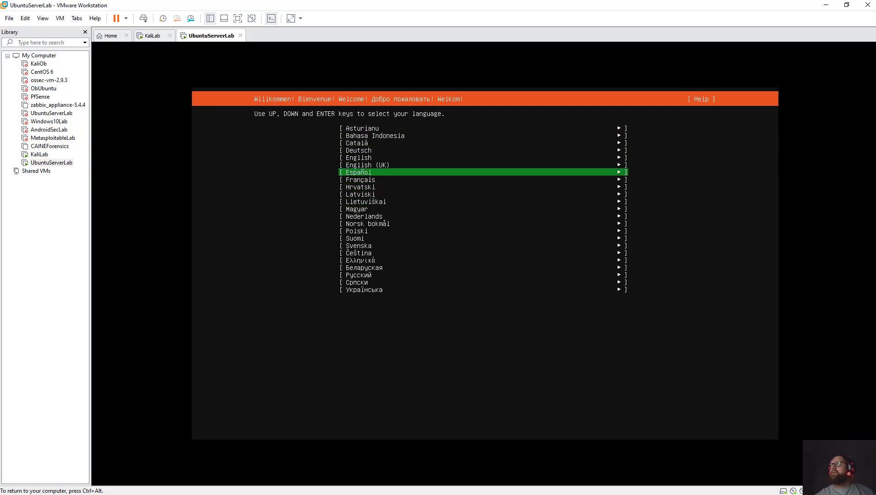
pyautogui.press('Down')
pyautogui.press('Down')
pyautogui.press('Down')
pyautogui.press('Down')
pyautogui.press('Down')
pyautogui.press('Down')
pyautogui.press('Down')
pyautogui.press('Down')
pyautogui.press('Down')
pyautogui.press('Down')
pyautogui.press('Down')
pyautogui.press('Down')
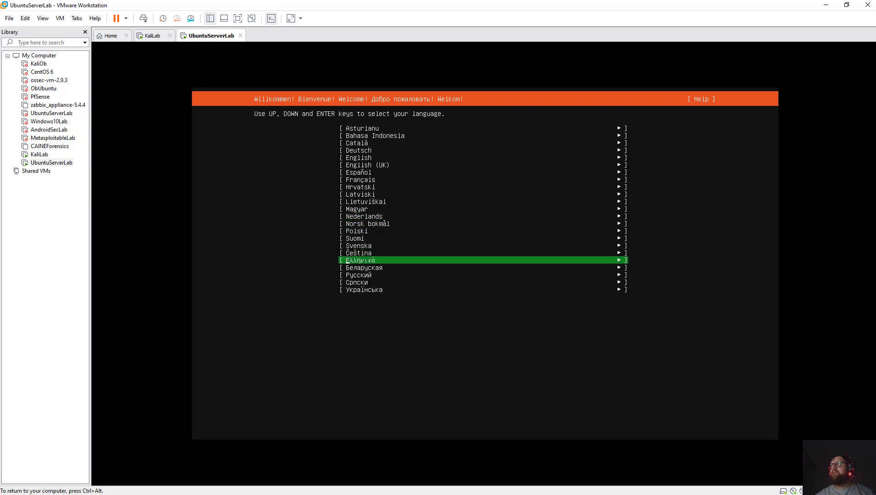
pyautogui.press('Down')
pyautogui.press('Up')
pyautogui.press('Up')
pyautogui.press('Up')
pyautogui.press('Up')
pyautogui.press('Up')
pyautogui.press('Up')
pyautogui.press('Up')
pyautogui.press('Up')
pyautogui.press('Up')
pyautogui.press('Up')
pyautogui.press('Up')
pyautogui.press('Up')
pyautogui.press('Up')
pyautogui.press('Up')
pyautogui.press('Up')
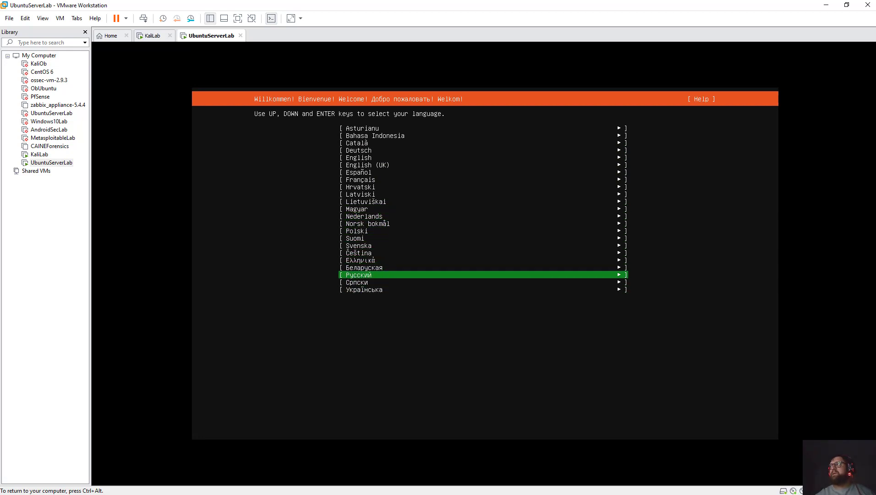
pyautogui.press('Up')
pyautogui.press('Up')
pyautogui.press('Up')
pyautogui.press('Up')
pyautogui.press('Up')
pyautogui.press('Up')
pyautogui.press('Up')
pyautogui.press('Down')
pyautogui.press('Down')
pyautogui.press('Down')
pyautogui.press('Down')
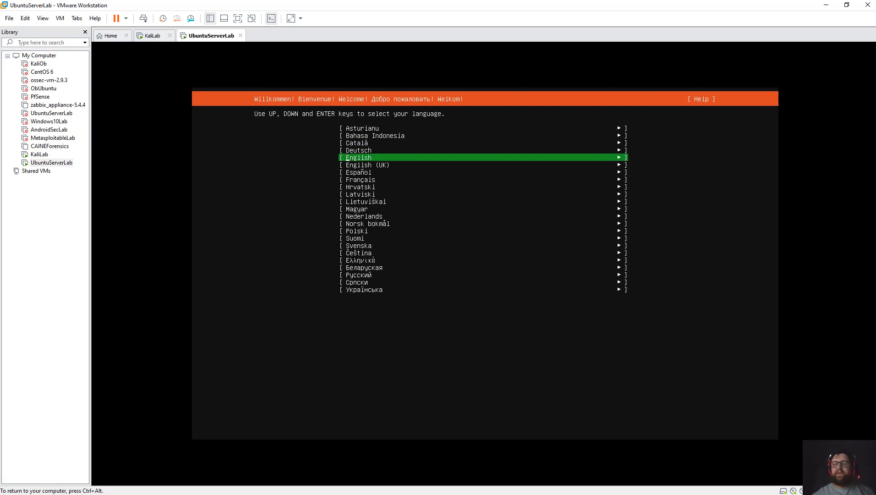
pyautogui.press('Return')
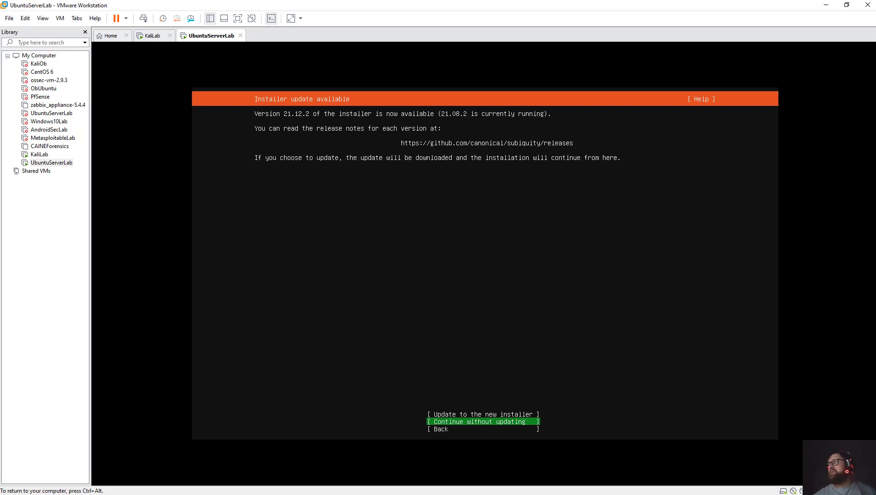
# Continue without updating, keeping the default ens33 network, blank proxy, and default archive mirror.
pyautogui.press('Return')
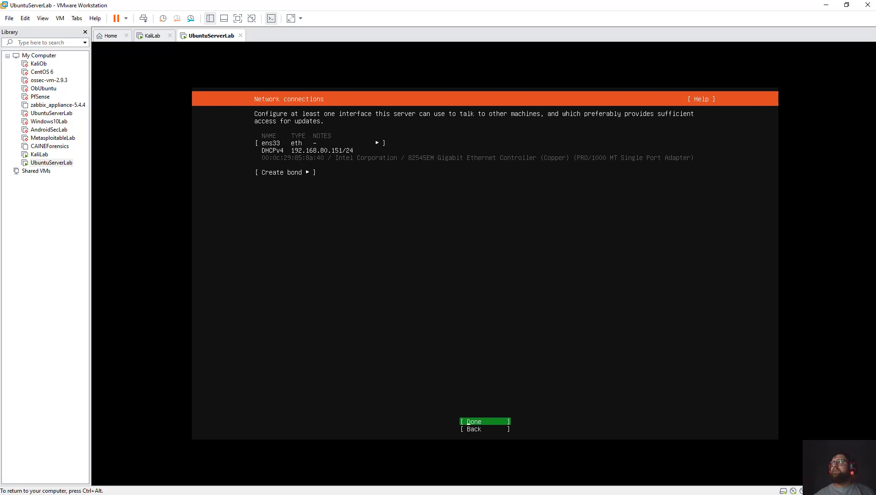
pyautogui.press('Down')
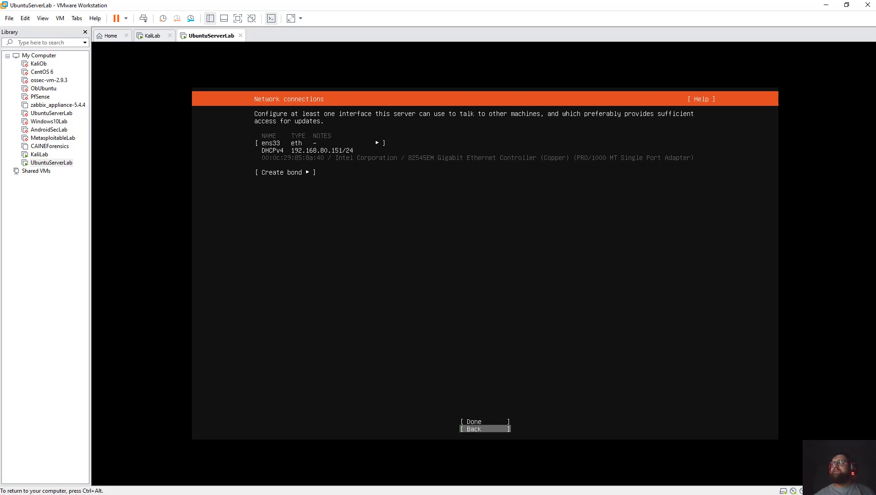
pyautogui.press('Down')
pyautogui.press('Down')
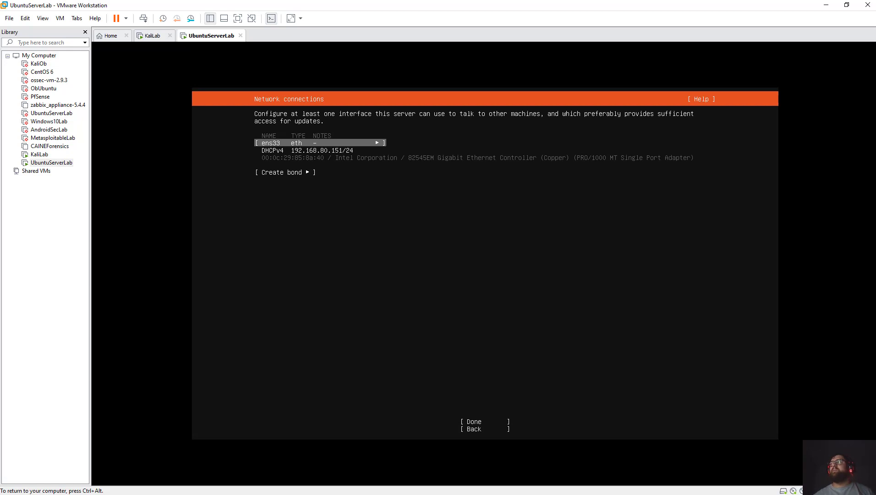
pyautogui.press('Down')
pyautogui.press('Down')
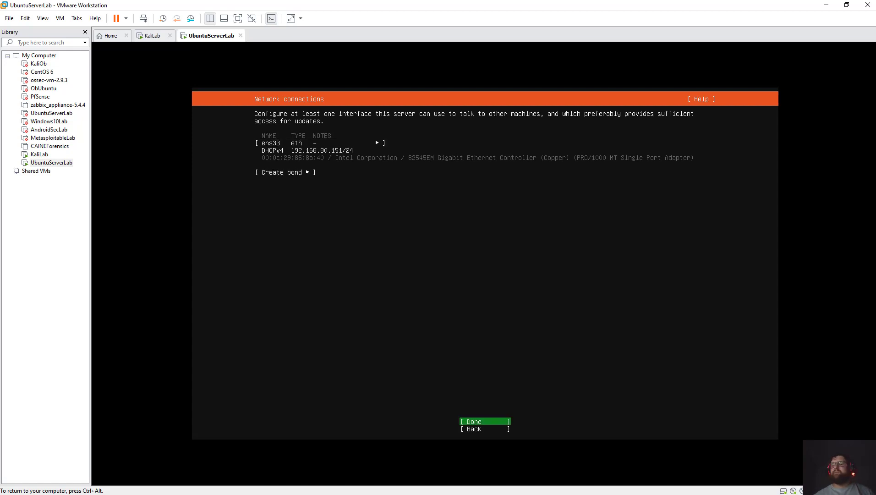
pyautogui.press('Return')
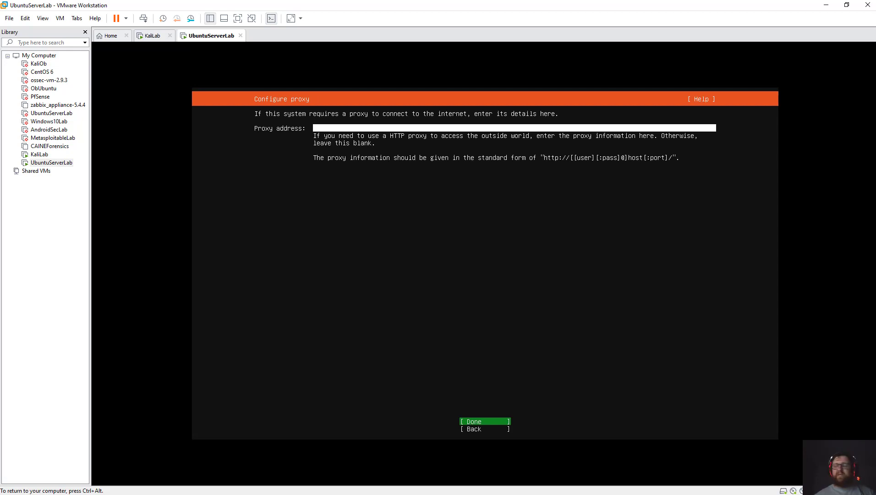
pyautogui.press('Return')
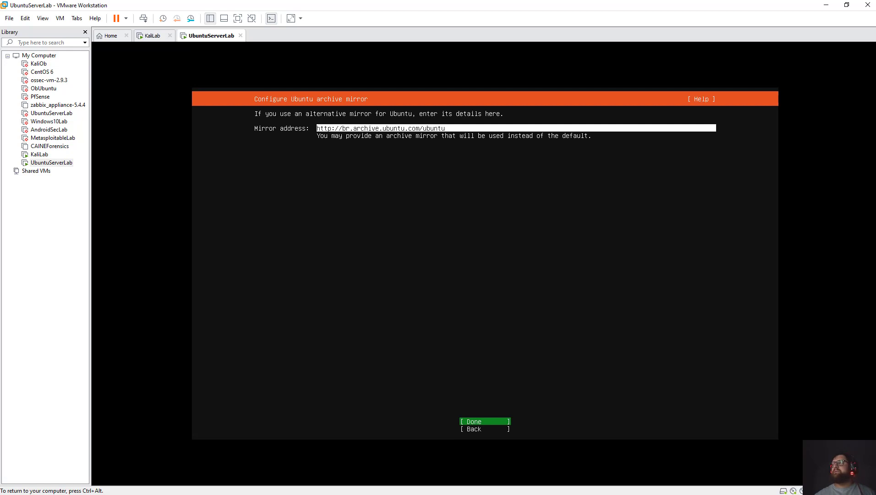
pyautogui.press('Return')
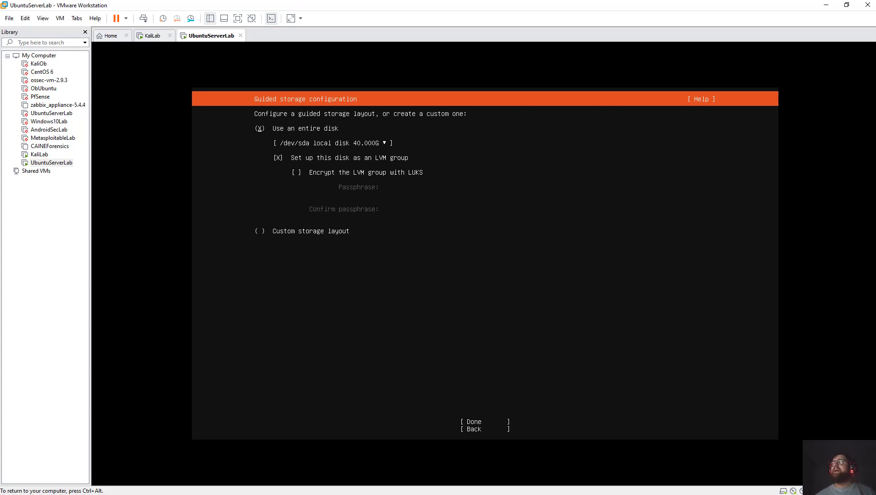
# Use the entire 40.000G /dev/sda disk with LVM and LUKS encryption turned off.
pyautogui.click(333, 143)
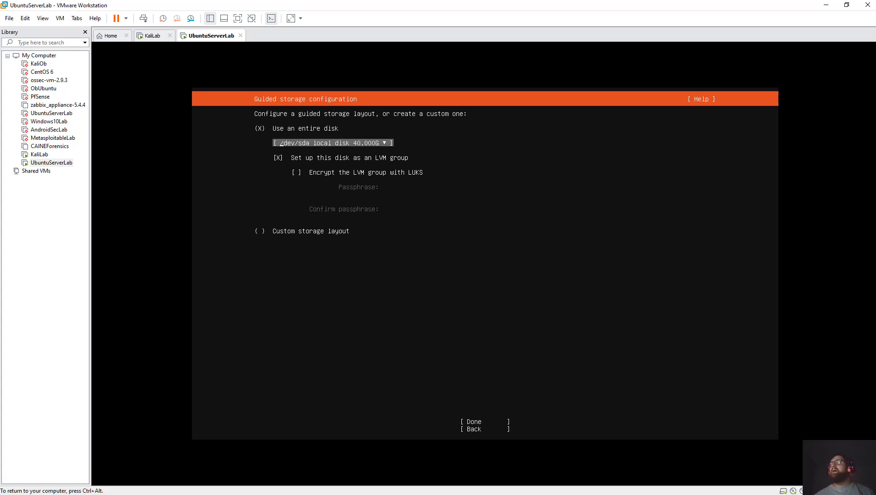
pyautogui.press('Return')
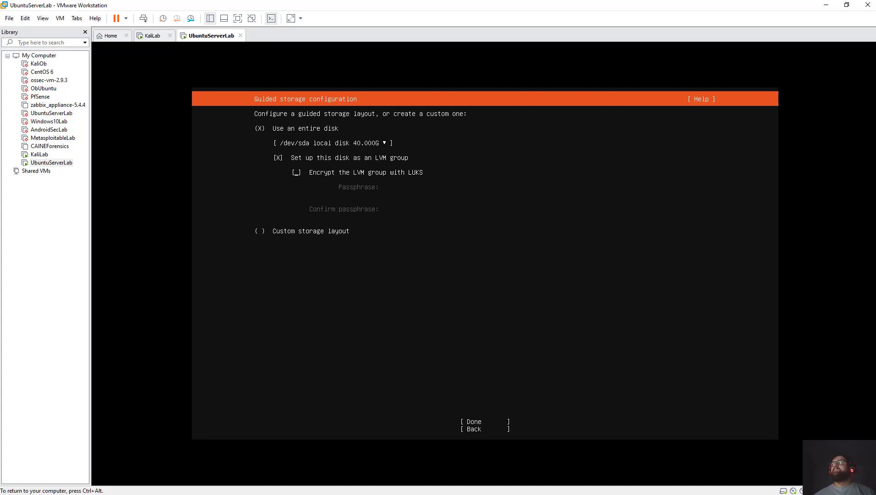
pyautogui.press('space')
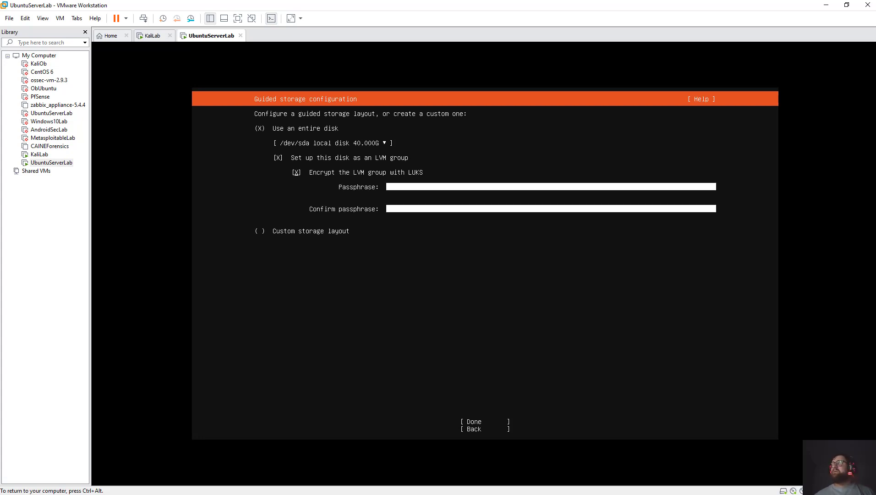
pyautogui.press('space')
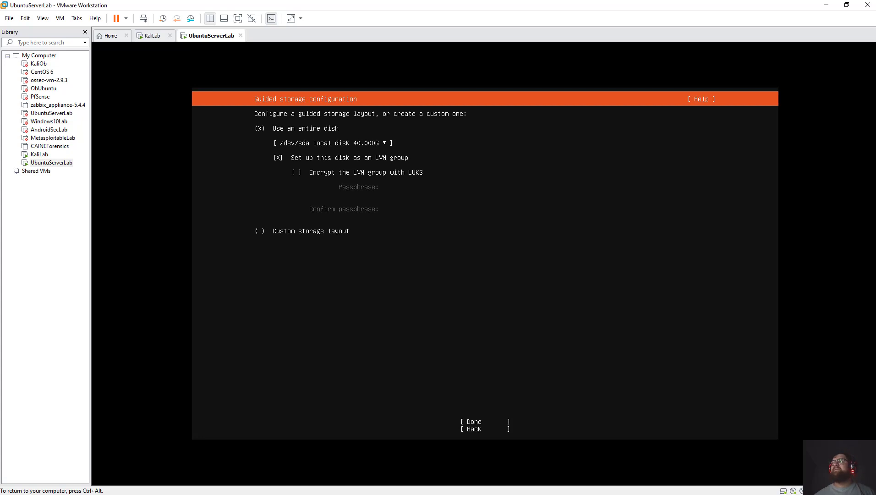
pyautogui.press('Tab')
pyautogui.press('Tab')
pyautogui.press('Tab')
pyautogui.press('Tab')
pyautogui.press('Tab')
pyautogui.press('Tab')
pyautogui.press('space')
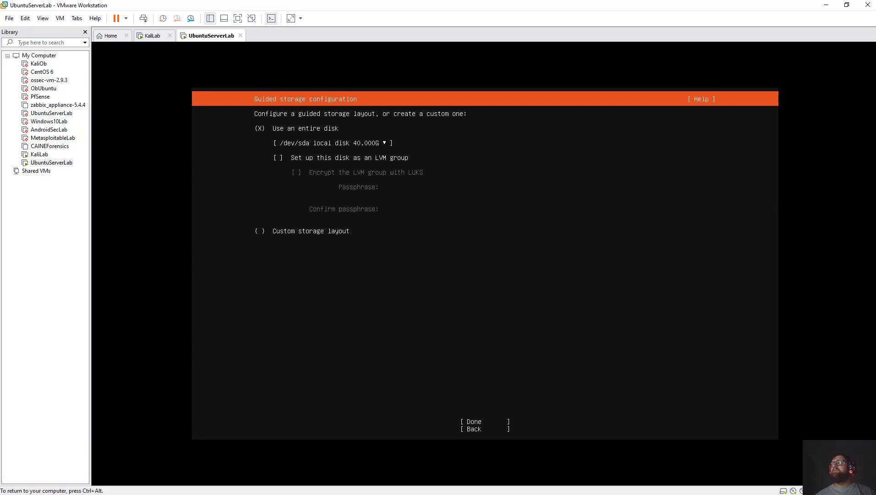
pyautogui.press('Tab')
pyautogui.press('Tab')
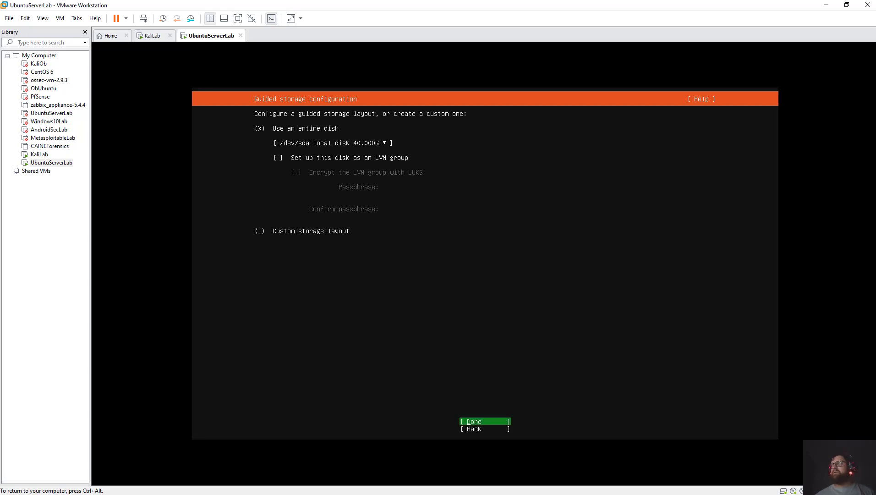
pyautogui.press('Return')
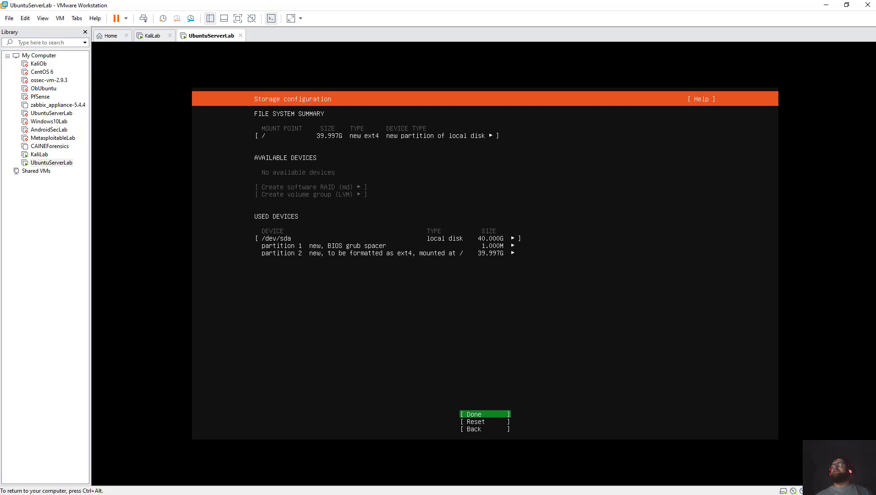
# Accept the storage summary and confirm the destructive-action warning to start installing.
pyautogui.press('Return')
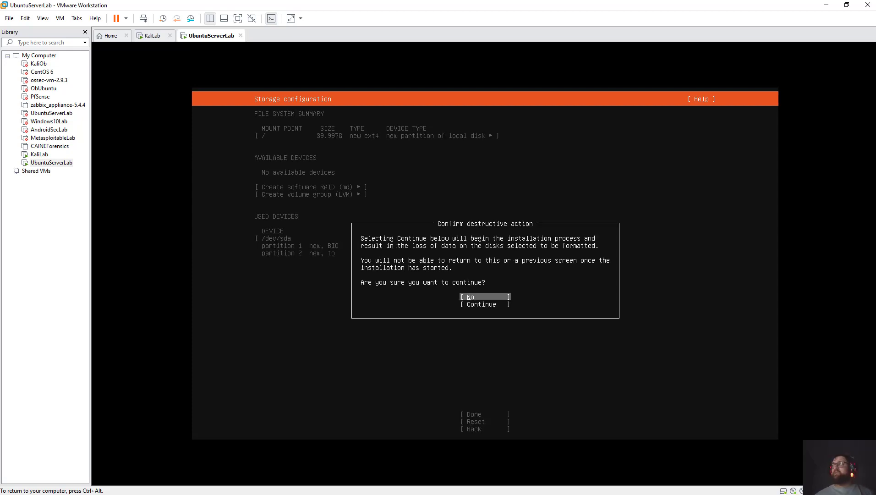
pyautogui.press('Down')
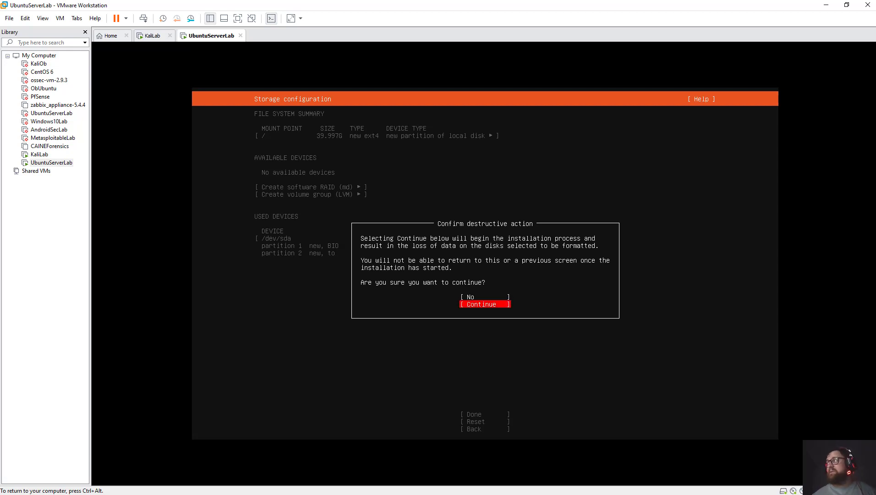
pyautogui.press('Return')
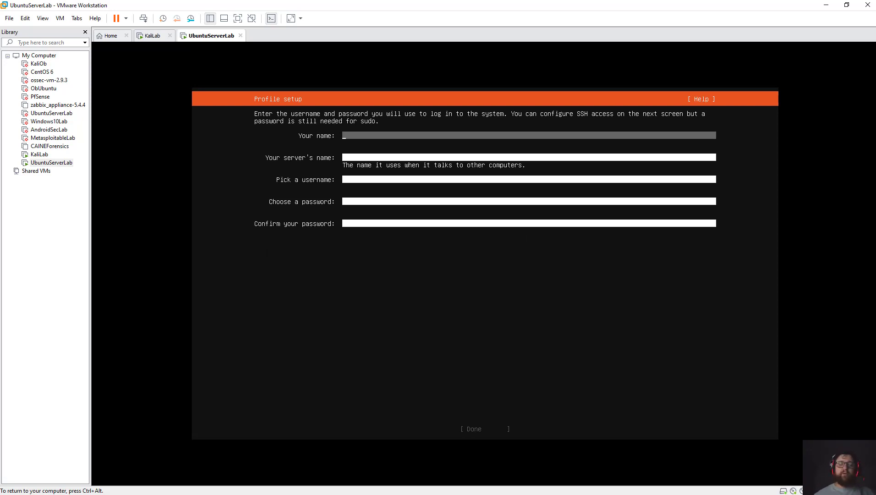
# Enter the profile's name, server name ubuntuserverlab and a username.
pyautogui.write('Obelix')
pyautogui.press('Tab')
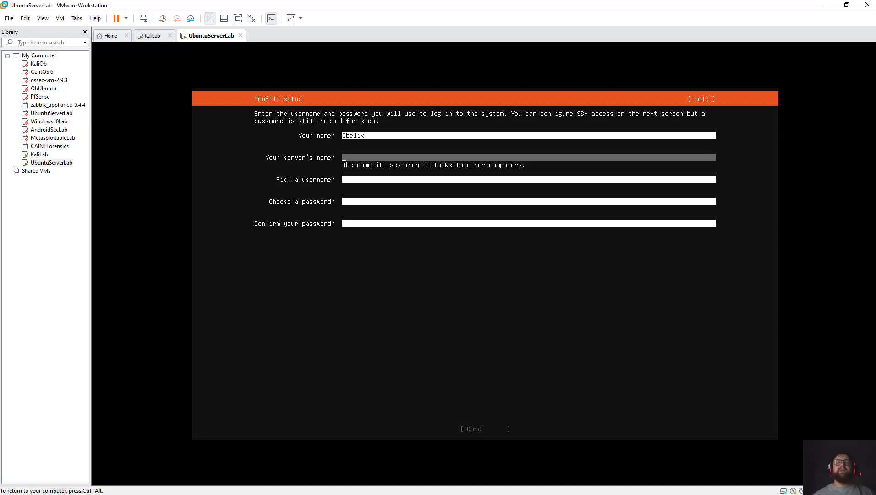
pyautogui.write('O')
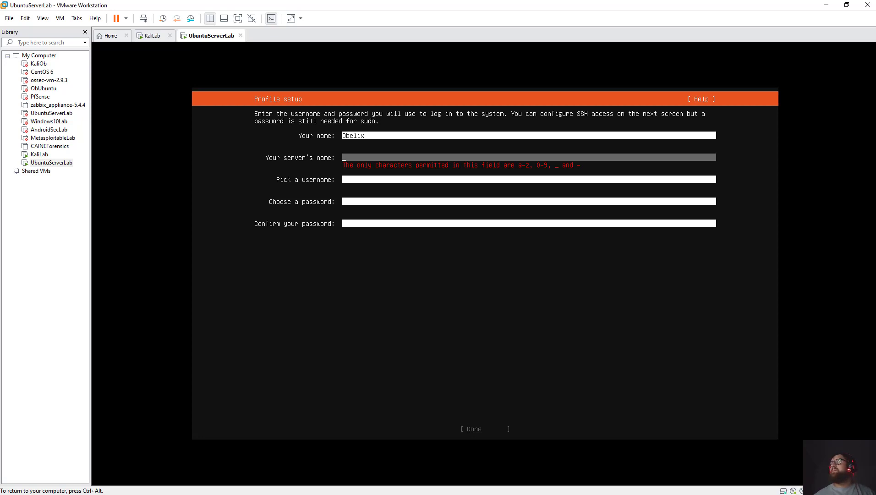
pyautogui.write('s')
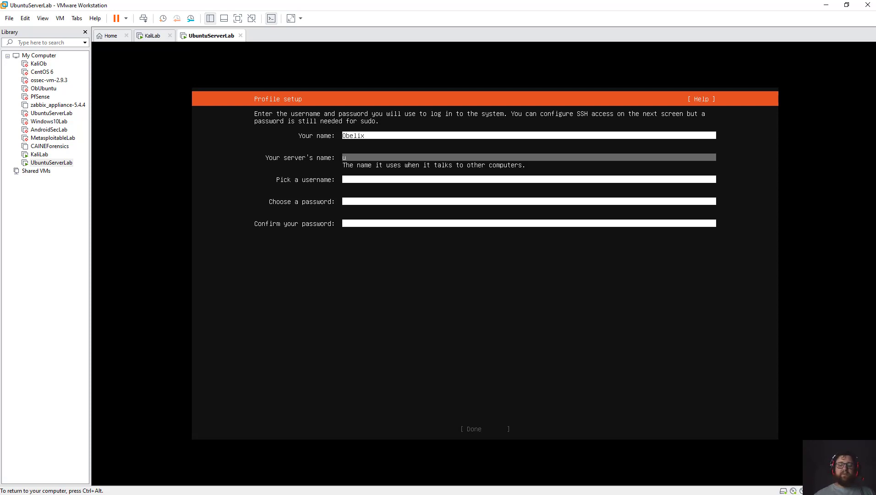
pyautogui.write('buntuserver')
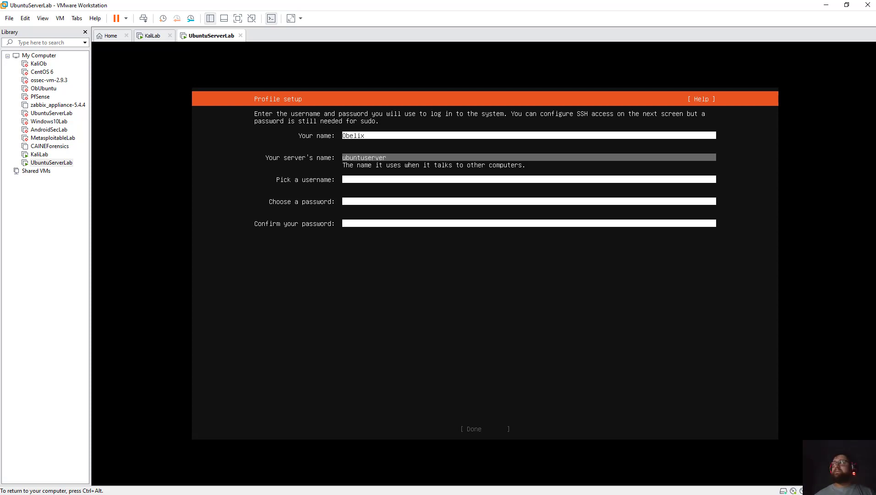
pyautogui.write('lav')
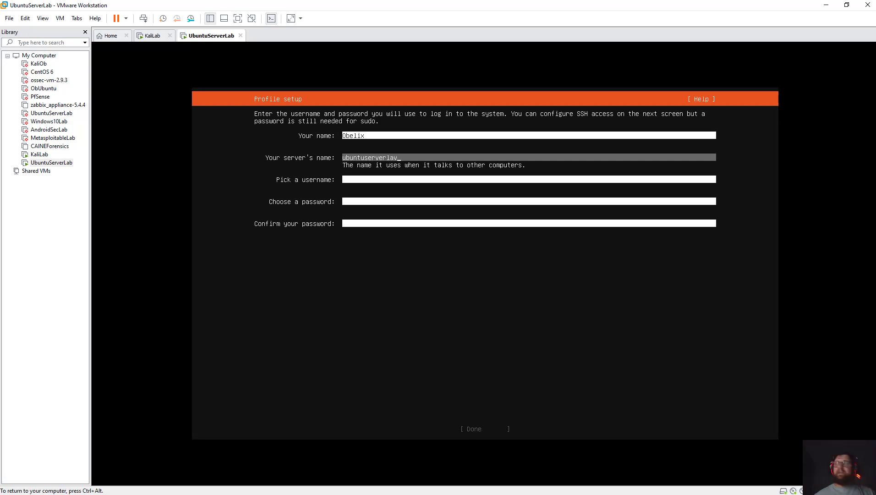
pyautogui.press('Tab')
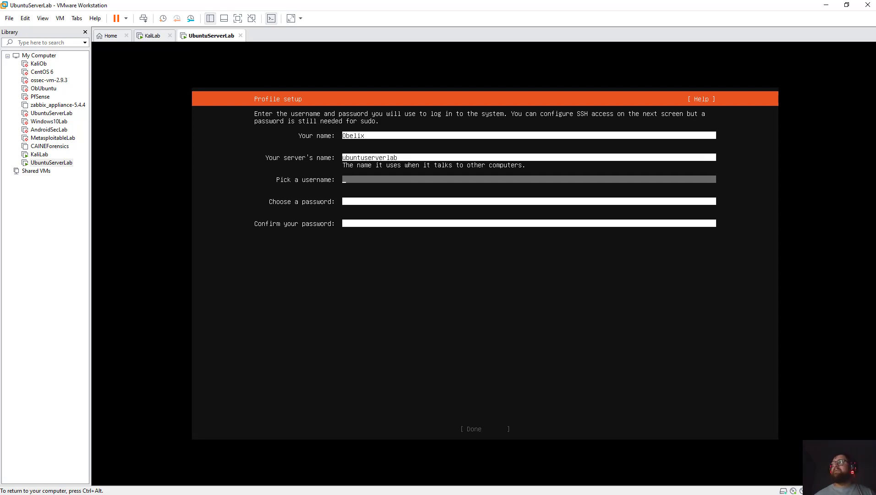
pyautogui.write('obelix')
pyautogui.press('Tab')
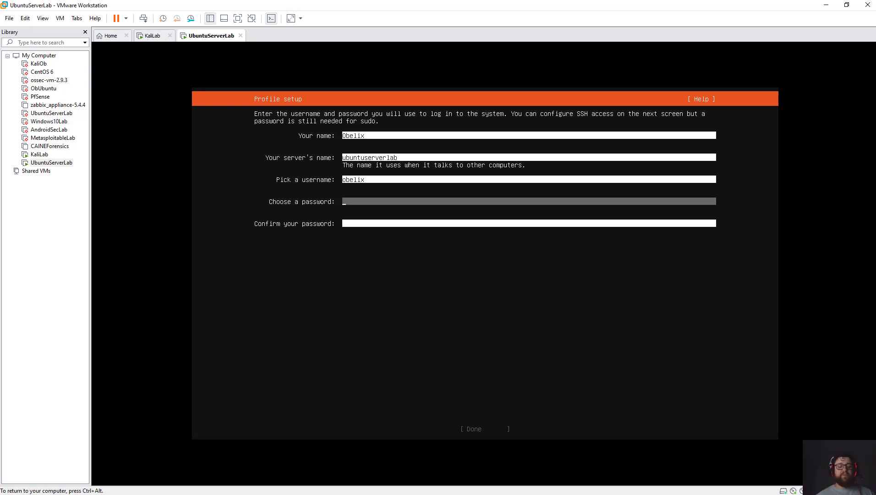
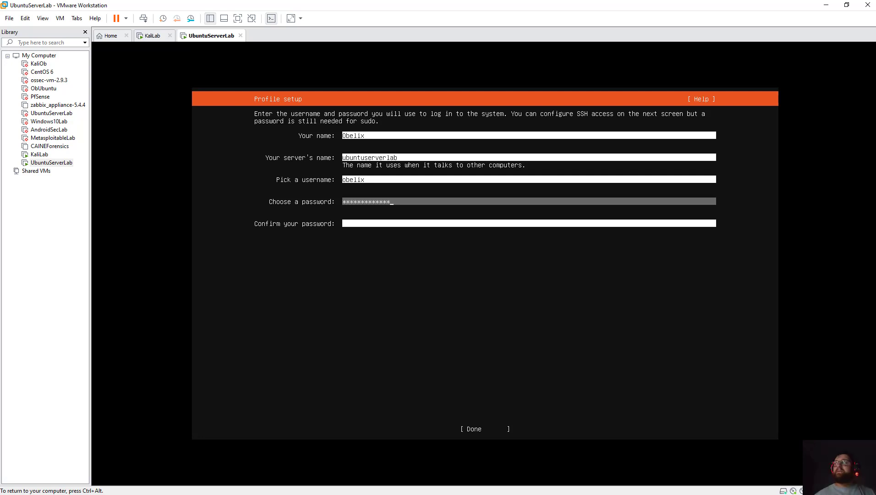
# Enter the password, correct the mismatched confirmation and submit the profile.
pyautogui.press('Tab')
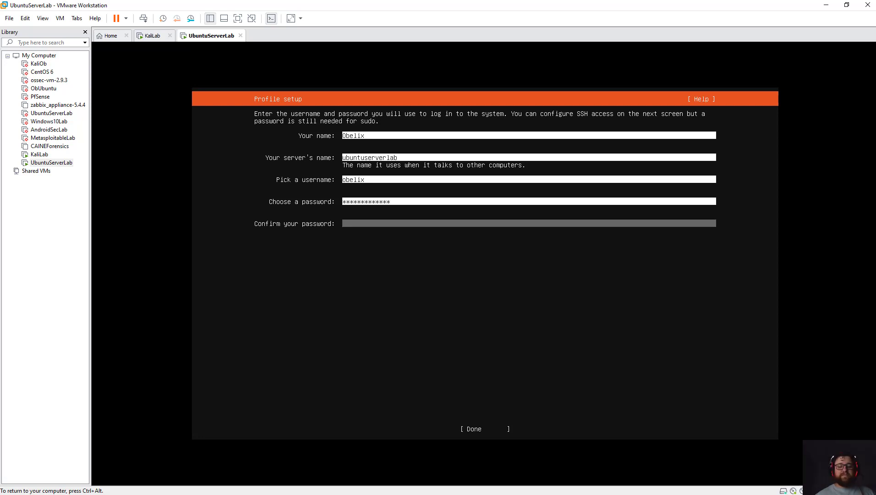
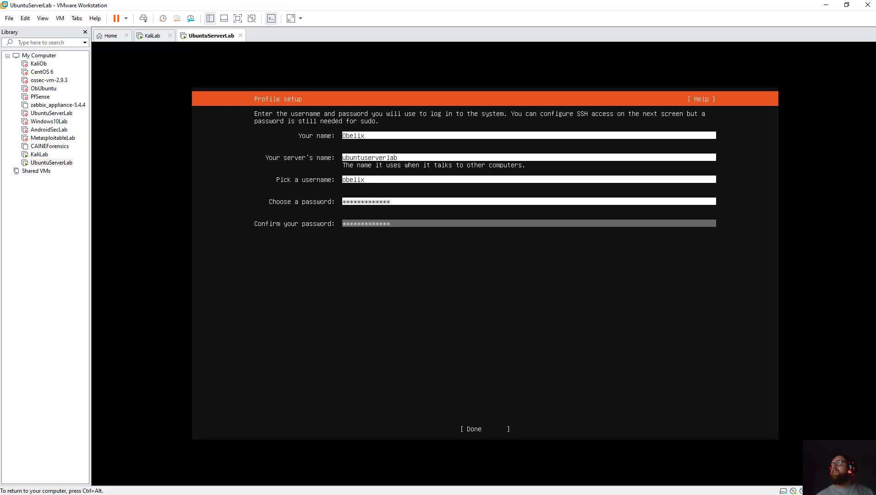
pyautogui.press('Tab')
pyautogui.press('Return')
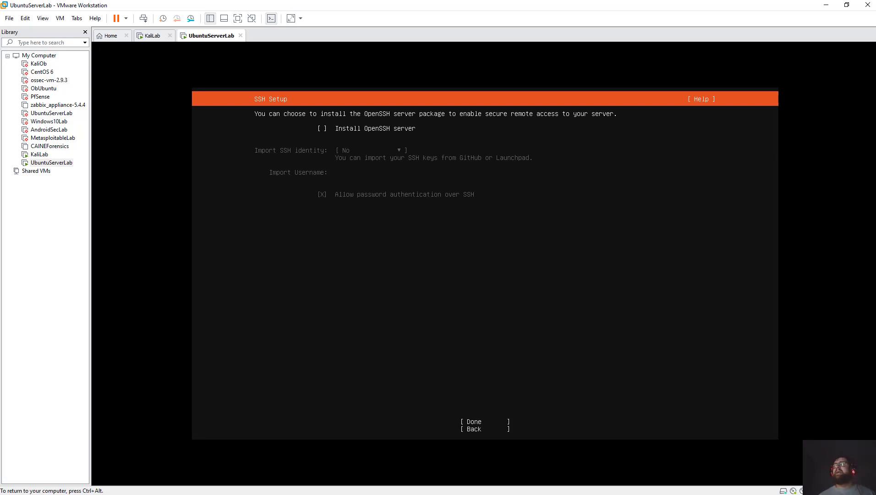
# Skip OpenSSH installation and featured server snaps so Ubuntu starts installing.
pyautogui.click(485, 421)
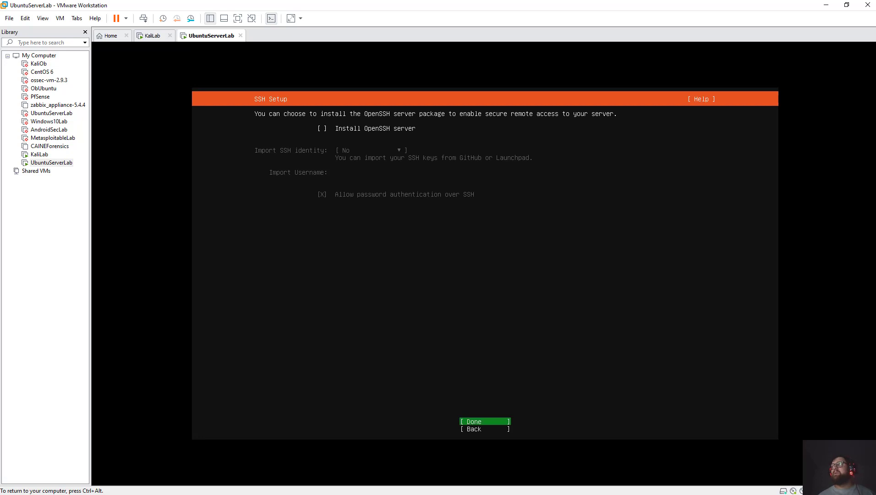
pyautogui.press('Return')
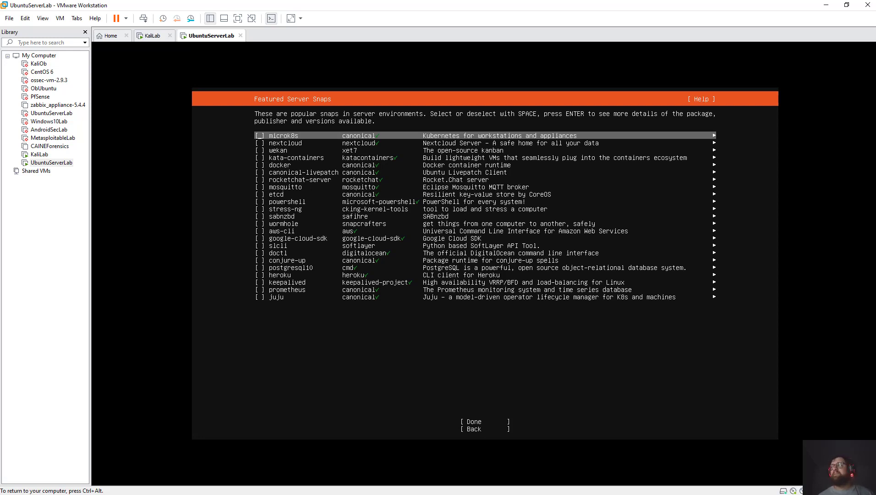
pyautogui.click(484, 421)
pyautogui.press('Return')
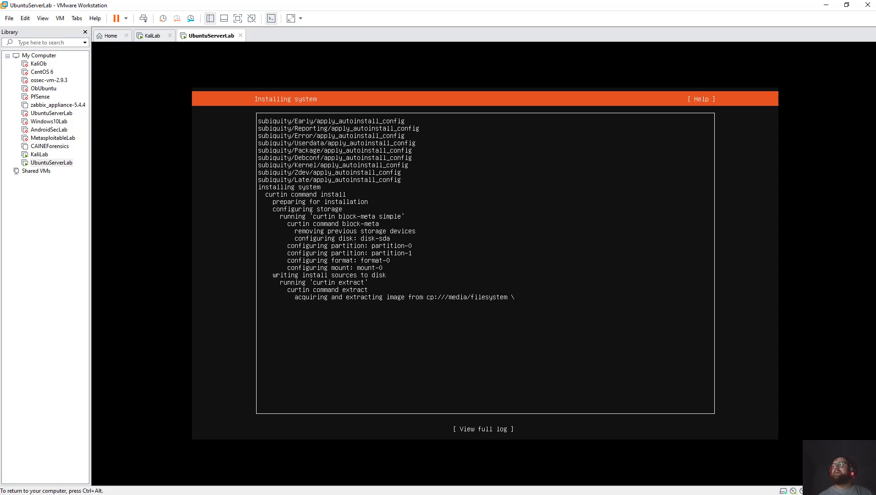
# Release input from the Ubuntu VM and switch to the KaliLab machine.
pyautogui.hotkey('ctrl', 'alt')
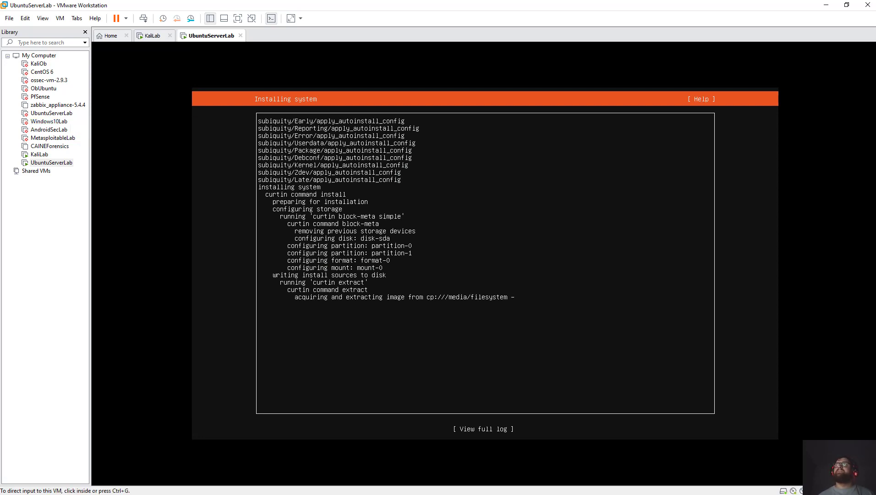
pyautogui.hotkey('ctrl', 'shift', 'Tab')
pyautogui.hotkey('ctrl', 'g')
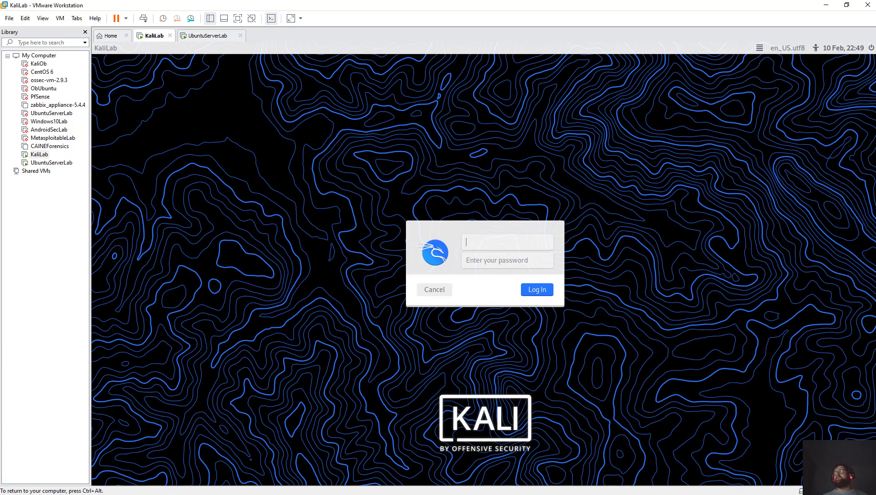
# Sign in to Kali with the account's username and password.
pyautogui.write('oin')
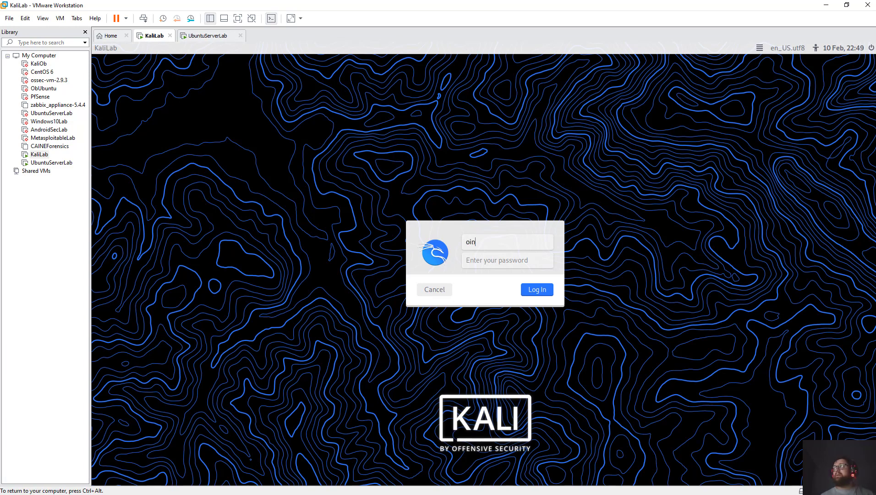
pyautogui.press('BackSpace')
pyautogui.press('BackSpace')
pyautogui.press('BackSpace')
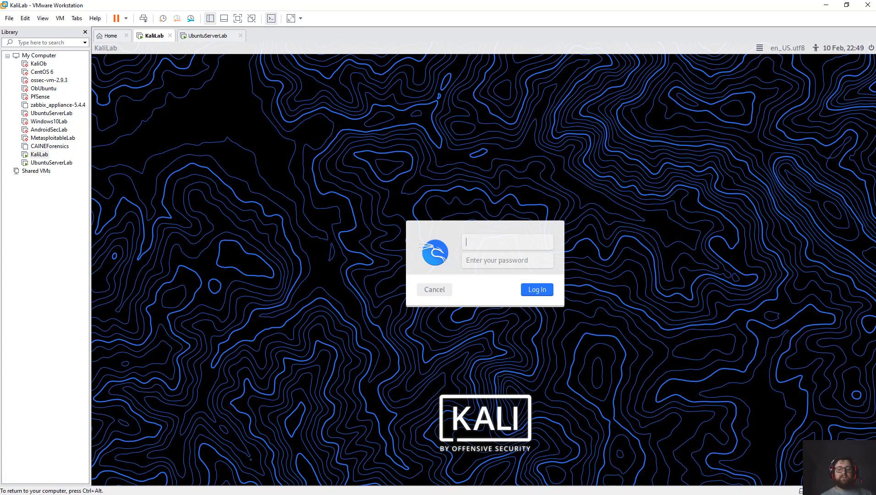
pyautogui.write('obelix')
pyautogui.press('Tab')
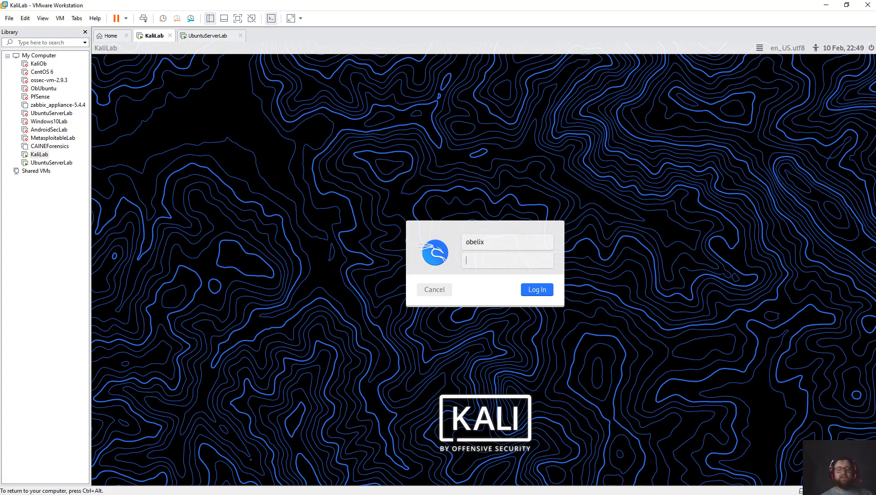
pyautogui.write('•••••')
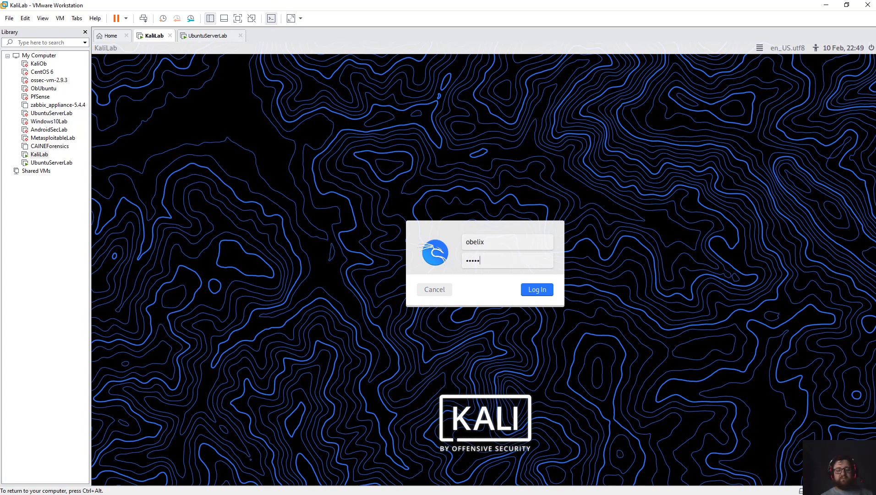
pyautogui.write('•••••')
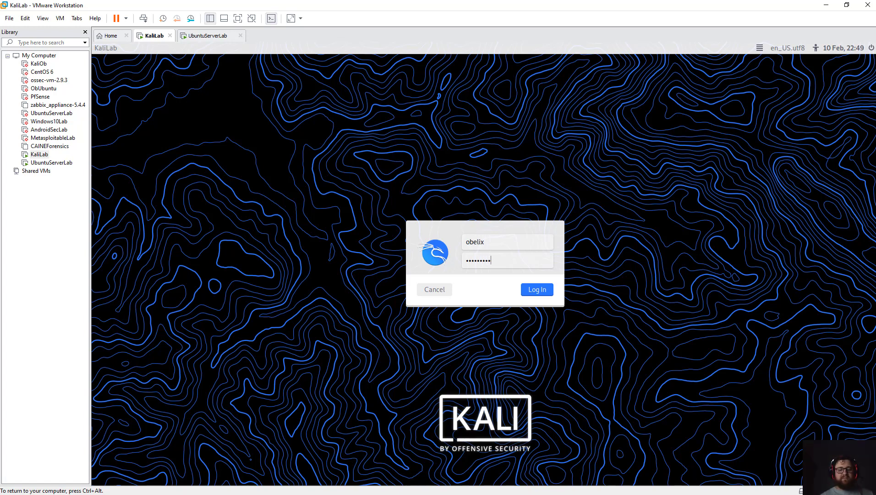
pyautogui.press('Return')
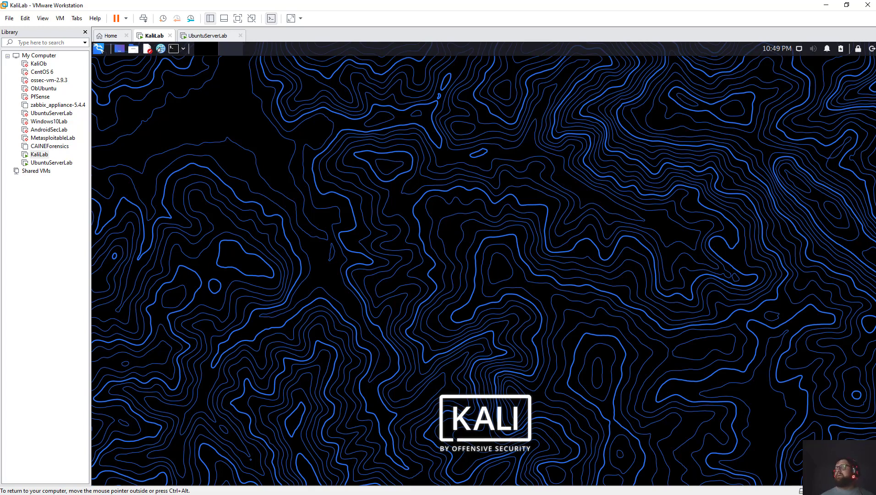
# In a maximised terminal, run sudo apt update with the sudo password.
pyautogui.hotkey('ctrl', 'alt', 't')
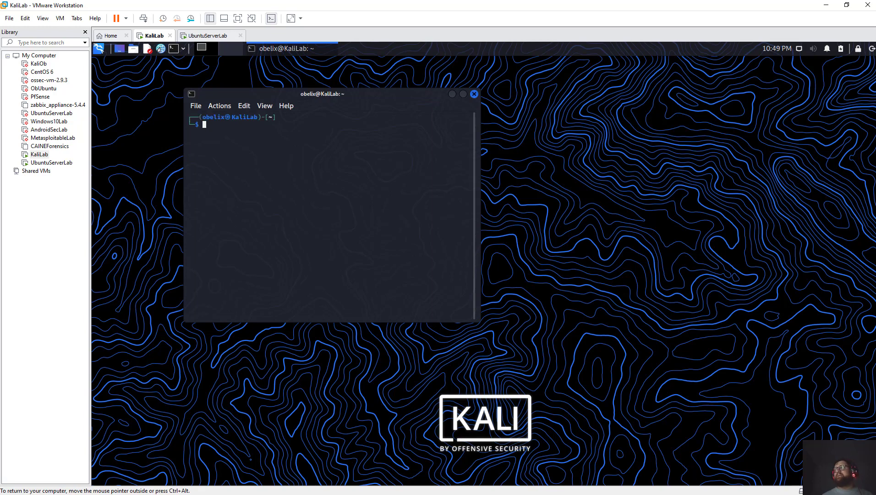
pyautogui.hotkey('alt', 'F8')
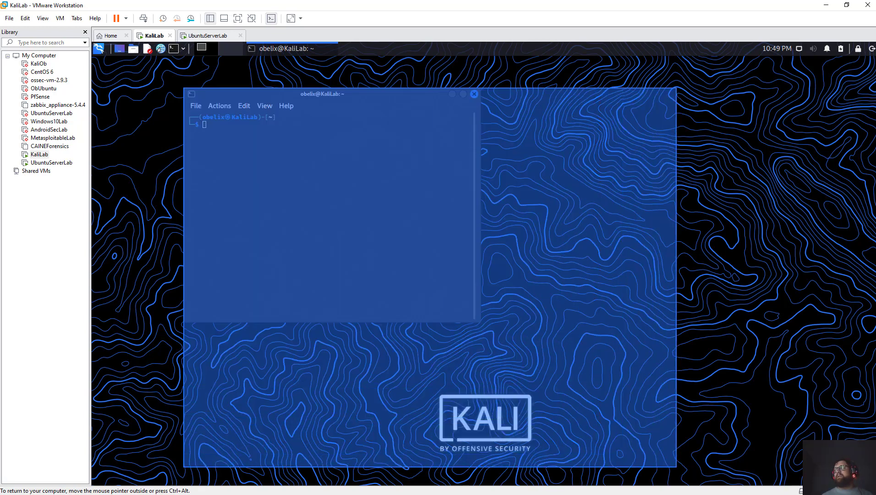
pyautogui.press('Return')
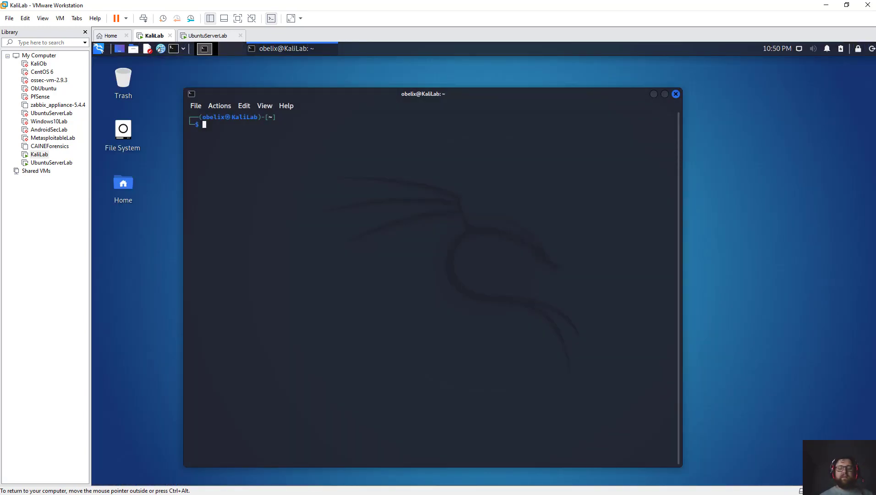
pyautogui.write('sudo ')
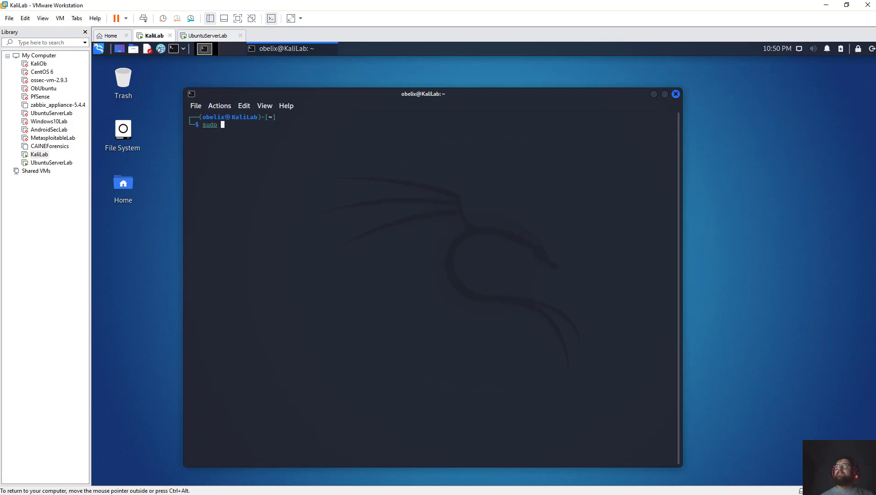
pyautogui.write('apt update')
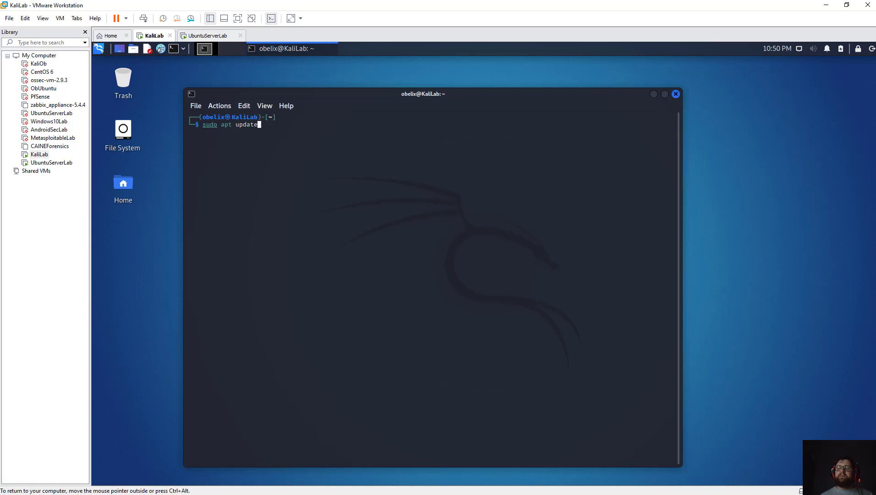
pyautogui.press('Return')
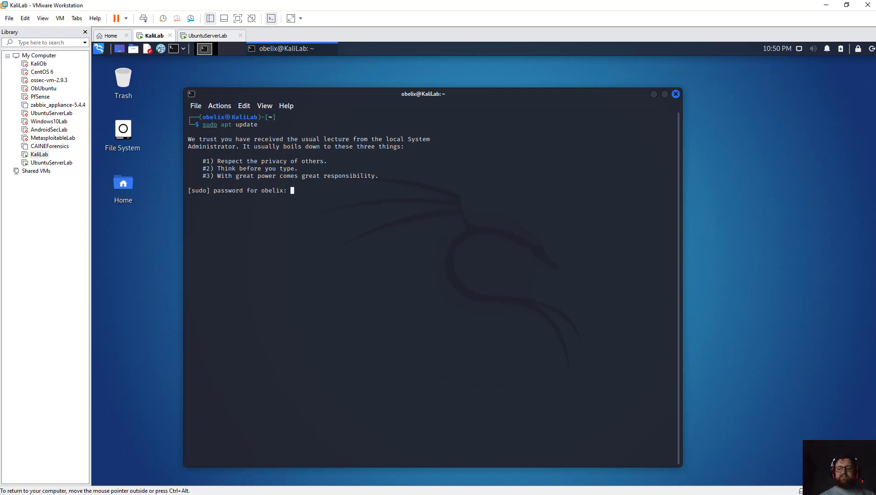
pyautogui.press('Return')
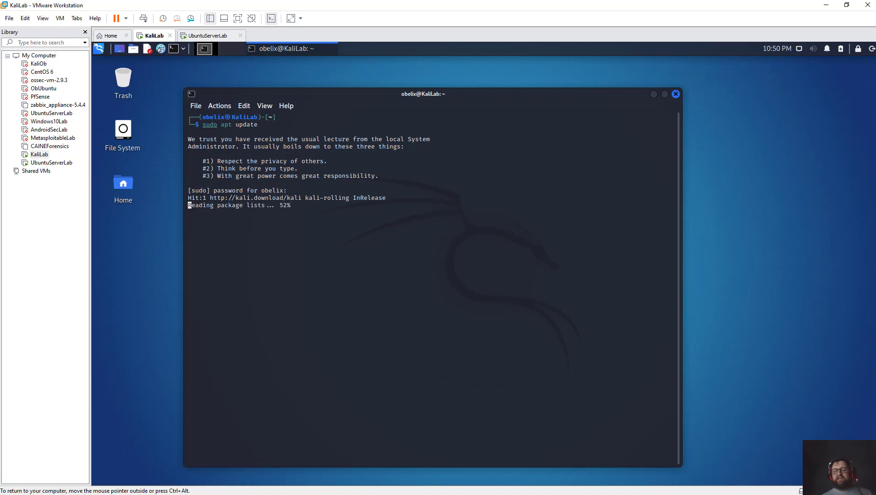
# Stop the running command and close the terminal.
pyautogui.hotkey('ctrl', 'c')
pyautogui.press('Return')
pyautogui.press('Return')
pyautogui.press('Return')
pyautogui.press('Return')
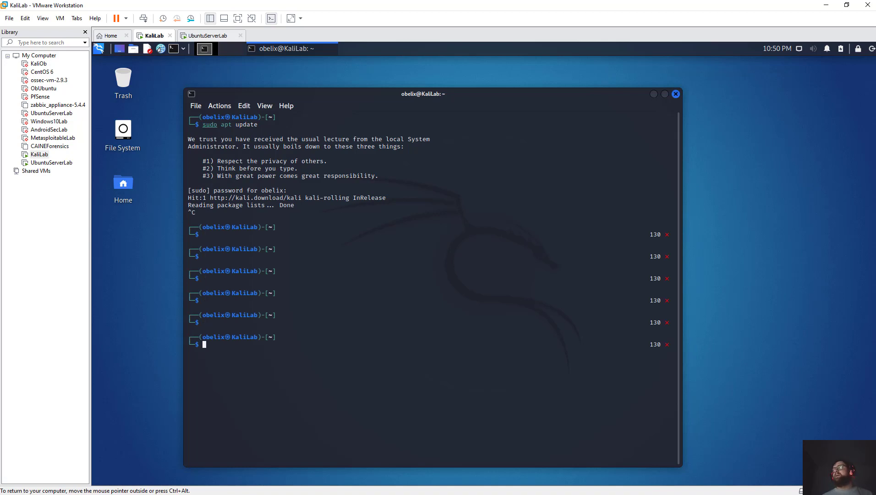
pyautogui.click(675, 94)
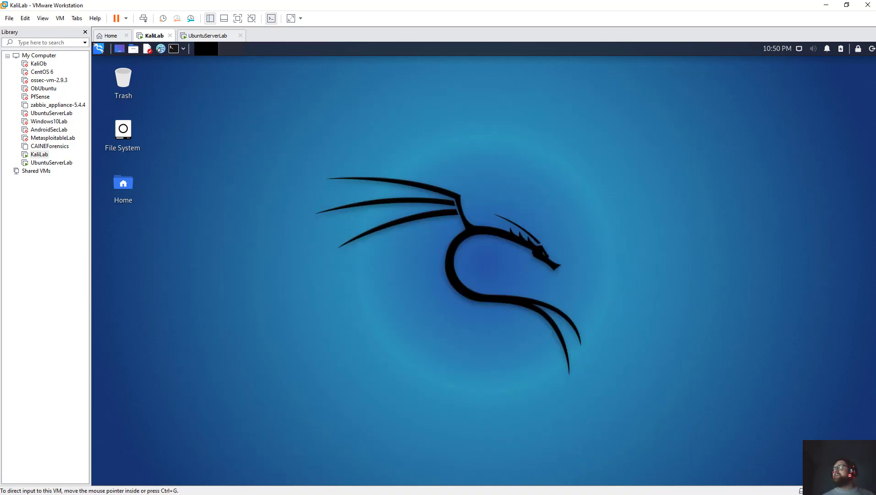
# Shut down Kali from its log-out dialog, then view UbuntuServerLab's installation progress.
pyautogui.hotkey('ctrl', 'alt', 'Delete')
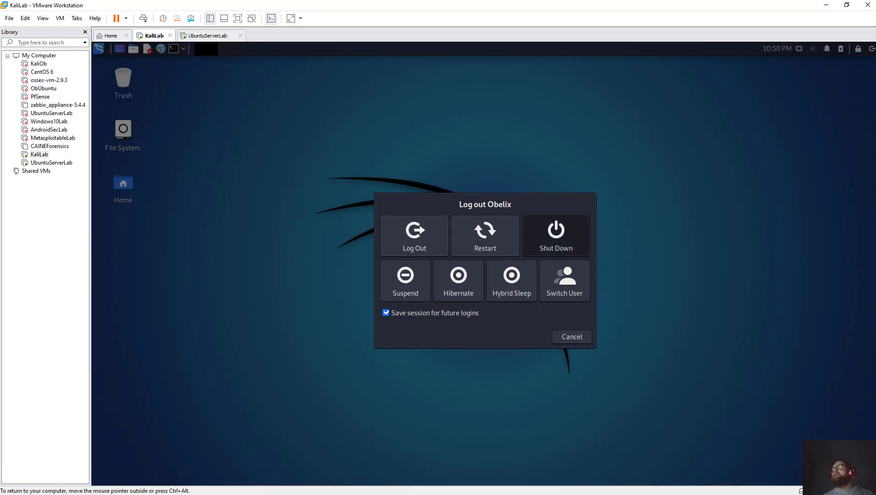
pyautogui.click(555, 235)
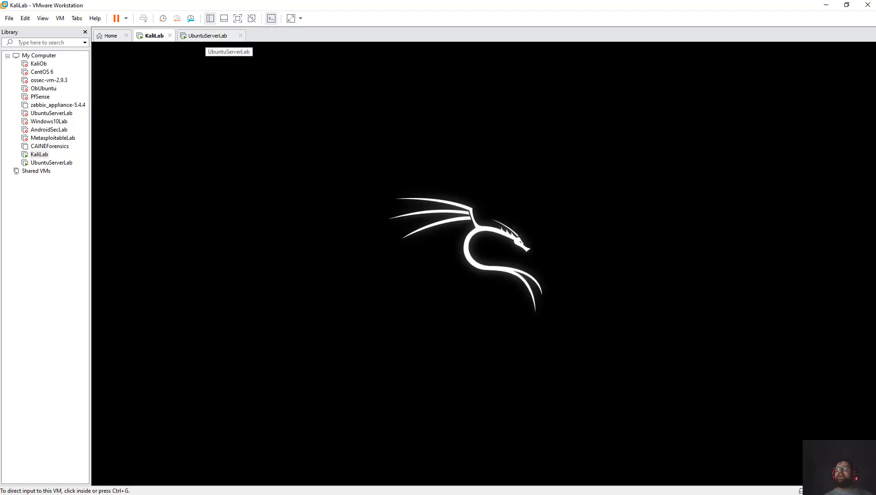
pyautogui.click(208, 36)
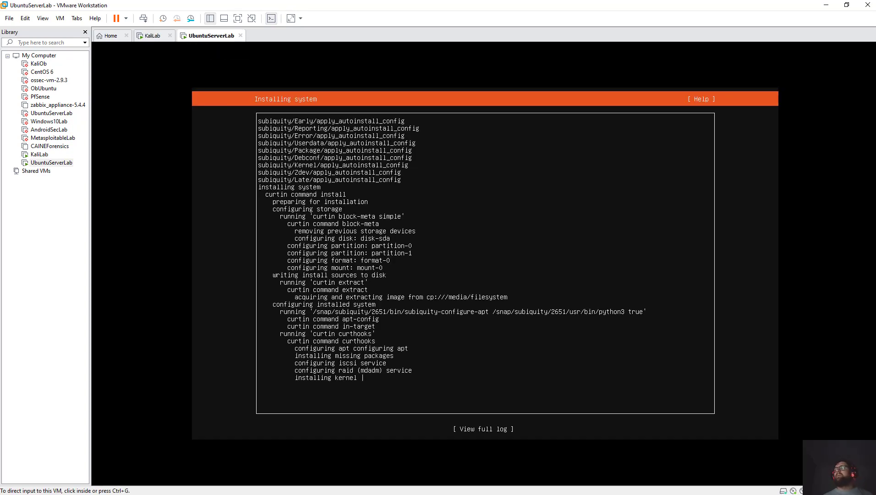
# Switch back to the powered-off KaliLab machine's summary page.
pyautogui.hotkey('ctrl', 'shift', 'Tab')
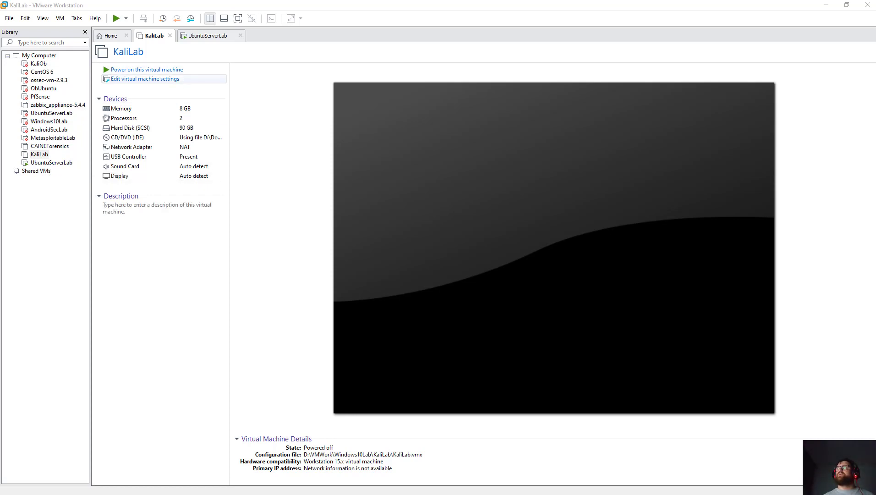
pyautogui.click(145, 78)
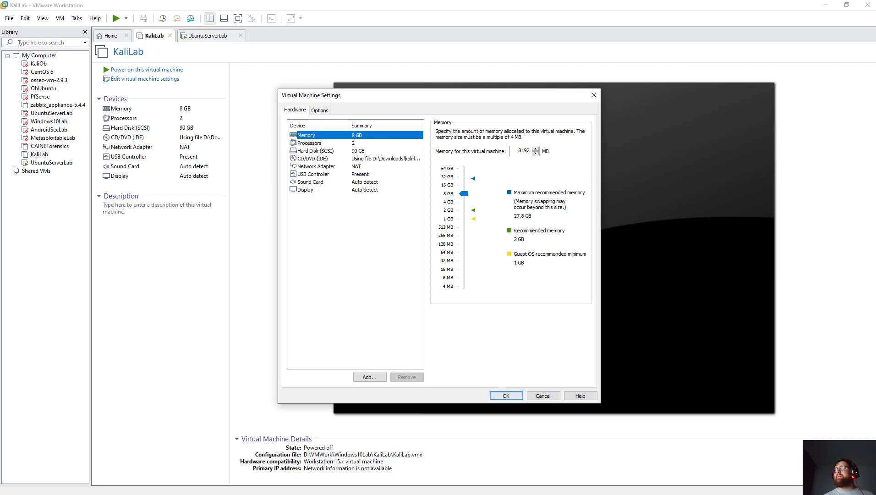
pyautogui.click(543, 395)
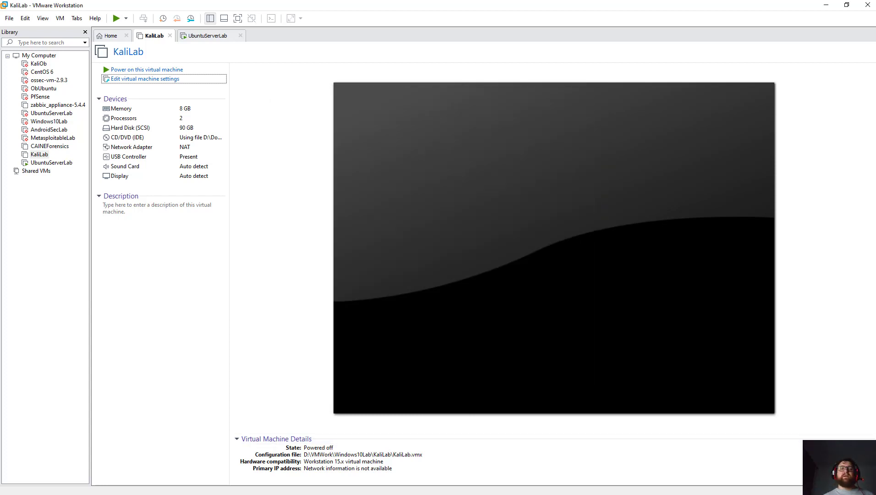
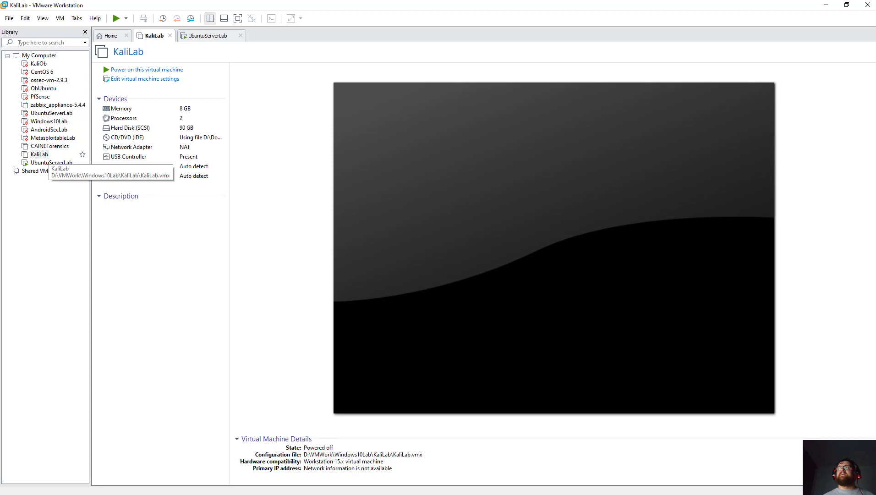
# Try opening the missing KaliLab entry and choose Remove in the 'File not found' dialog.
pyautogui.press('F2')
pyautogui.press('Return')
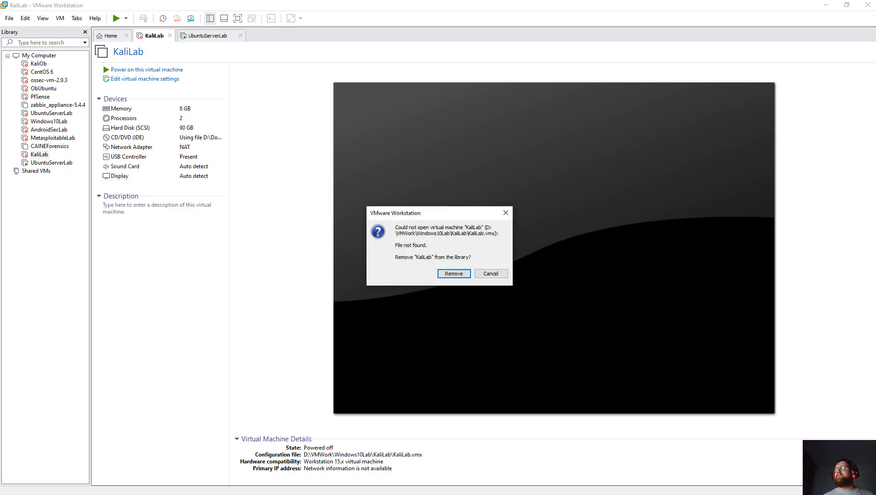
pyautogui.press('Return')
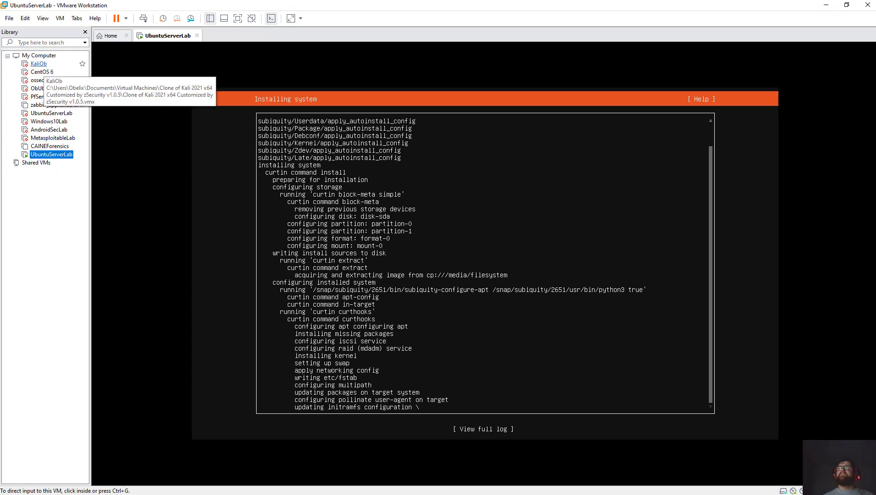
# Cancel the File > Open dialog, then launch the New Virtual Machine Wizard.
pyautogui.click(10, 18)
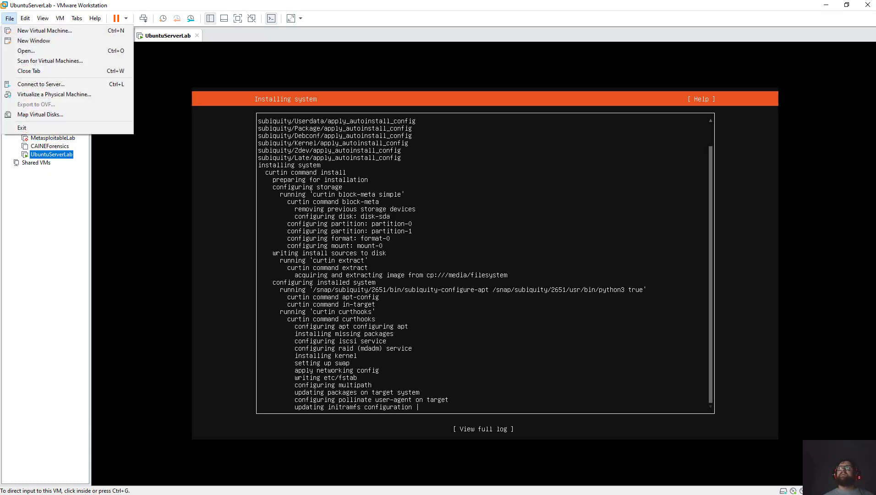
pyautogui.click(28, 50)
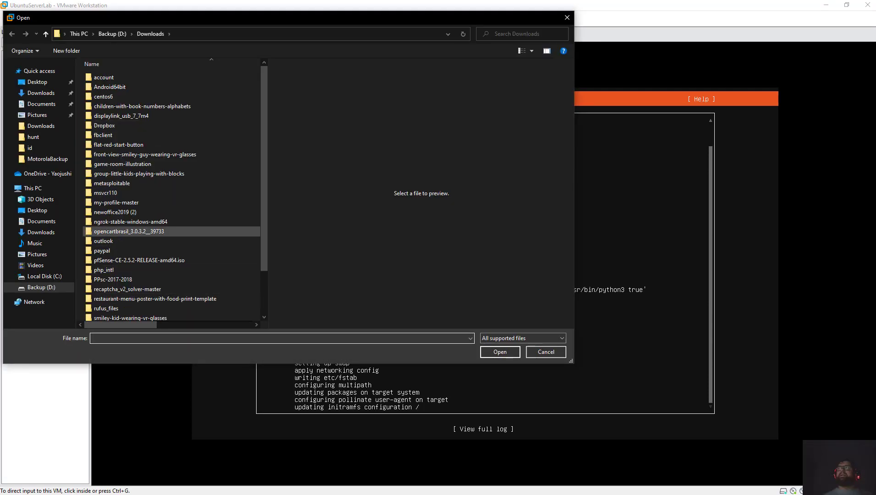
pyautogui.click(545, 351)
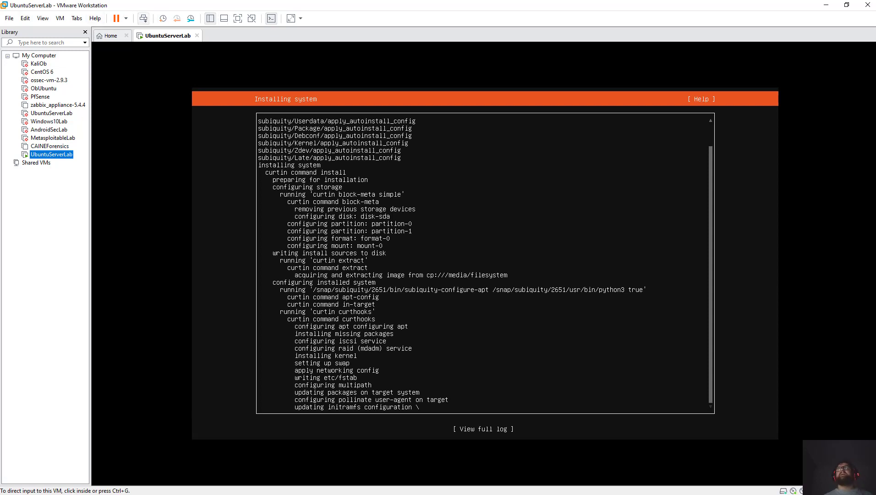
pyautogui.hotkey('ctrl', 'Tab')
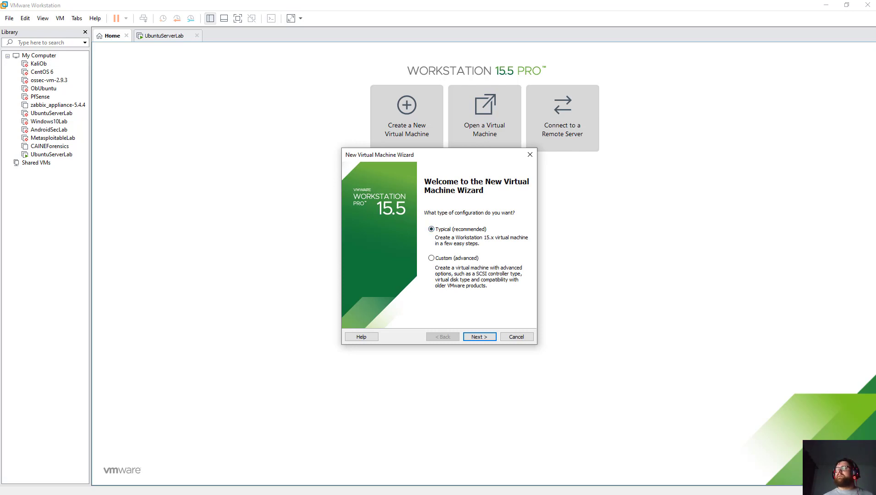
# Choose typical setup, install the OS later, and set the guest to Microsoft Windows, Windows 10 x64.
pyautogui.press('Return')
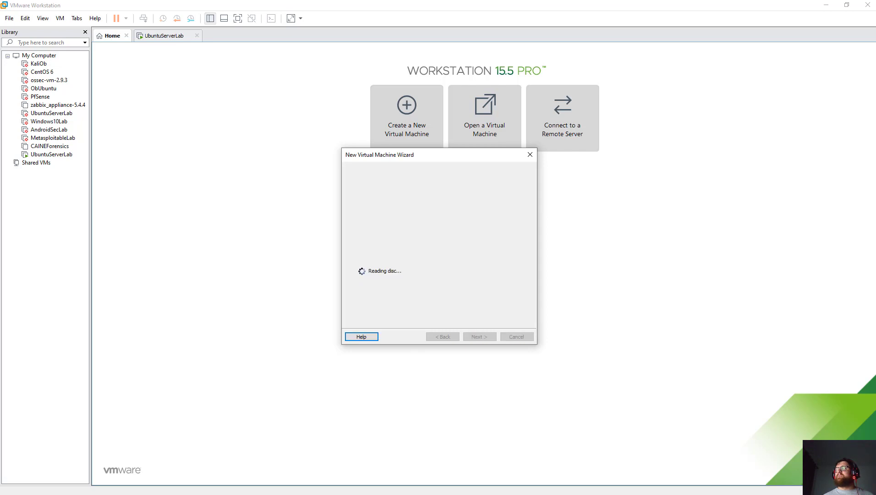
pyautogui.click(354, 287)
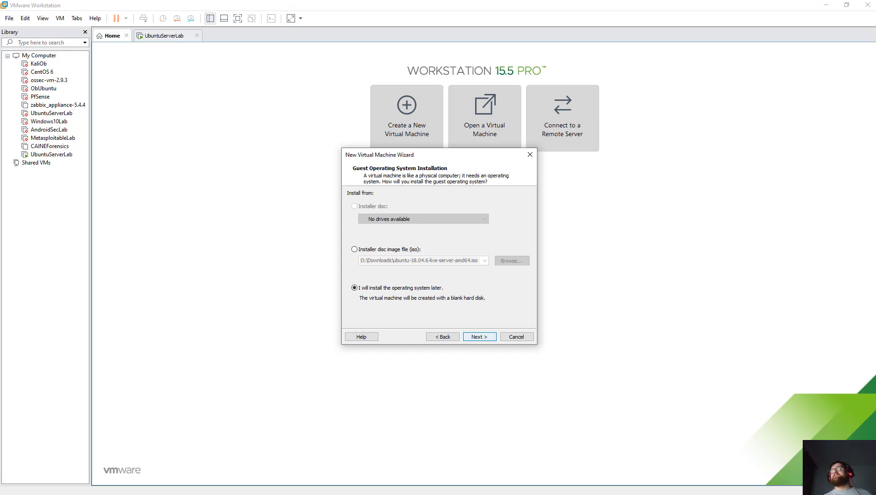
pyautogui.press('Return')
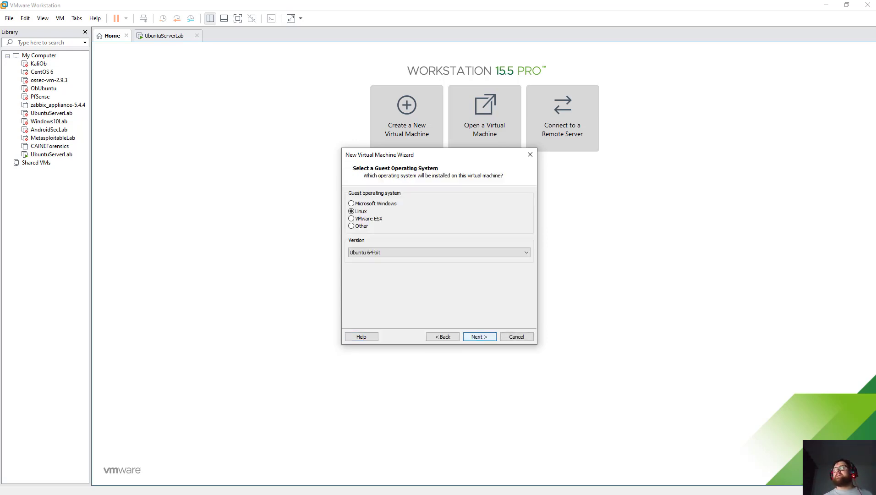
pyautogui.hotkey('alt', 'm')
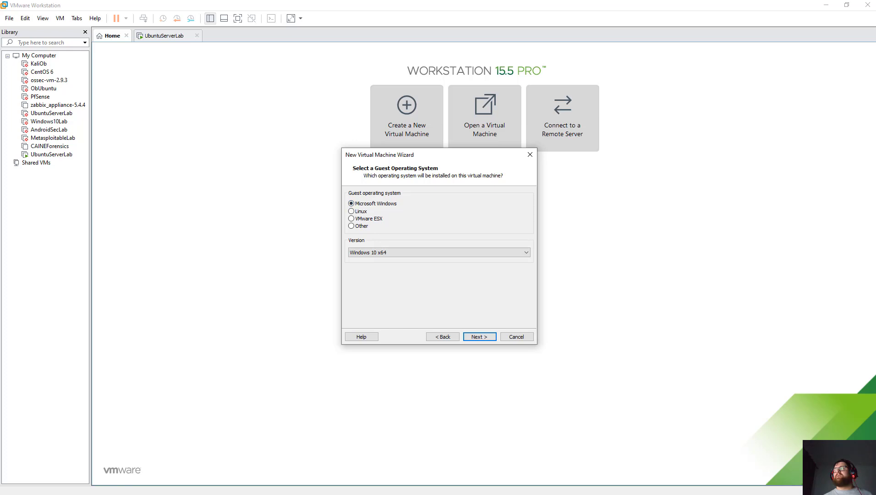
pyautogui.press('Tab')
pyautogui.press('Tab')
pyautogui.press('Return')
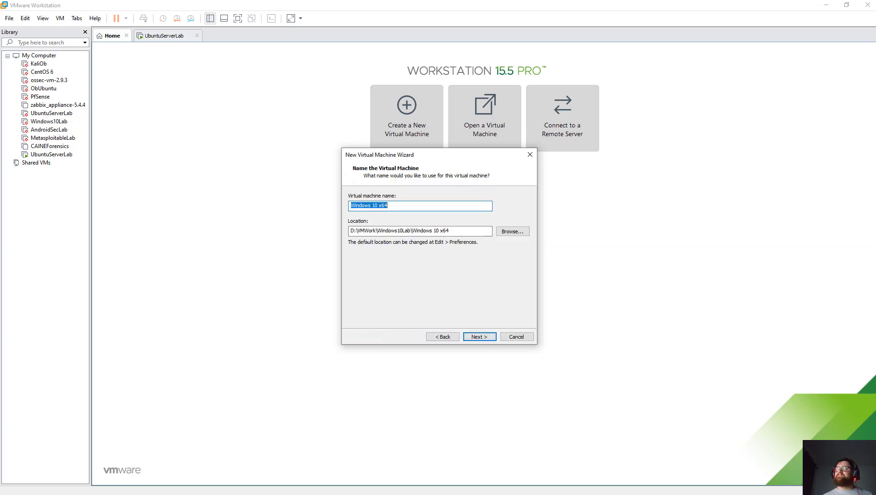
# Name the machine Windows10Lab and set its disk size to 90 GB.
pyautogui.press('End')
pyautogui.press('BackSpace')
pyautogui.press('BackSpace')
pyautogui.press('BackSpace')
pyautogui.press('BackSpace')
pyautogui.press('BackSpace')
pyautogui.press('BackSpace')
pyautogui.press('BackSpace')
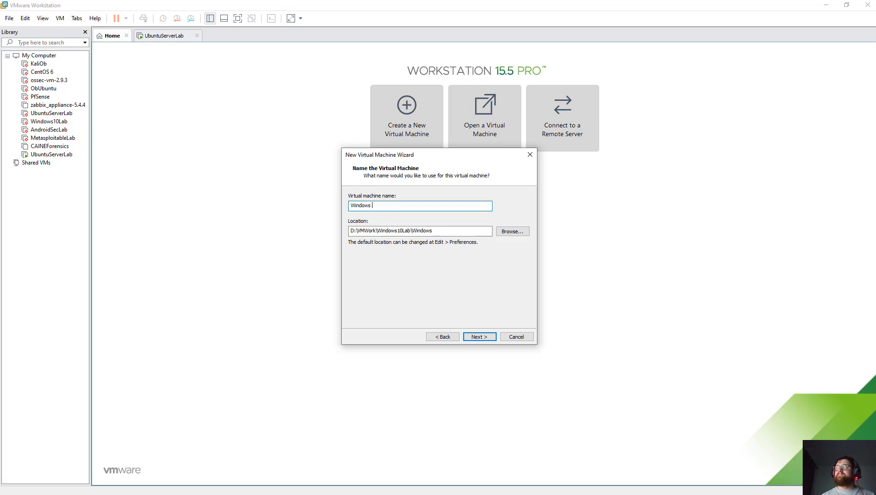
pyautogui.write('10')
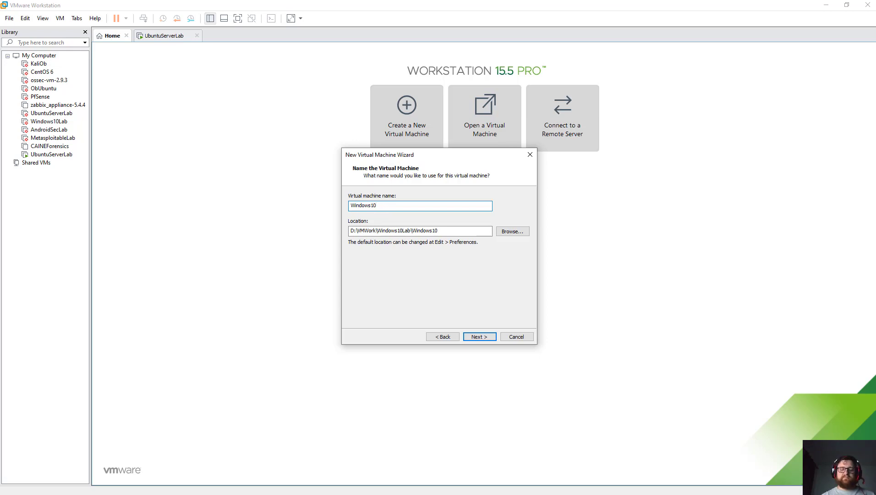
pyautogui.write('Lab')
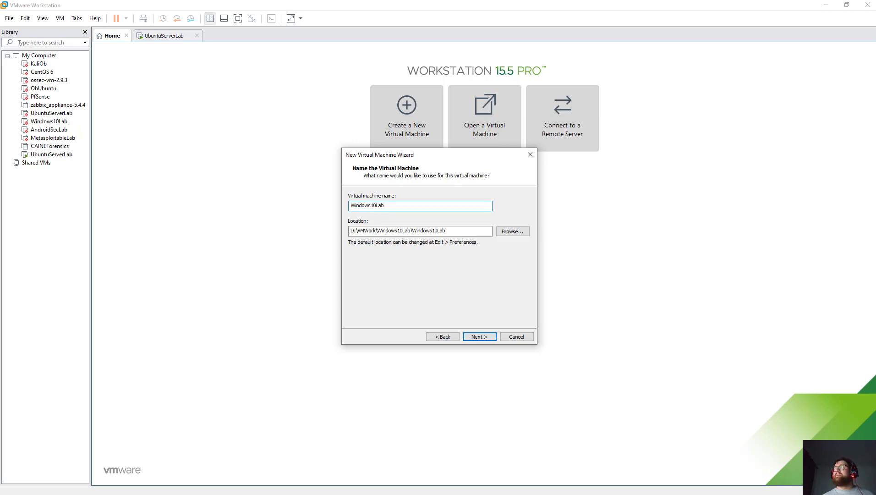
pyautogui.press('Return')
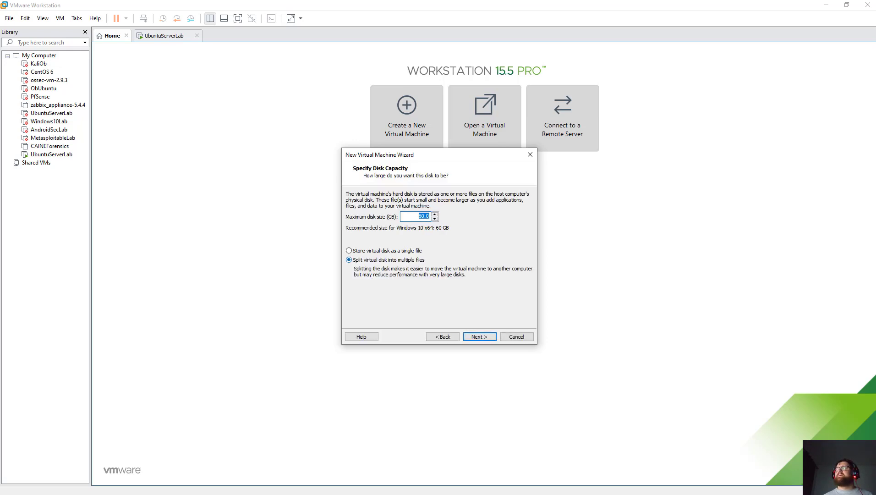
pyautogui.click(426, 215)
pyautogui.press('BackSpace')
pyautogui.write('9')
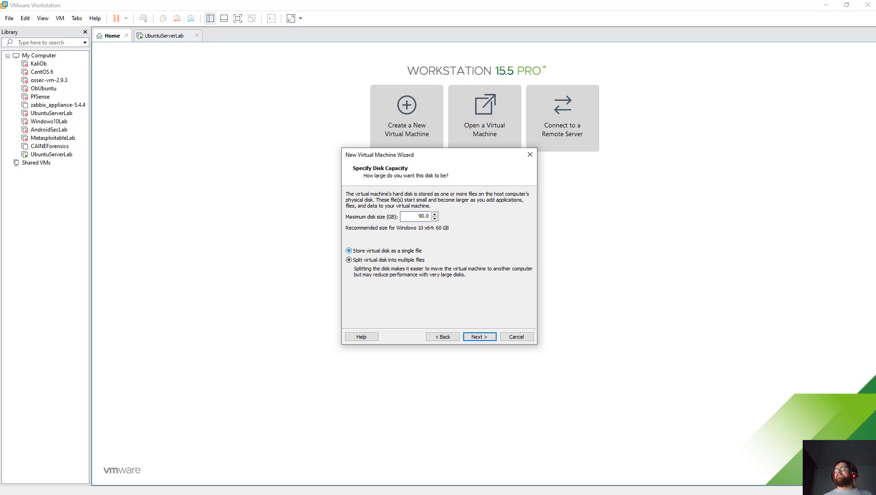
pyautogui.press('Return')
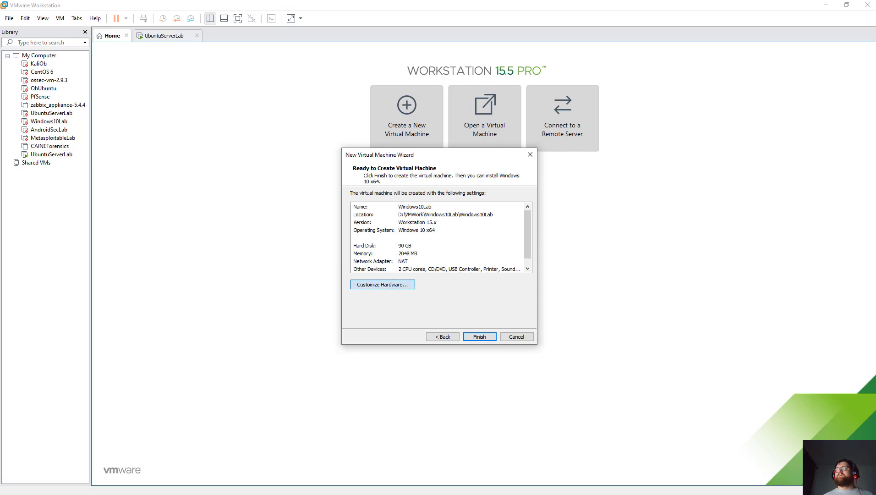
pyautogui.click(403, 284)
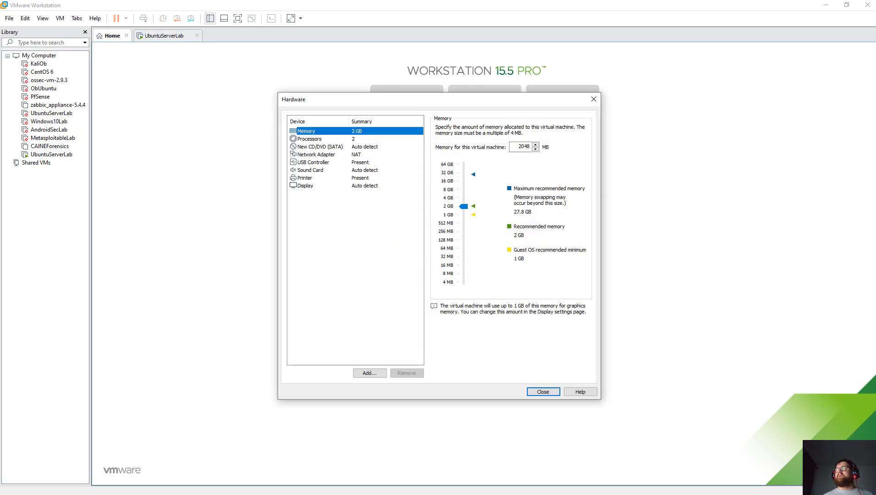
# Raise memory to 8 GB, remove the printer, and finish creating Windows10Lab.
pyautogui.moveTo(463, 206); pyautogui.dragTo(463, 189)
pyautogui.click(309, 139)
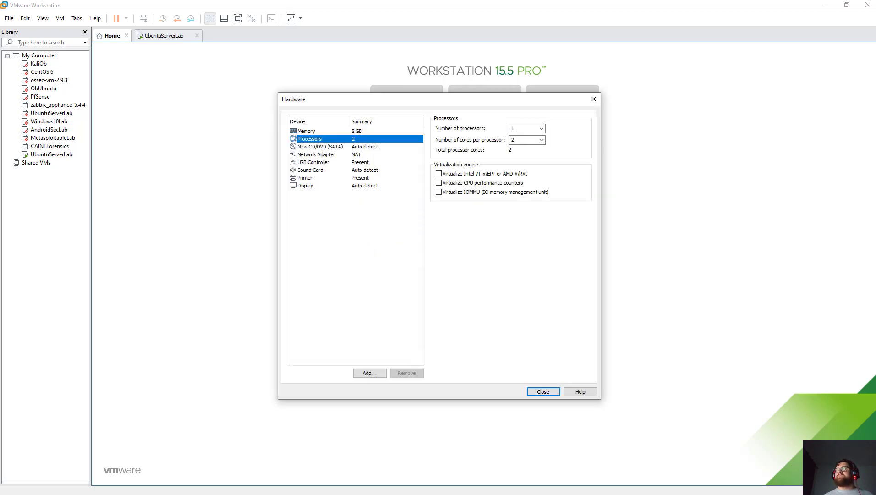
pyautogui.click(304, 178)
pyautogui.press('Delete')
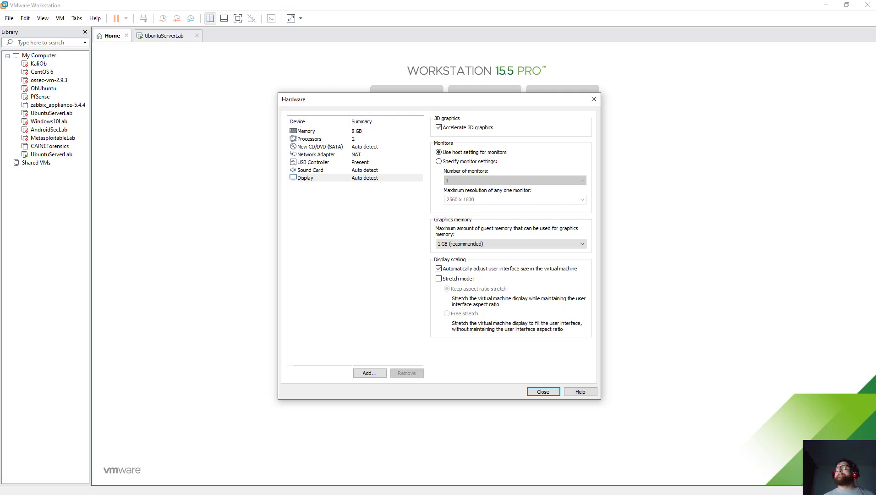
pyautogui.click(316, 154)
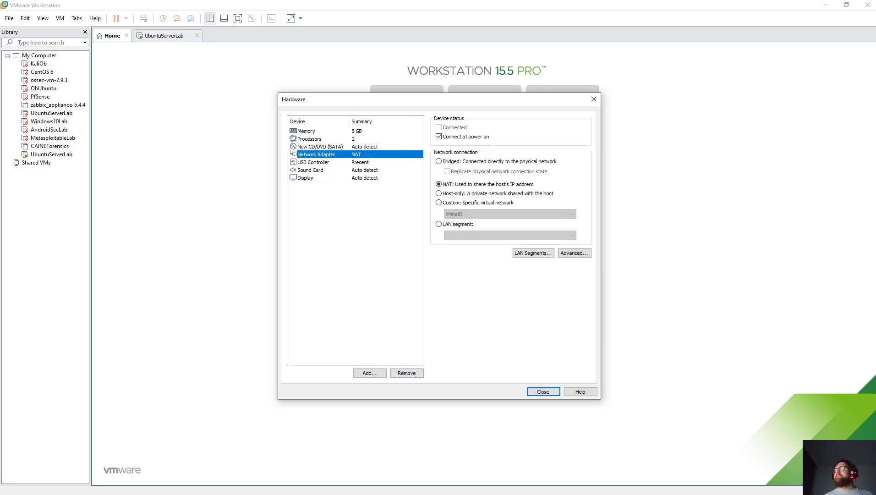
pyautogui.press('Return')
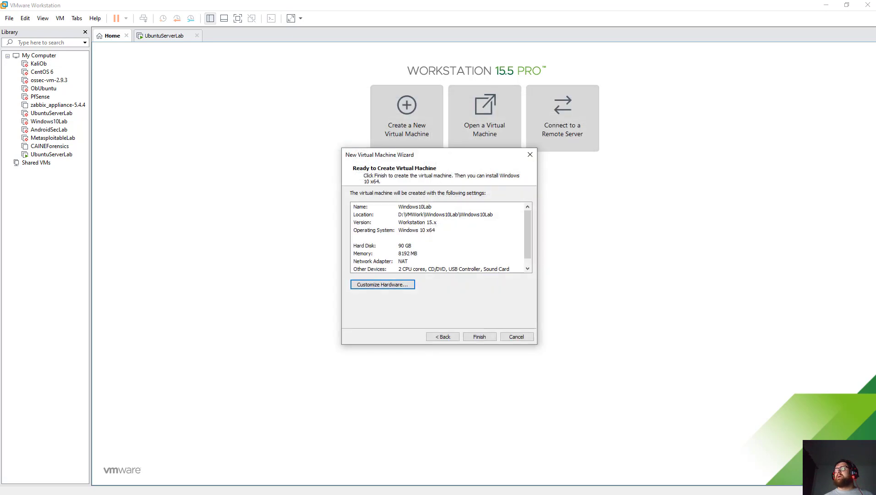
pyautogui.press('Return')
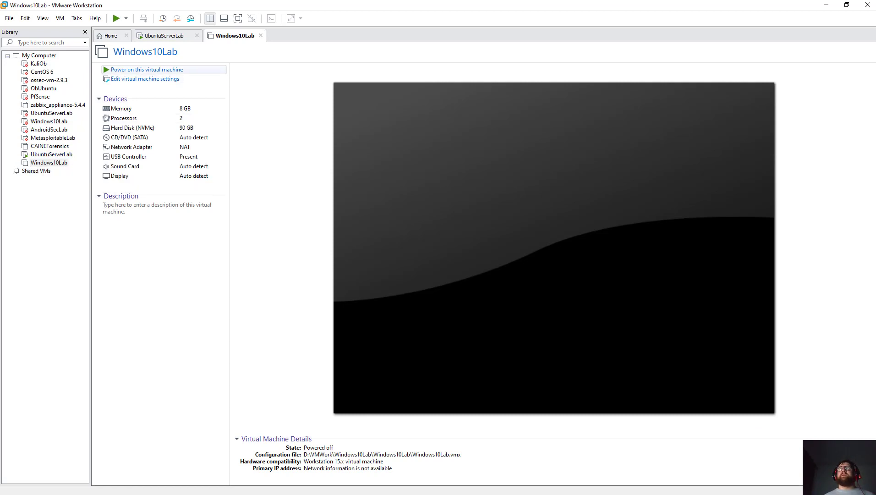
# Power on Windows10Lab, answer No to the sata0:1 prompt, and open its Virtual Machine Settings.
pyautogui.click(146, 69)
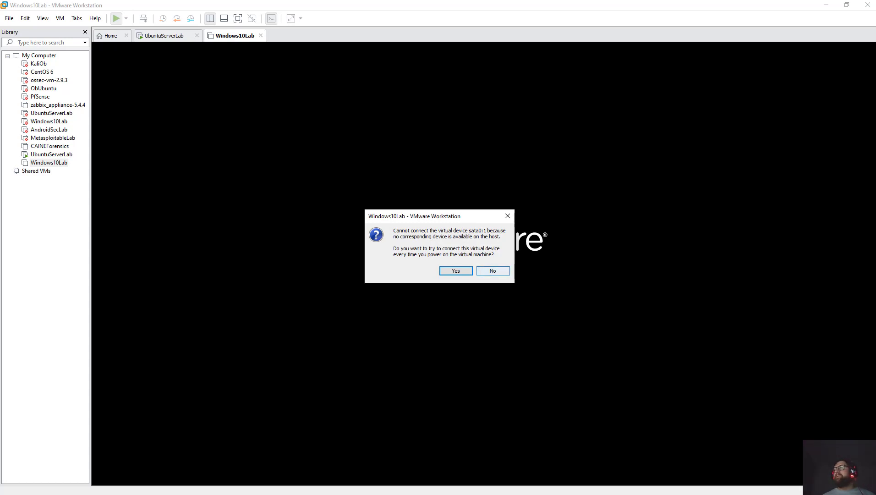
pyautogui.click(492, 270)
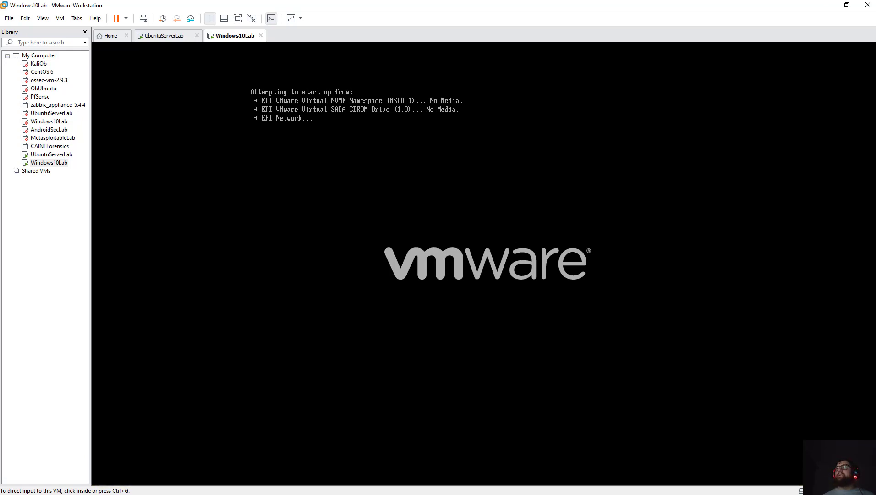
pyautogui.rightClick(222, 36)
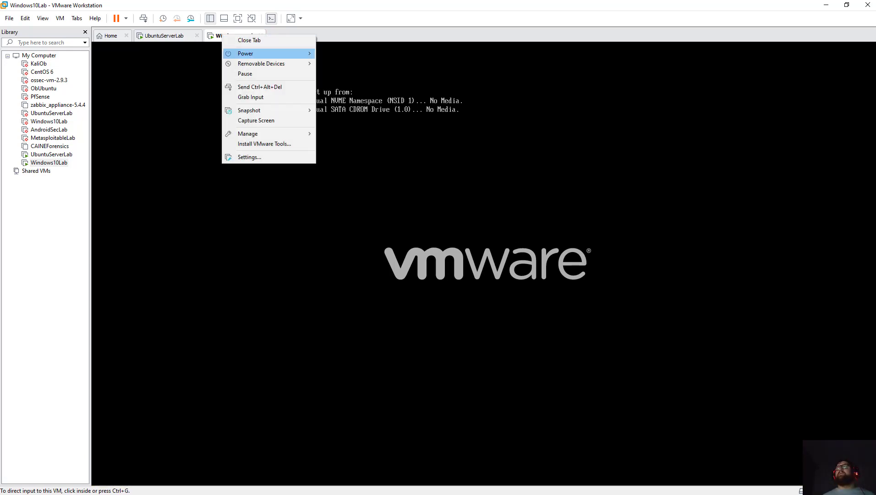
pyautogui.moveTo(261, 63)
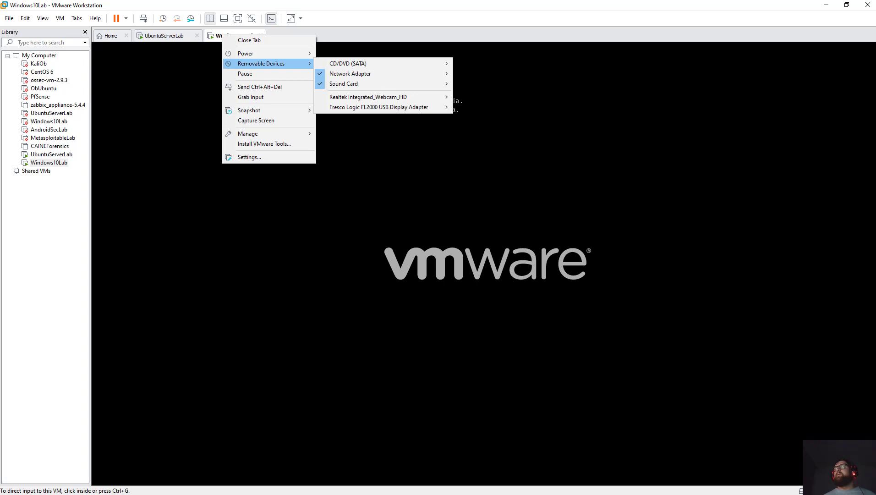
pyautogui.moveTo(348, 64)
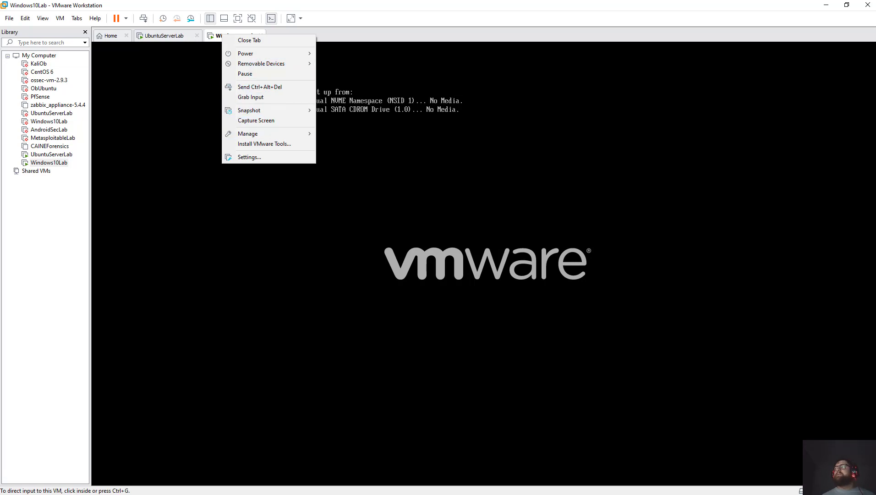
pyautogui.click(249, 157)
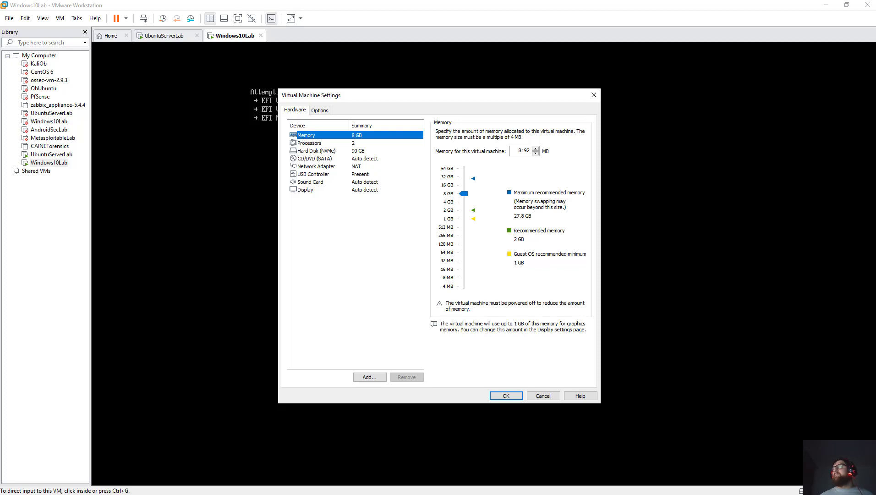
# Point the CD/DVD (SATA) drive at en_windows_10_pro_10240_x64_dvd.iso and close the settings.
pyautogui.click(315, 158)
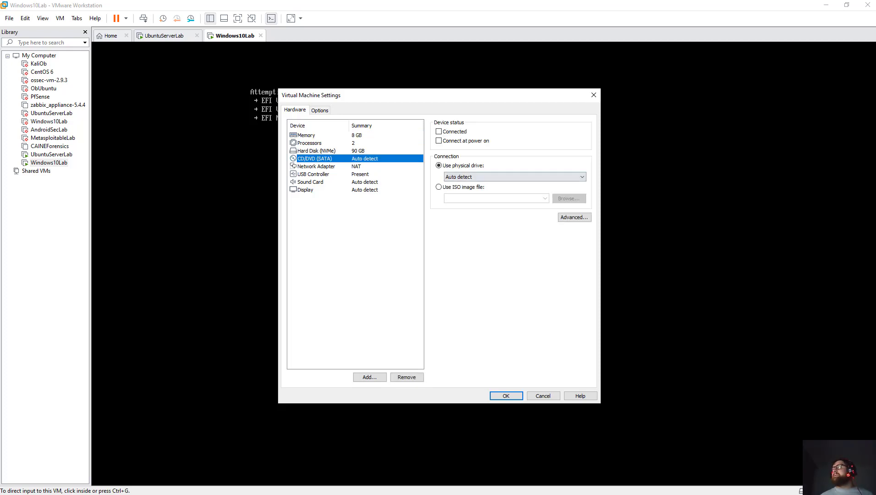
pyautogui.click(438, 187)
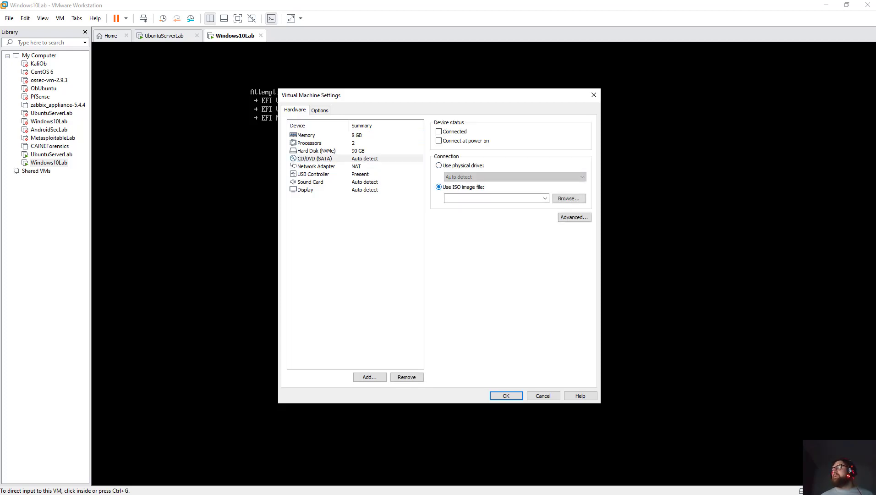
pyautogui.click(544, 198)
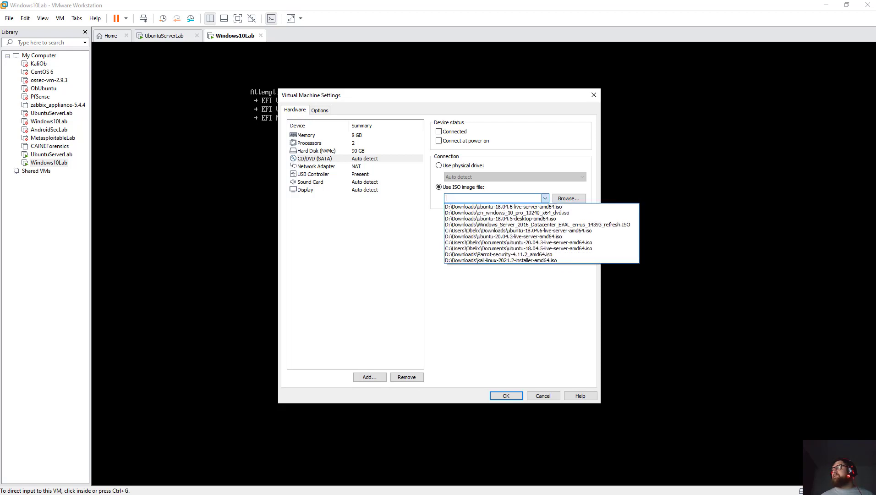
pyautogui.click(507, 212)
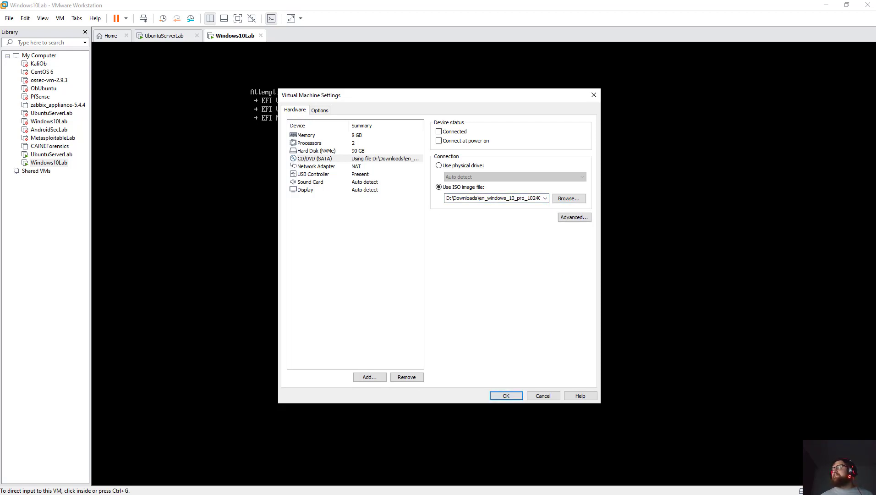
pyautogui.press('Return')
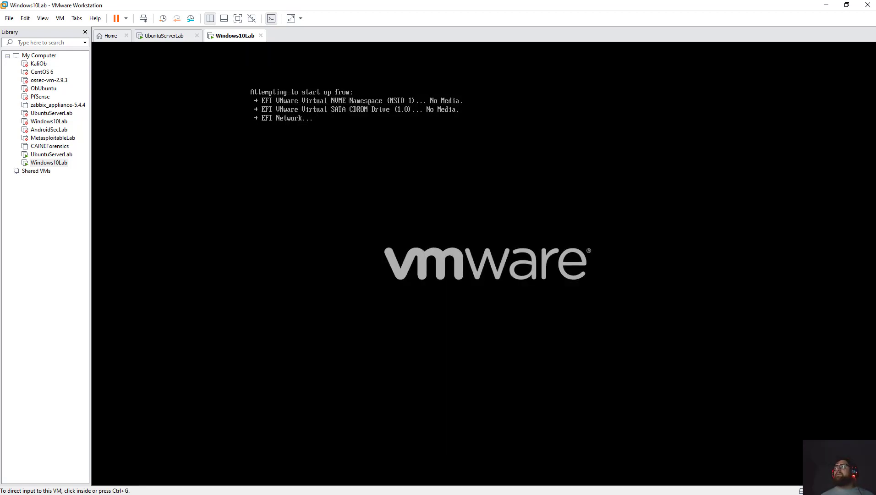
# Restart the Windows10Lab guest and briefly send keyboard input into it.
pyautogui.rightClick(230, 39)
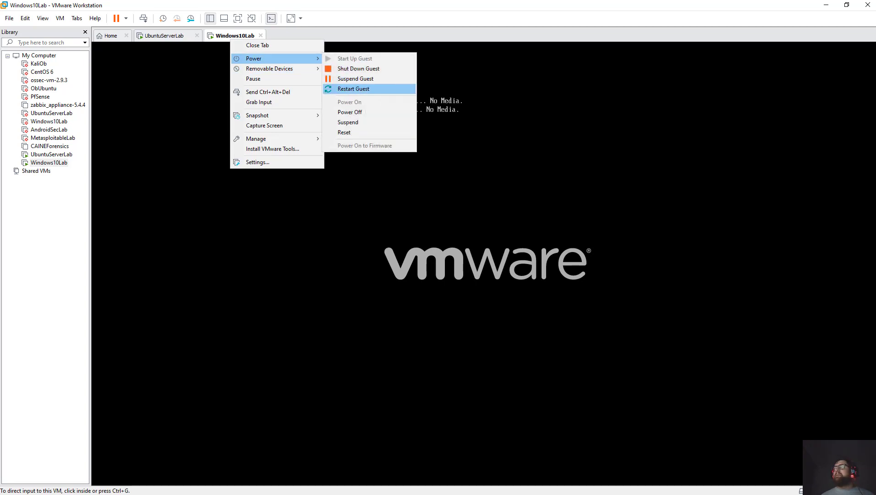
pyautogui.click(353, 88)
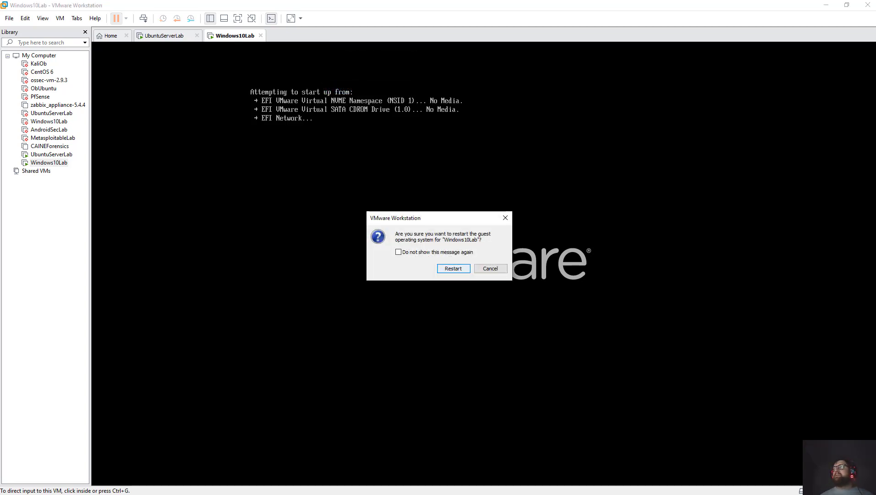
pyautogui.click(453, 269)
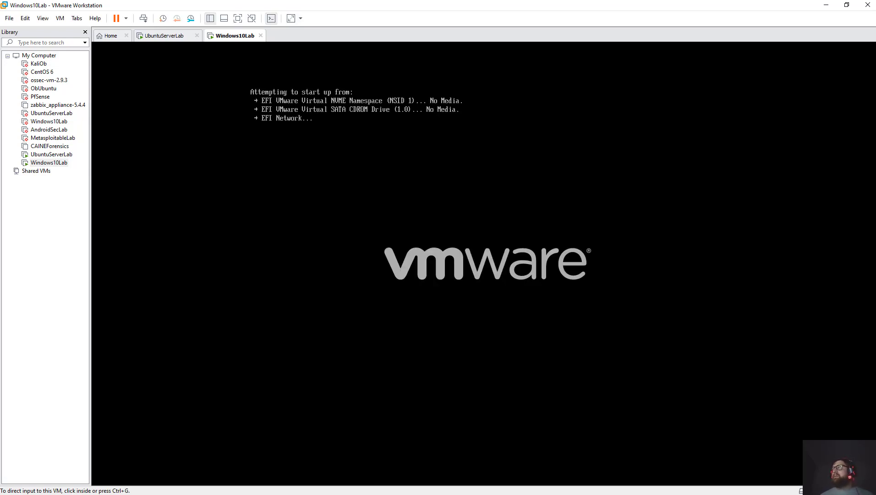
pyautogui.hotkey('ctrl', 'g')
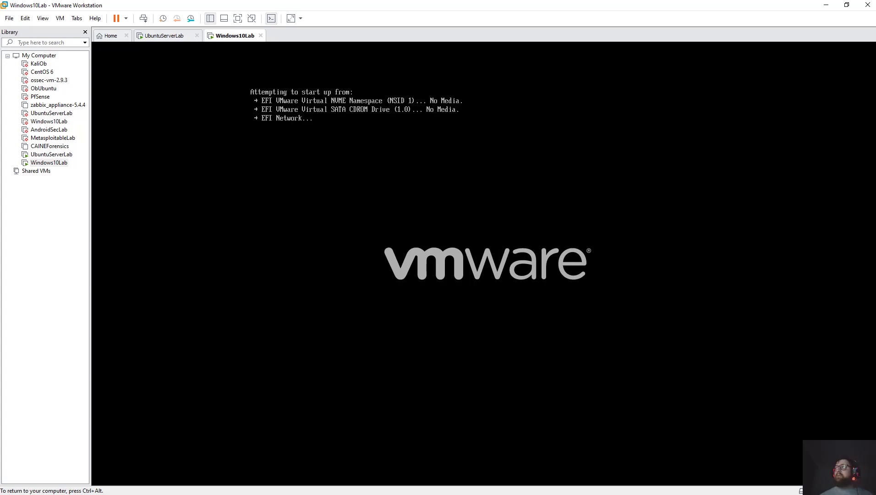
pyautogui.hotkey('ctrl', 'alt')
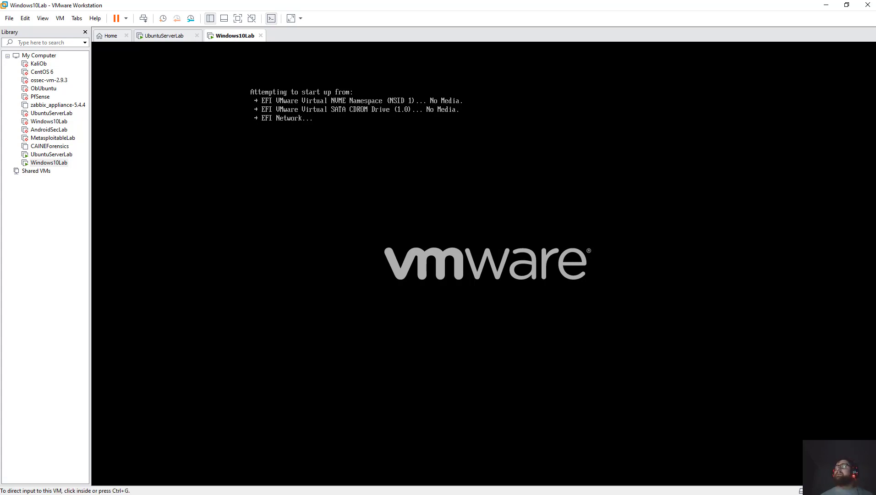
# Review the CD/DVD drive's settings, then connect the virtual CD/DVD drive.
pyautogui.rightClick(247, 36)
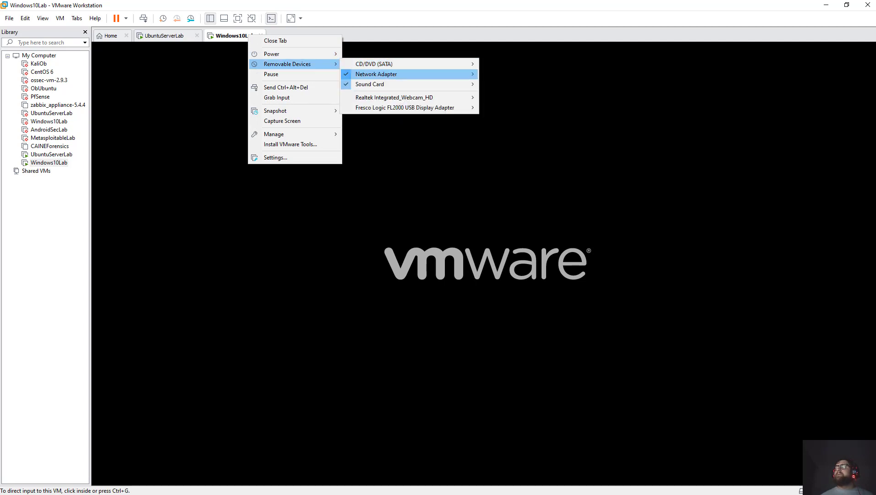
pyautogui.moveTo(458, 64)
pyautogui.click(503, 74)
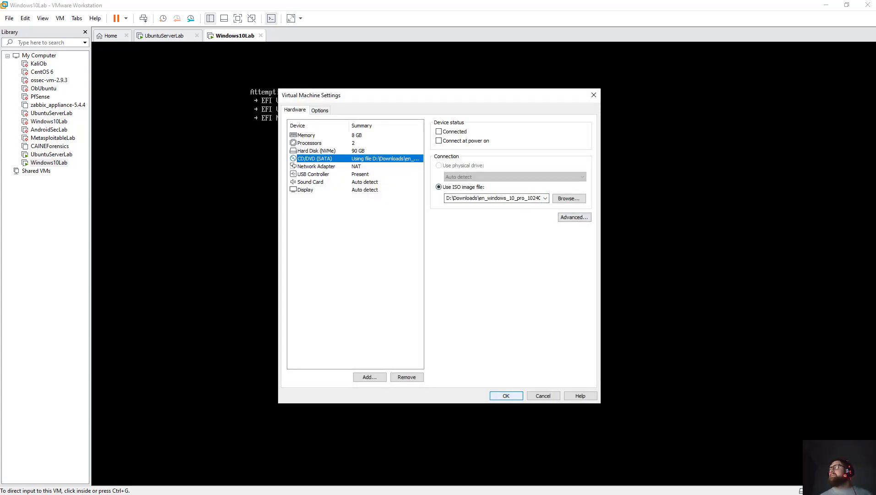
pyautogui.press('Return')
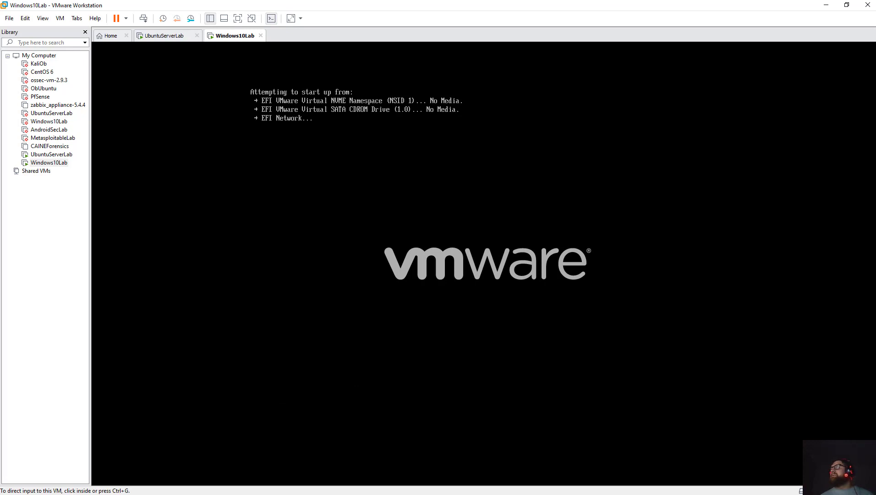
pyautogui.rightClick(235, 35)
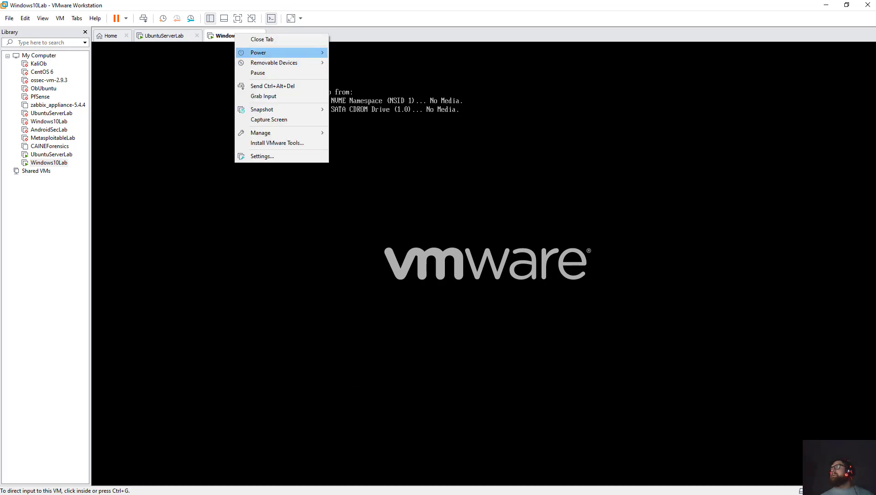
pyautogui.moveTo(273, 62)
pyautogui.moveTo(362, 63)
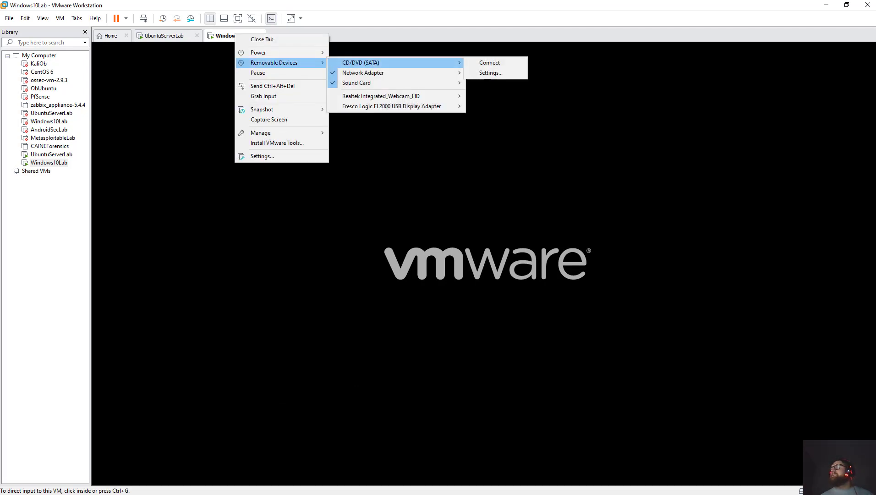
pyautogui.click(490, 62)
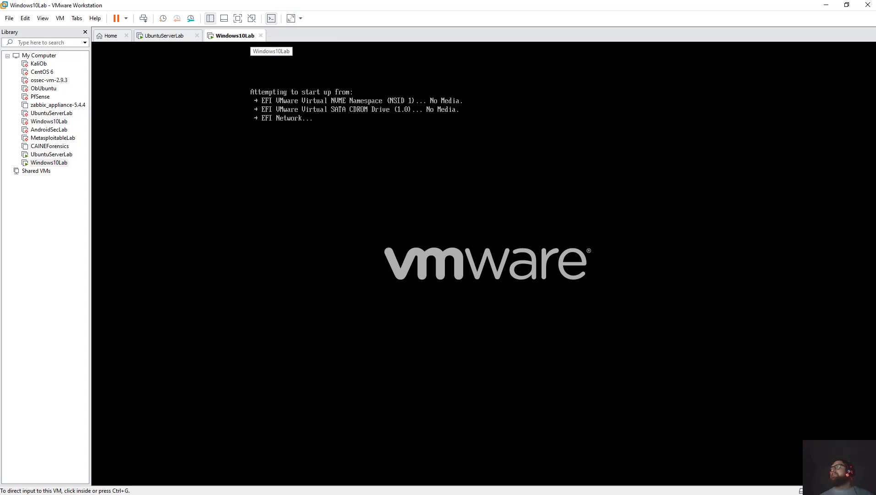
# Shut down the Windows10Lab guest through Power > Shut Down Guest.
pyautogui.rightClick(238, 35)
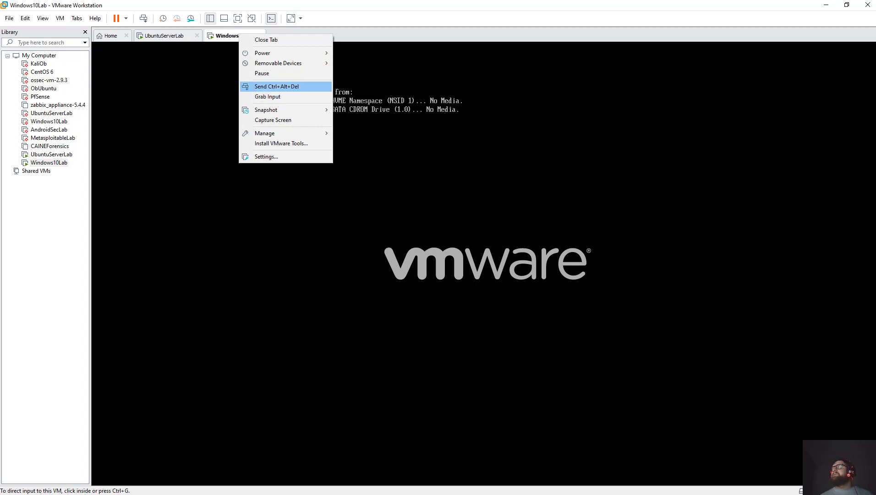
pyautogui.moveTo(278, 62)
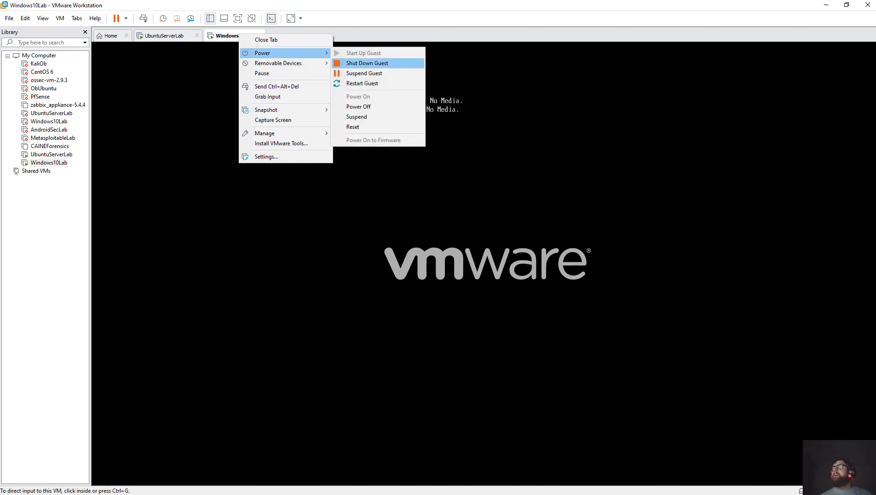
pyautogui.click(366, 63)
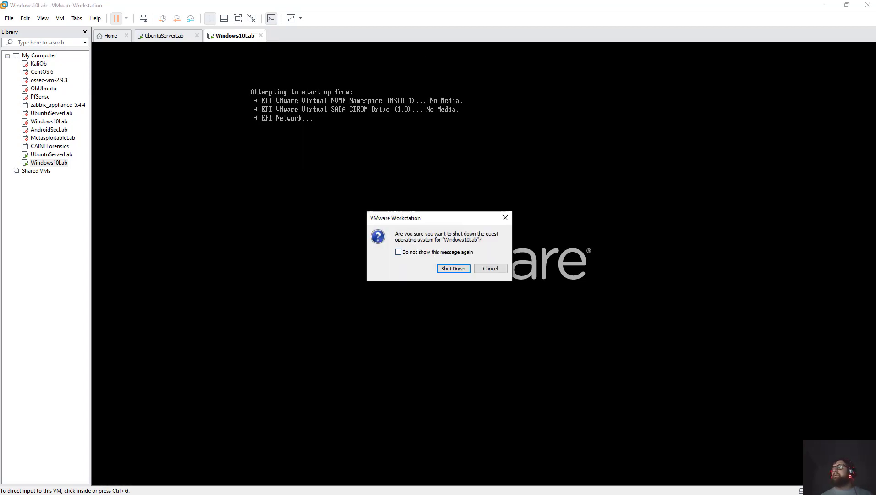
pyautogui.press('Return')
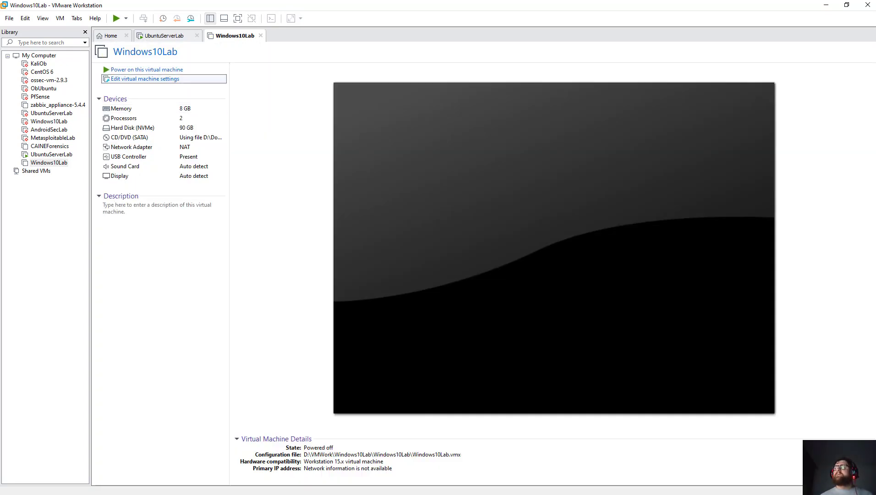
# Tick Connect at power on for the CD/DVD (SATA) drive and save the settings.
pyautogui.press('Return')
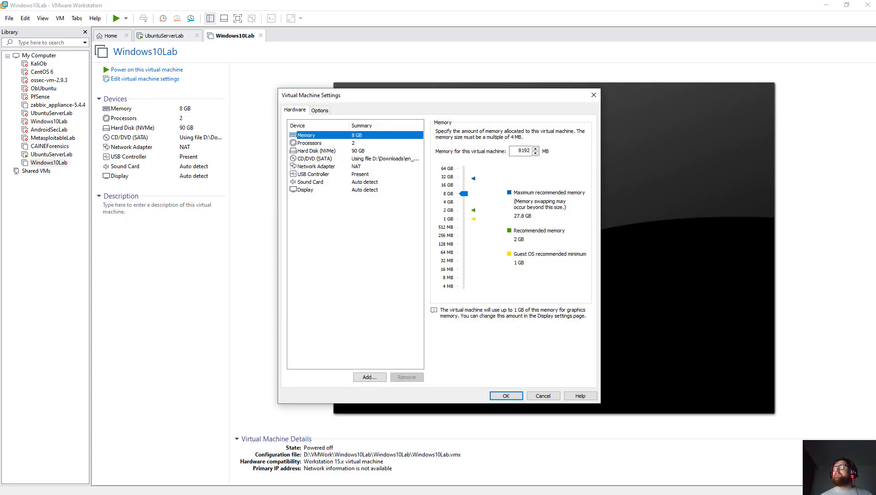
pyautogui.click(314, 159)
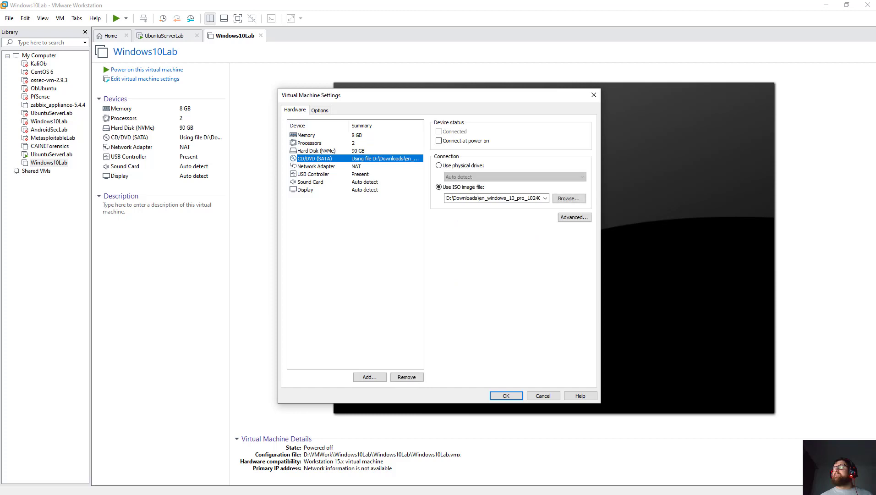
pyautogui.click(439, 141)
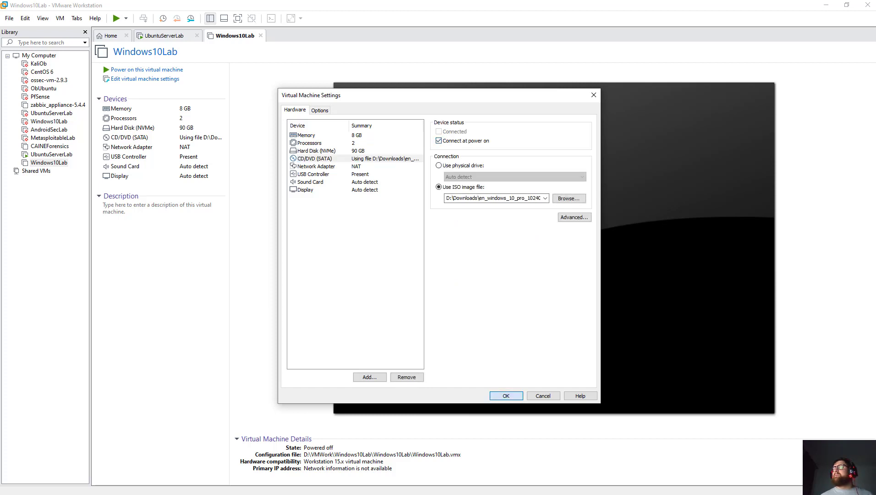
pyautogui.click(506, 396)
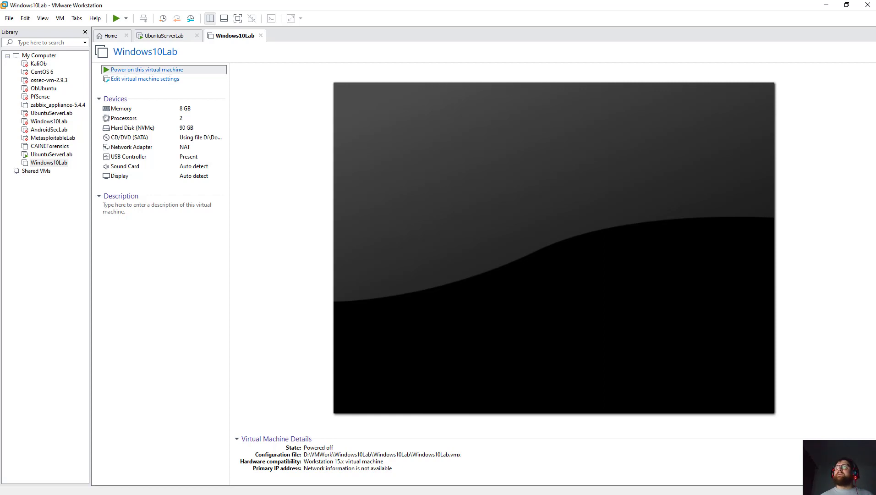
# Power on Windows10Lab, boot it from the Windows DVD, then move to the UbuntuServerLab tab.
pyautogui.hotkey('ctrl', 'b')
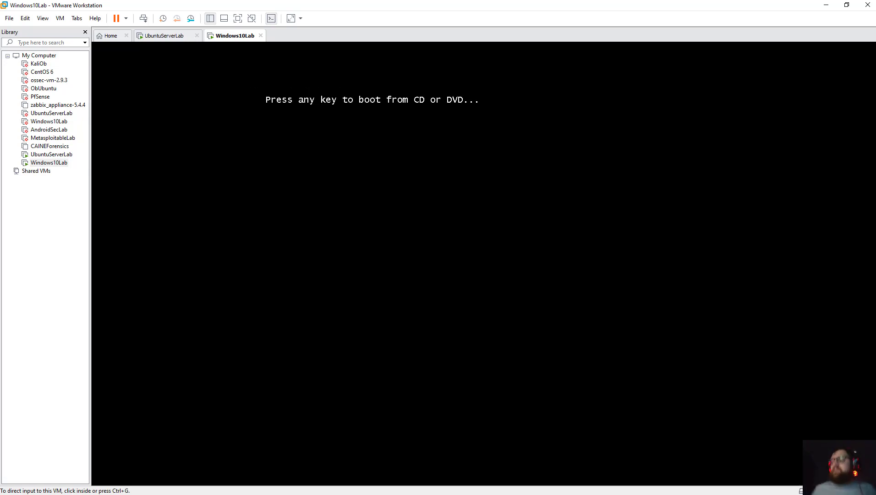
pyautogui.hotkey('ctrl', 'g')
pyautogui.press('Return')
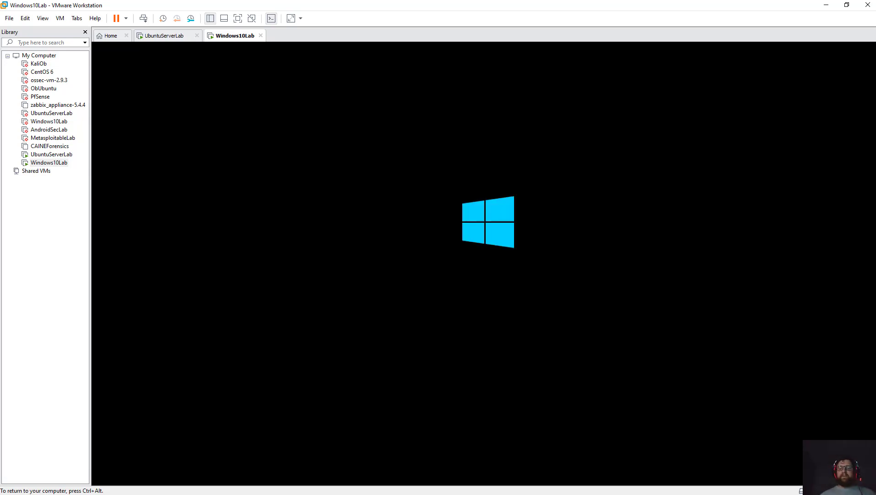
pyautogui.hotkey('ctrl', 'alt')
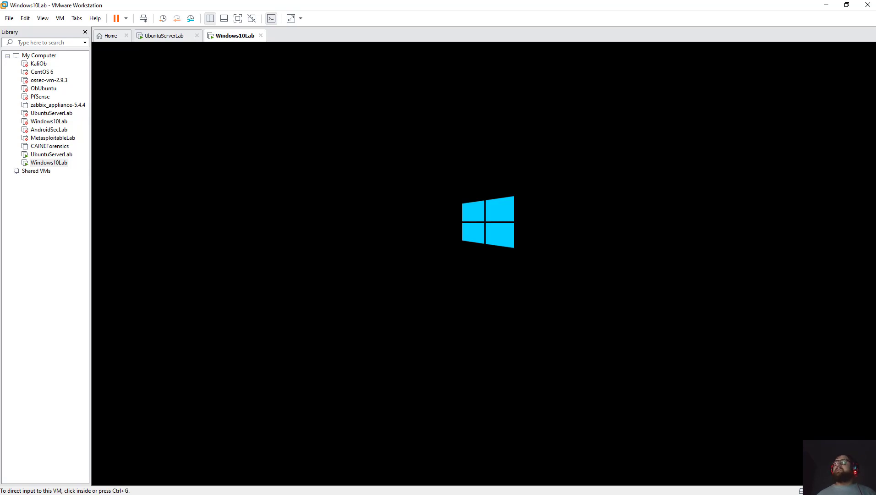
pyautogui.click(51, 154)
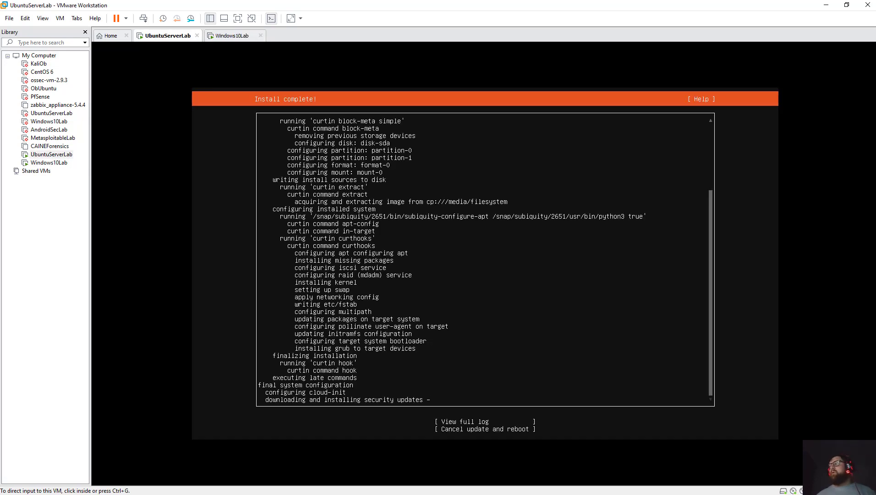
# Look over the Ubuntu install-complete options, release input, and switch back to Windows10Lab.
pyautogui.hotkey('ctrl', 'g')
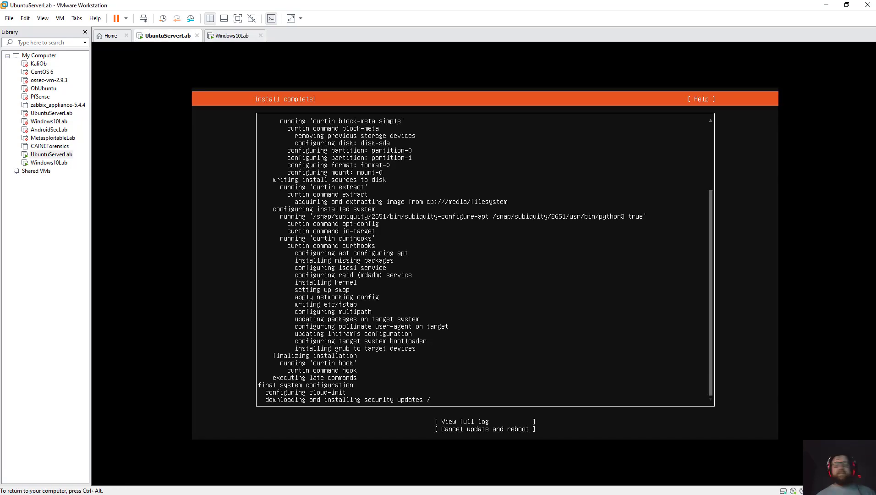
pyautogui.press('Tab')
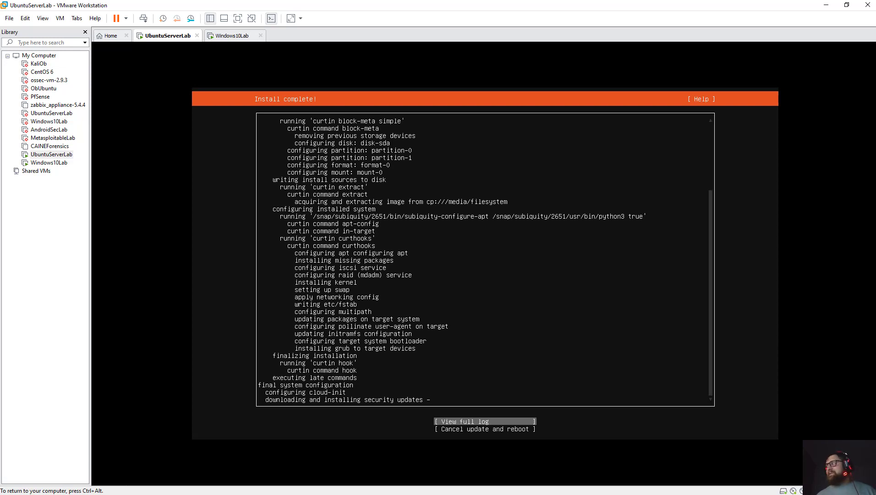
pyautogui.press('Down')
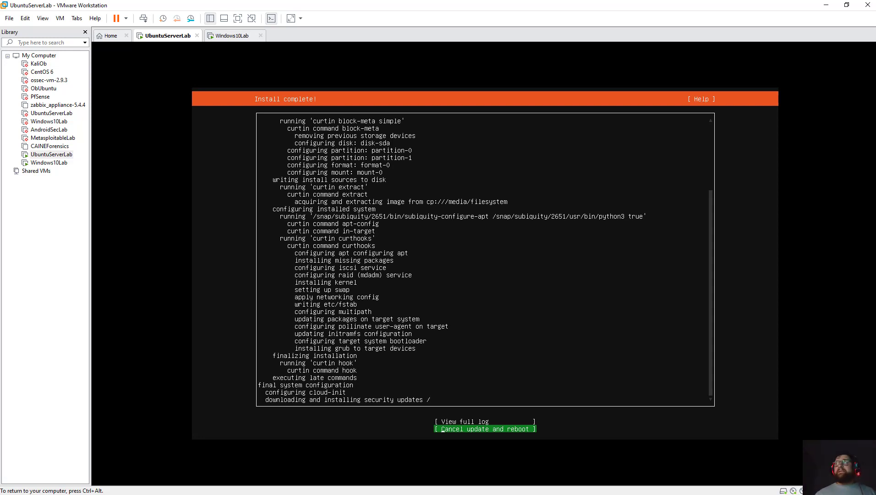
pyautogui.hotkey('ctrl', 'alt')
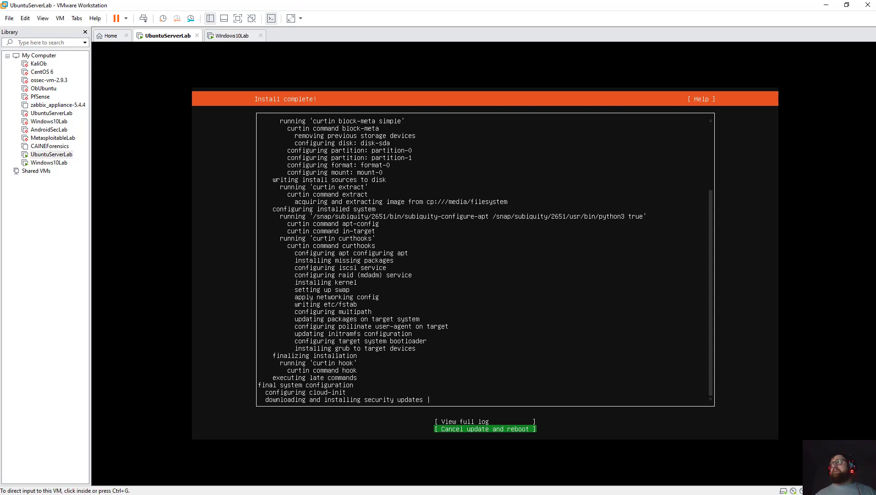
pyautogui.hotkey('ctrl', 'Tab')
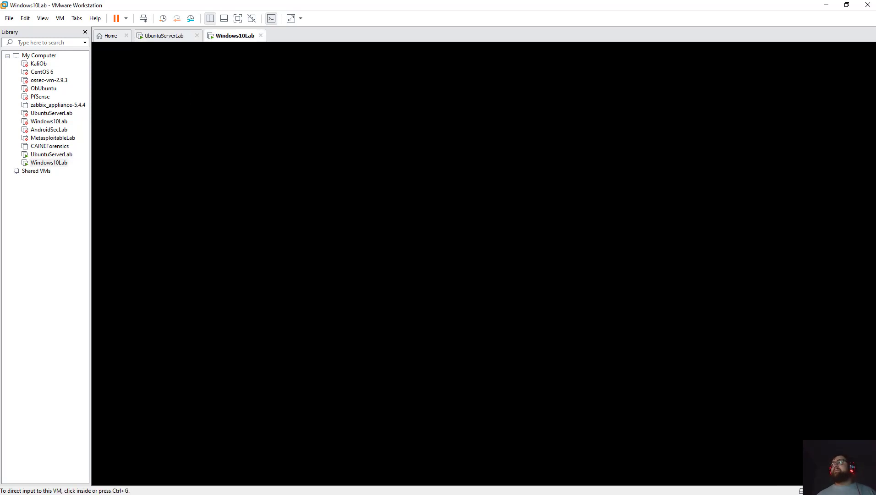
# Keep English (United States) in Windows Setup and choose Install now.
pyautogui.hotkey('ctrl', 'g')
pyautogui.hotkey('ctrl', 'alt')
pyautogui.hotkey('ctrl', 'g')
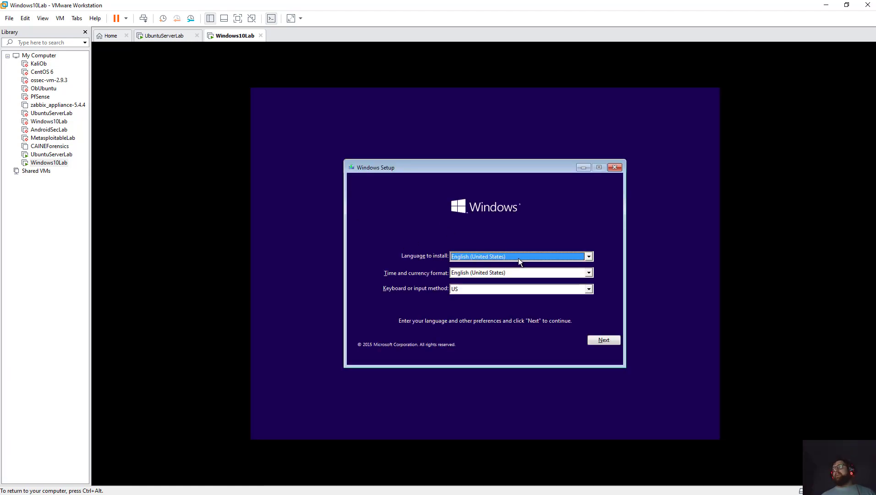
pyautogui.click(519, 257)
pyautogui.click(520, 257)
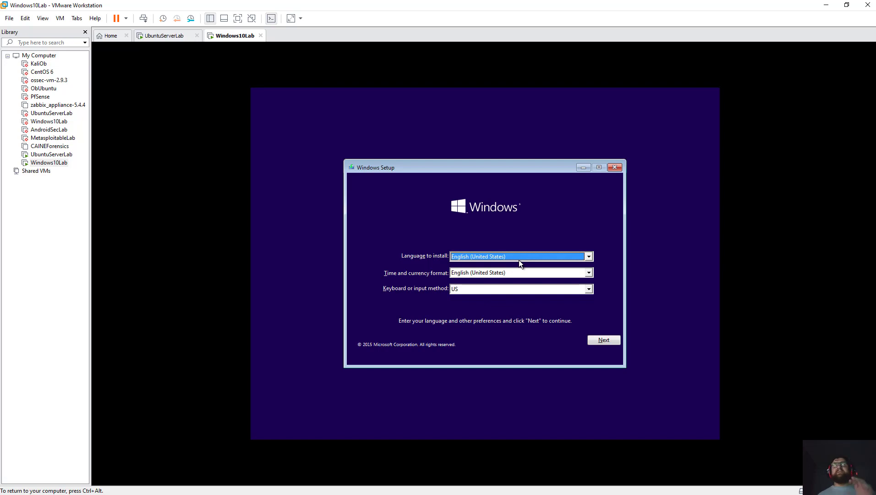
pyautogui.click(603, 340)
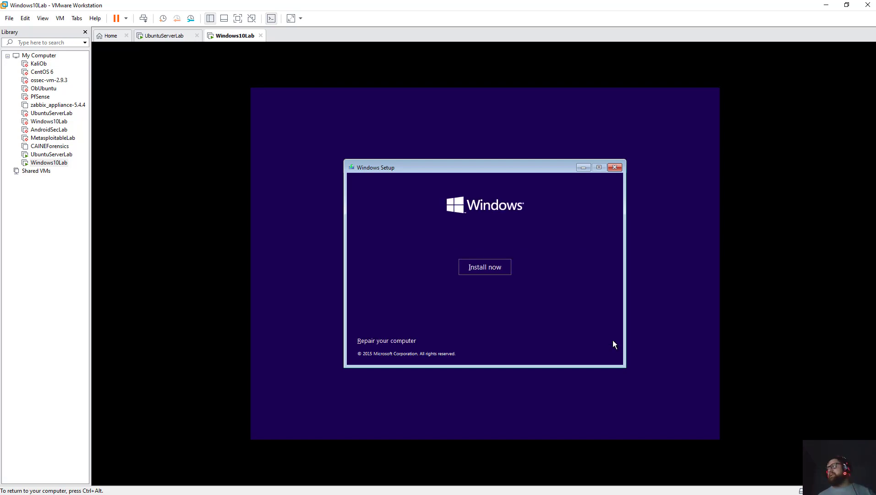
pyautogui.click(487, 268)
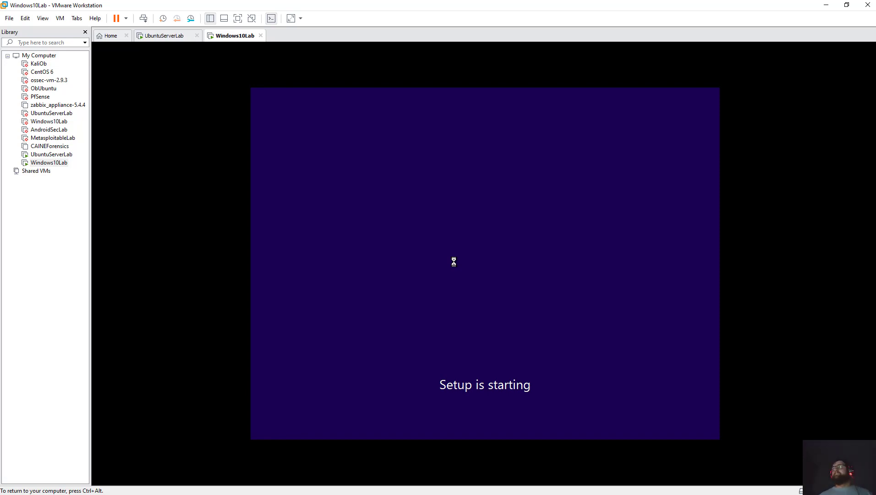
# Check on the UbuntuServerLab install, then return to the Windows10Lab setup.
pyautogui.hotkey('ctrl', 'alt')
pyautogui.click(51, 154)
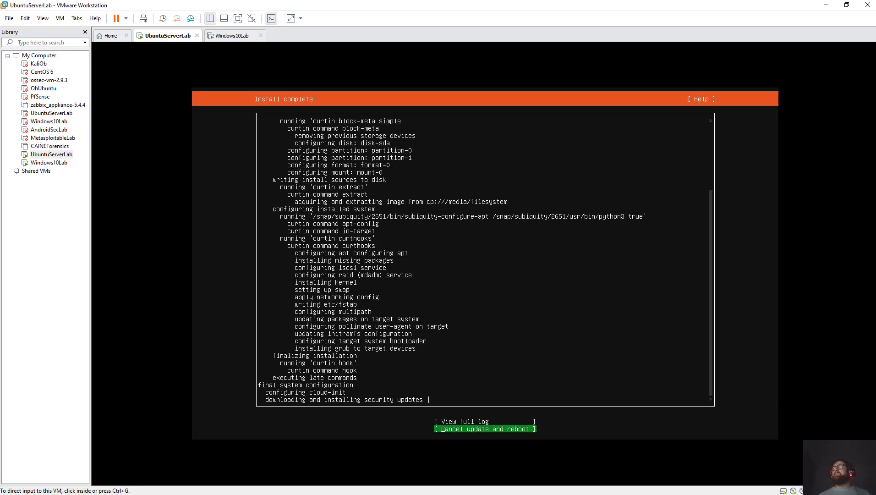
pyautogui.hotkey('ctrl', 'Tab')
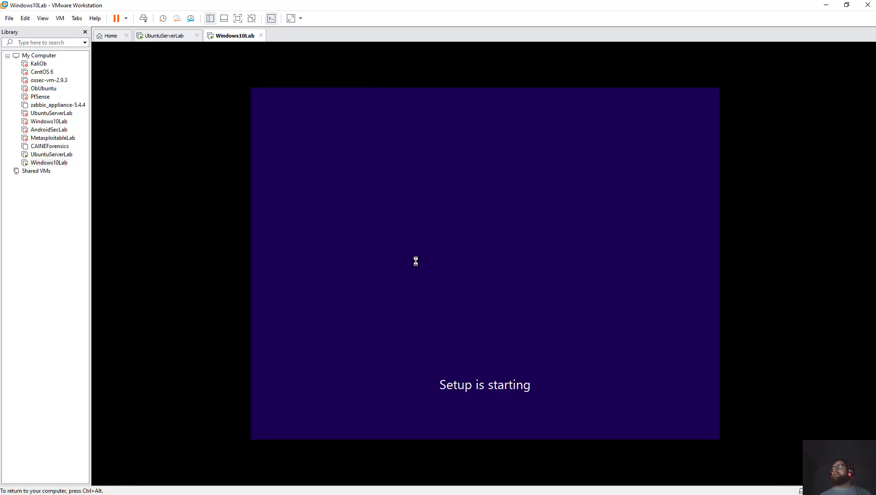
# Accept the Windows licence terms and start a Custom install onto the 90 GB unallocated Drive 0.
pyautogui.click(251, 192)
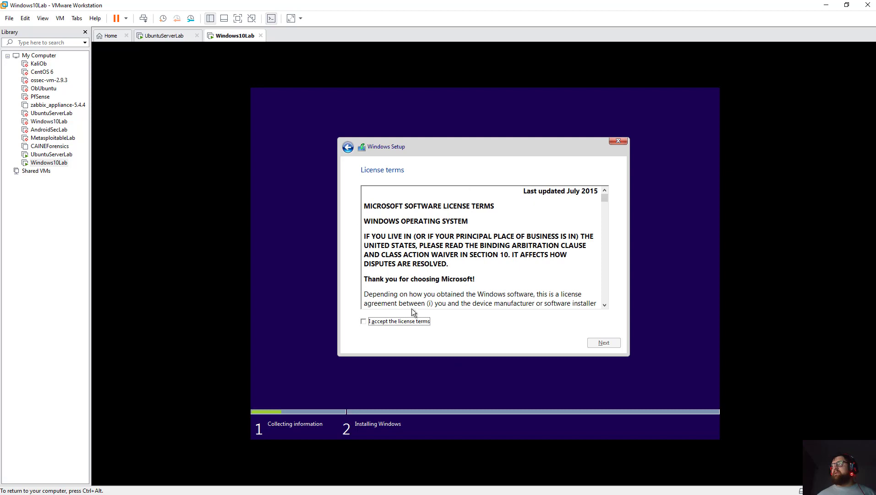
pyautogui.click(402, 324)
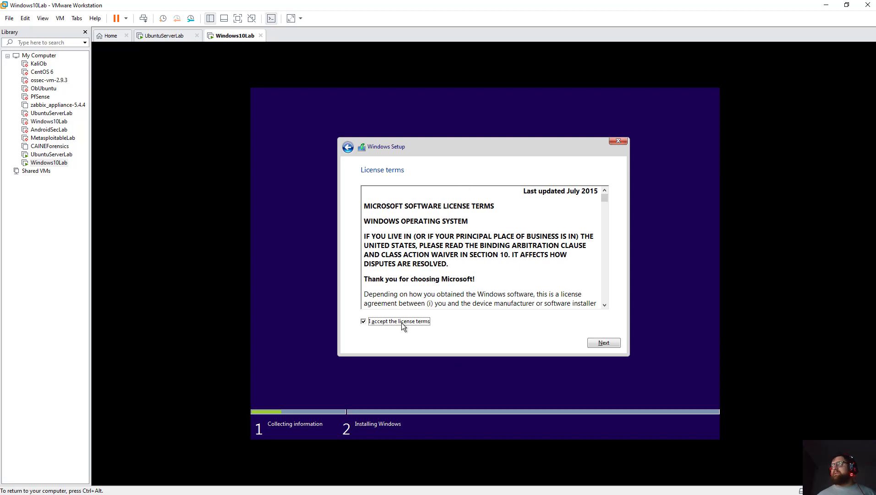
pyautogui.click(616, 345)
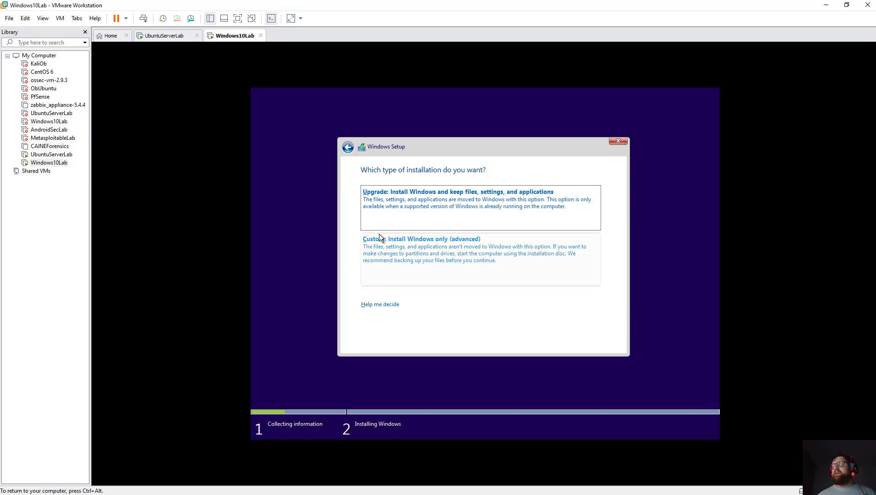
pyautogui.click(423, 258)
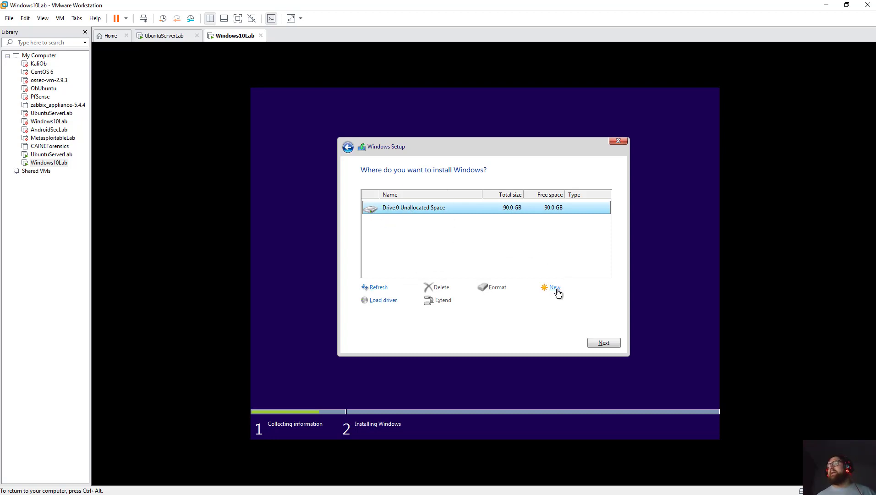
pyautogui.click(603, 342)
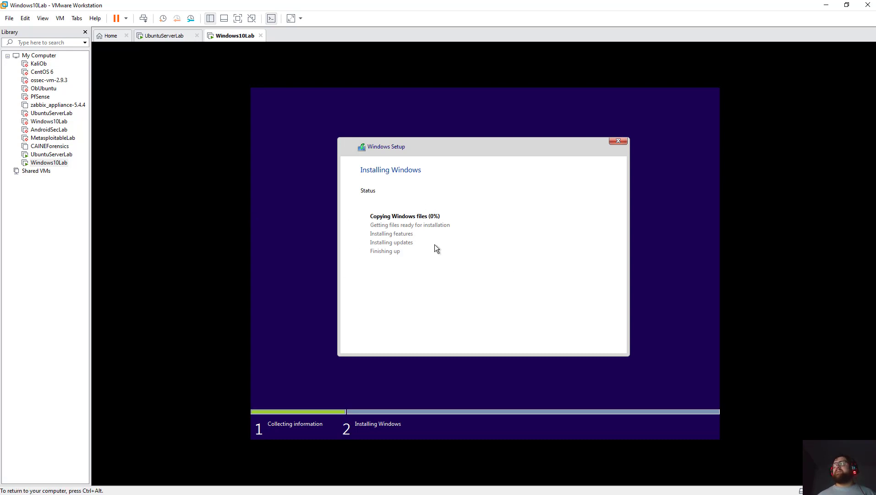
# Check the UbuntuServerLab install, then return to the Windows10Lab setup progress.
pyautogui.click(165, 36)
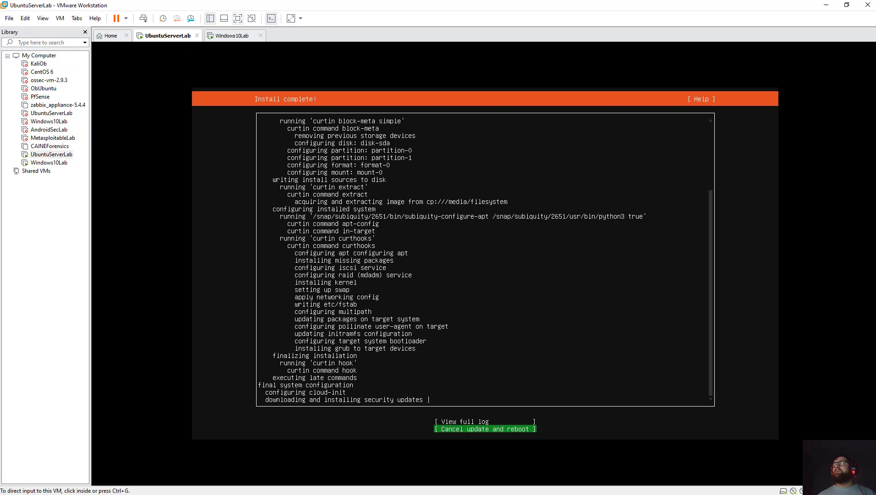
pyautogui.click(233, 36)
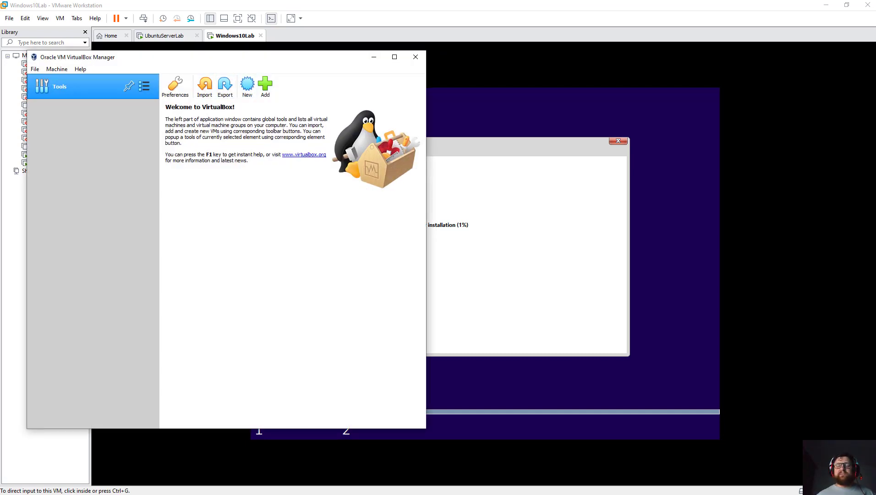
# Start a new VirtualBox VM named AndroidLab with type Linux and version Linux 2.4 (64-bit).
pyautogui.click(248, 86)
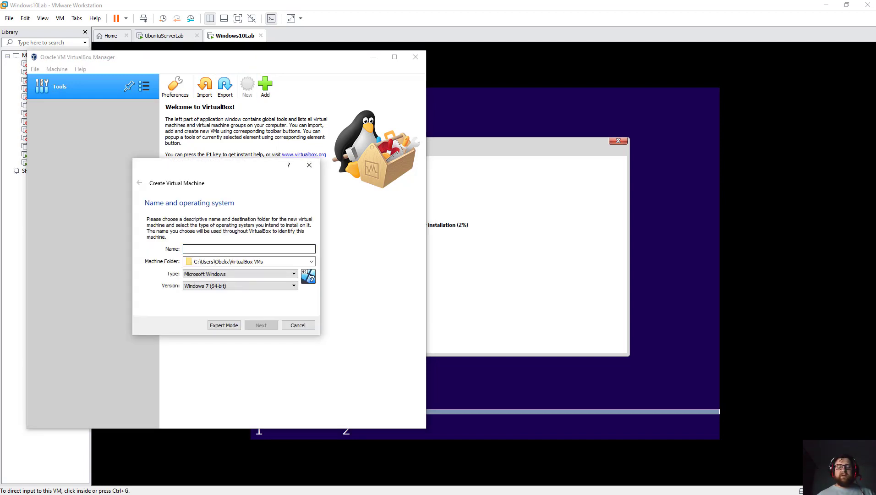
pyautogui.write('Android')
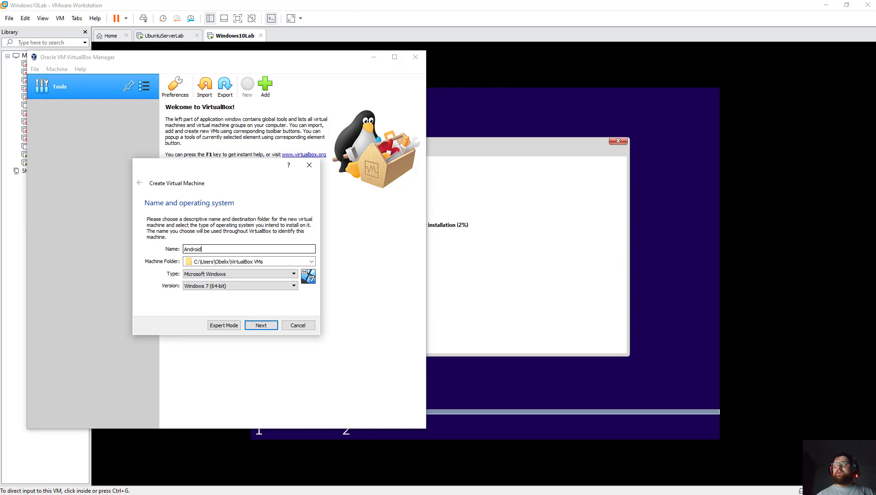
pyautogui.write('Lab')
pyautogui.press('Tab')
pyautogui.press('Tab')
pyautogui.hotkey('alt', 'Down')
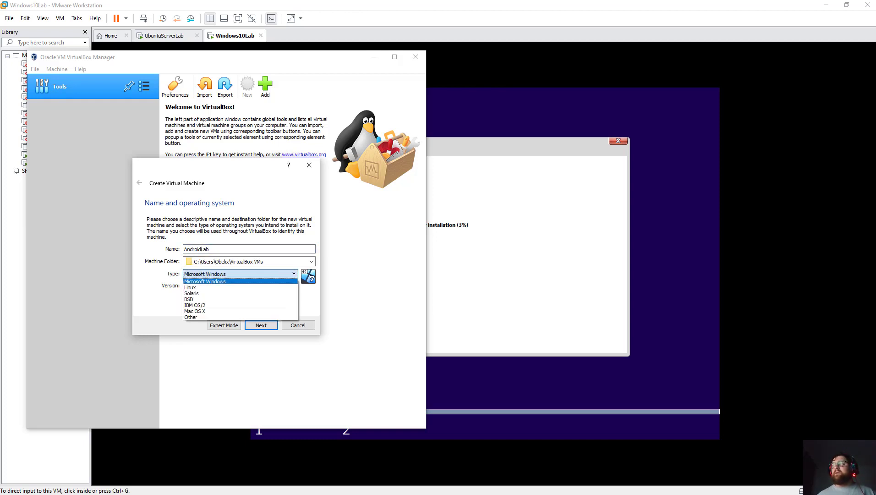
pyautogui.press('Down')
pyautogui.press('Return')
pyautogui.press('Tab')
pyautogui.hotkey('alt', 'Down')
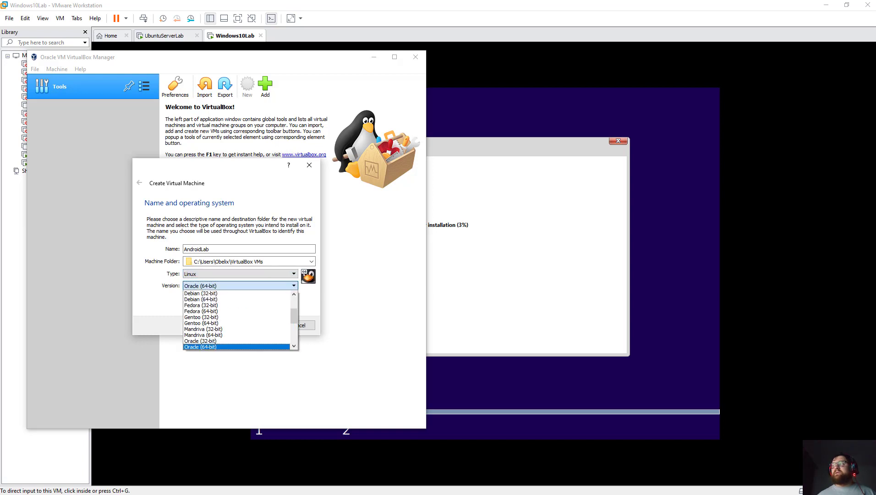
pyautogui.press('Up')
pyautogui.press('Up')
pyautogui.press('Up')
pyautogui.press('Up')
pyautogui.press('Up')
pyautogui.press('Up')
pyautogui.press('Up')
pyautogui.press('Up')
pyautogui.press('Up')
pyautogui.press('Up')
pyautogui.press('Up')
pyautogui.press('Up')
pyautogui.press('Up')
pyautogui.press('Up')
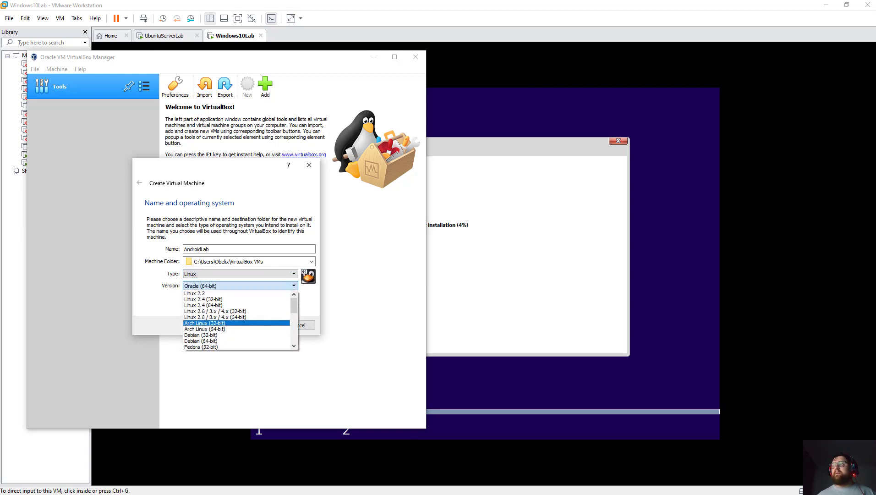
pyautogui.press('Return')
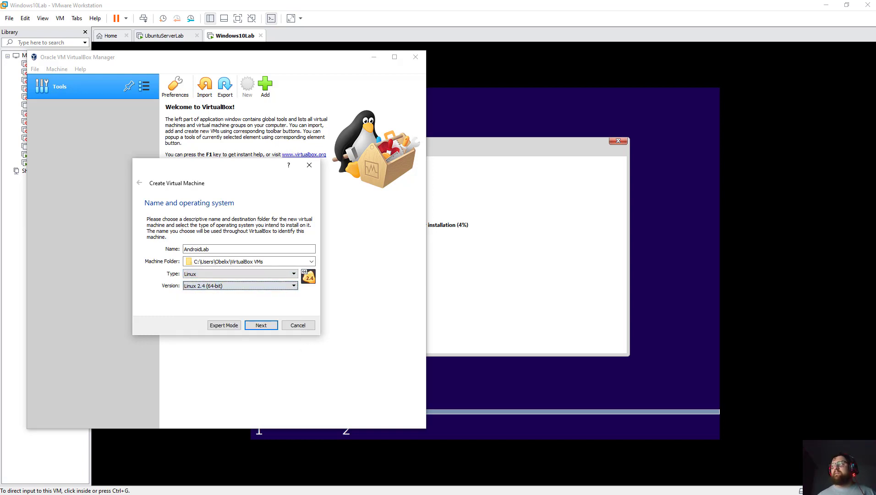
# Give the AndroidLab VM 5248 MB of memory.
pyautogui.press('Return')
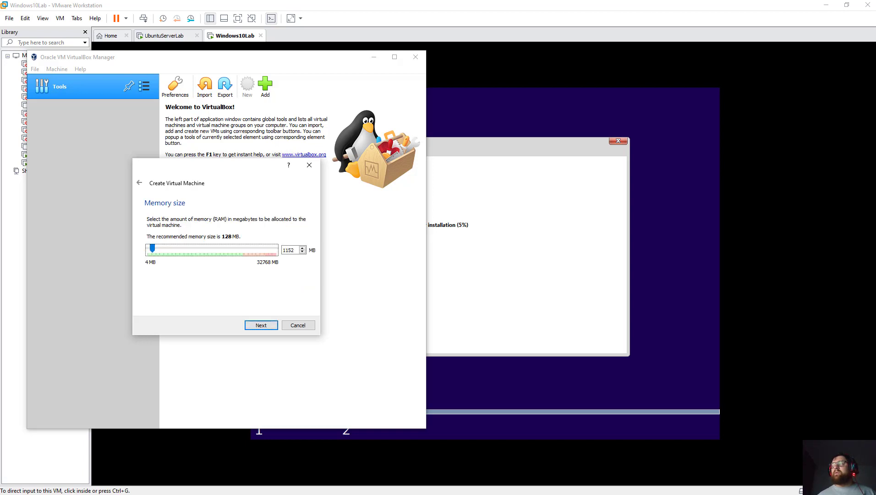
pyautogui.press('pageup')
pyautogui.press('pageup')
pyautogui.press('pageup')
pyautogui.press('pageup')
pyautogui.press('Return')
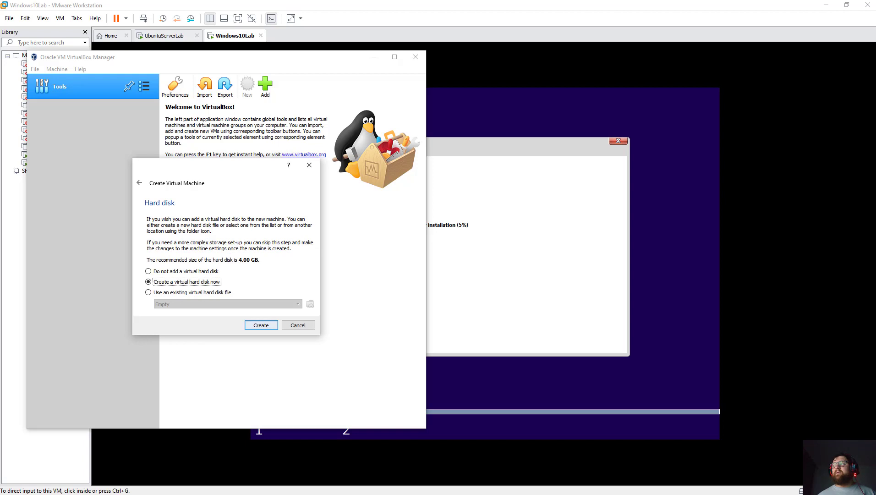
# Add the existing D:\Downloads\Android64bit\Lineage CM 14.1-R5 (64bit).vmdk as a disk file.
pyautogui.press('Down')
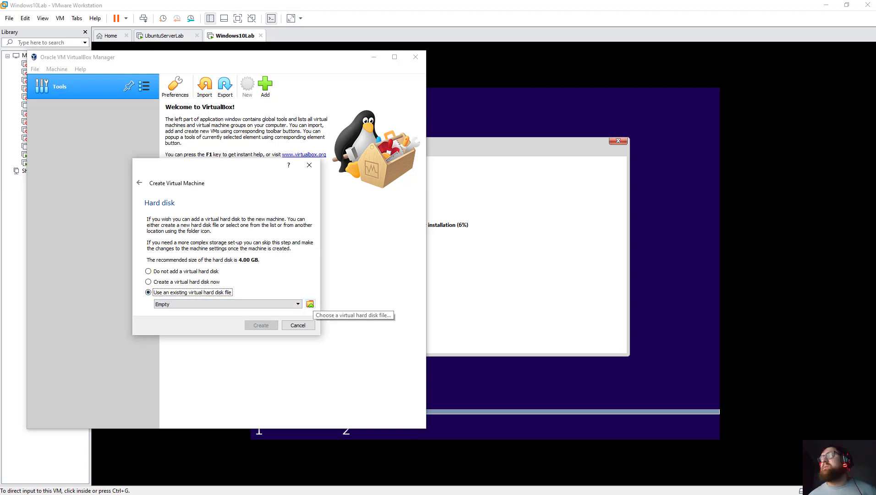
pyautogui.click(310, 303)
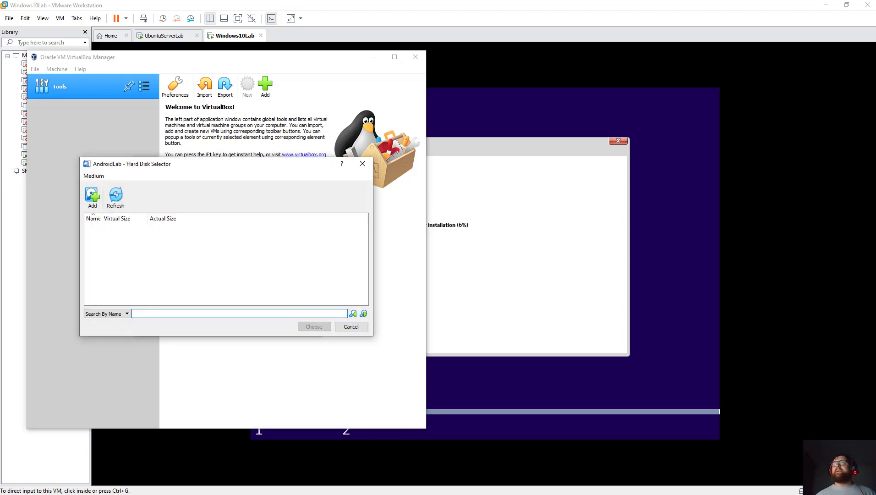
pyautogui.click(93, 196)
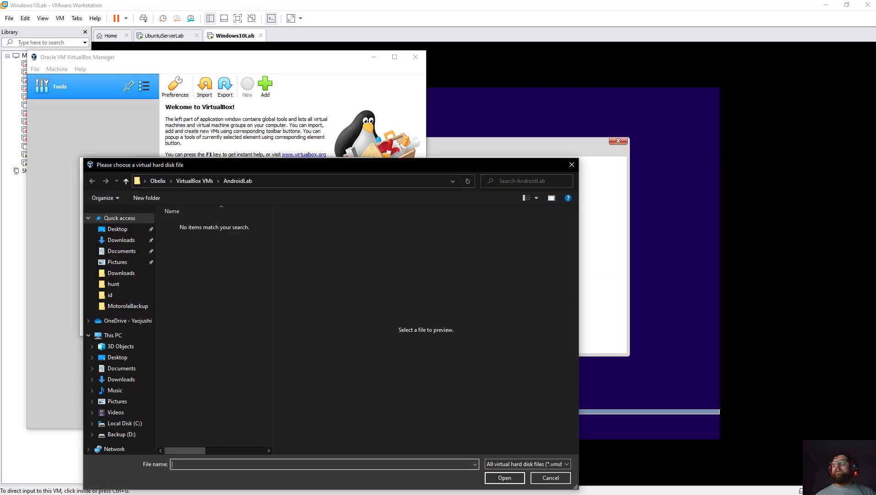
pyautogui.click(122, 434)
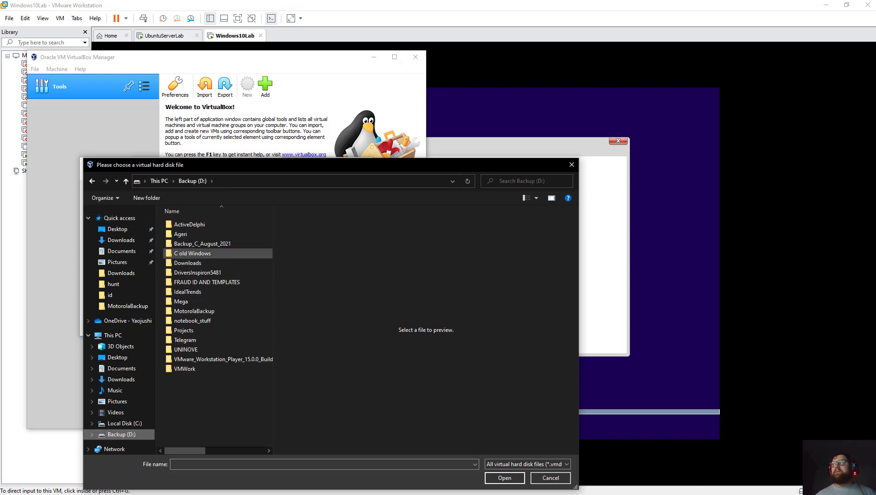
pyautogui.doubleClick(188, 263)
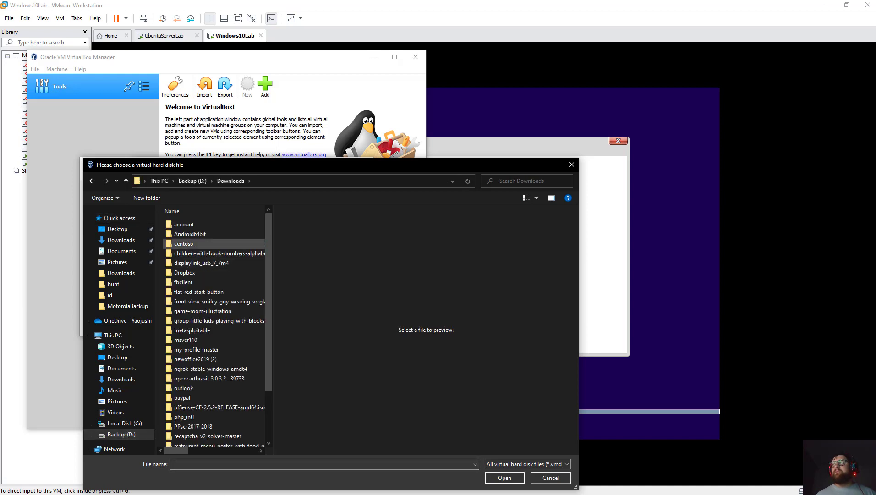
pyautogui.click(190, 234)
pyautogui.doubleClick(190, 234)
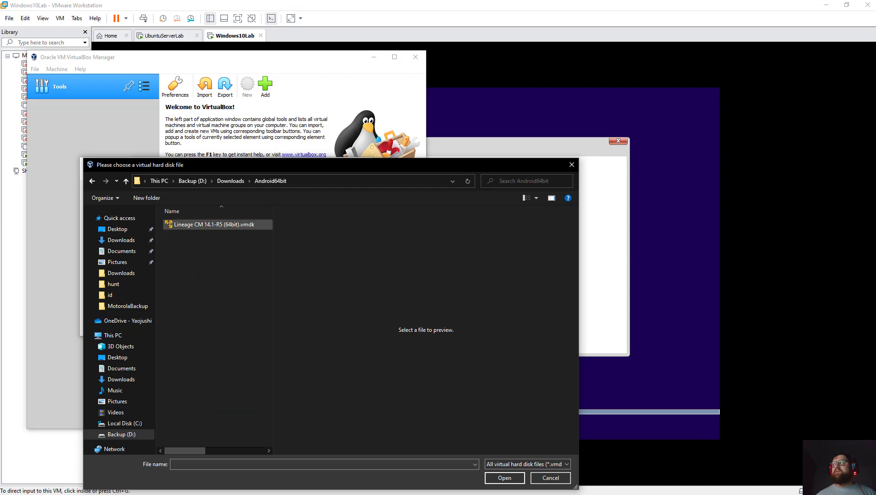
pyautogui.click(215, 225)
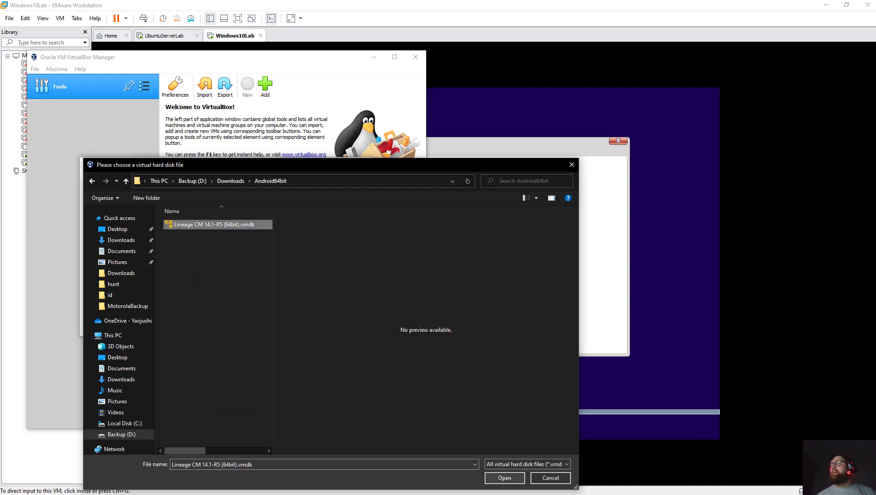
pyautogui.click(504, 477)
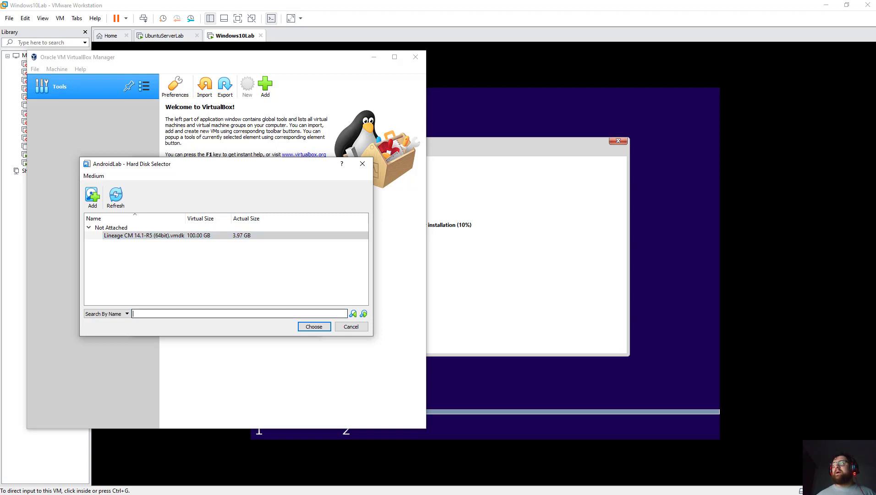
# Select the Lineage disk and create the AndroidLab virtual machine.
pyautogui.press('Return')
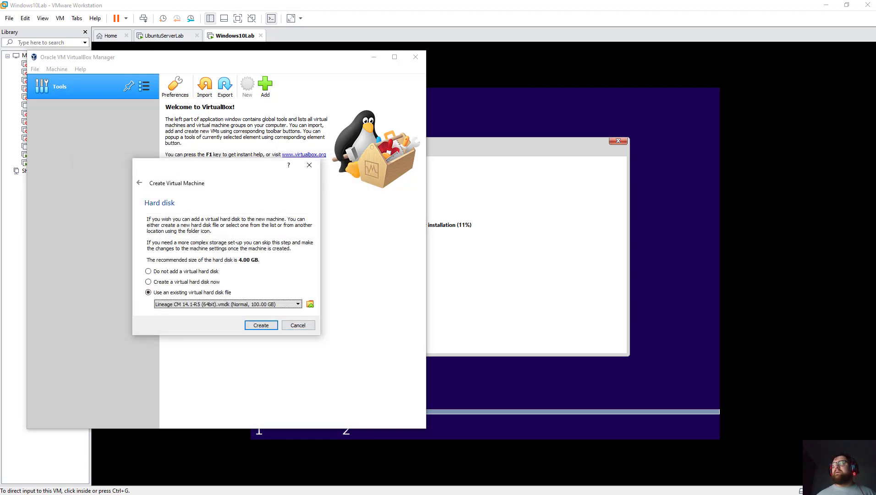
pyautogui.press('Tab')
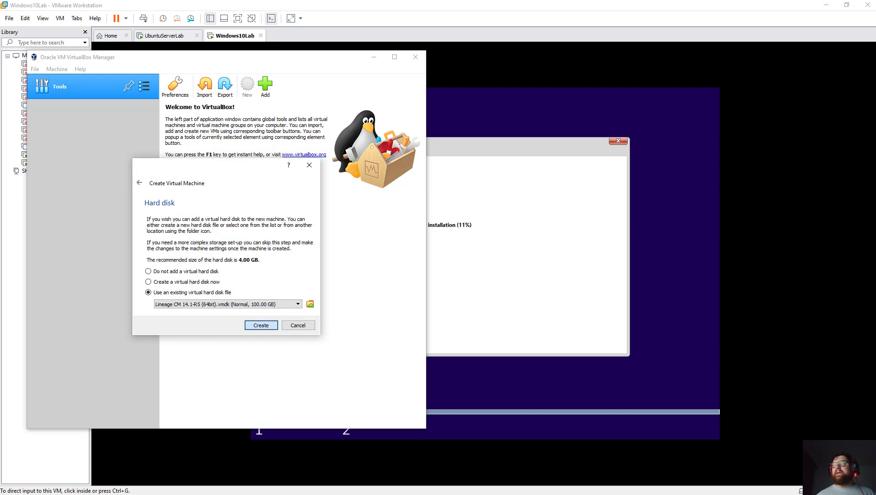
pyautogui.press('Return')
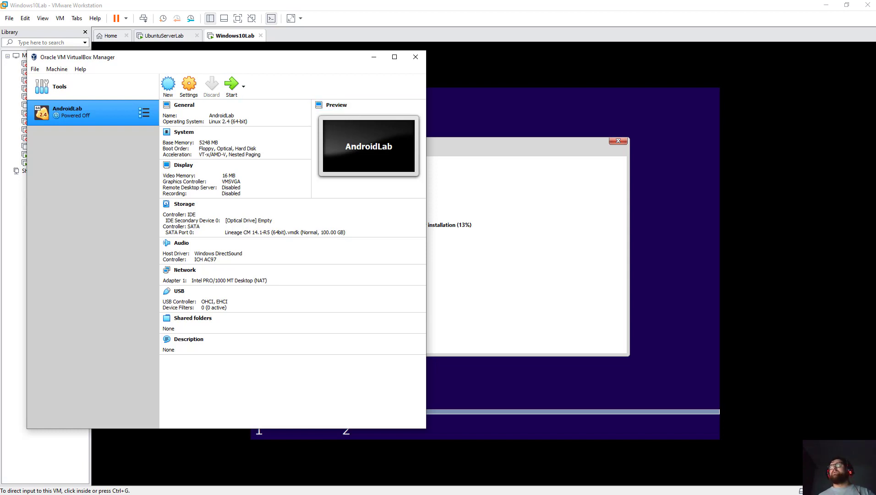
# Drag the VirtualBox Manager window right to reveal VMware's Library panel.
pyautogui.moveTo(206, 57); pyautogui.dragTo(292, 73)
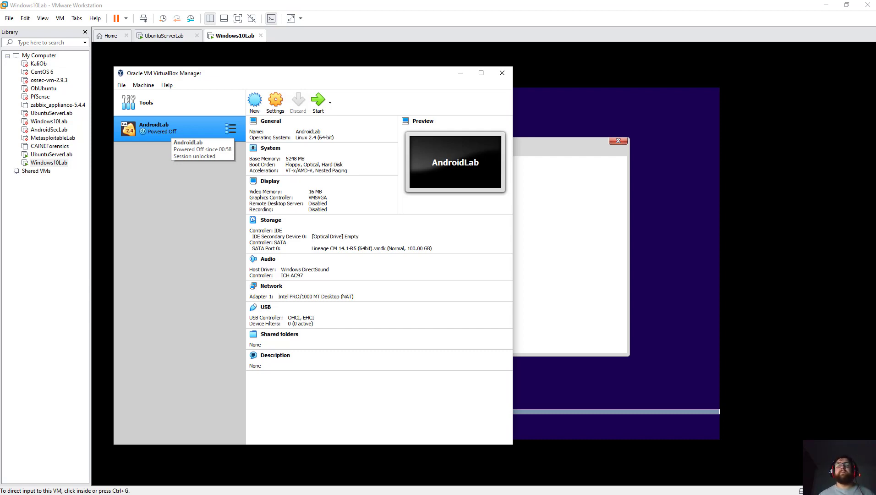
# Remove AndroidLab from VirtualBox's machine list, then close VirtualBox Manager.
pyautogui.rightClick(170, 131)
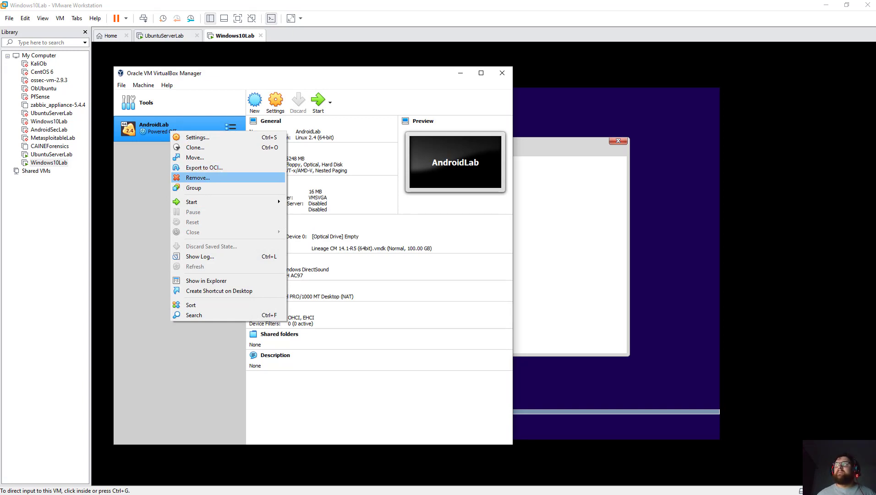
pyautogui.press('Escape')
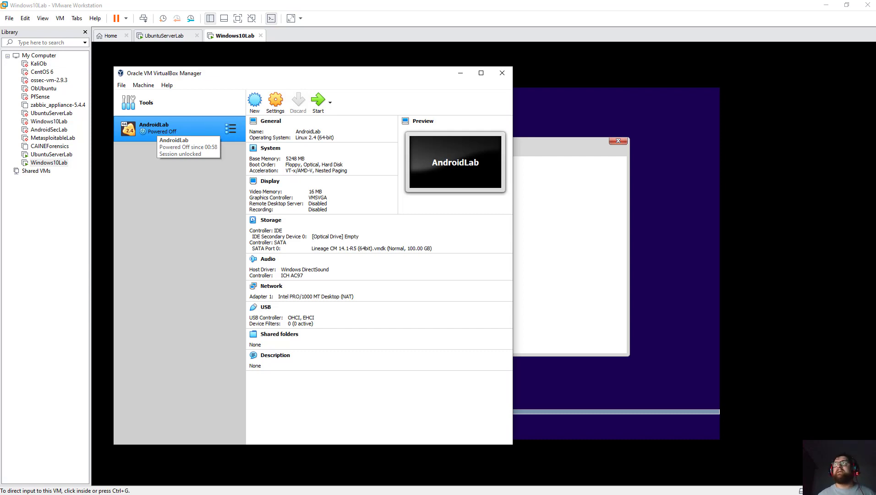
pyautogui.rightClick(155, 128)
pyautogui.click(182, 175)
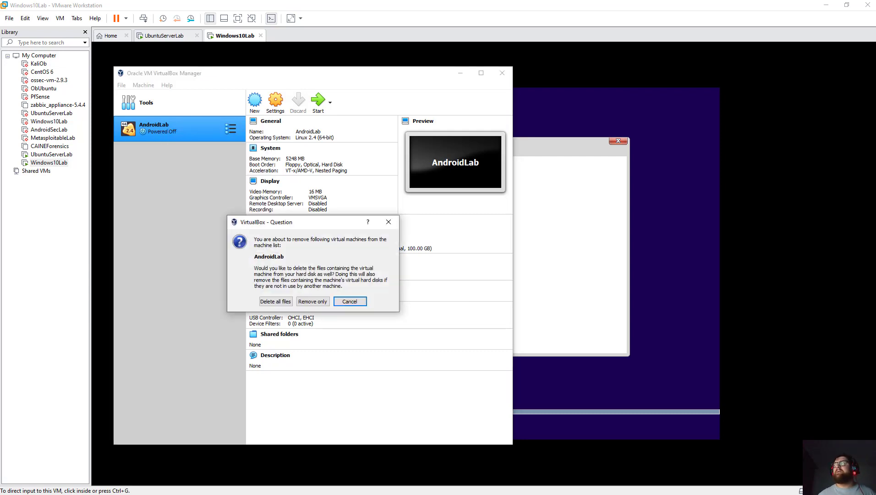
pyautogui.click(275, 300)
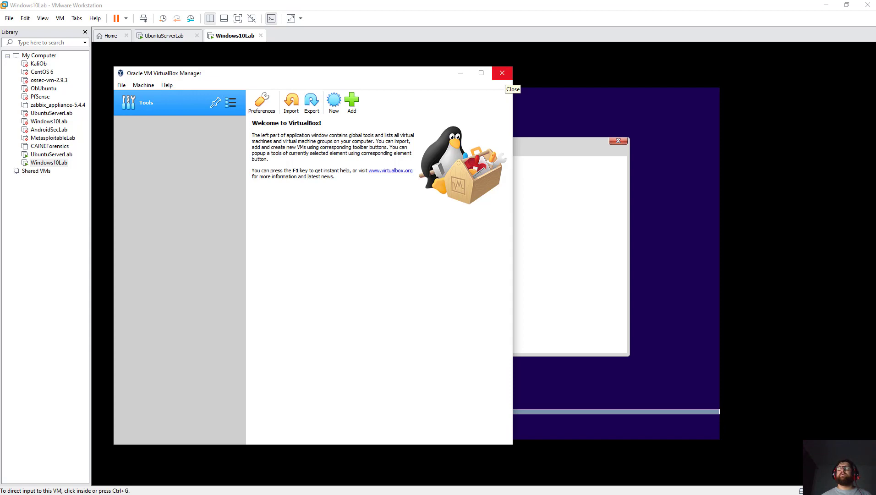
pyautogui.click(501, 72)
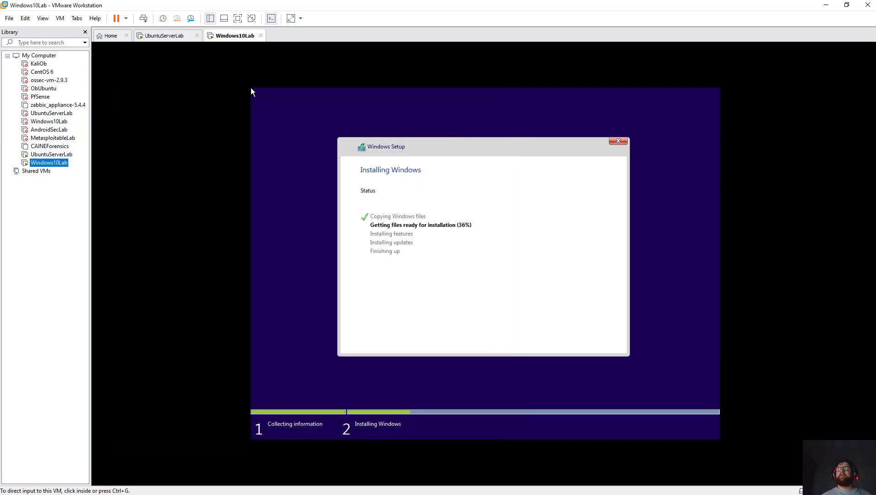
# Reboot the installed Ubuntu server in UbuntuServerLab, then return to its console after checking Windows10Lab.
pyautogui.click(164, 35)
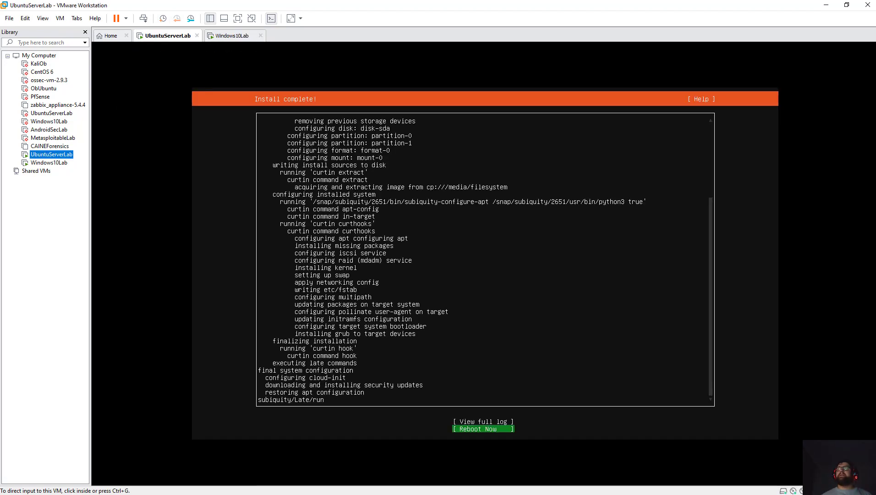
pyautogui.hotkey('ctrl', 'g')
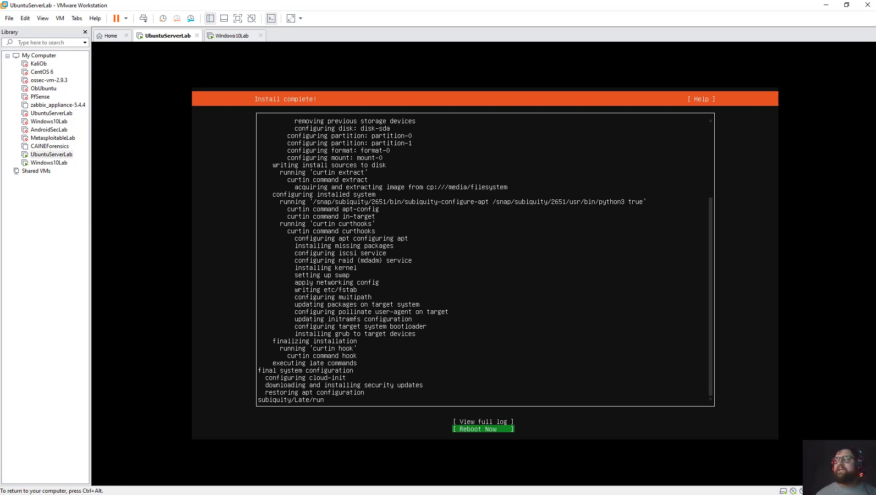
pyautogui.press('Return')
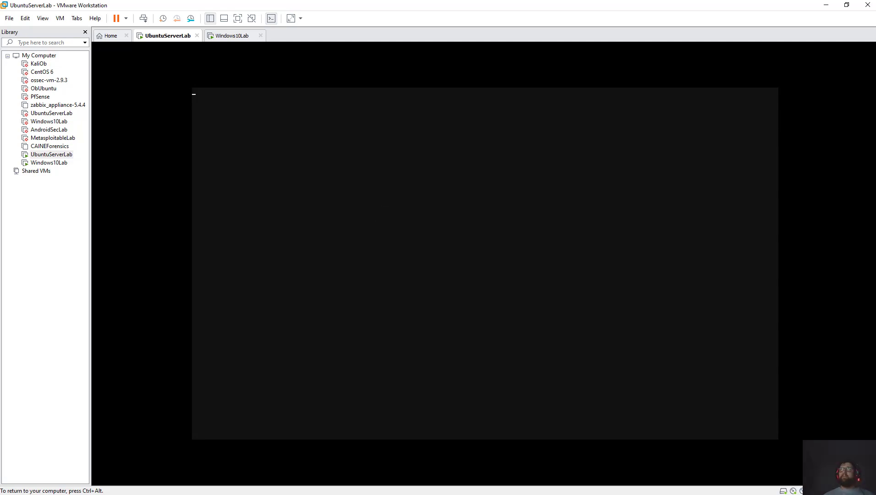
pyautogui.hotkey('ctrl', 'alt')
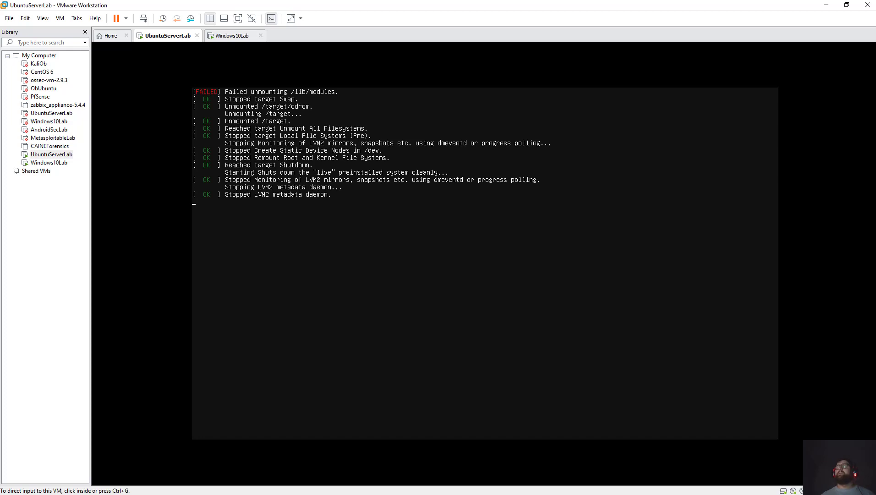
pyautogui.click(232, 35)
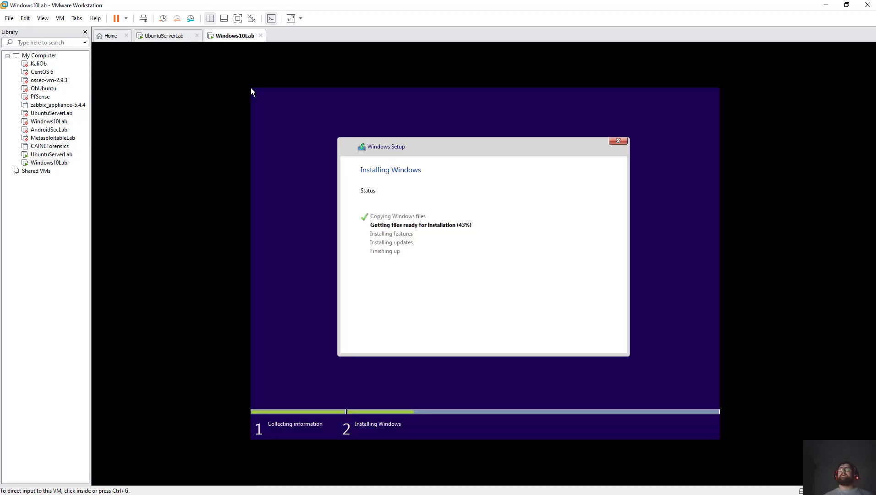
pyautogui.hotkey('ctrl', 'shift', 'Tab')
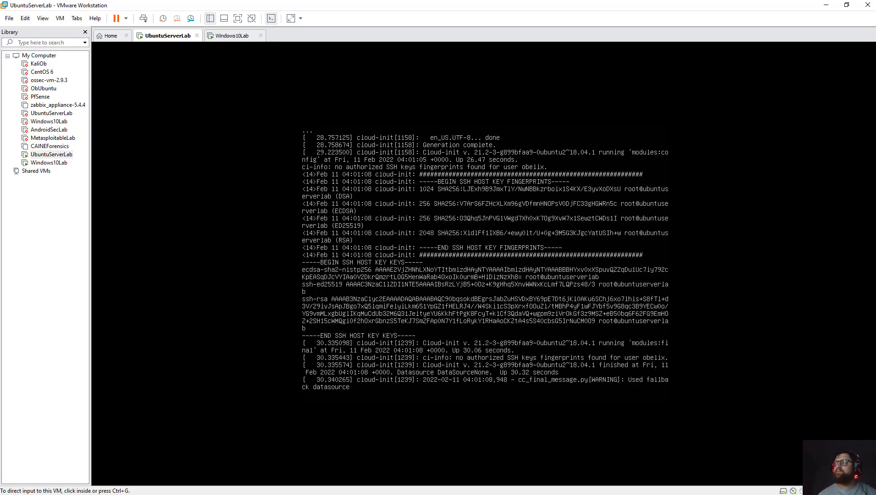
# Log in to the UbuntuServerLab console with the account username and password, retrying after a mistyped username.
pyautogui.hotkey('ctrl', 'g')
pyautogui.press('Return')
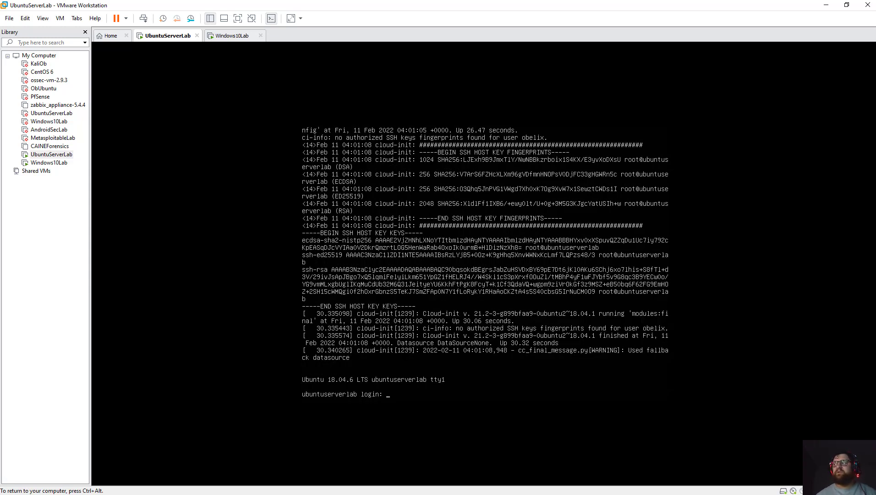
pyautogui.write('obelix\\')
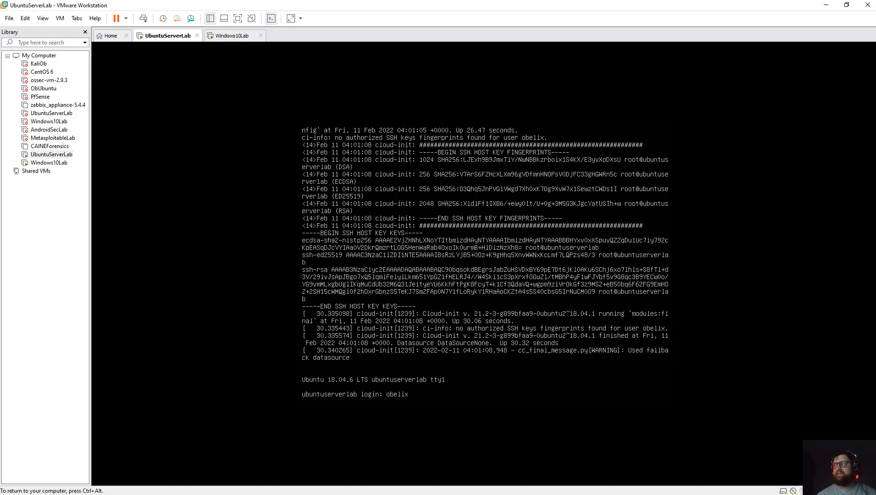
pyautogui.press('Return')
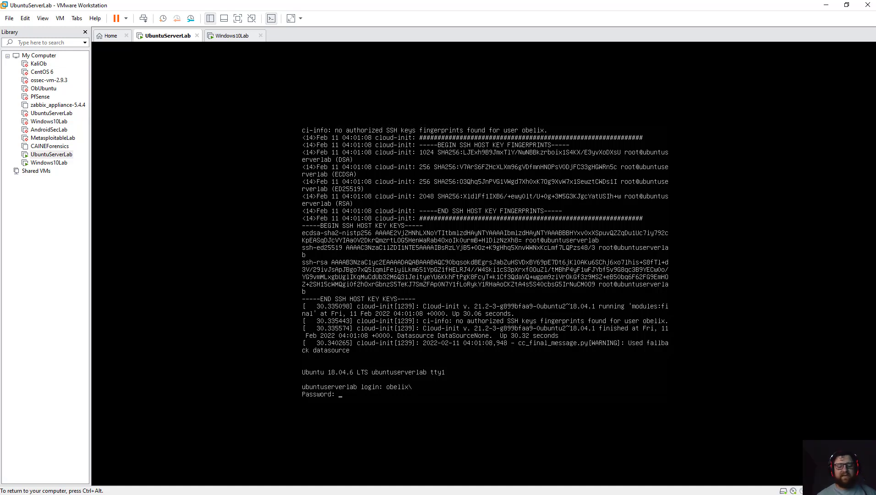
pyautogui.hotkey('ctrl', 'c')
pyautogui.hotkey('ctrl', 'c')
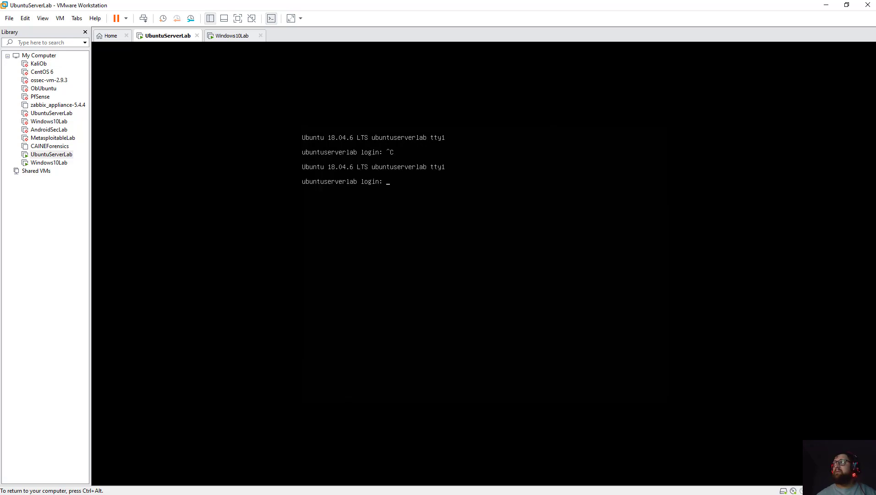
pyautogui.press('Return')
pyautogui.write('obelix')
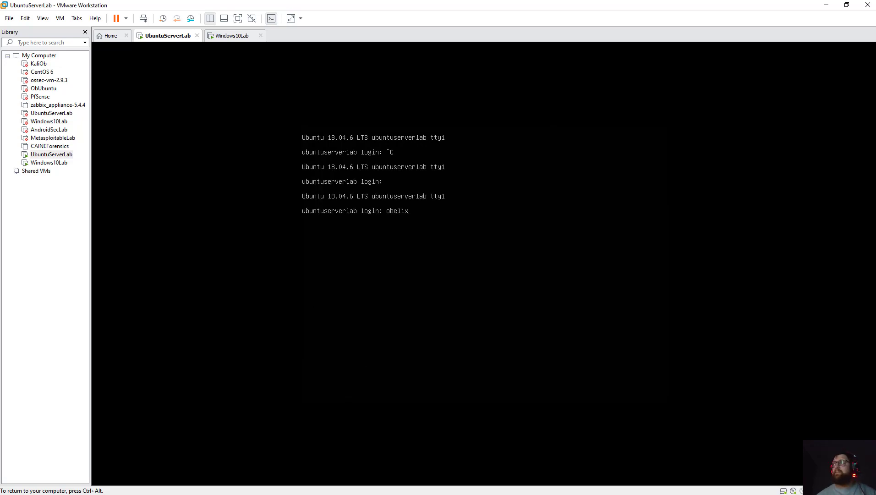
pyautogui.press('Return')
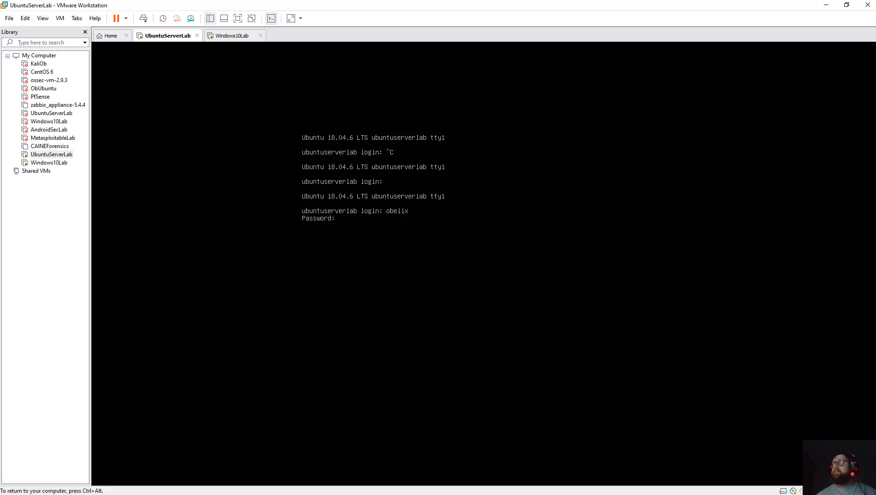
pyautogui.press('Return')
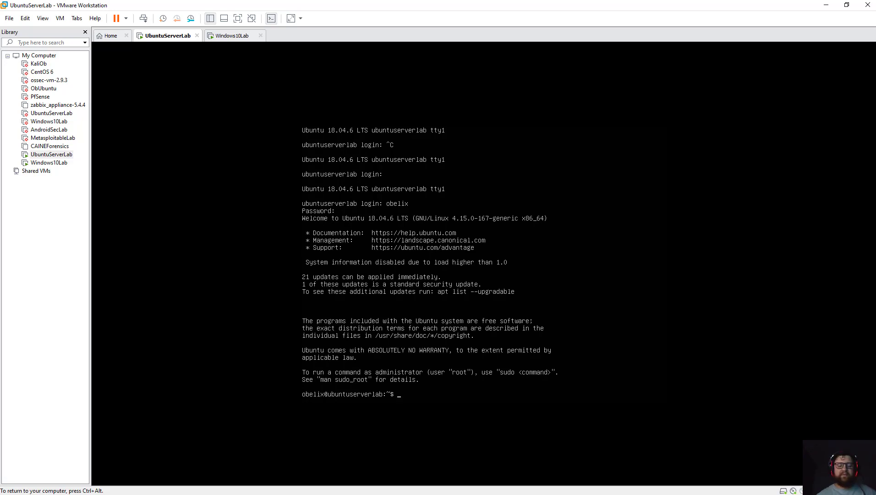
# Run sudo apt update, then start sudo apt upgrade and decline it with n.
pyautogui.write('sudo')
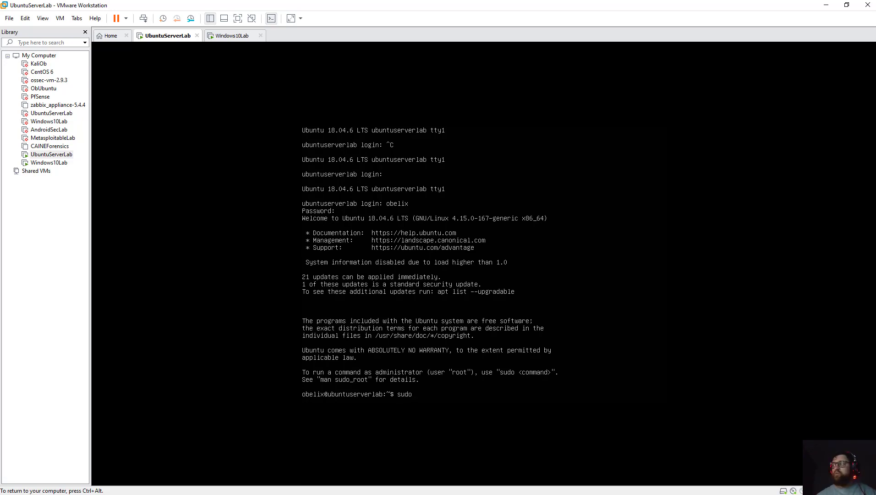
pyautogui.write(' apt ')
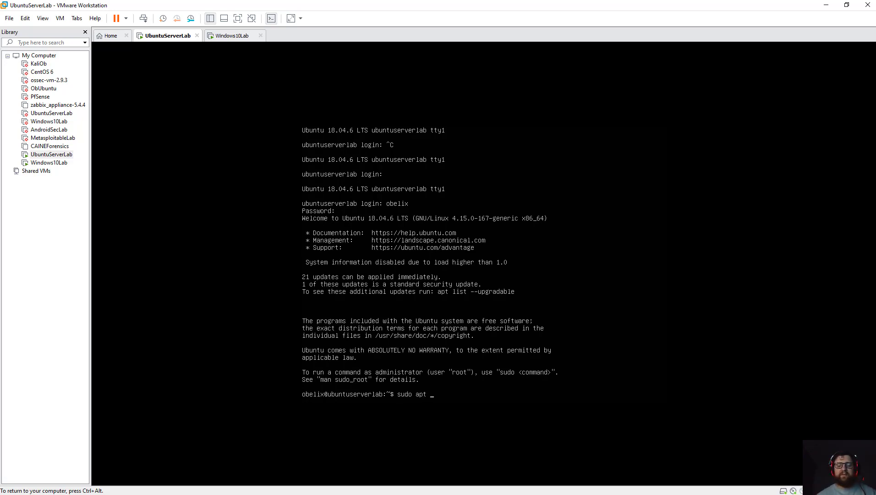
pyautogui.write('upda')
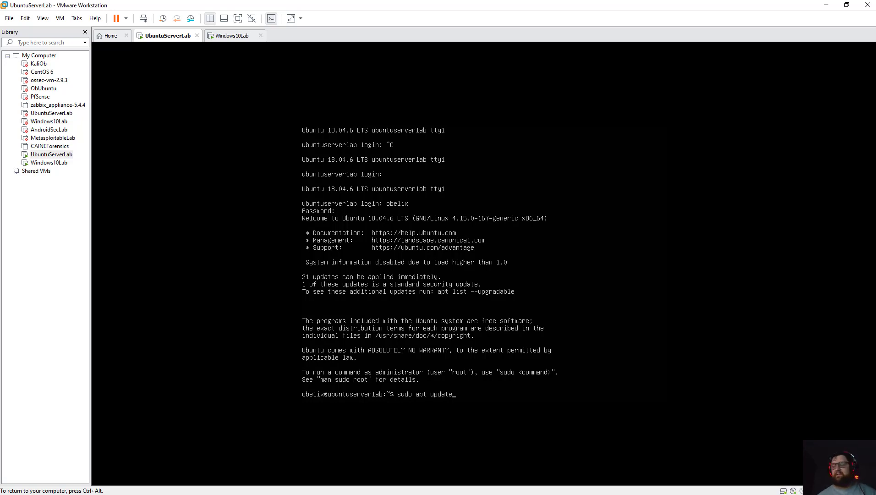
pyautogui.write('te')
pyautogui.press('Return')
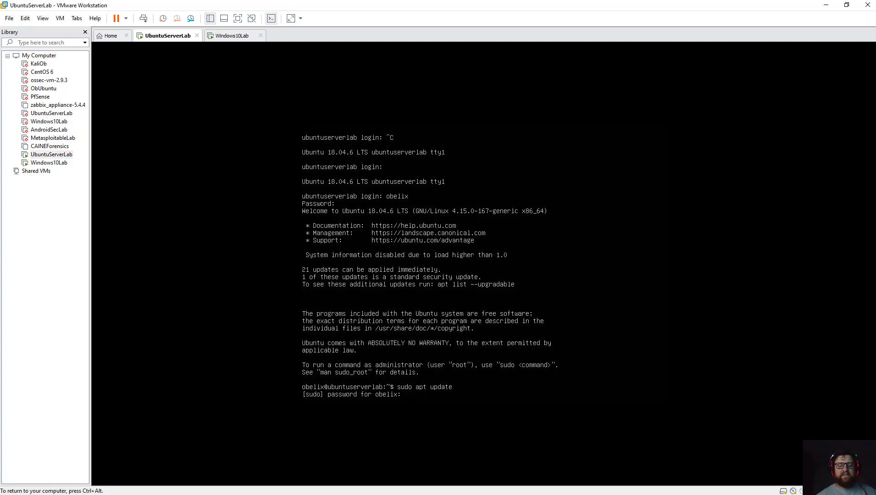
pyautogui.press('Return')
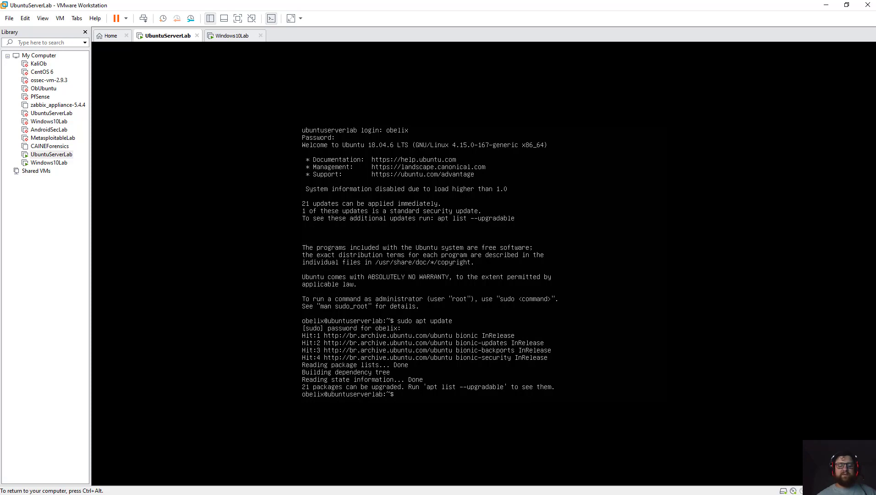
pyautogui.write('sudo apt')
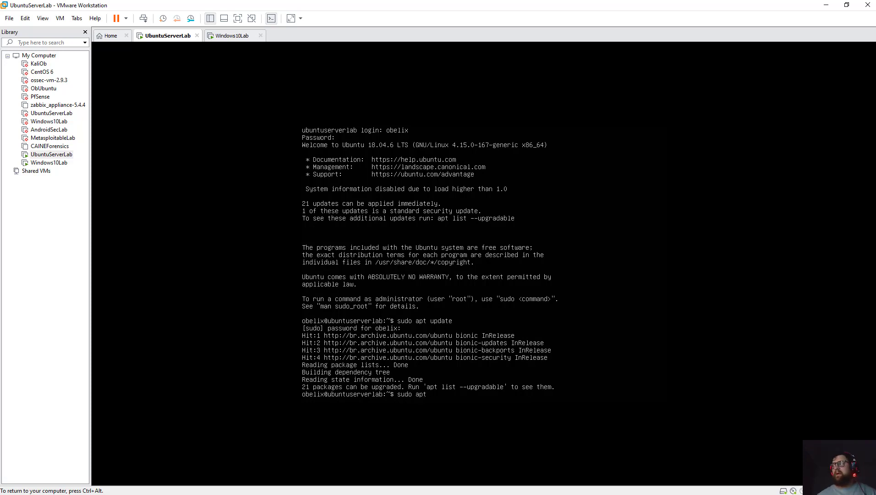
pyautogui.write(' upgrade')
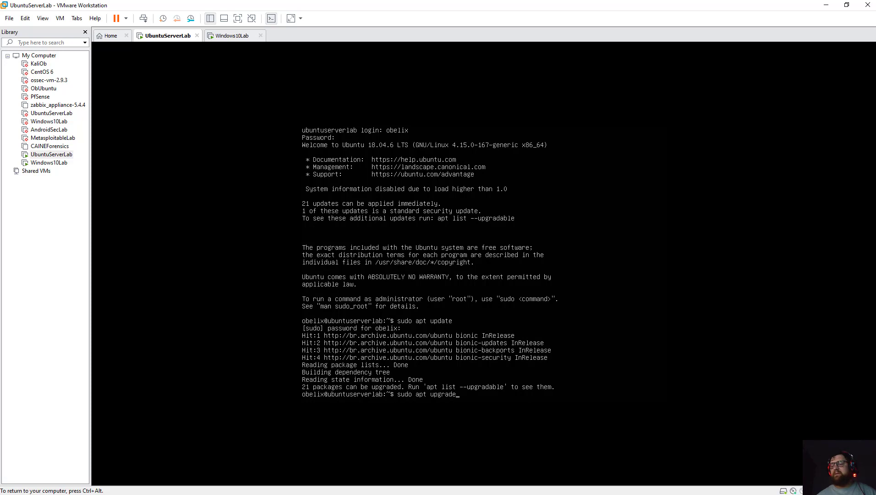
pyautogui.press('Return')
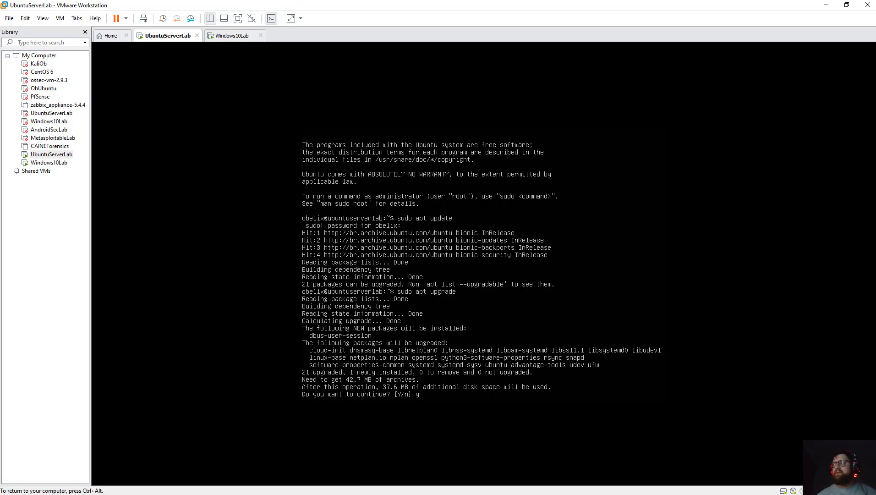
pyautogui.write('n')
pyautogui.press('Return')
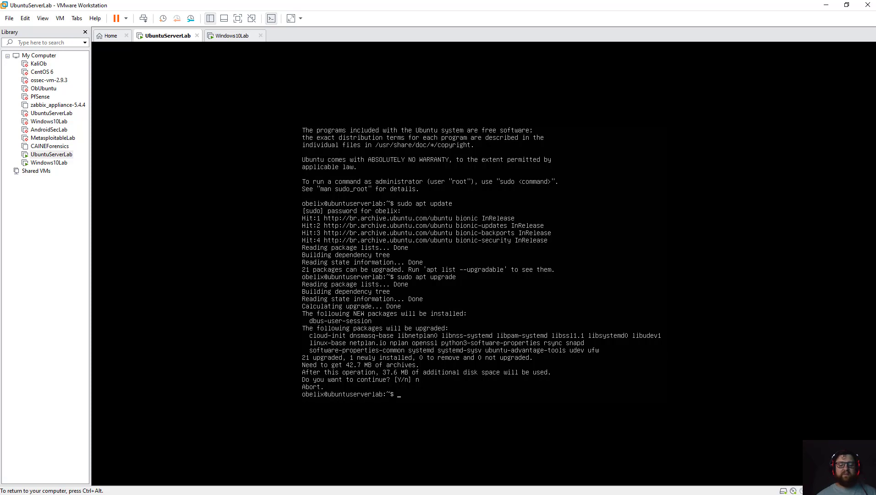
# Schedule a shutdown with sudo shutdown and move over to the Windows10Lab VM.
pyautogui.write('sud')
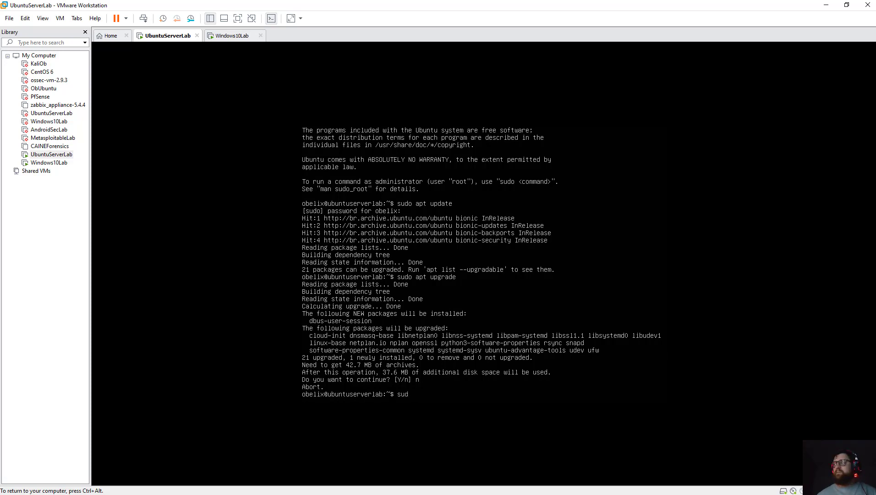
pyautogui.write('o shutdown')
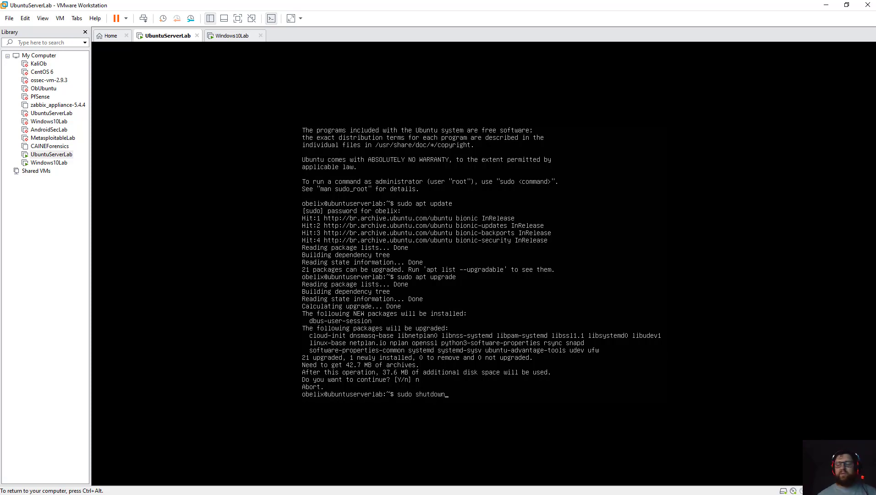
pyautogui.press('Return')
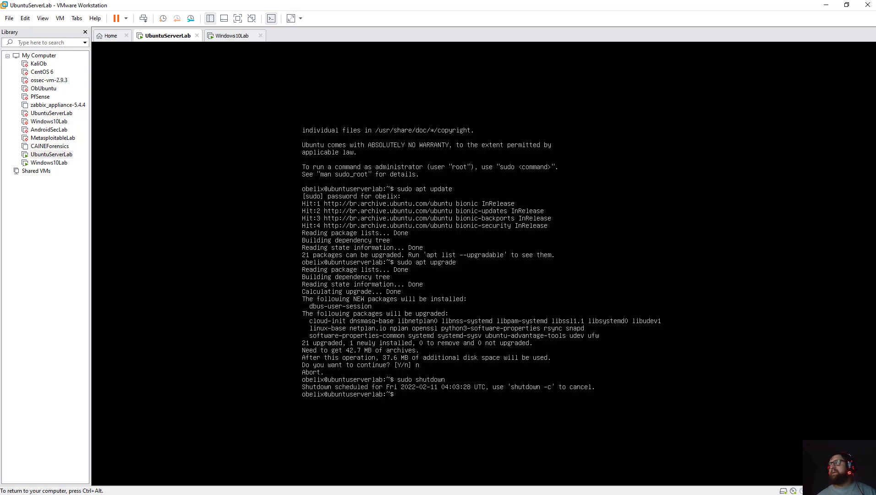
pyautogui.hotkey('ctrl', 'alt')
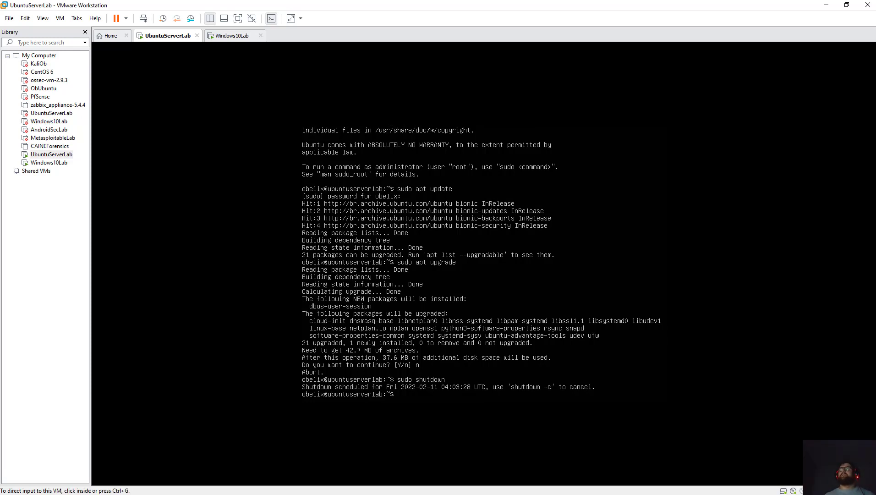
pyautogui.hotkey('ctrl', 'Tab')
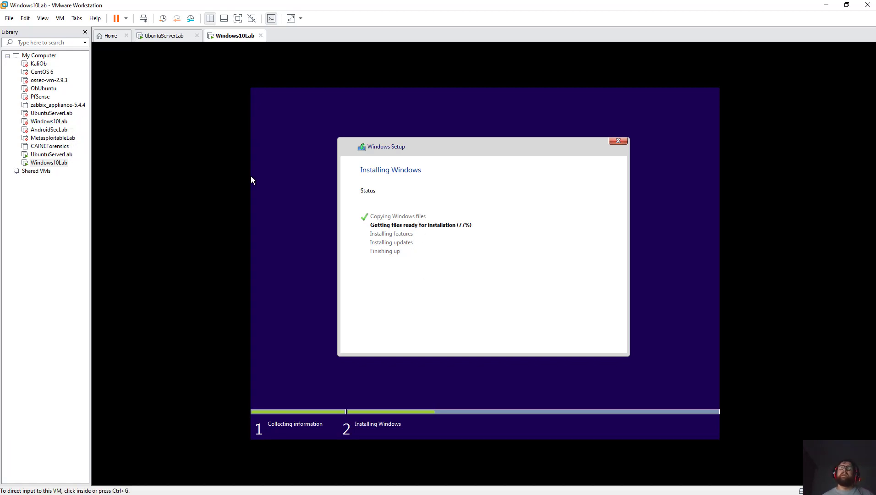
# Switch to the Home tab showing the Workstation 15.5 Pro start page.
pyautogui.hotkey('ctrl', 'Tab')
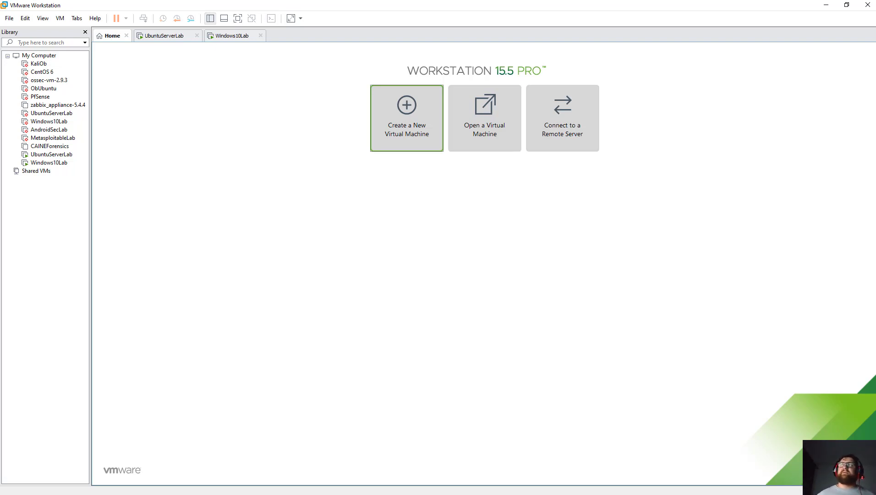
# Start a Custom new virtual machine with default compatibility, installing the OS later.
pyautogui.click(406, 118)
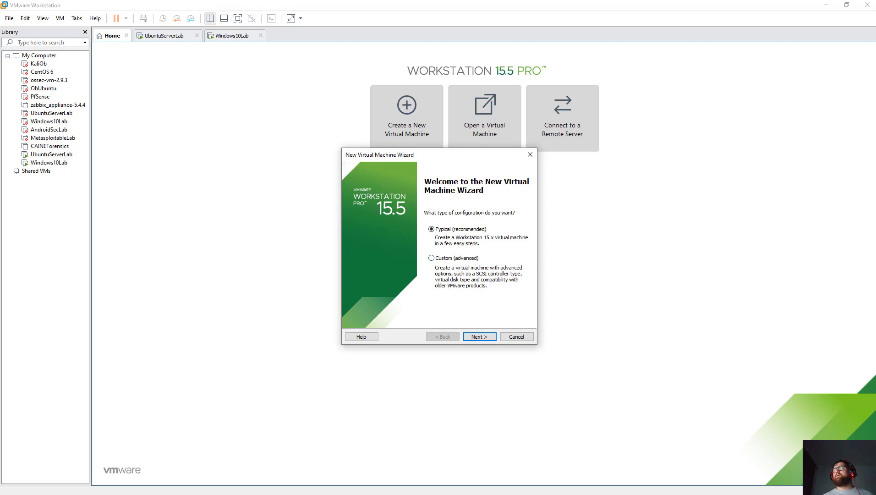
pyautogui.click(431, 258)
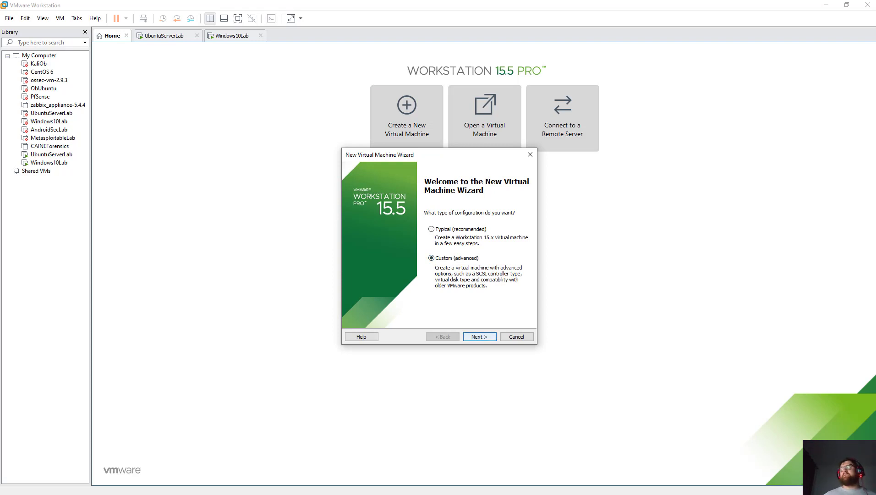
pyautogui.press('Return')
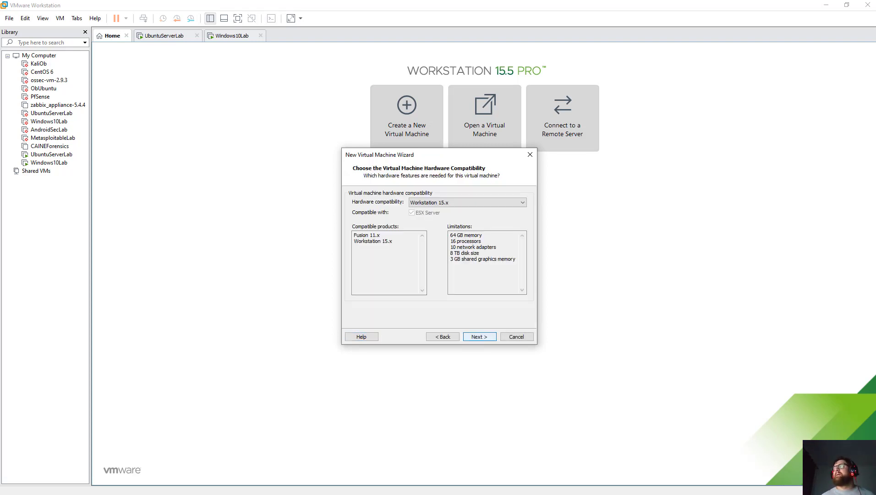
pyautogui.press('Return')
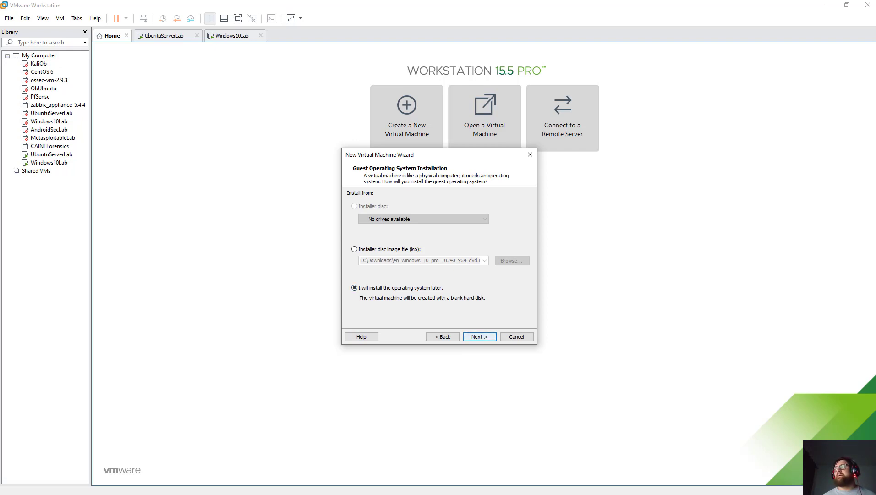
pyautogui.press('Return')
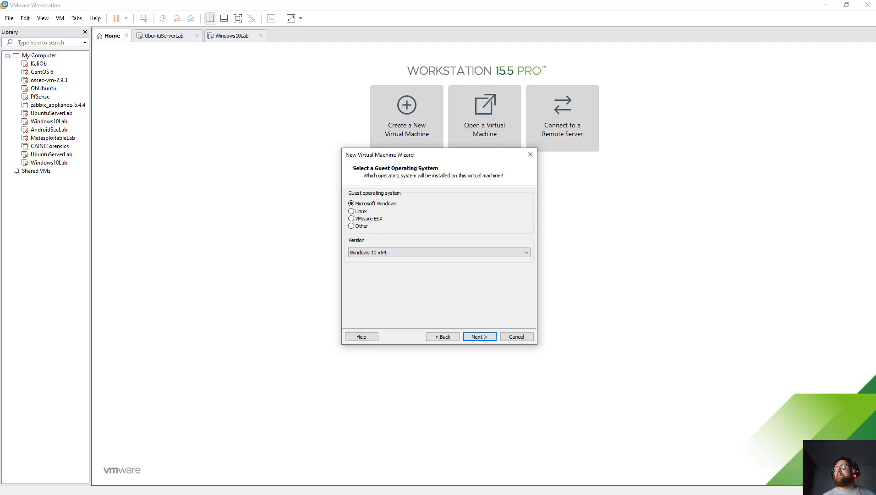
# Set the guest OS to Linux, version Other Linux 5.x or later kernel 64-bit.
pyautogui.hotkey('alt', 'l')
pyautogui.press('Tab')
pyautogui.hotkey('alt', 'Down')
pyautogui.press('Up')
pyautogui.press('Up')
pyautogui.press('Up')
pyautogui.press('Up')
pyautogui.press('Up')
pyautogui.press('Up')
pyautogui.press('Up')
pyautogui.press('Up')
pyautogui.press('Up')
pyautogui.press('Up')
pyautogui.press('Up')
pyautogui.press('Up')
pyautogui.press('Up')
pyautogui.press('Up')
pyautogui.press('Up')
pyautogui.press('Up')
pyautogui.press('Up')
pyautogui.press('Up')
pyautogui.press('Up')
pyautogui.press('Up')
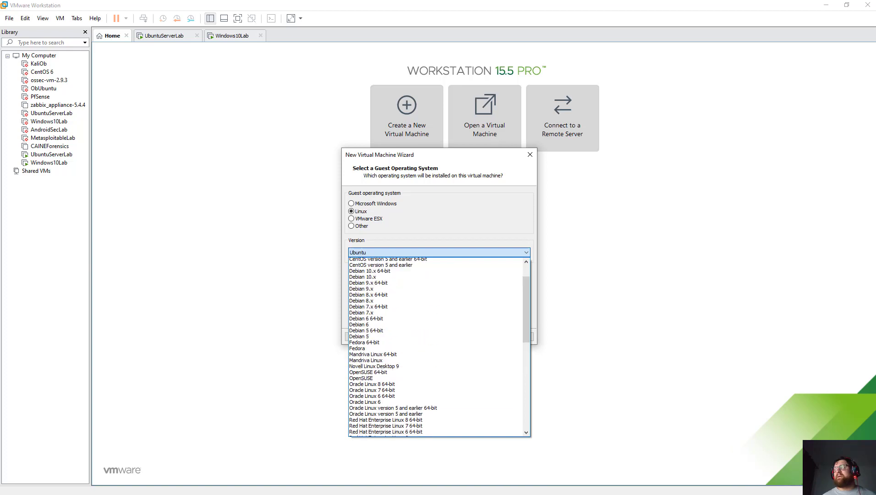
pyautogui.scroll(-13, 435, 347)
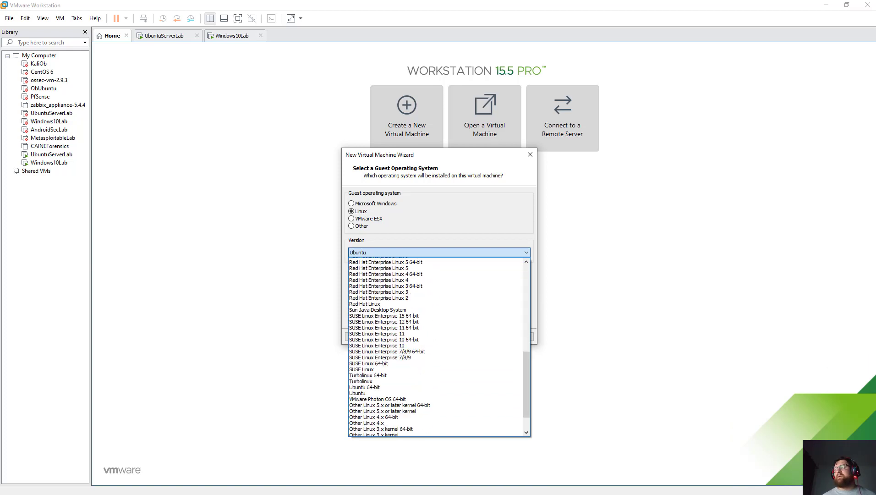
pyautogui.scroll(15, 435, 347)
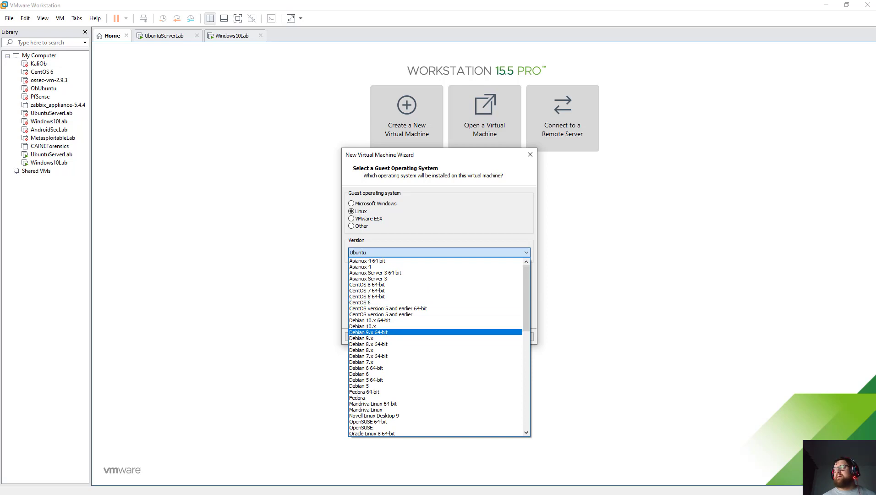
pyautogui.scroll(-4, 435, 347)
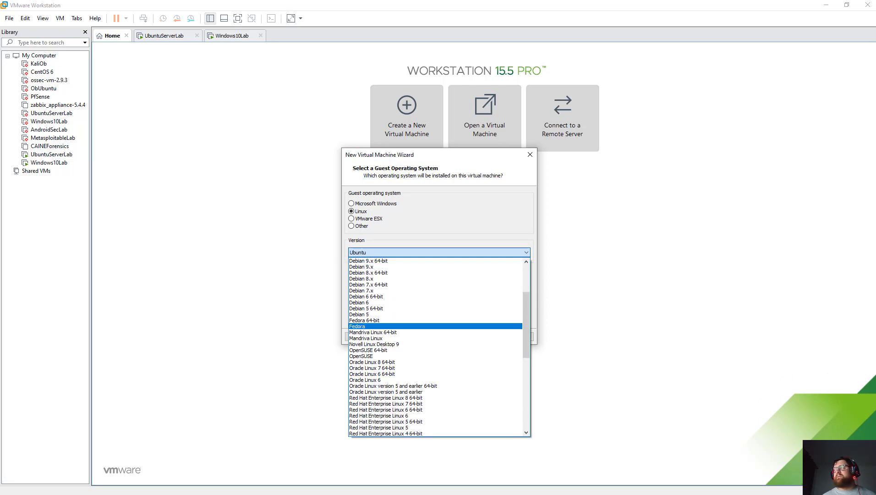
pyautogui.scroll(-11, 435, 347)
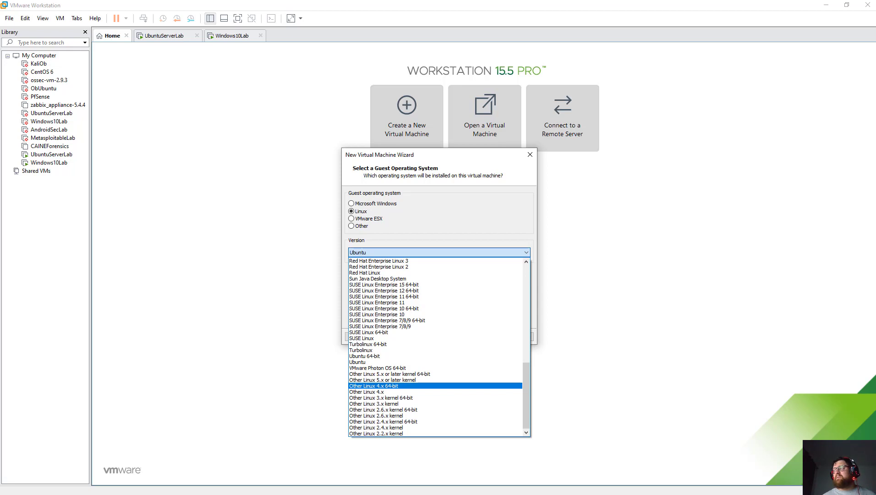
pyautogui.click(373, 386)
pyautogui.click(439, 252)
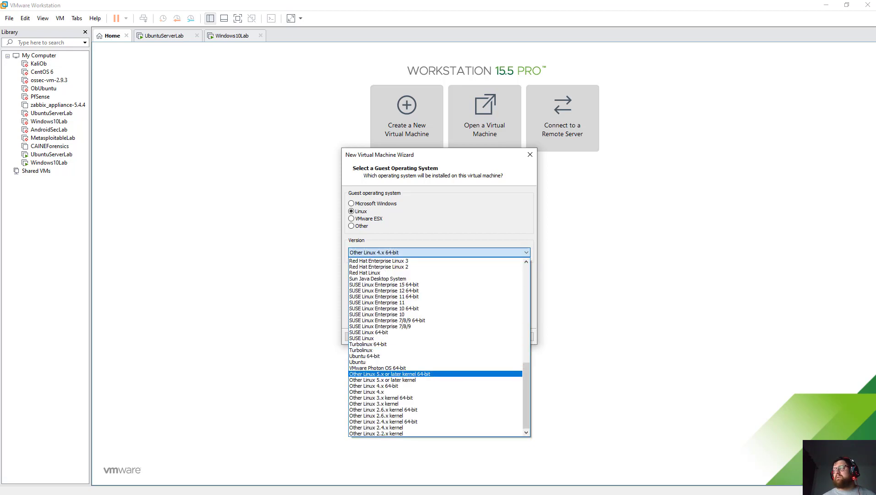
pyautogui.click(389, 373)
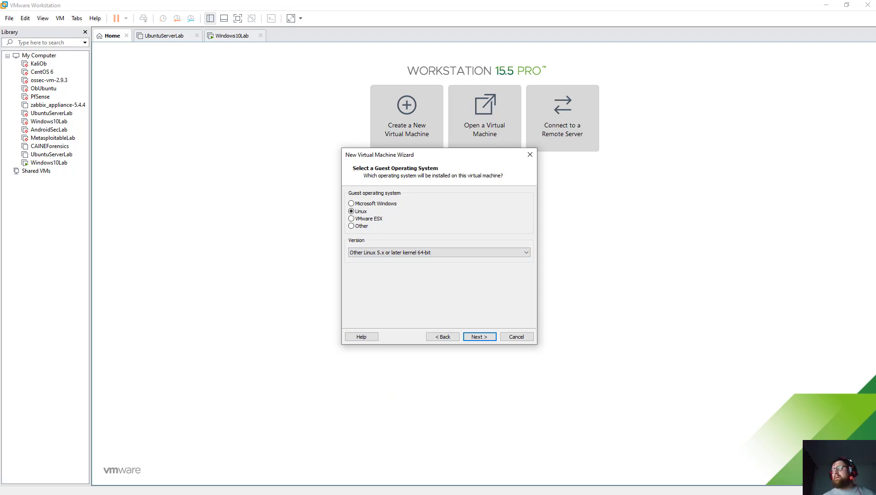
pyautogui.press('Return')
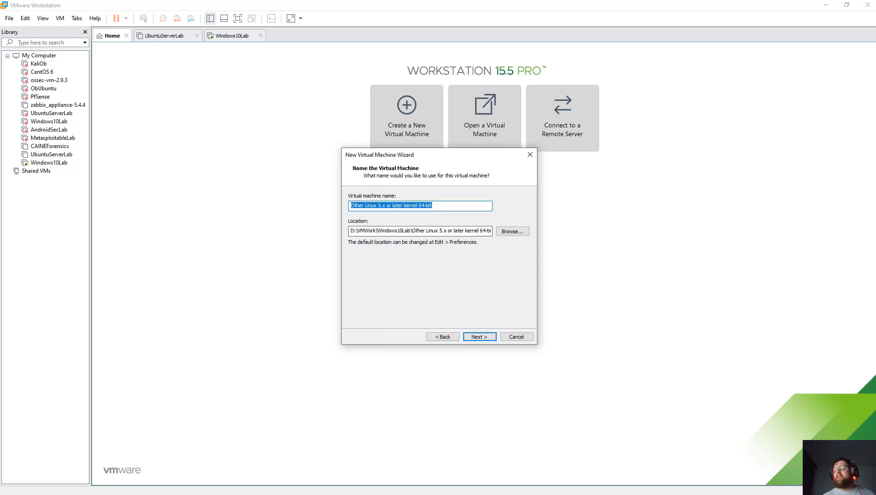
# Name the new machine AndroidLab, set 2 processors, and allocate 4096 MB of memory.
pyautogui.write('Android')
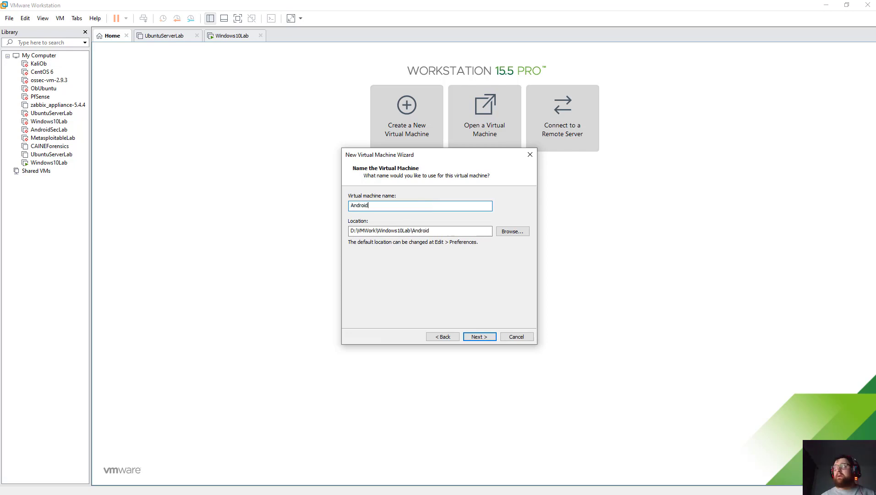
pyautogui.write('Lab')
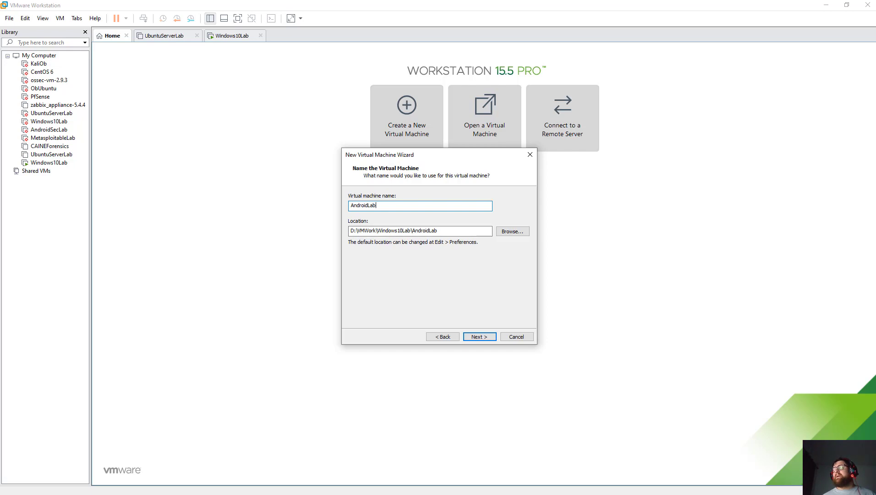
pyautogui.press('Return')
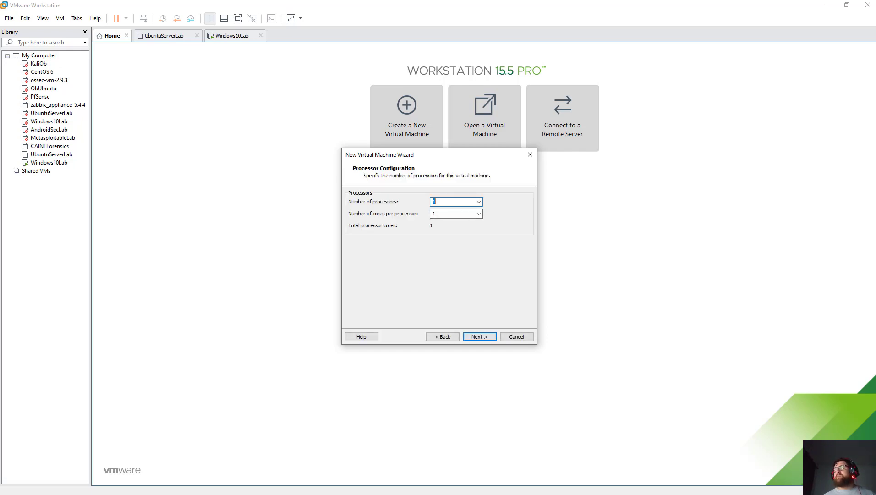
pyautogui.hotkey('alt', 'Down')
pyautogui.press('Down')
pyautogui.press('Return')
pyautogui.press('Return')
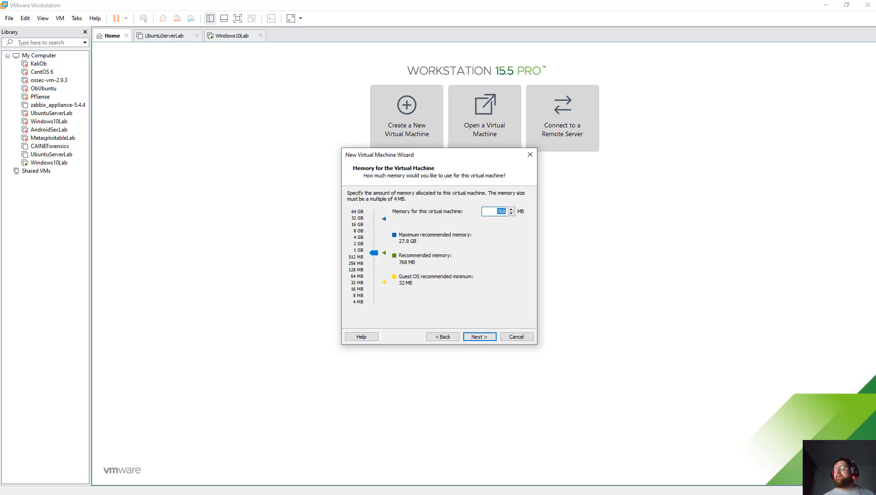
pyautogui.write('4096')
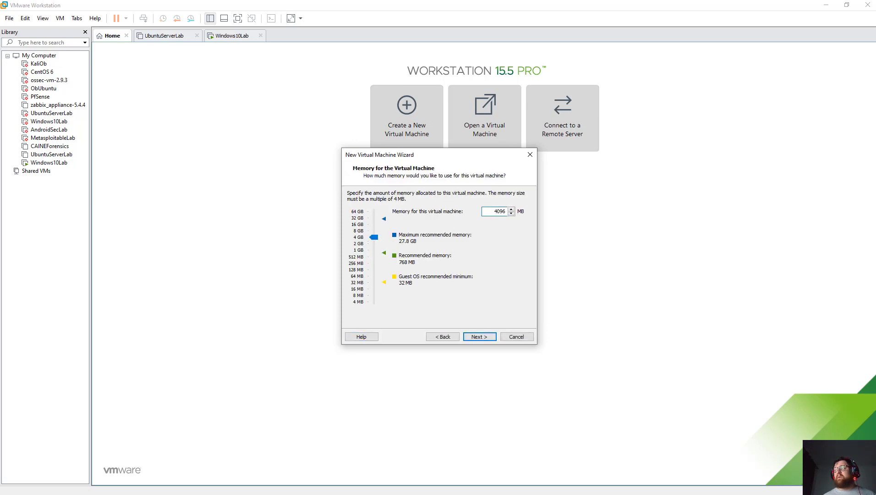
pyautogui.press('Return')
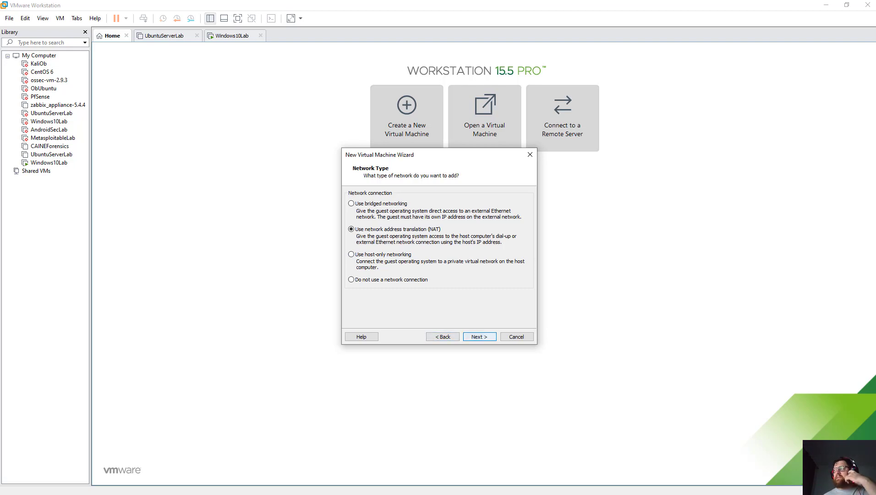
# Keep NAT, LSI Logic and SCSI defaults, then choose 'Use an existing virtual disk'.
pyautogui.press('Return')
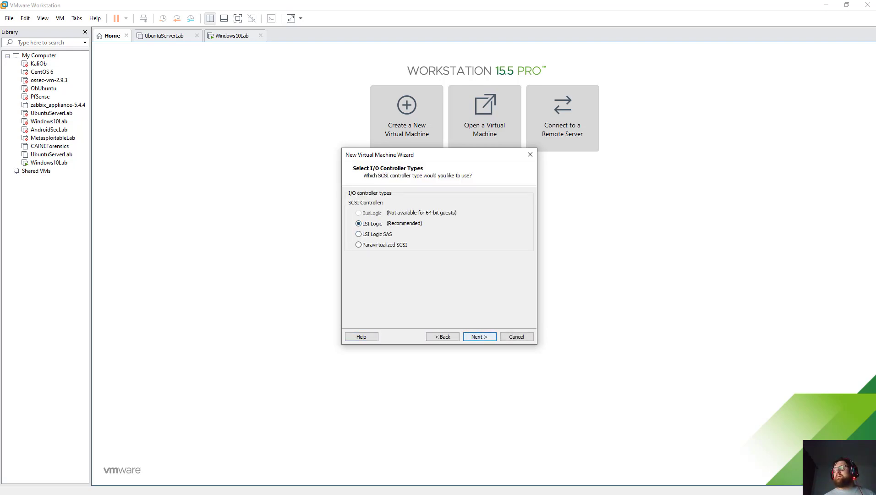
pyautogui.press('Return')
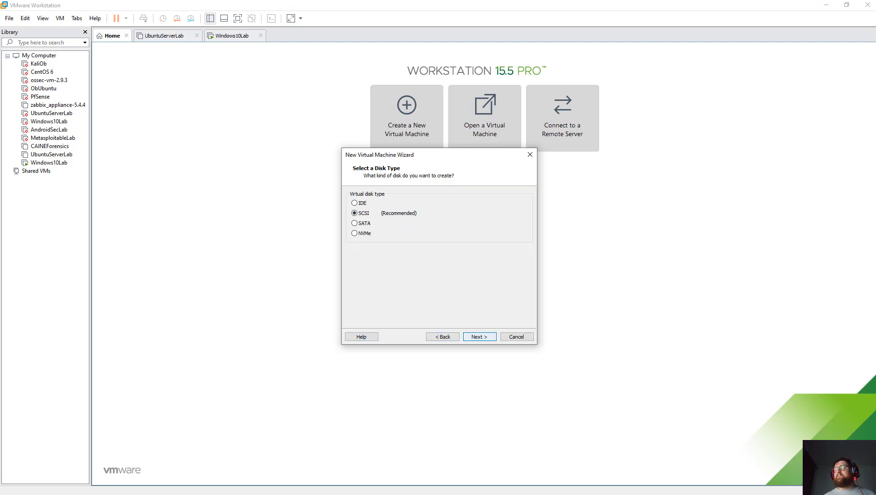
pyautogui.press('Return')
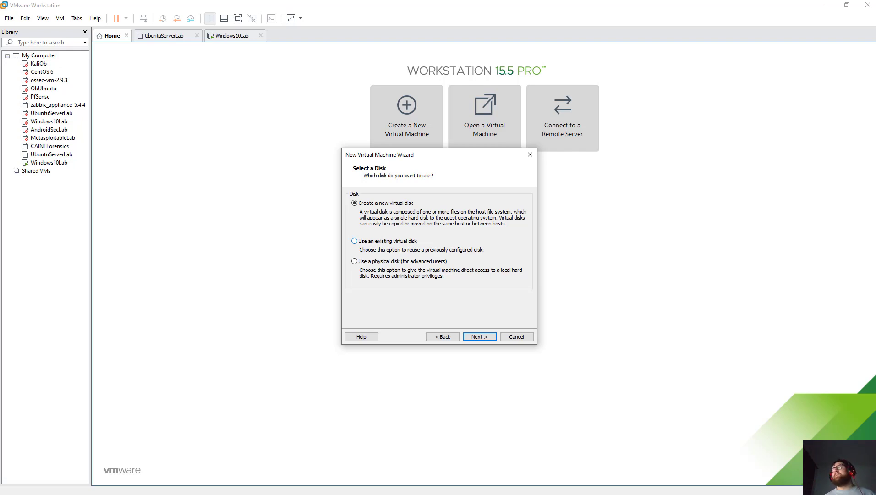
pyautogui.click(354, 240)
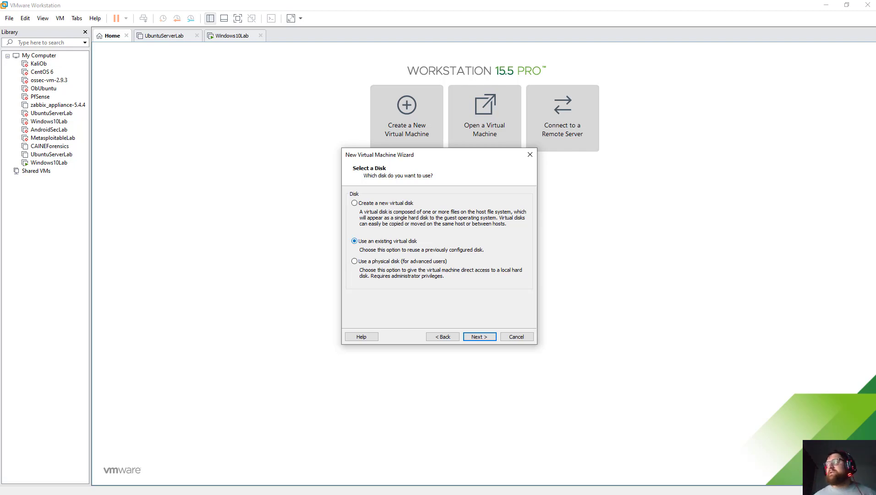
pyautogui.press('Return')
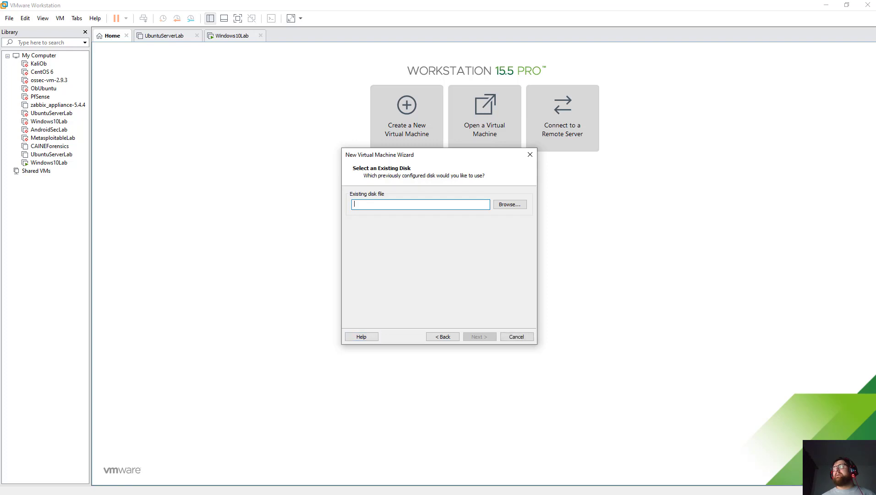
# Select Lineage CM 14.1-R5 (64bit).vmdk from Downloads\Android64bit\64bit, showing all file types.
pyautogui.click(510, 205)
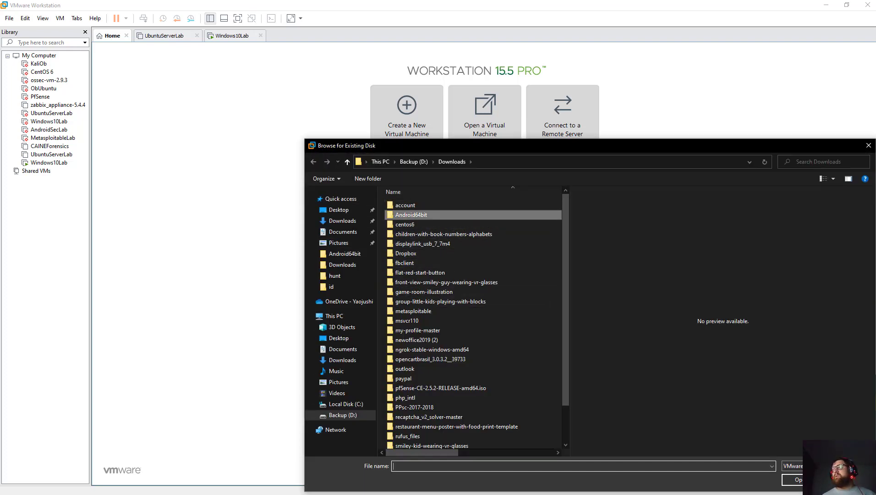
pyautogui.doubleClick(411, 214)
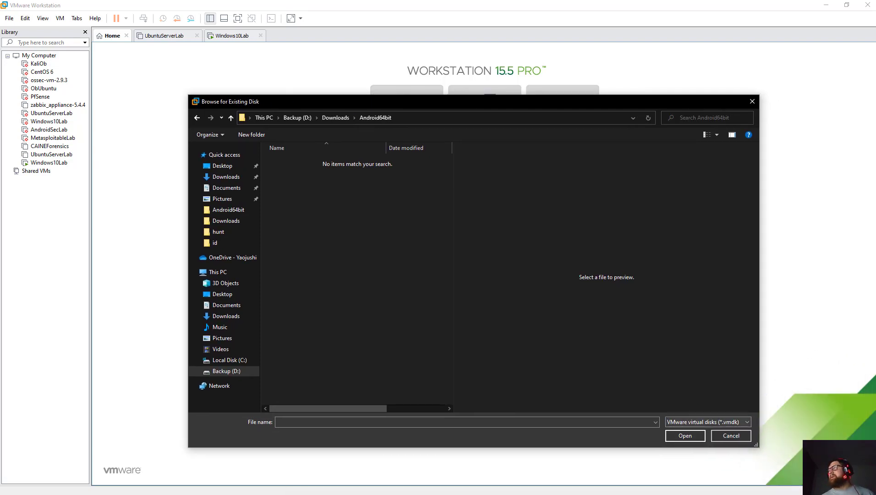
pyautogui.click(746, 421)
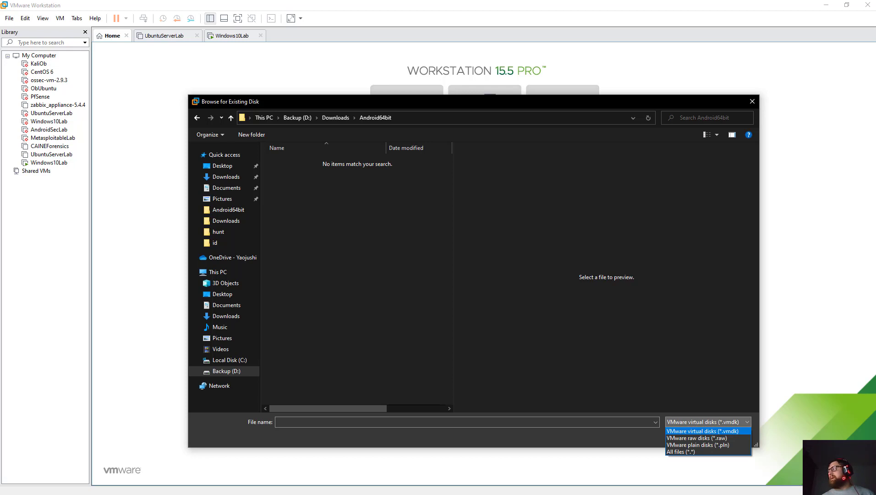
pyautogui.click(680, 451)
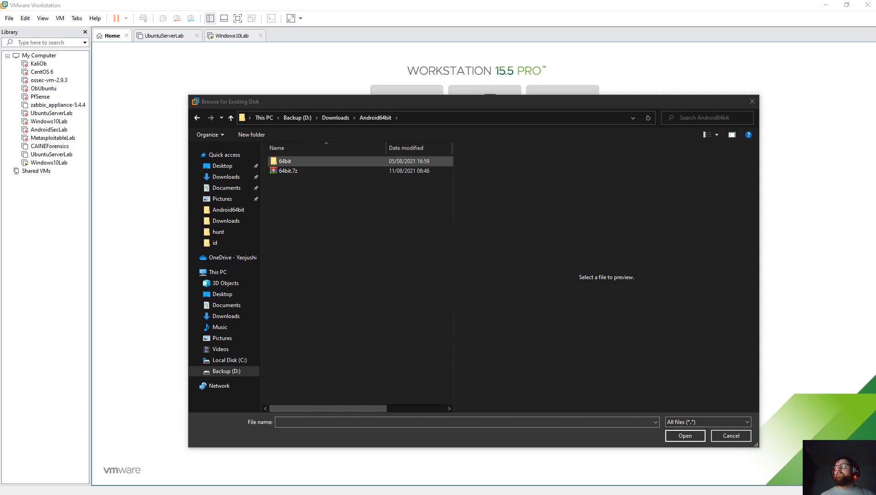
pyautogui.doubleClick(285, 161)
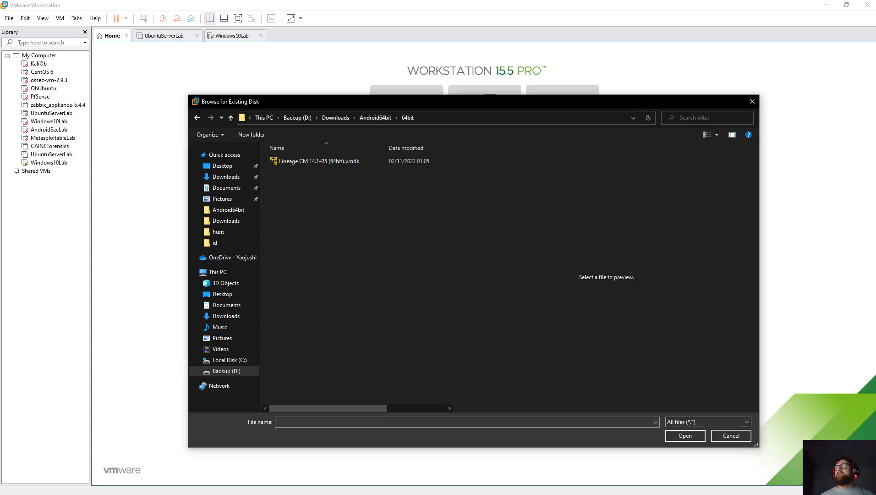
pyautogui.click(319, 161)
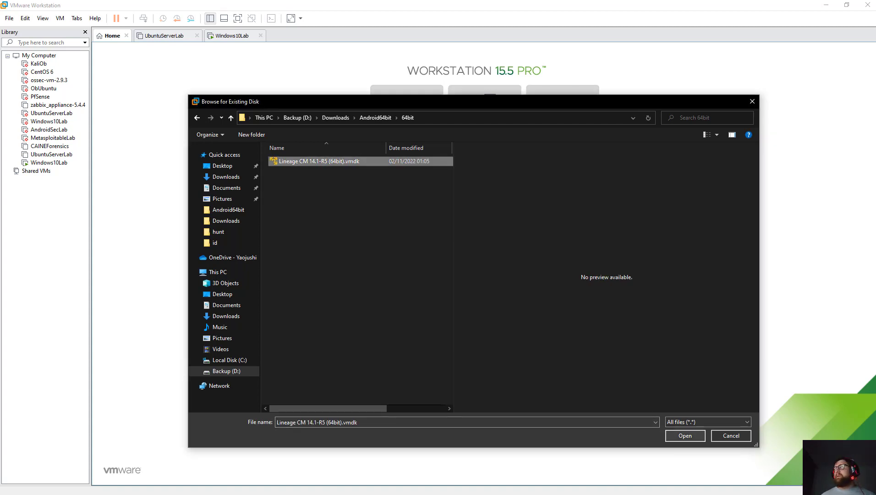
pyautogui.press('Return')
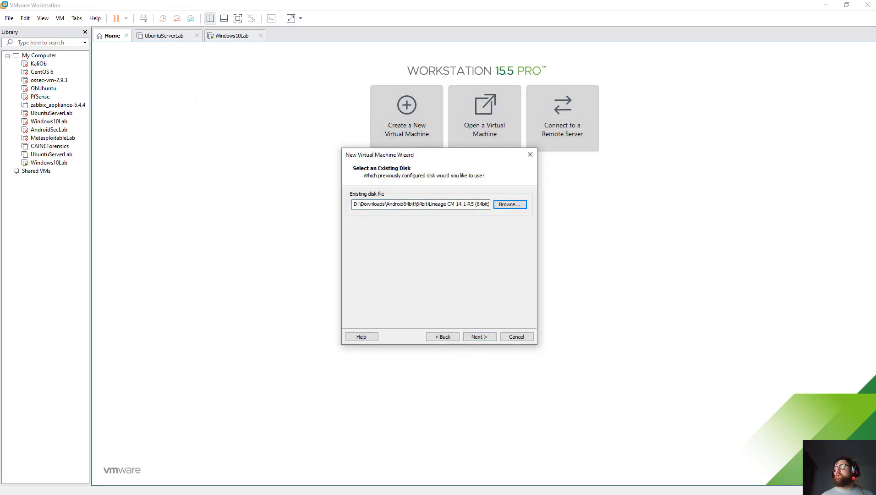
# Continue and keep the Lineage disk in its existing format to reach Ready to Create.
pyautogui.click(479, 336)
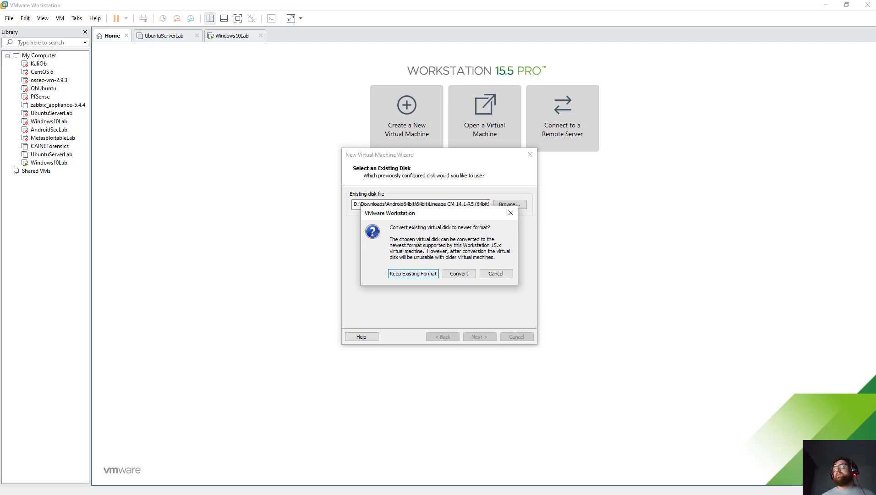
pyautogui.press('Return')
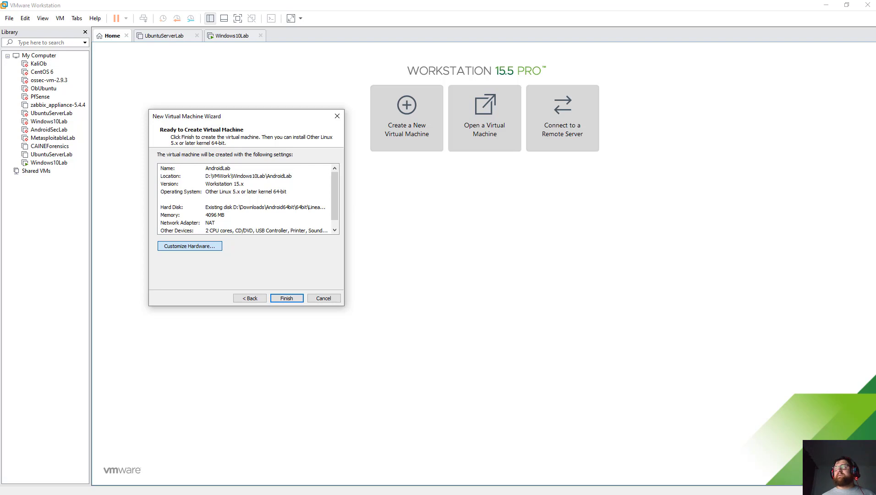
# Remove the Printer device under Customize Hardware, then finish creating AndroidLab.
pyautogui.click(190, 246)
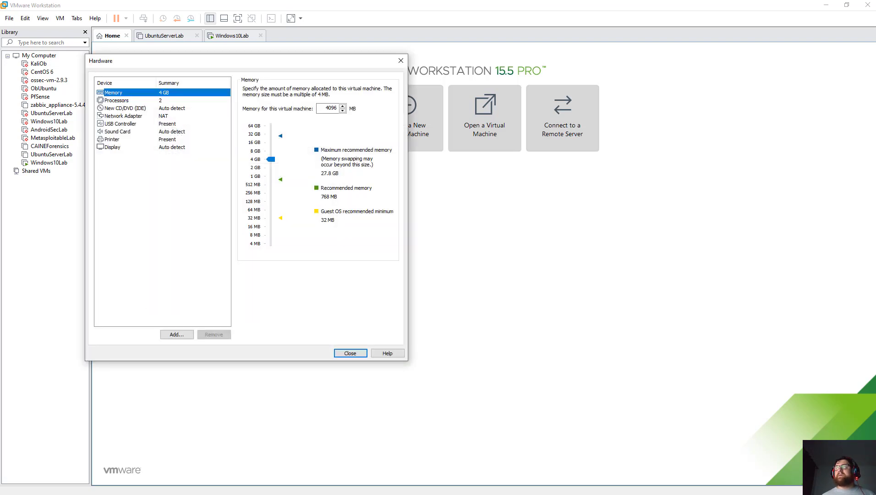
pyautogui.click(111, 139)
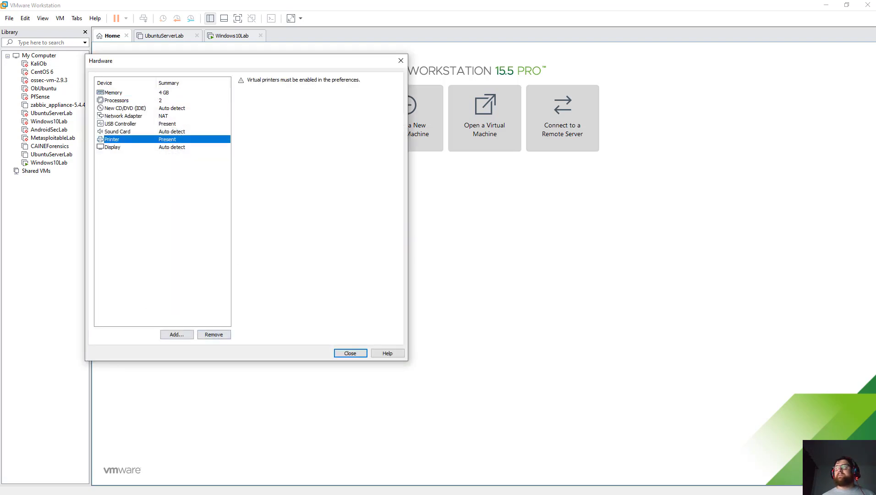
pyautogui.click(213, 334)
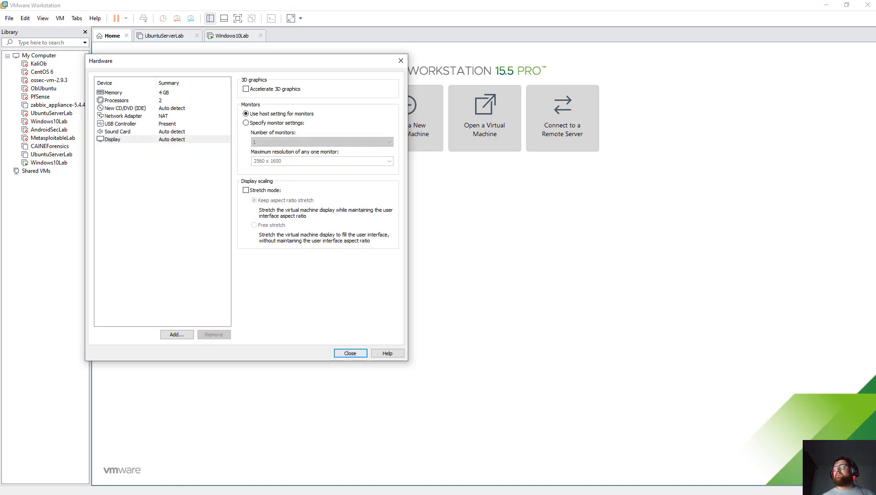
pyautogui.click(349, 353)
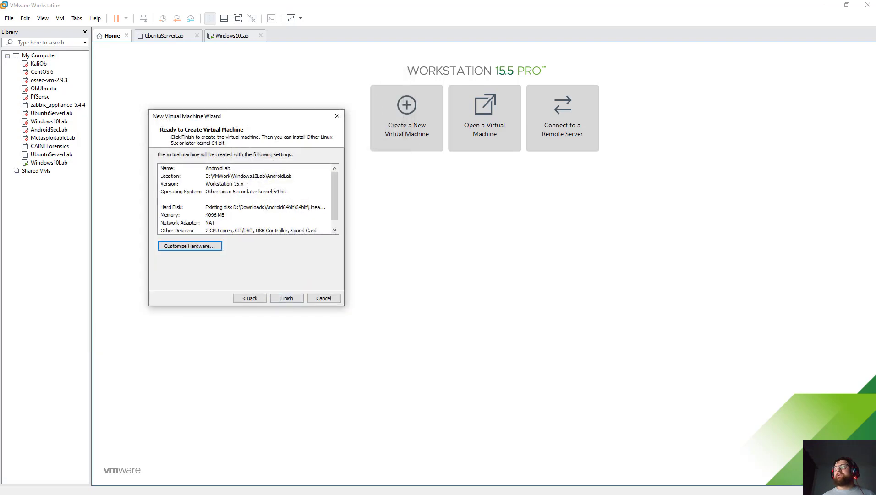
pyautogui.click(286, 297)
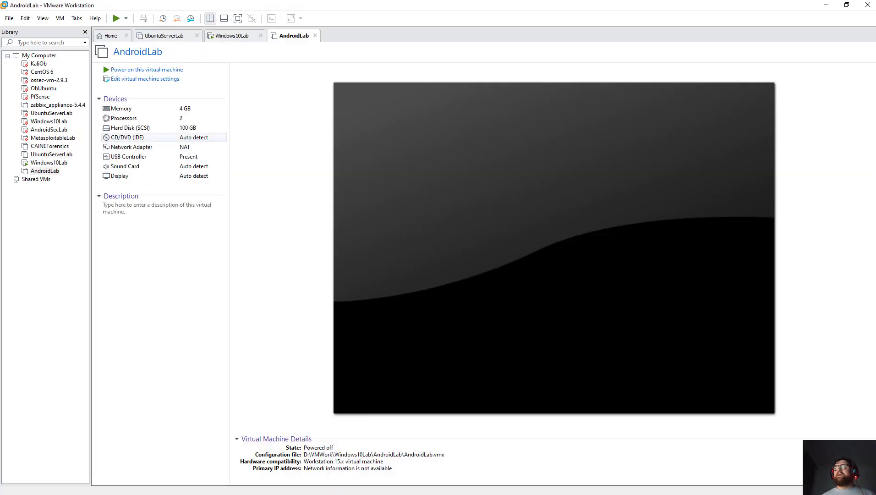
# Close the UbuntuServerLab tab and power on AndroidLab.
pyautogui.click(163, 36)
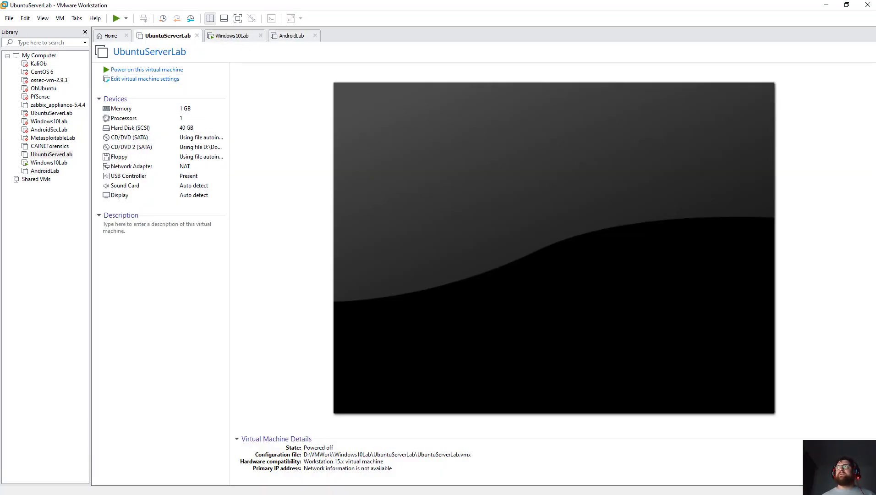
pyautogui.hotkey('ctrl', 'w')
pyautogui.hotkey('ctrl', 'Tab')
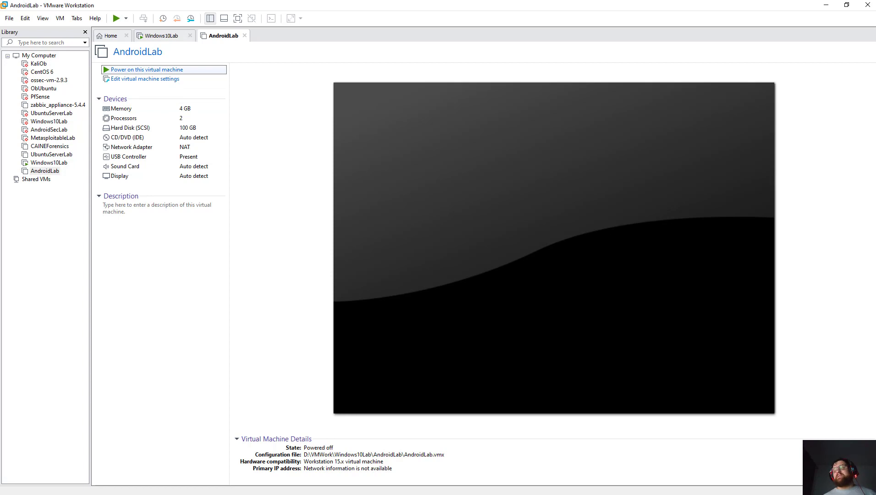
pyautogui.press('Return')
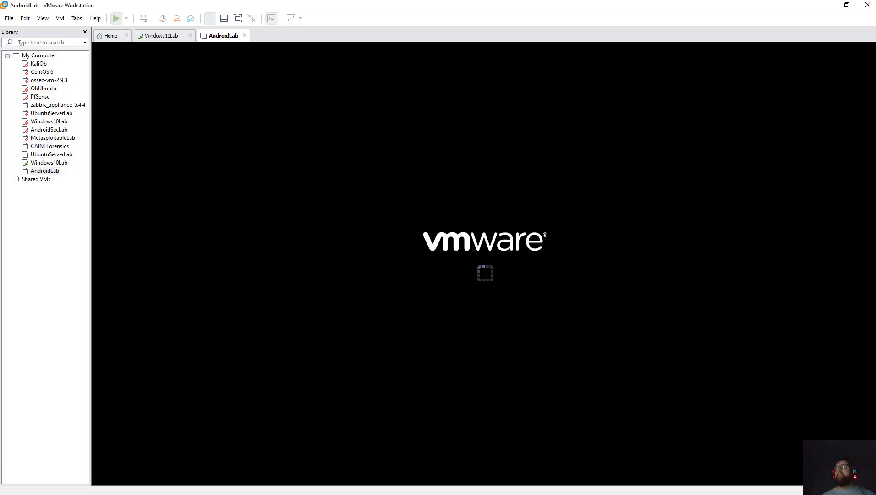
# Dismiss AndroidLab's ide1:0 device prompt and bring its GRUB boot menu into focus.
pyautogui.hotkey('ctrl', 'shift', 'Tab')
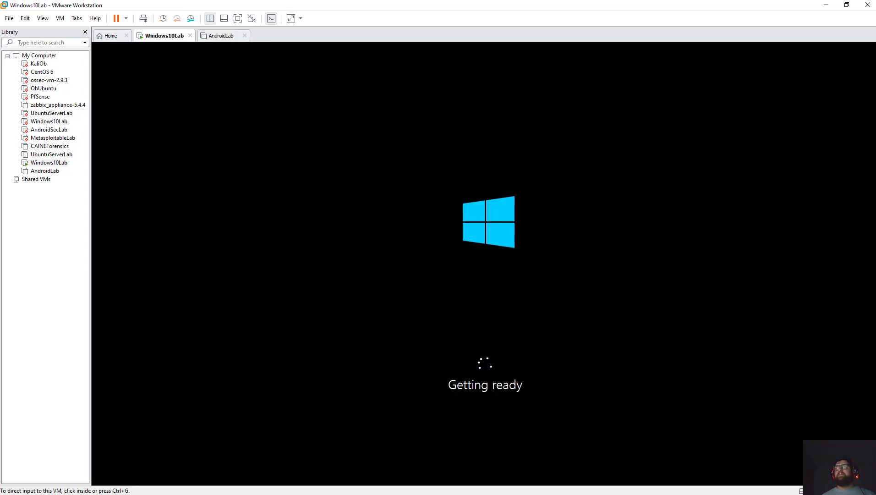
pyautogui.hotkey('ctrl', 'Tab')
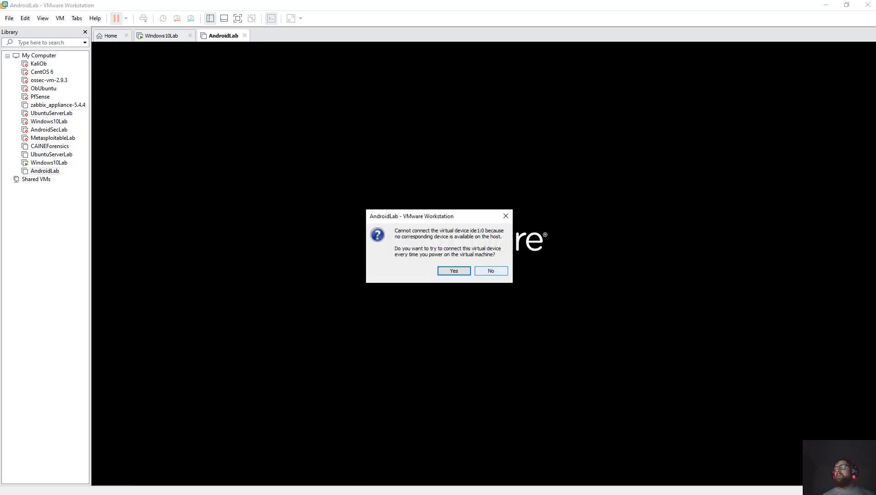
pyautogui.click(490, 270)
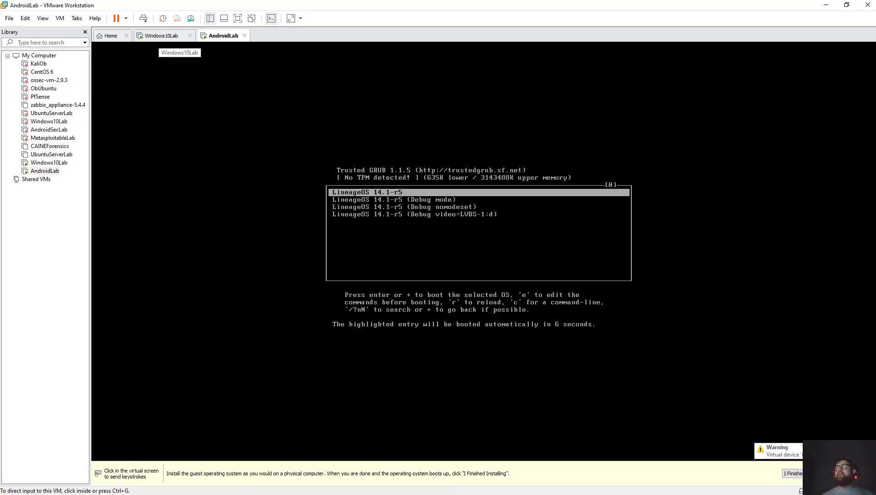
pyautogui.click(161, 35)
pyautogui.hotkey('ctrl', 'Tab')
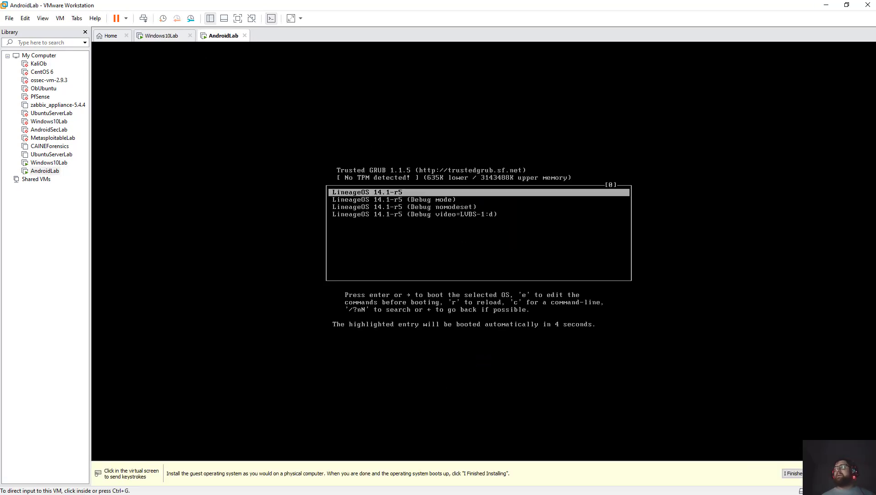
pyautogui.hotkey('ctrl', 'g')
# Boot the first LineageOS 14.1-r5 GRUB entry, release input, and switch to Windows10Lab.
pyautogui.press('Down')
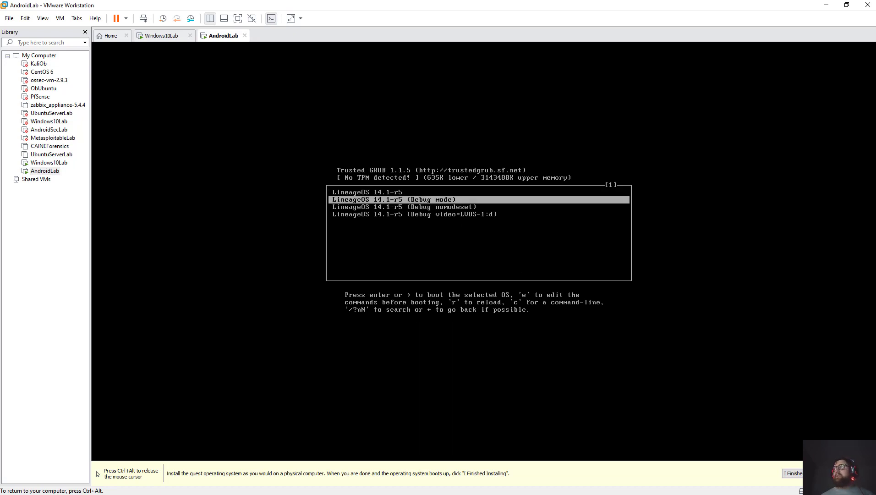
pyautogui.press('Down')
pyautogui.press('Up')
pyautogui.press('Up')
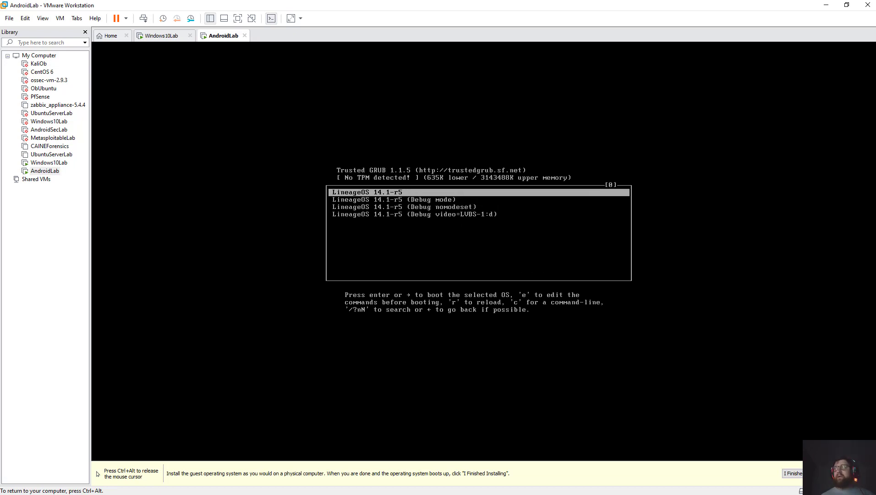
pyautogui.press('Return')
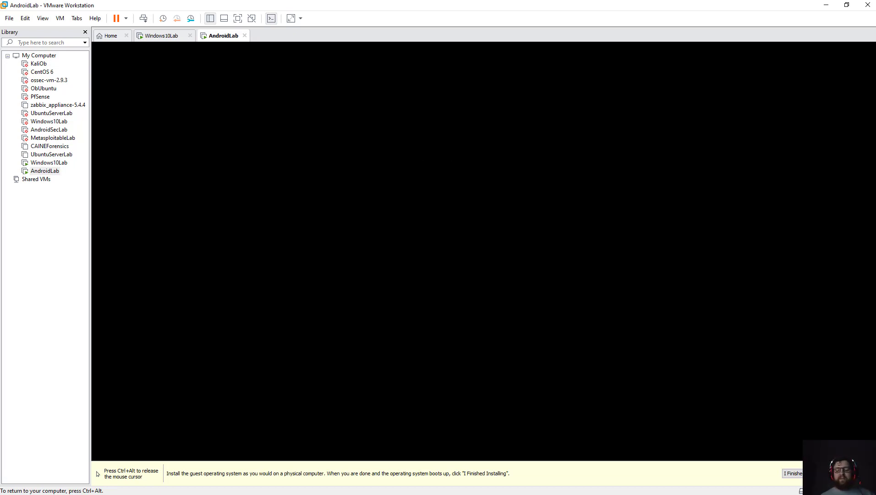
pyautogui.hotkey('ctrl', 'alt')
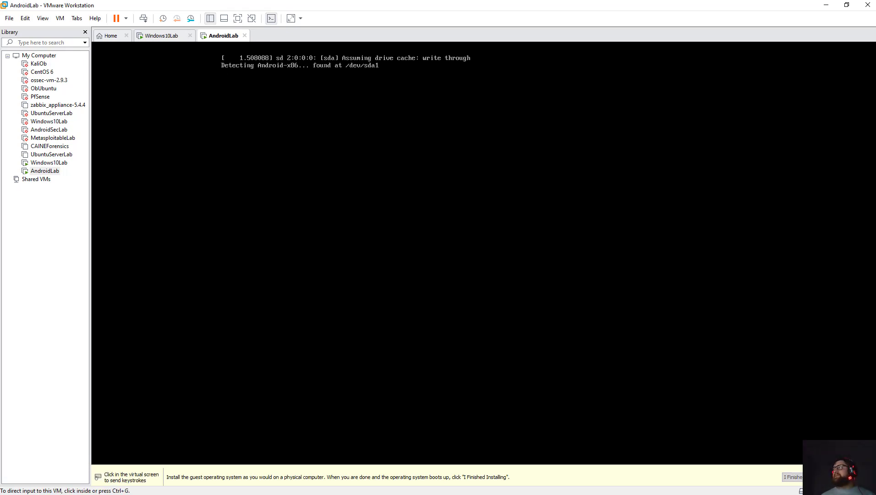
pyautogui.click(162, 36)
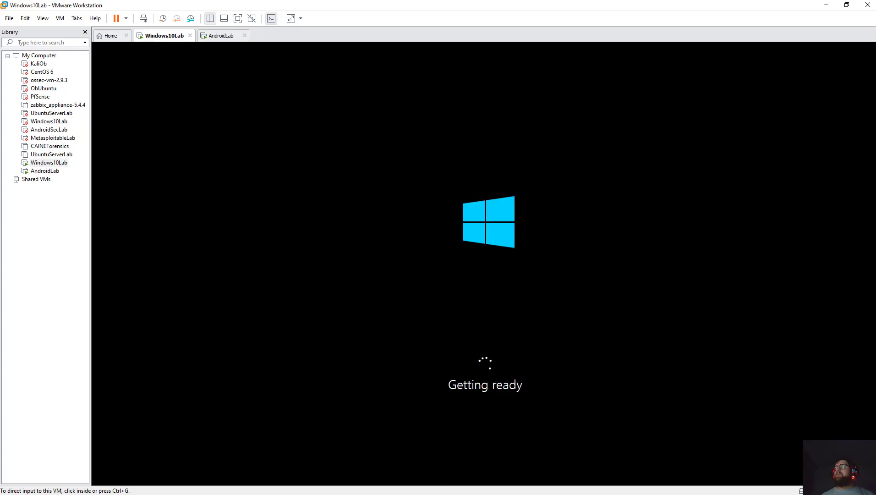